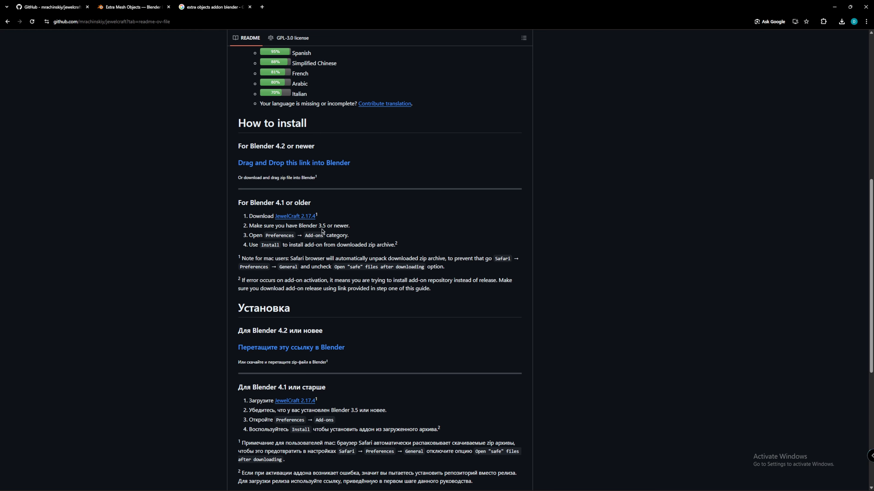
Download the JewelCraft 2.17.4 add-on for Blender 4.1 or older and switch to Blender.
click(303, 217)
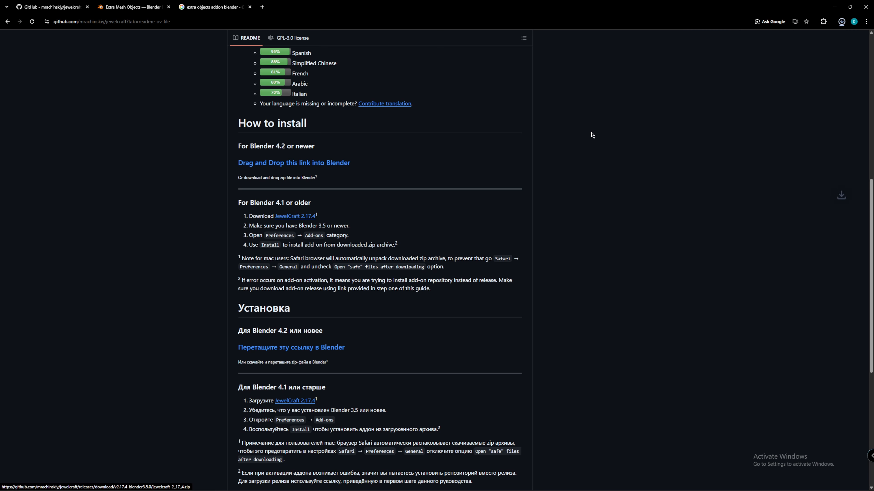
click(834, 8)
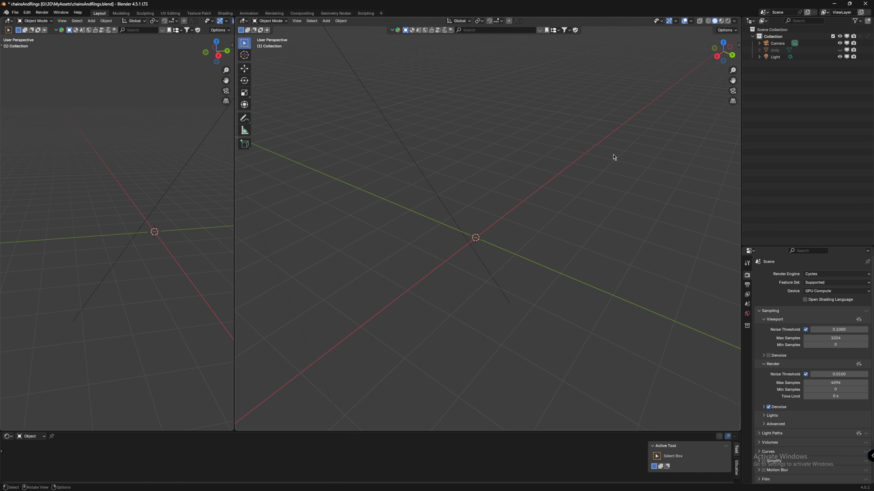
Show the JewelCraft tools in the 3D viewport and set the scene units to the add-on's recommended scale.
key(n)
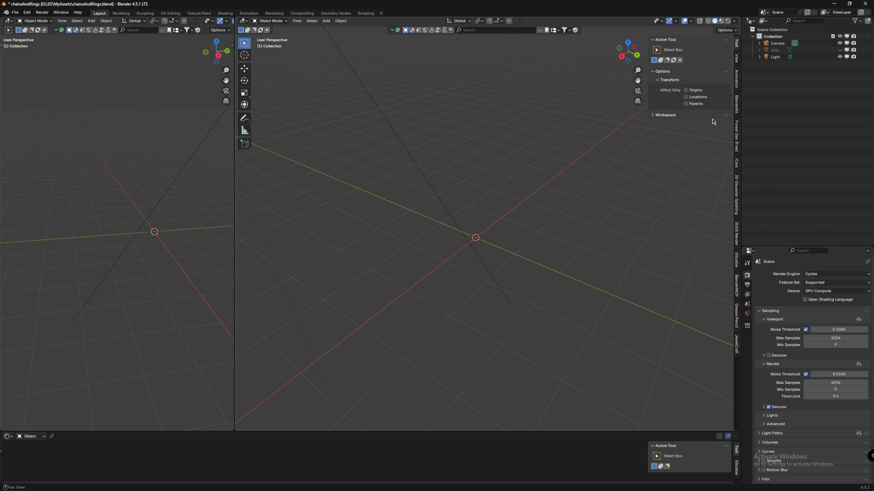
click(736, 346)
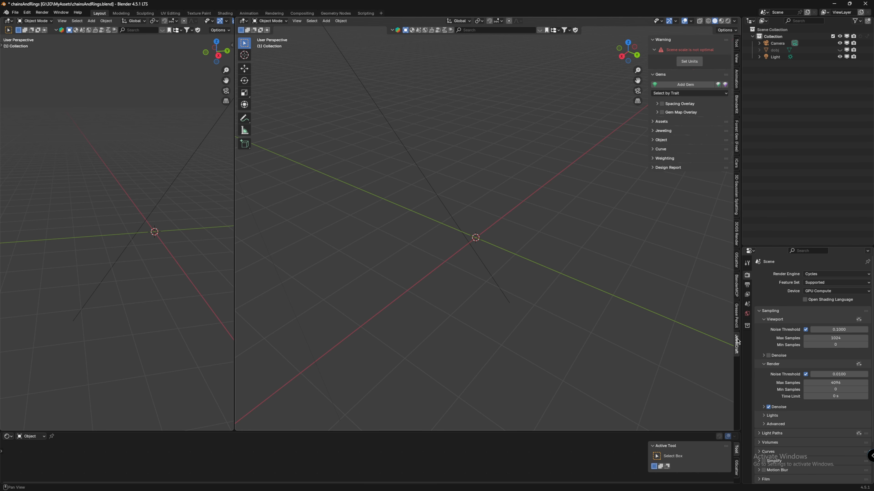
click(689, 62)
Add a JewelCraft gem with stone Diamond, color Colorless and the Oval cut.
scroll(575, 154, up, 2)
click(682, 52)
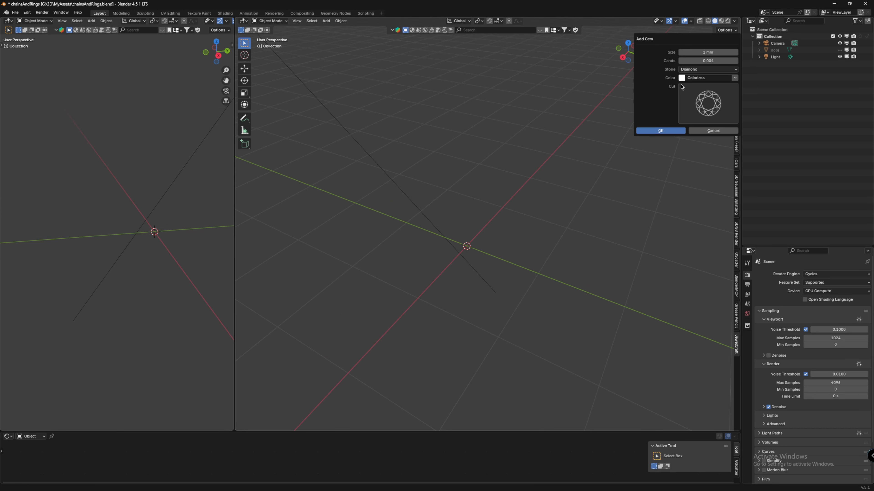
click(691, 71)
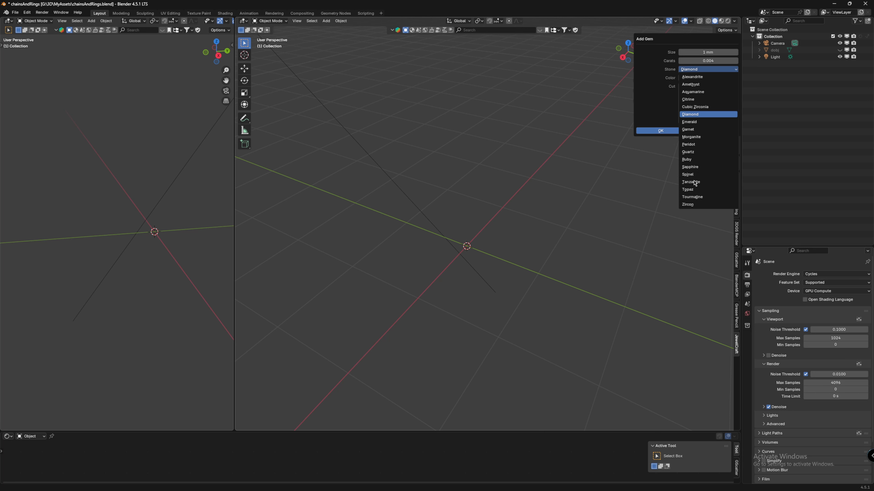
click(689, 114)
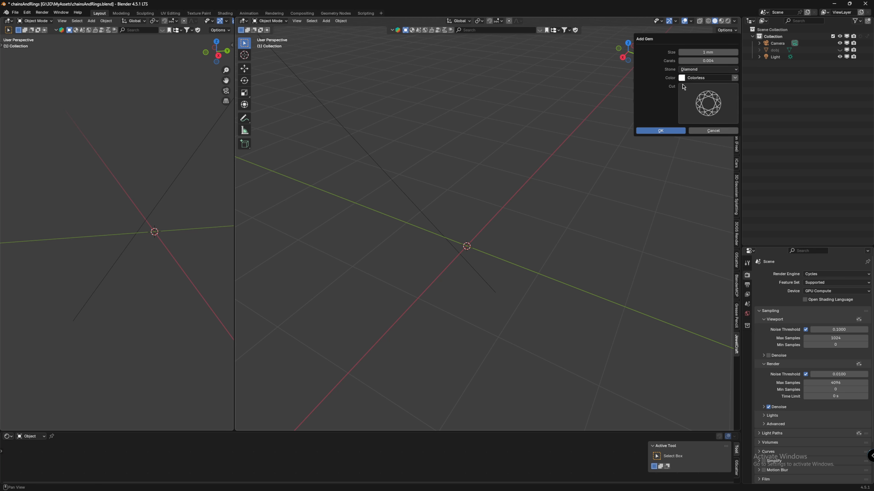
click(735, 78)
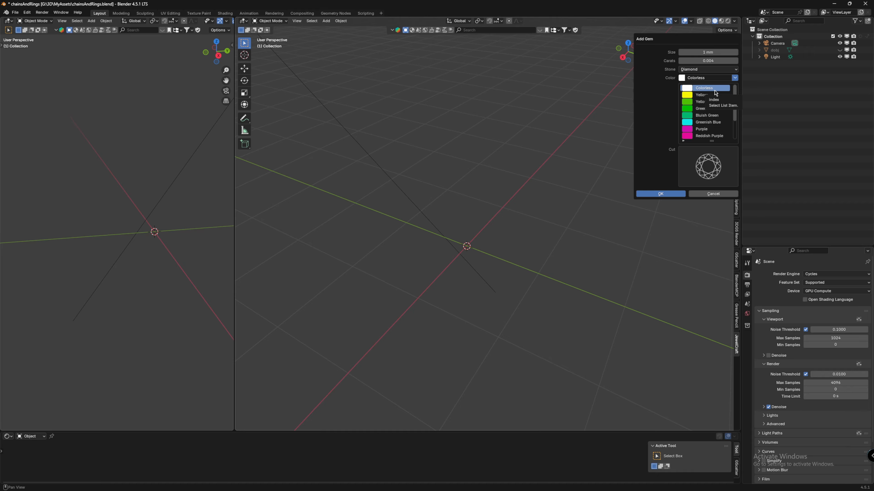
scroll(705, 120, down, 3)
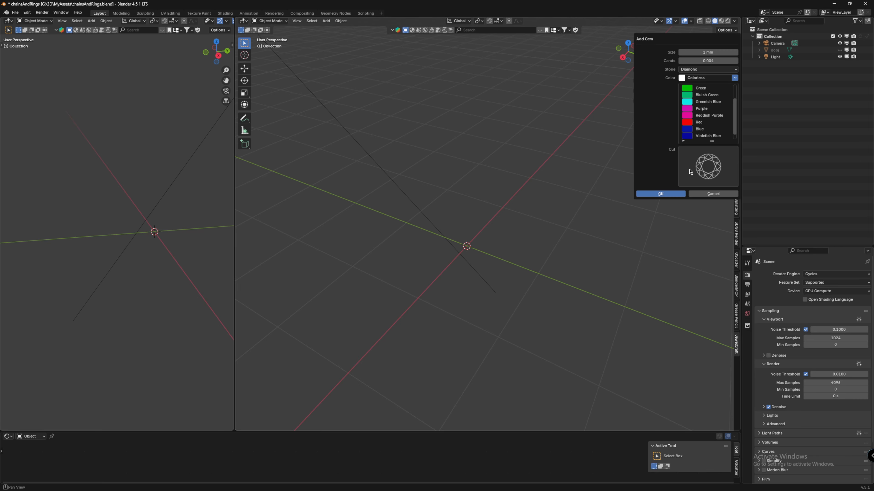
click(731, 159)
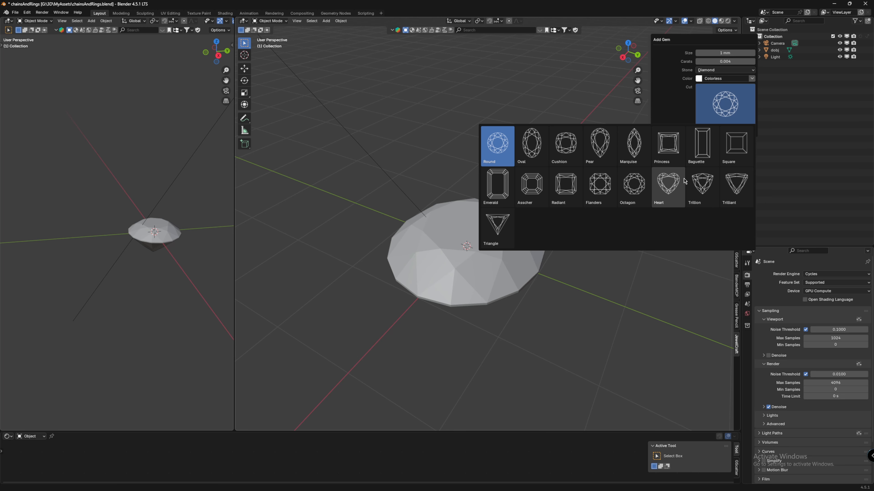
click(543, 151)
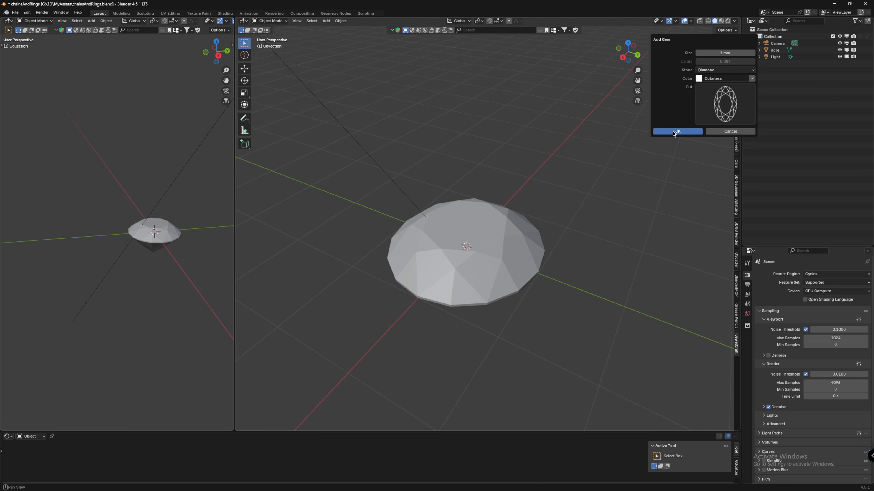
click(673, 132)
Hide the round dobj gem and inspect the oval gem from above and from the side.
click(839, 51)
scroll(546, 244, up, 6)
middle_drag(546, 268, 548, 216)
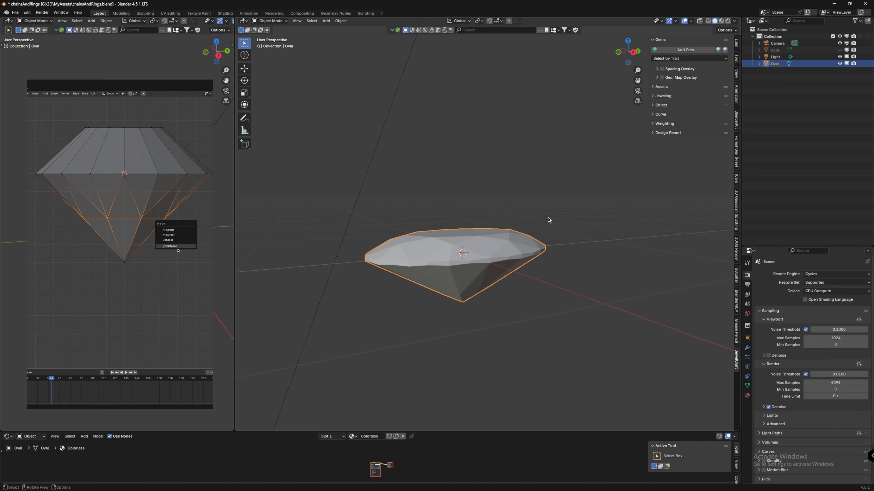
middle_drag(548, 221, 563, 239)
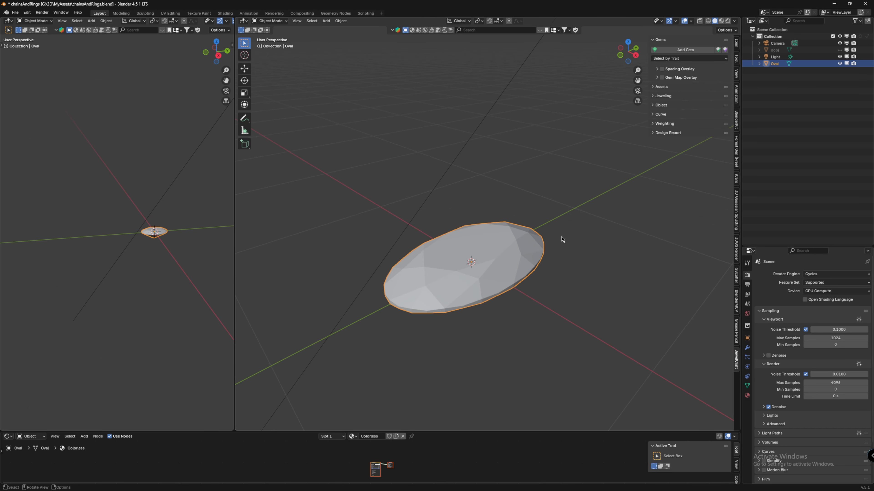
click(685, 50)
click(710, 105)
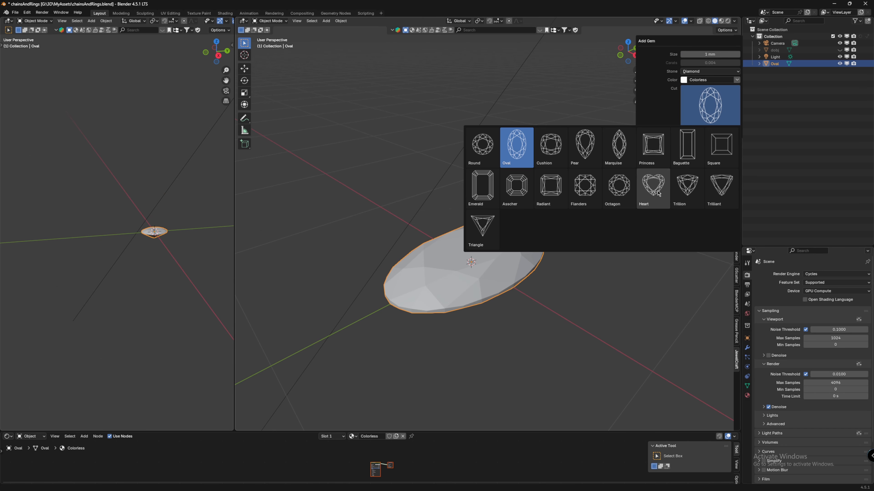
click(618, 203)
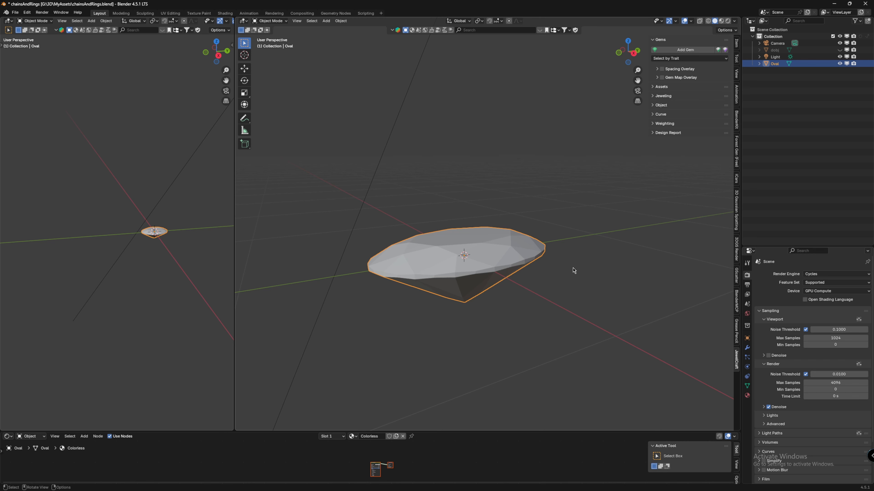
middle_drag(573, 271, 578, 287)
Switch to the reference board, examine the gem arrangements in the pendant images, and return to Blender.
click(519, 483)
click(550, 226)
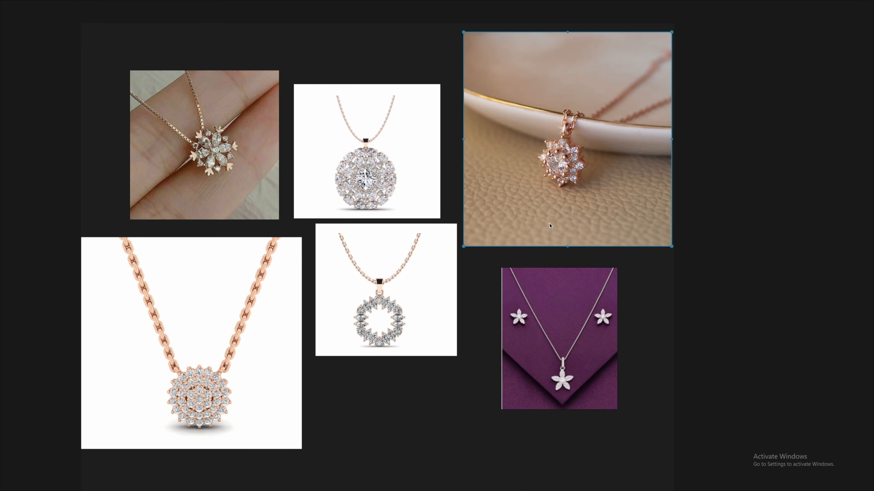
click(413, 287)
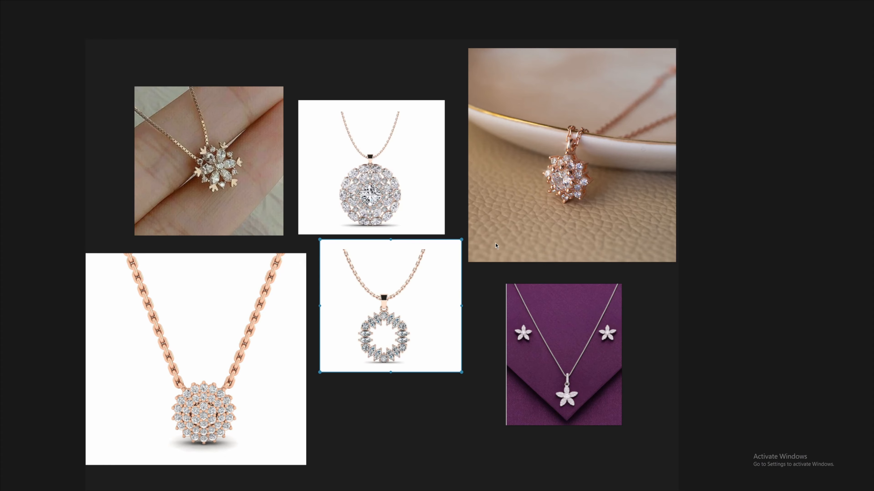
scroll(429, 239, up, 3)
middle_drag(429, 239, 485, 303)
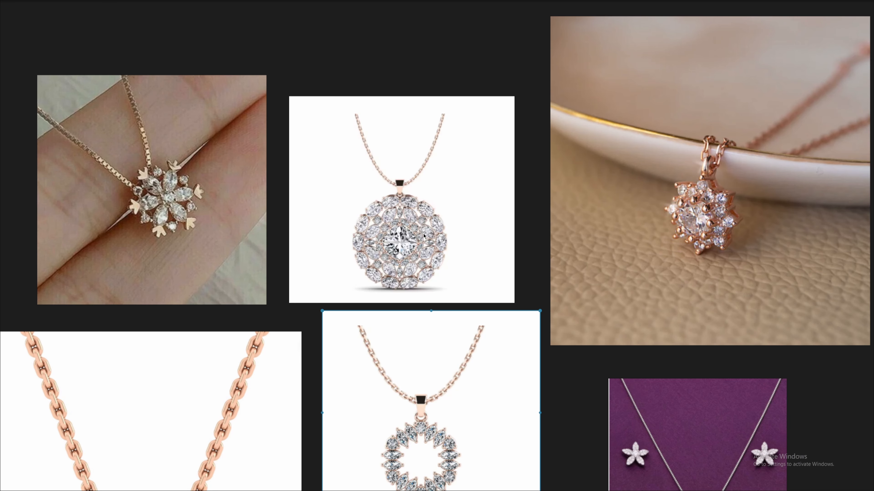
scroll(392, 266, down, 2)
middle_drag(205, 480, 281, 365)
scroll(281, 367, up, 3)
click(298, 235)
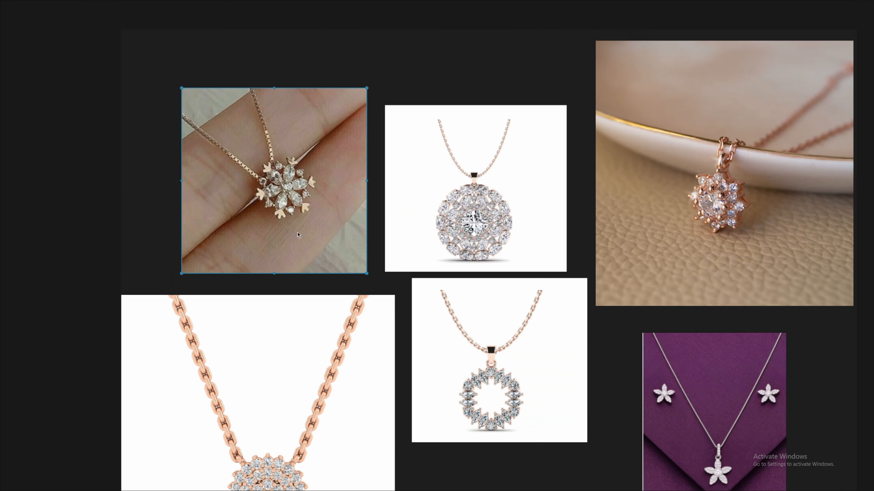
scroll(378, 265, down, 2)
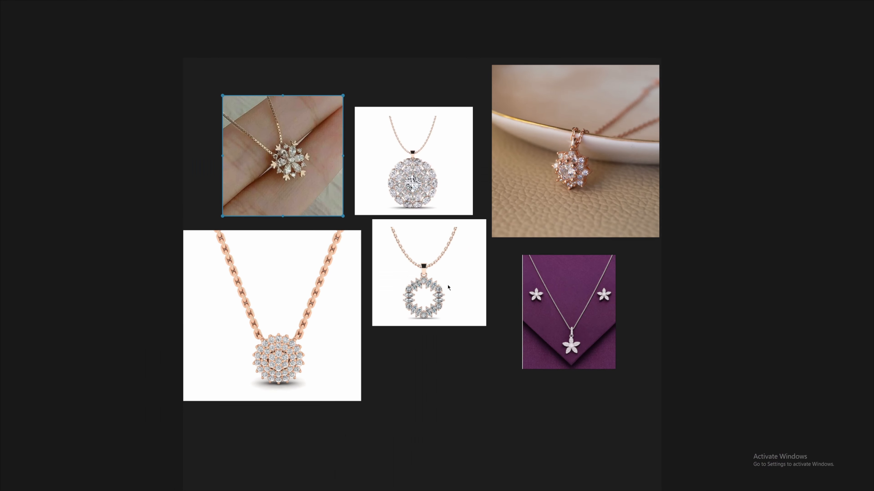
scroll(482, 303, up, 1)
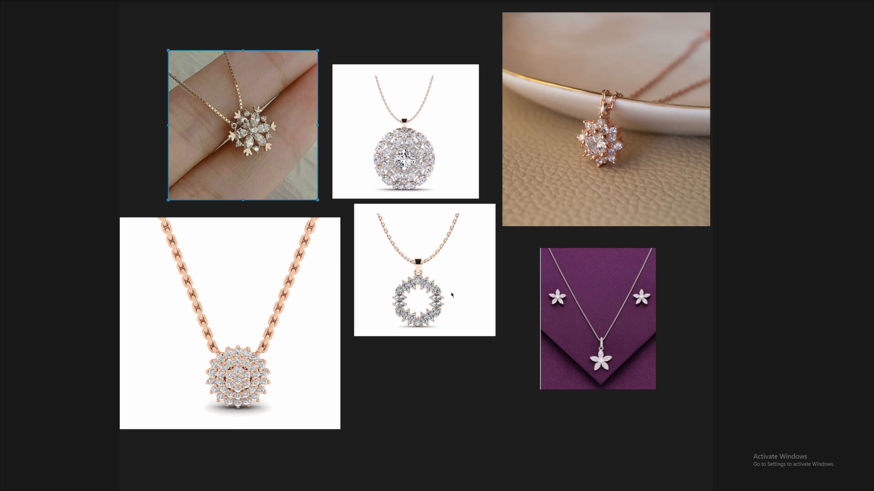
key(alt+Tab)
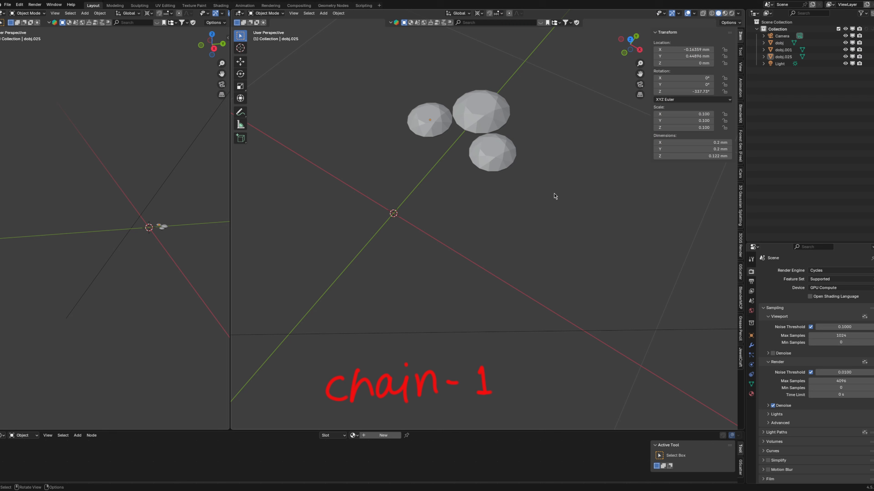
Set the transform pivot point to 3D Cursor for rotating the gems in top view.
click(630, 39)
click(428, 130)
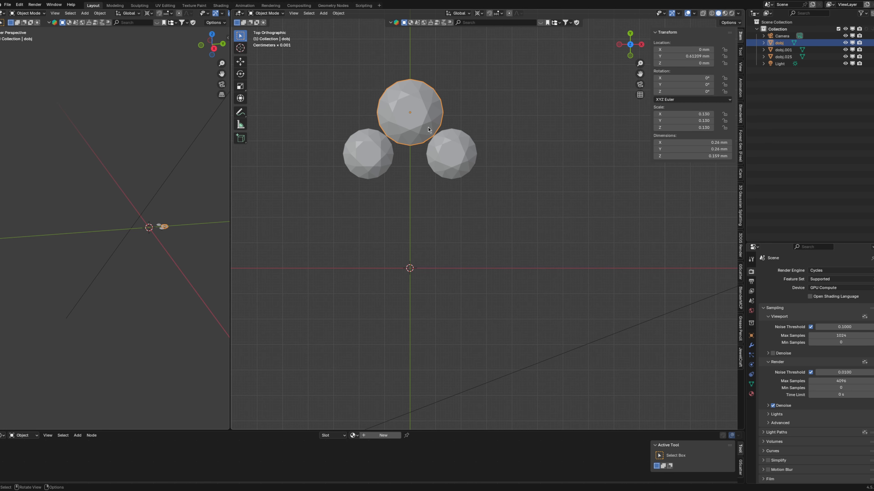
click(471, 168)
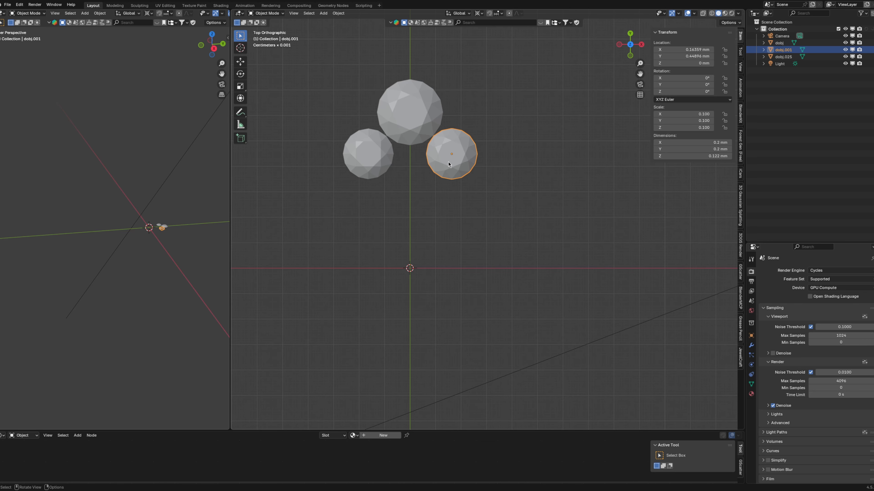
scroll(519, 176, up, 3)
click(480, 13)
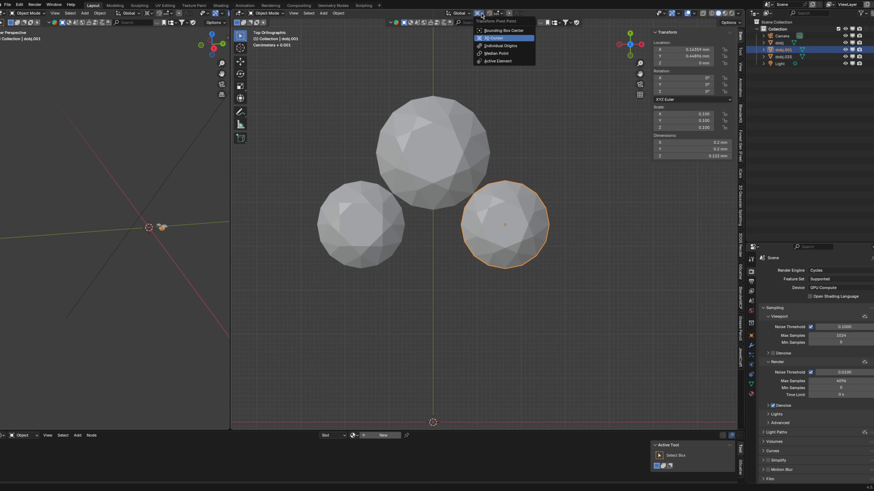
click(502, 41)
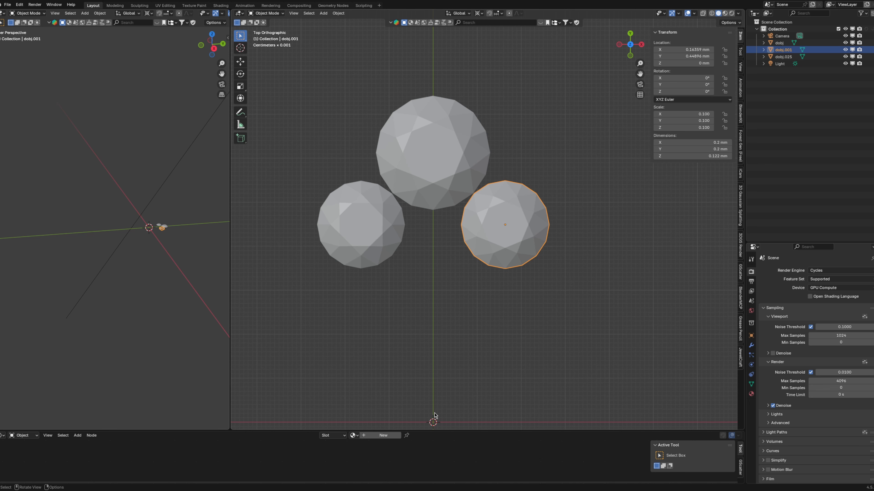
Duplicate the large gem and the small gem on its positive X side, rotating the copies 40° clockwise around the 3D cursor.
drag(551, 93, 475, 213)
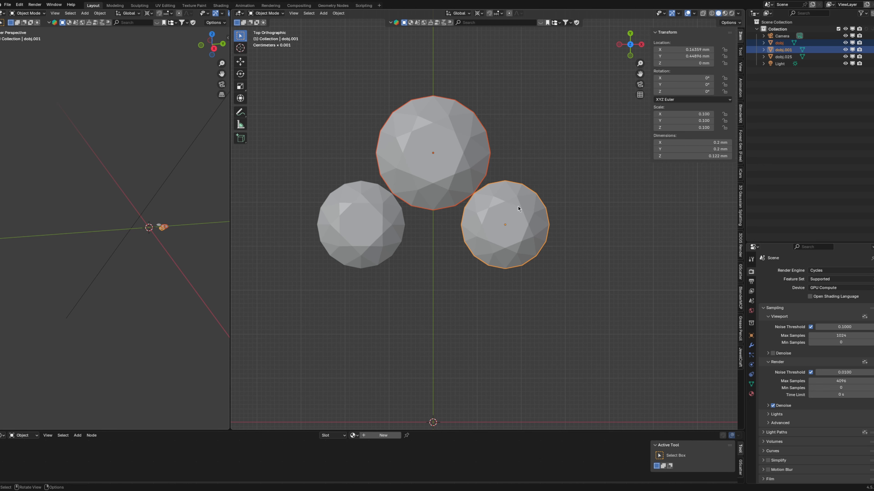
scroll(561, 226, up, 2)
shift+middle_drag(561, 226, 461, 207)
scroll(461, 207, up, 2)
key(shift+d)
key(r)
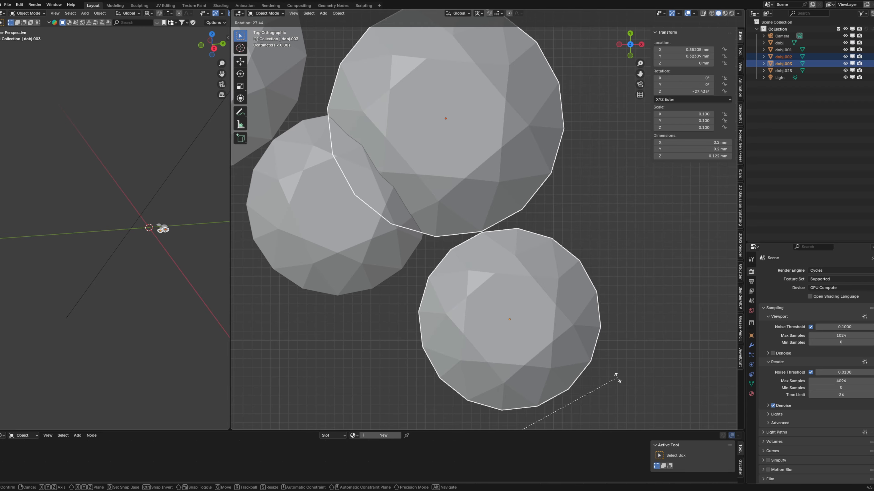
click(623, 18)
scroll(413, 178, up, 3)
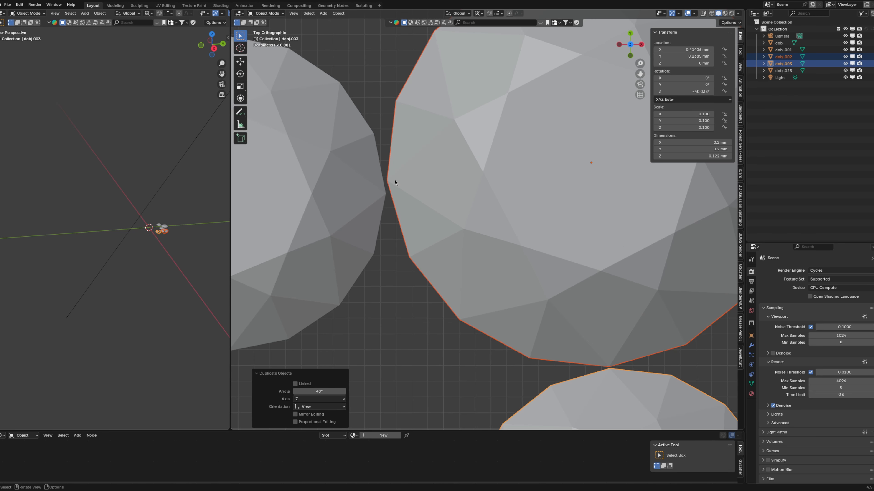
scroll(395, 183, down, 6)
Repeat the 40° duplicate-and-rotate operation until the large and small gem pairs complete the ring.
key(shift+r)
key(shift+r)
key(shift+r)
key(shift+r)
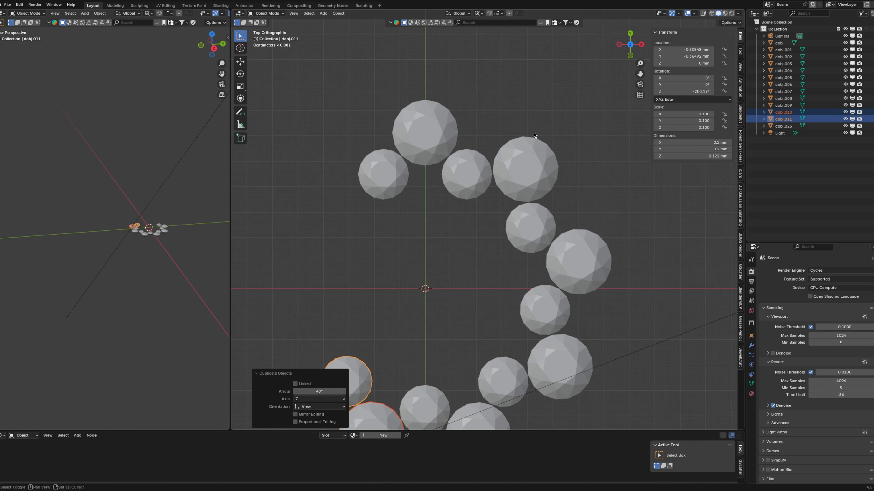
key(shift+r)
key(shift+r)
key(shift+r)
key(shift+r)
key(shift+r)
key(shift+r)
Delete the leftover small gem dobj.025 that overlaps a copy beside the first large gem.
scroll(417, 137, up, 2)
click(417, 137)
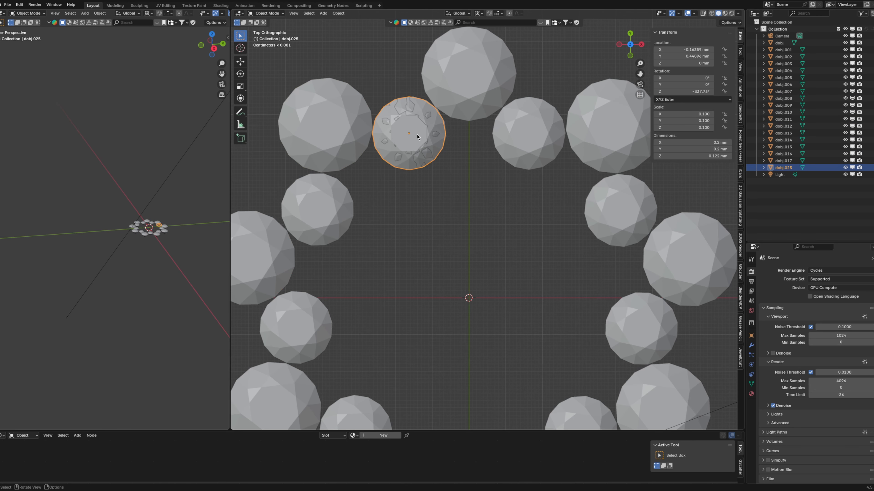
key(Delete)
middle_drag(442, 169, 486, 194)
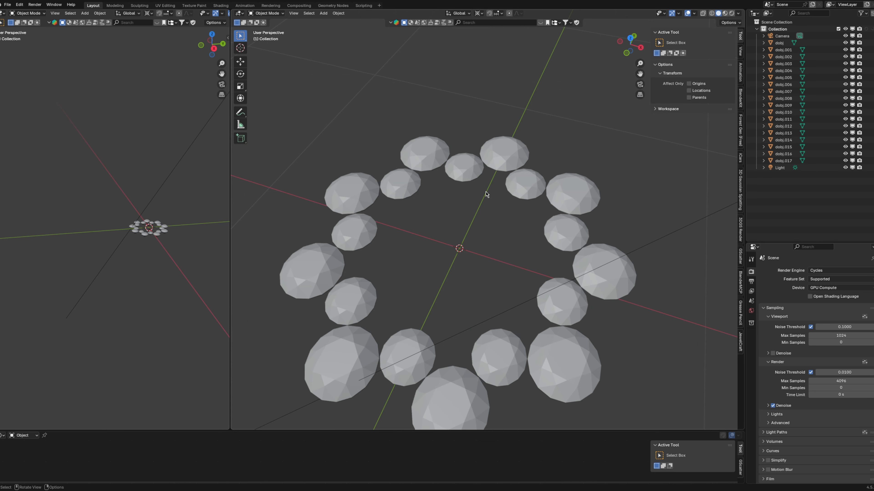
middle_drag(501, 157, 511, 171)
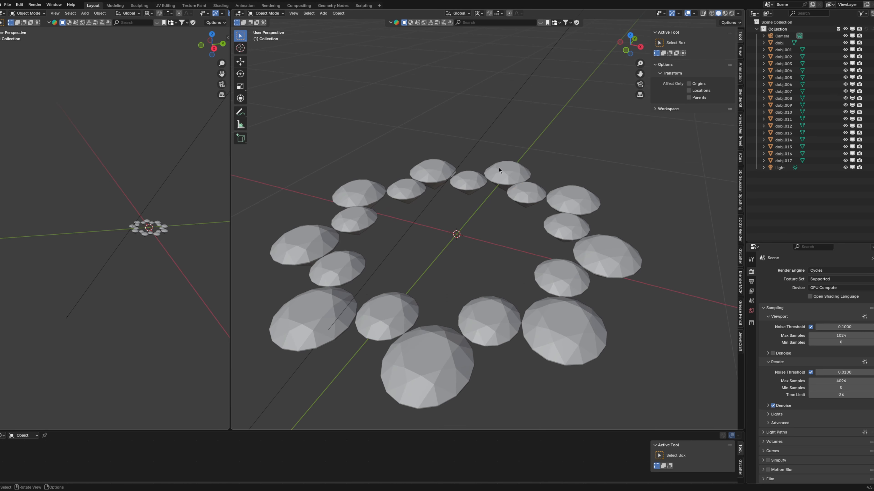
Duplicate the large gem on the positive Y axis and set the copy's X, Y and Z location to 0.
click(505, 174)
key(shift+d)
click(468, 217)
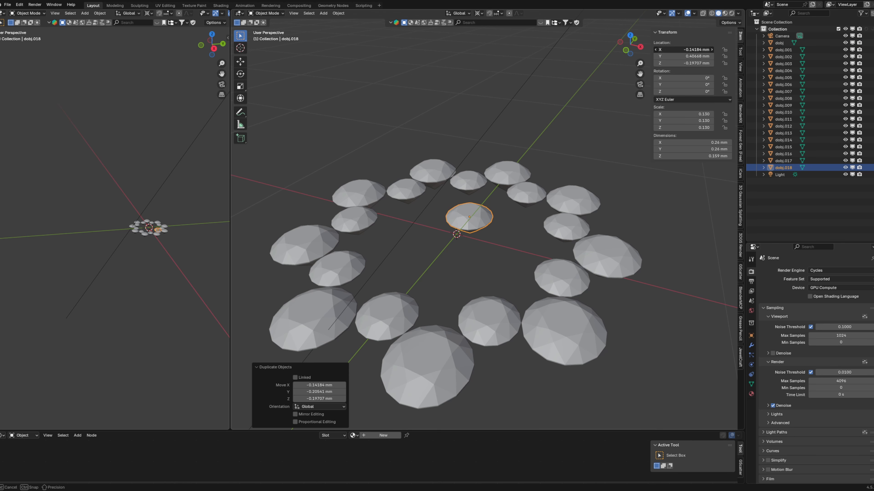
drag(666, 50, 664, 73)
text(0)
key(Return)
Enlarge the central gem uniformly to a scale of about 0.378 so it fills the ring of small gems.
middle_drag(436, 240, 435, 209)
click(629, 36)
key(s)
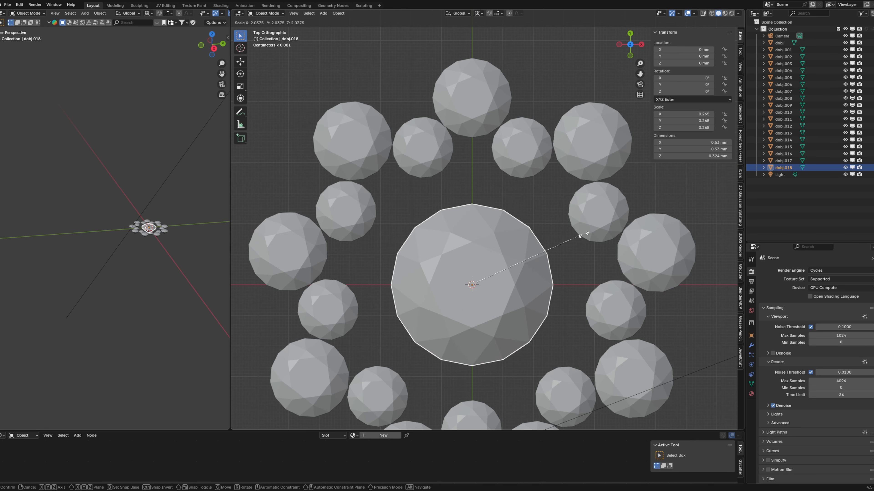
click(635, 236)
scroll(531, 169, up, 5)
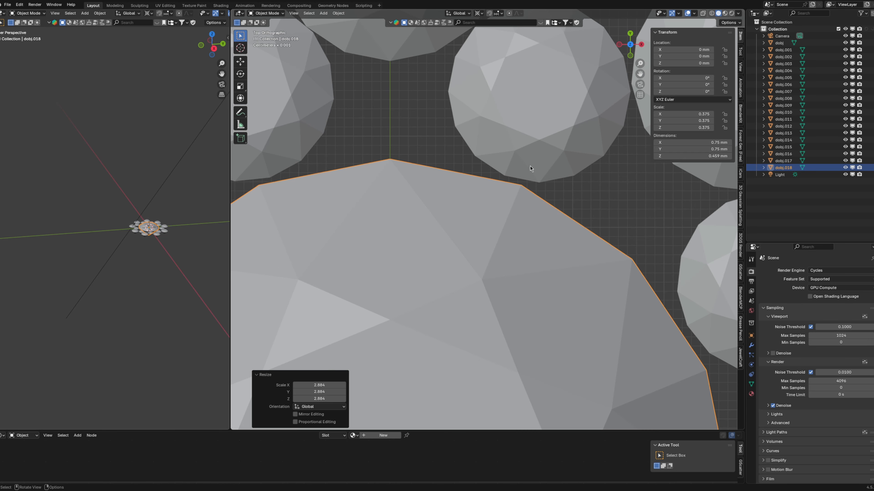
key(s)
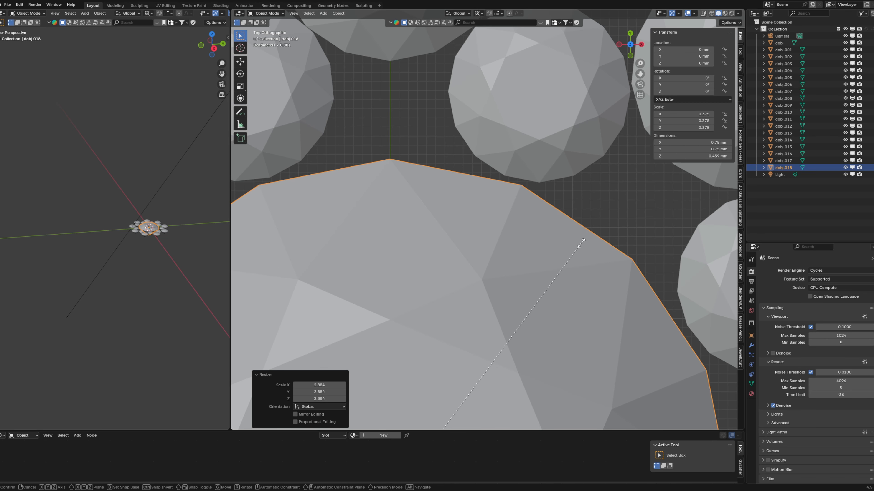
click(584, 245)
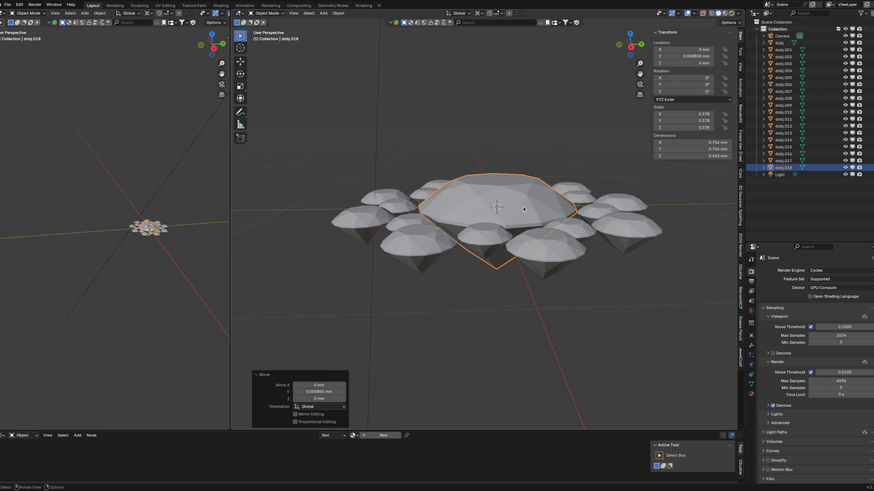
Flatten the central gem along Z to a height of about 0.31 mm.
key(s)
key(z)
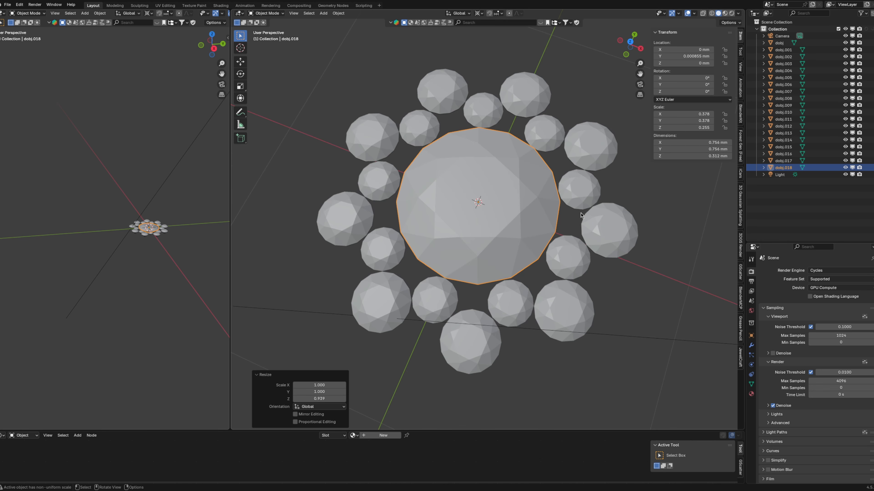
mouse_move(581, 215)
middle_down()
mouse_move(560, 236)
mouse_move(564, 215)
middle_up()
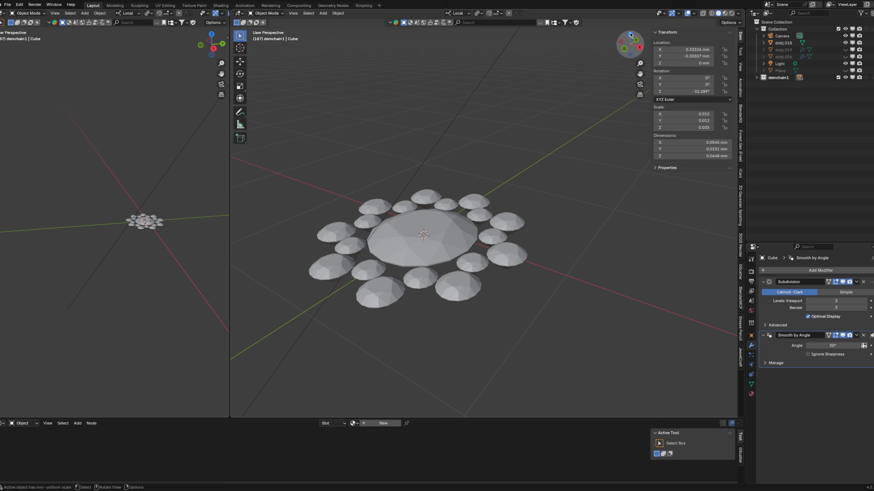
Make a joined copy of the large gem on the positive Y axis and the small gem on its positive X side, enlarged about 1.15 times.
click(630, 35)
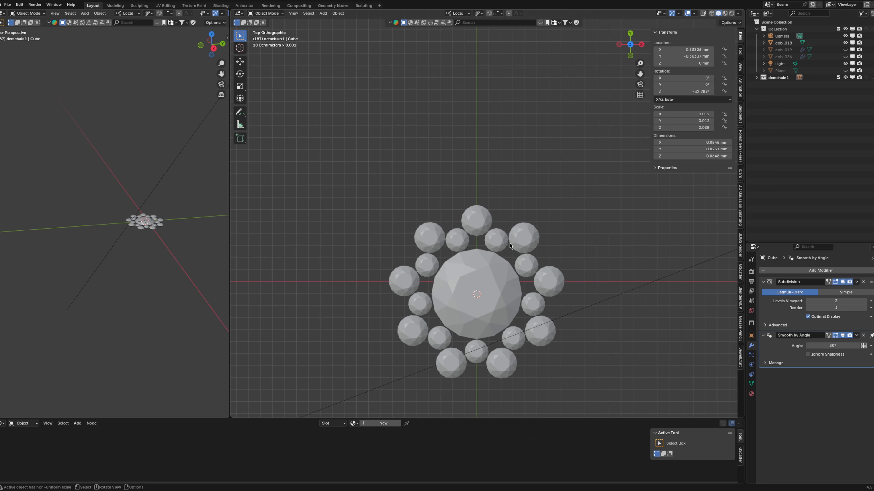
scroll(481, 224, up, 3)
click(468, 221)
shift+click(498, 250)
scroll(497, 251, up, 2)
shift+middle_drag(497, 251, 492, 239)
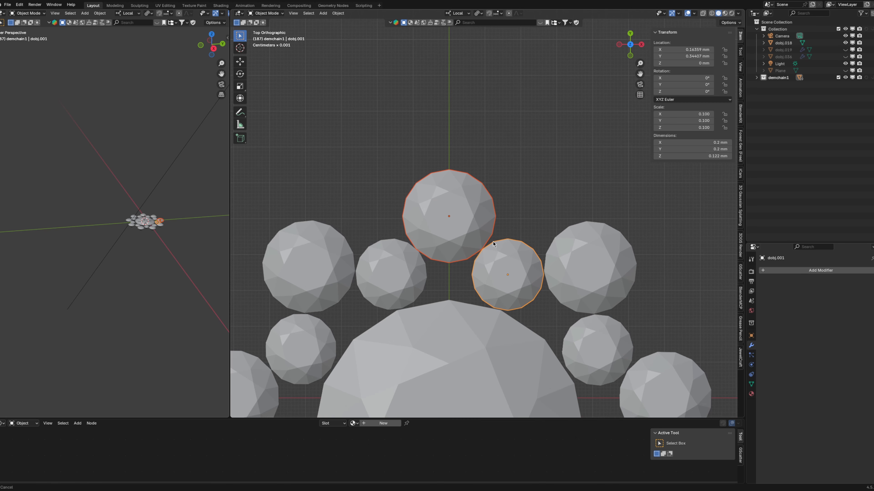
key(g)
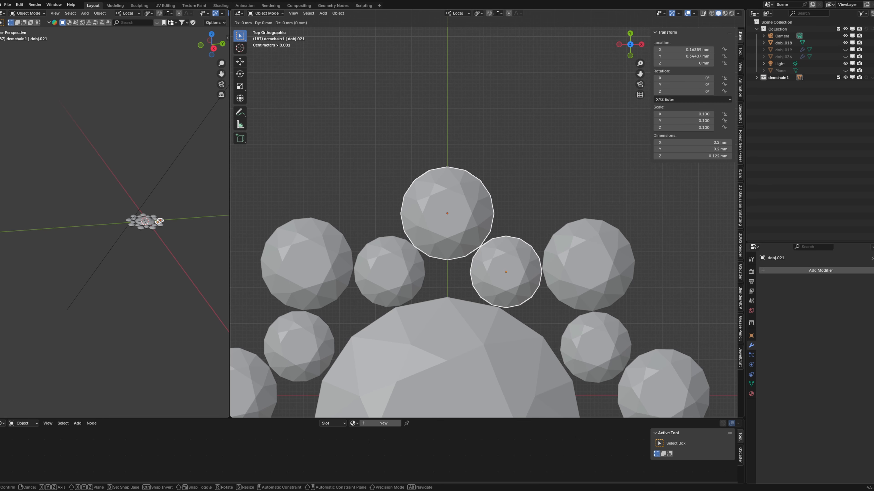
key(s)
click(525, 315)
scroll(525, 315, up, 1)
key(ctrl+j)
scroll(490, 215, up, 2)
Select the outward-facing rim vertices of both gems in the joined, enlarged mesh.
key(Tab)
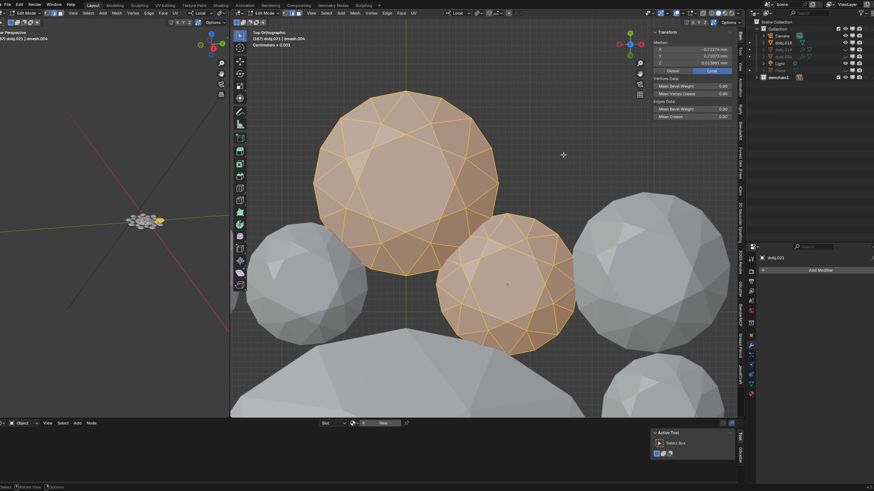
shift+middle_drag(489, 145, 494, 150)
key(alt+a)
key(1)
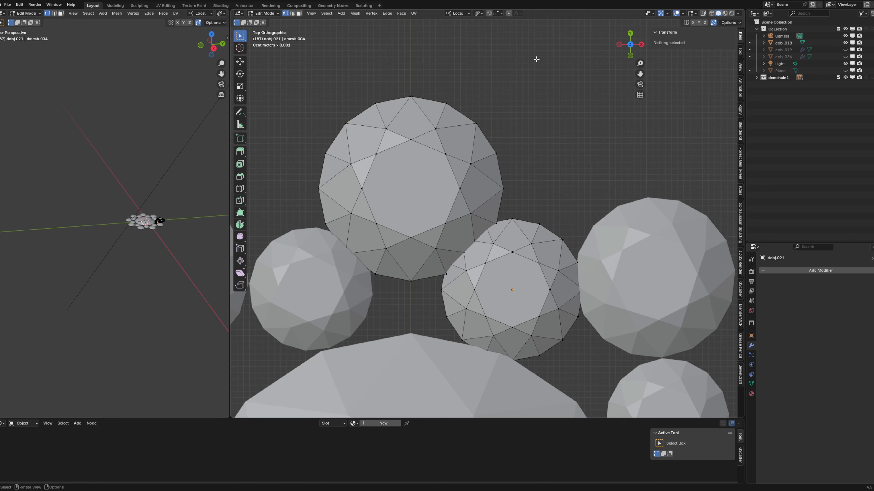
scroll(511, 97, up, 3)
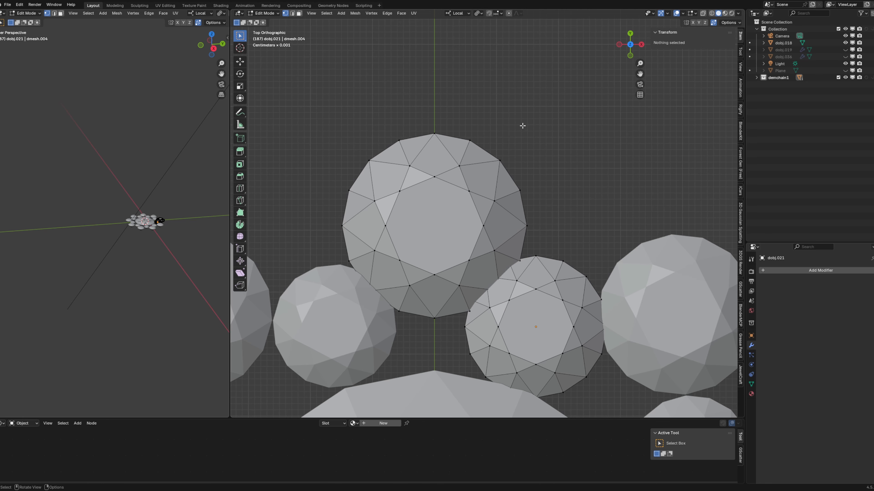
key(c)
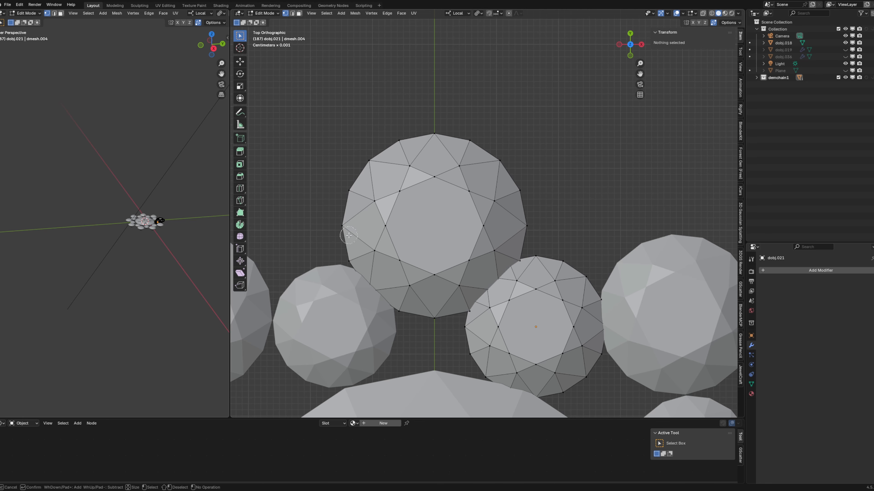
mouse_move(345, 237)
mouse_down()
mouse_move(347, 195)
mouse_move(373, 158)
mouse_move(469, 147)
mouse_move(515, 171)
mouse_move(527, 224)
mouse_move(595, 295)
mouse_up()
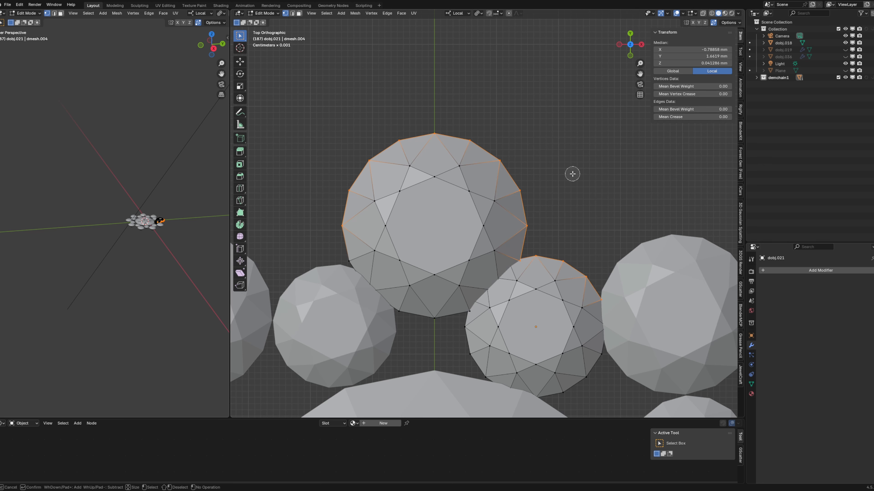
key(Escape)
middle_drag(568, 185, 448, 164)
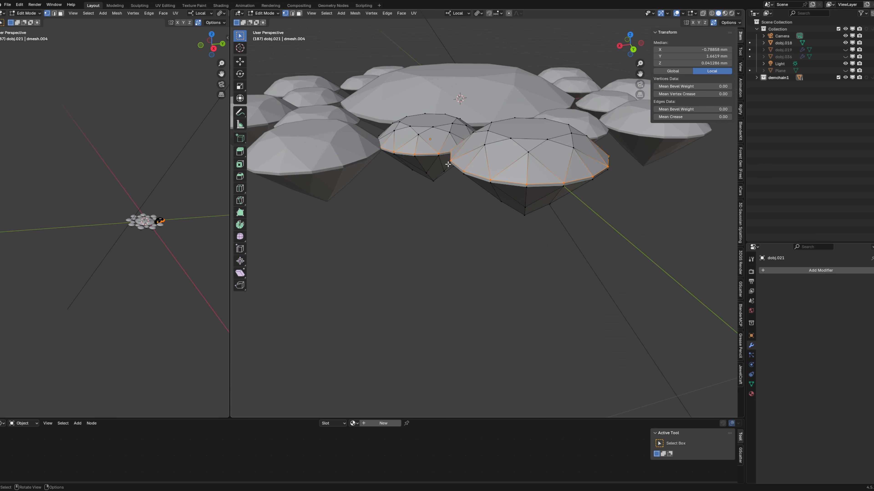
middle_drag(507, 169, 543, 175)
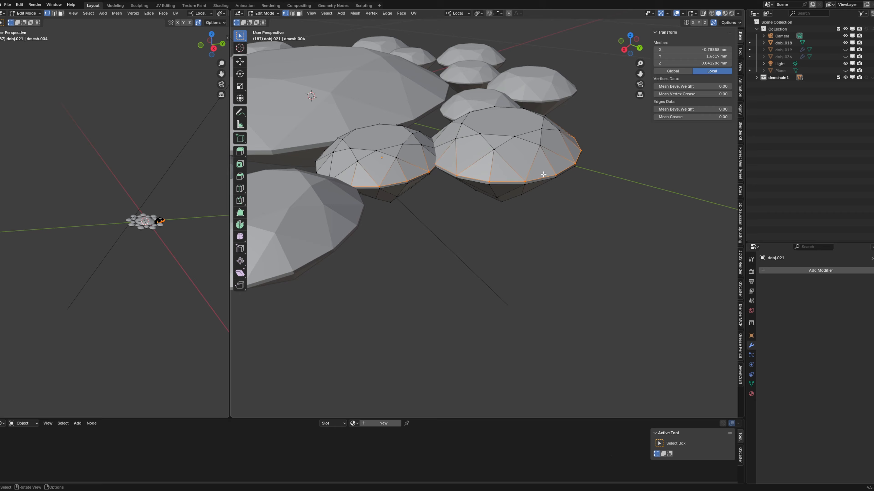
Duplicate the selected rim vertices in place and separate them into their own object.
key(shift+d)
right_click(532, 178)
key(p)
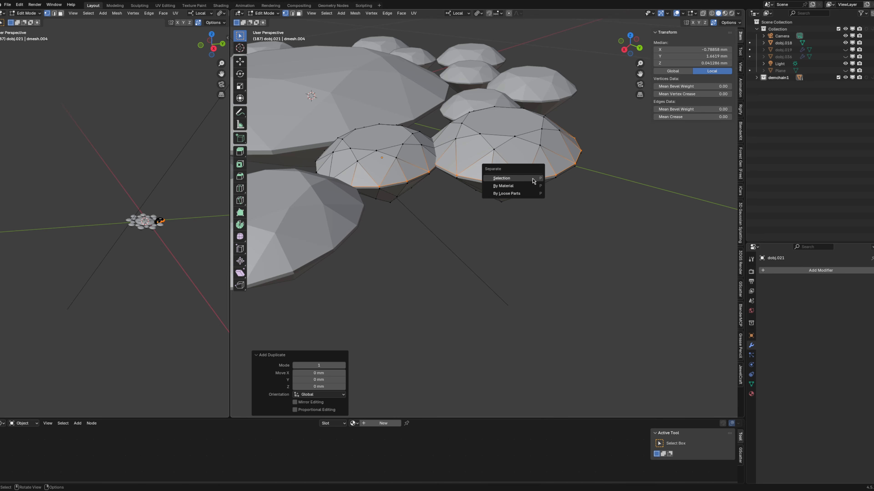
click(528, 178)
key(Tab)
scroll(525, 187, up, 1)
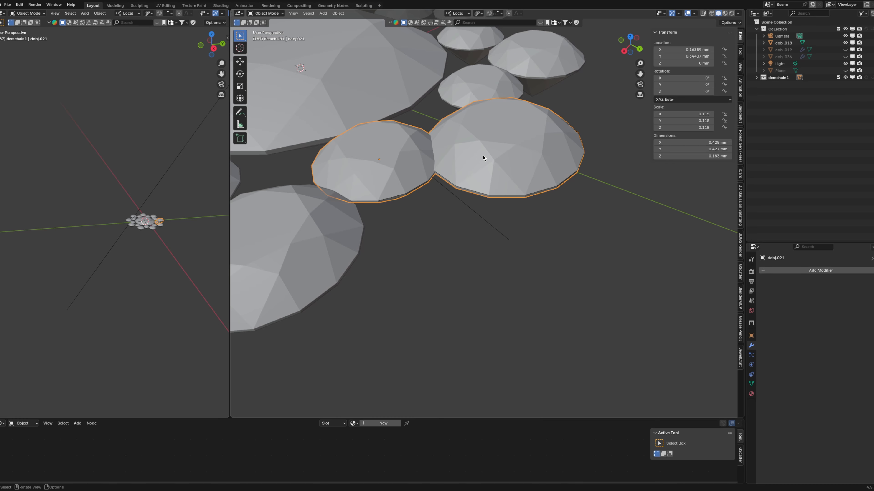
Delete the joined, enlarged gem copy, keeping the separated rim outline.
key(g)
right_click(495, 141)
key(Delete)
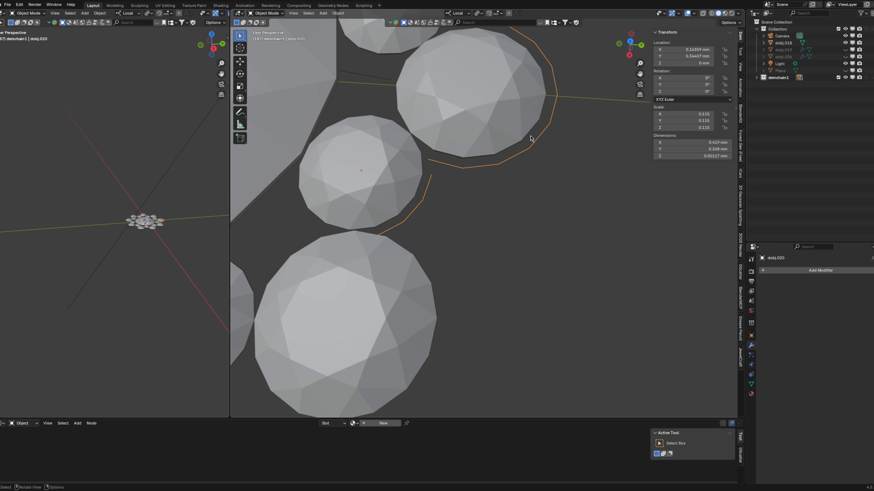
Bridge the gap between the large and small arcs of the rim outline with an edge.
click(630, 41)
key(Tab)
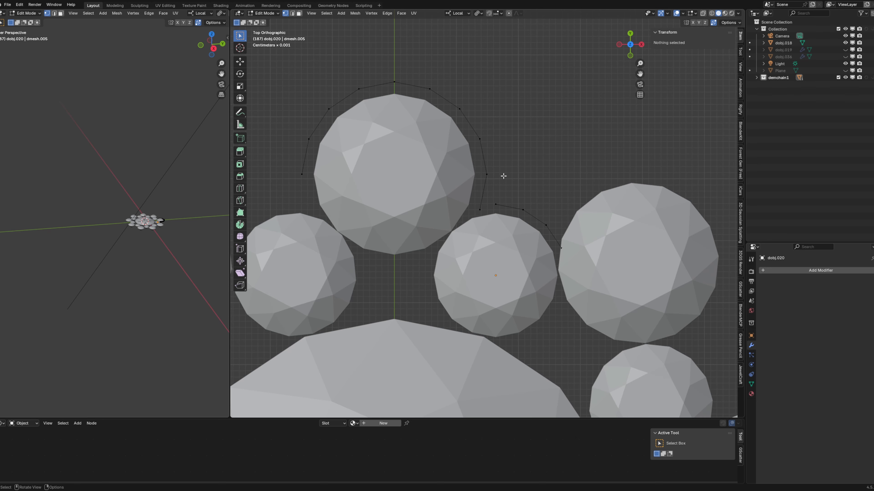
scroll(503, 176, up, 2)
click(498, 200)
shift+click(476, 208)
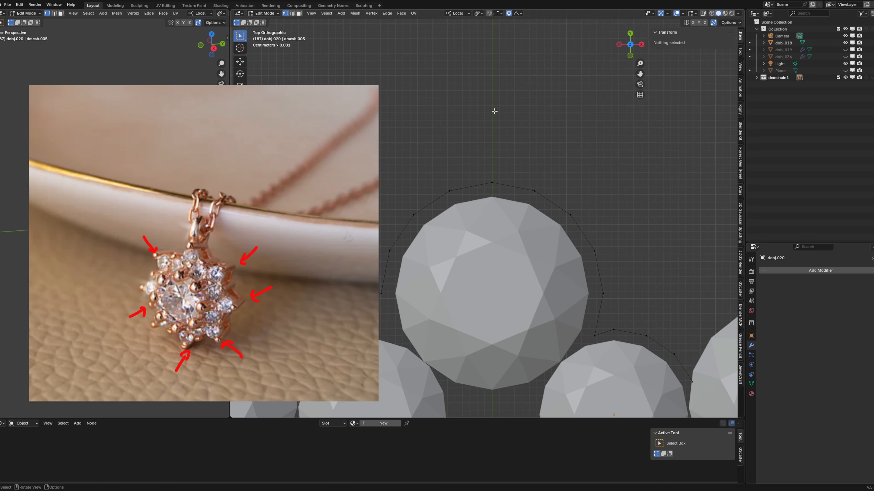
Move the large arc's middle vertex about 0.059 mm outward along Y with proportional editing to form a pointed tip.
click(496, 177)
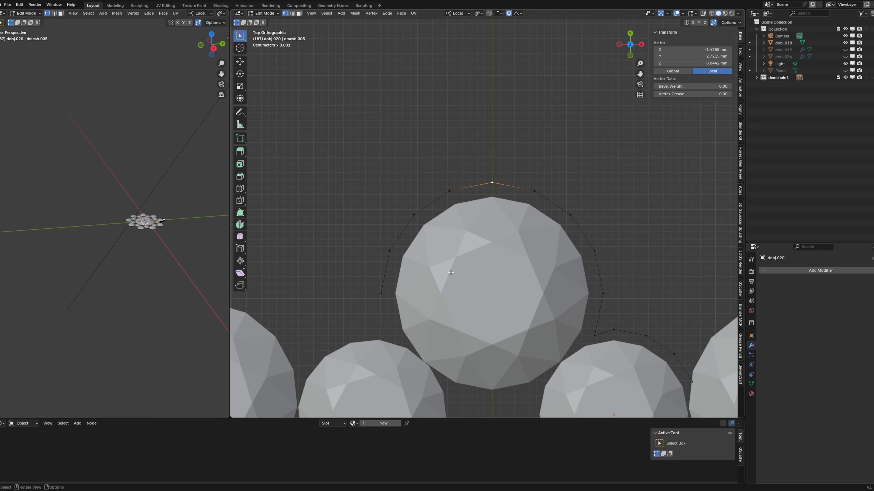
key(g)
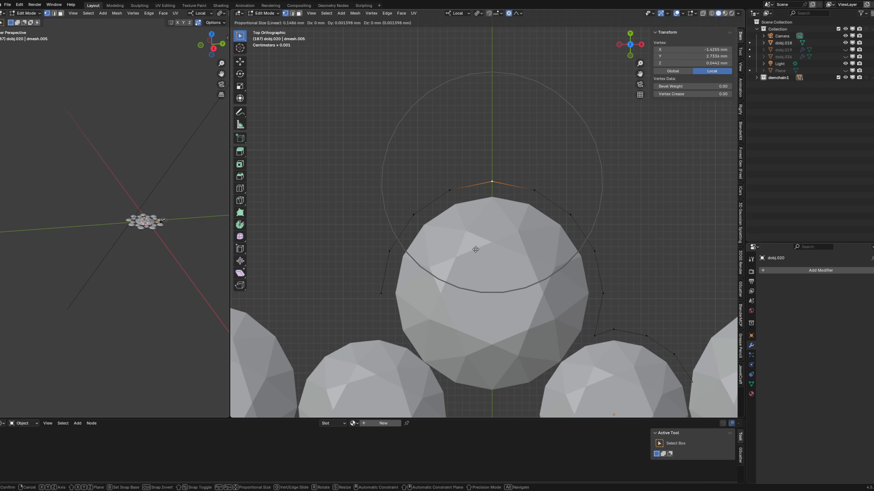
key(y)
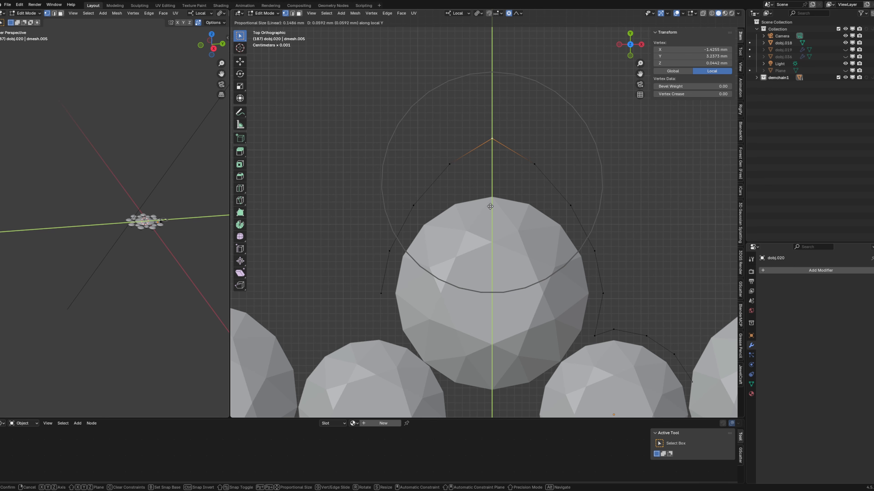
click(490, 207)
Subdivide the entire rim outline once.
shift+middle_drag(490, 206, 407, 139)
key(a)
right_click(533, 237)
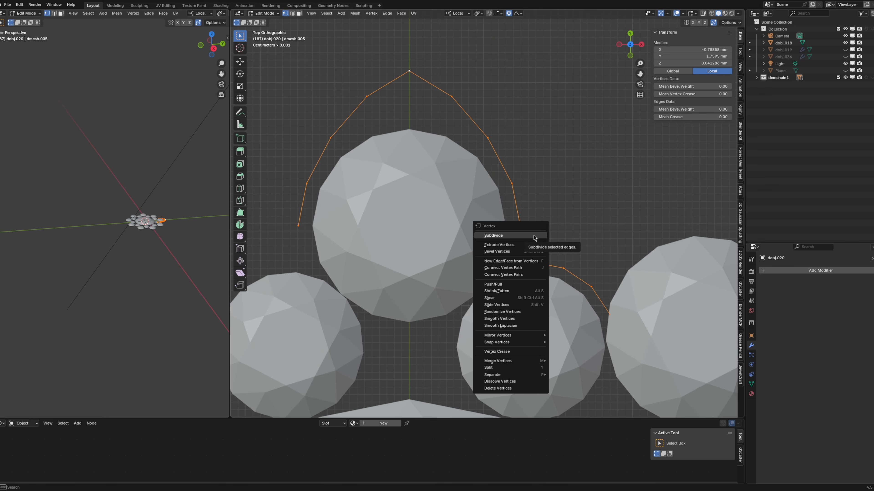
click(534, 236)
key(alt+a)
scroll(400, 97, down, 1)
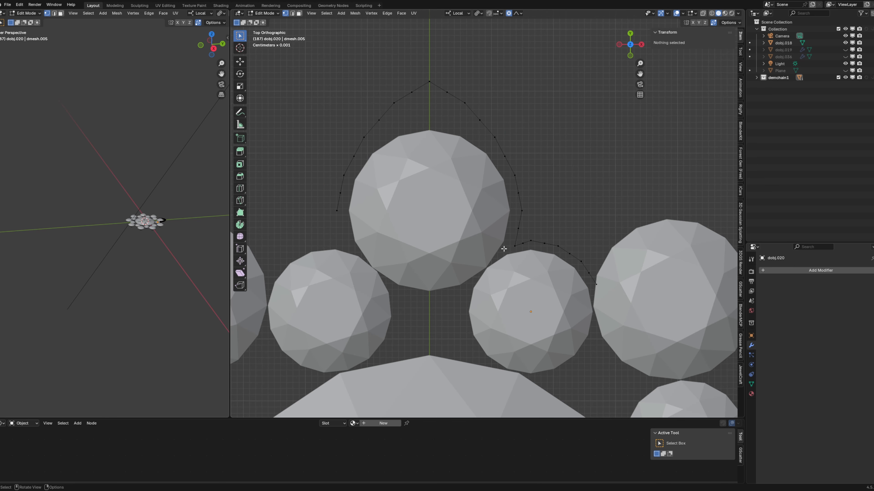
Delete the end vertex of the small gem's arc next to the neighbouring large gem.
shift+middle_drag(523, 252, 452, 161)
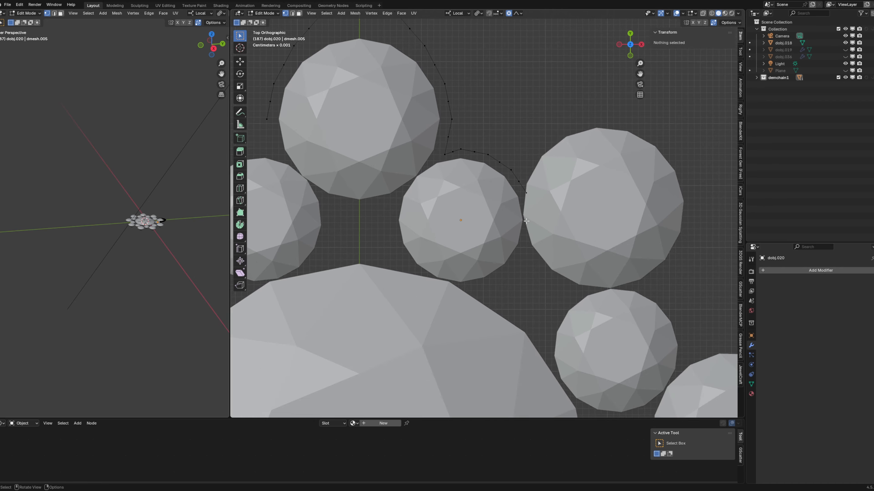
scroll(529, 217, up, 3)
click(557, 179)
key(x)
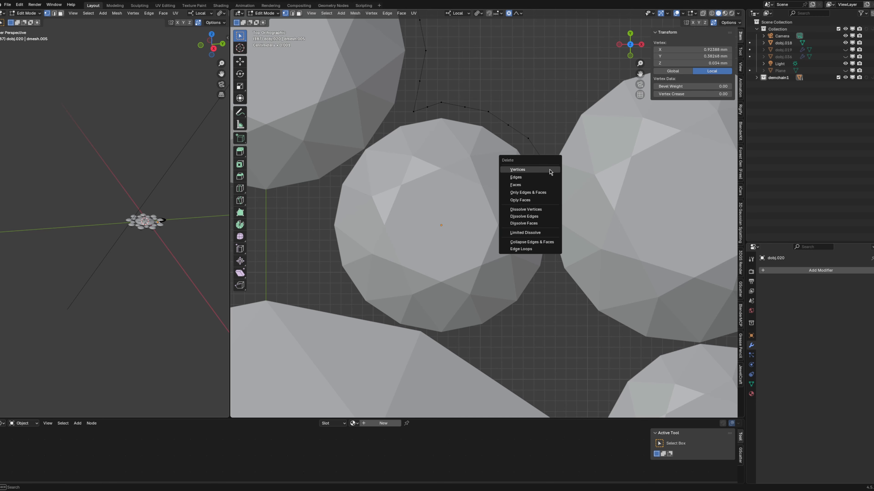
click(549, 172)
Smooth the arc over the small gem by shifting its vertices slightly outward, with proportional editing turned off for the finer moves.
scroll(504, 210, up, 5)
click(495, 216)
key(g)
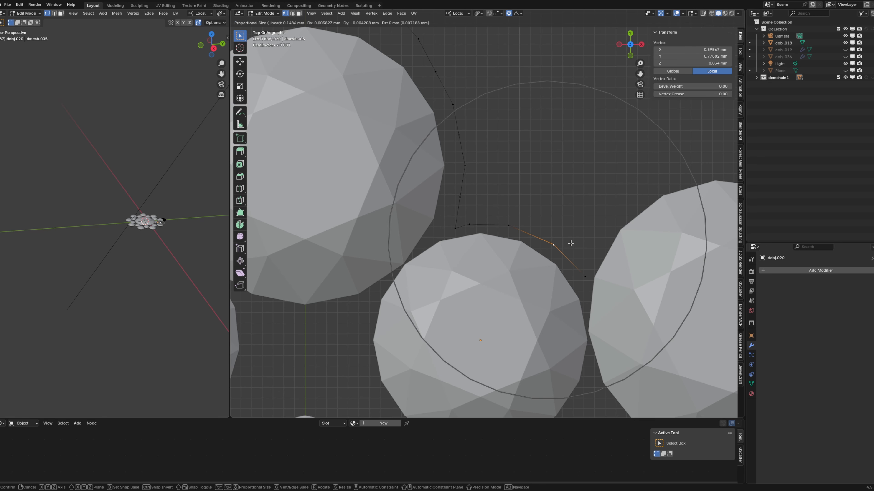
key(o)
click(509, 213)
scroll(520, 206, up, 1)
click(513, 183)
key(g)
click(569, 207)
scroll(529, 206, down, 4)
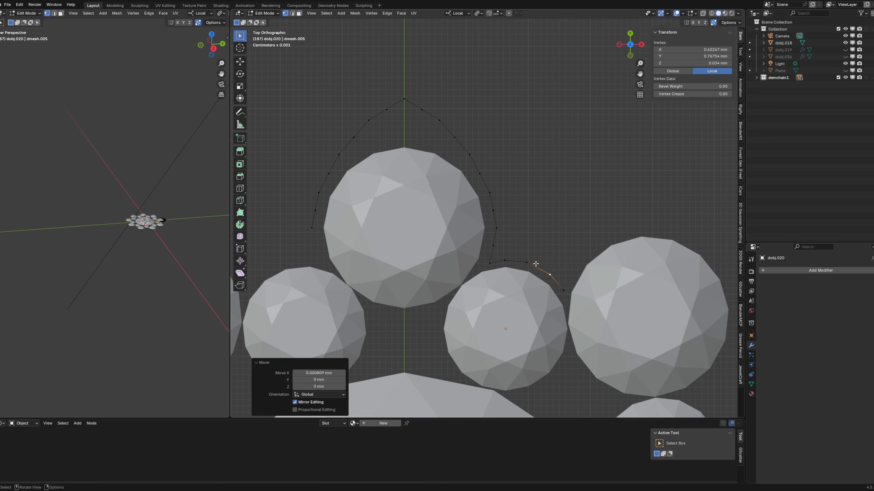
click(561, 248)
shift+middle_drag(565, 250, 531, 169)
scroll(488, 187, up, 2)
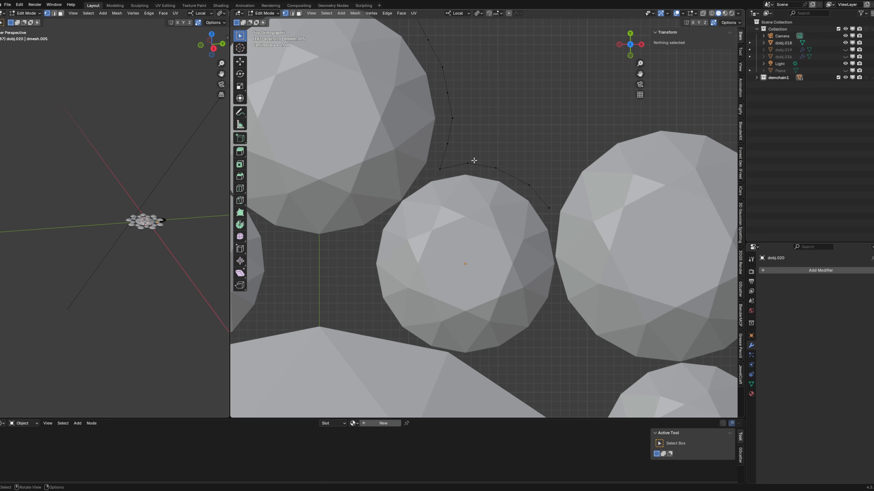
Delete the outline vertices on the negative X side of the large gem, leaving only the half beyond the Y axis.
scroll(530, 52, down, 4)
drag(298, 47, 399, 205)
key(x)
click(395, 152)
scroll(482, 93, up, 2)
shift+middle_drag(443, 134, 497, 166)
key(Tab)
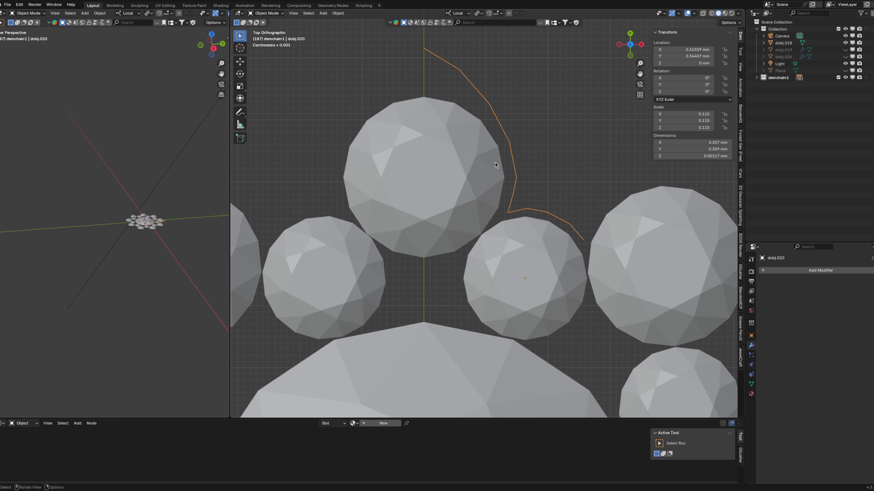
Mirror the outline across X with a Mirror modifier that uses the large top gem as mirror object, and apply the modifier.
click(791, 270)
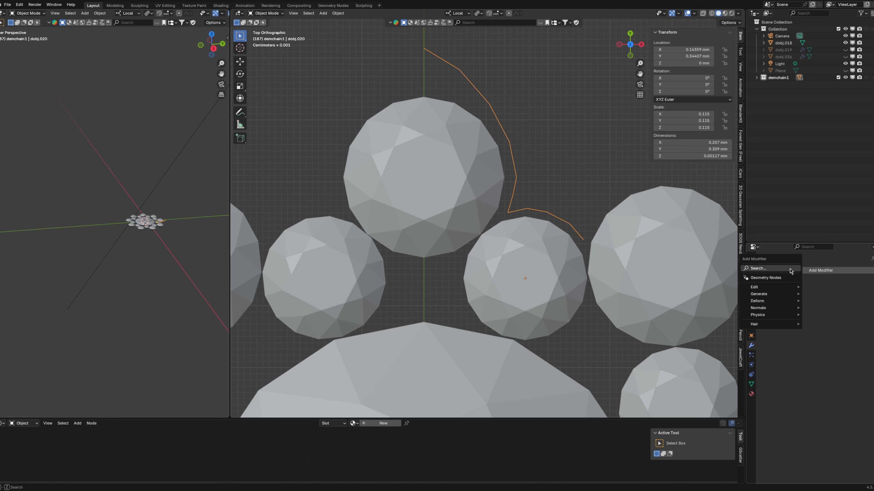
text(m)
click(774, 282)
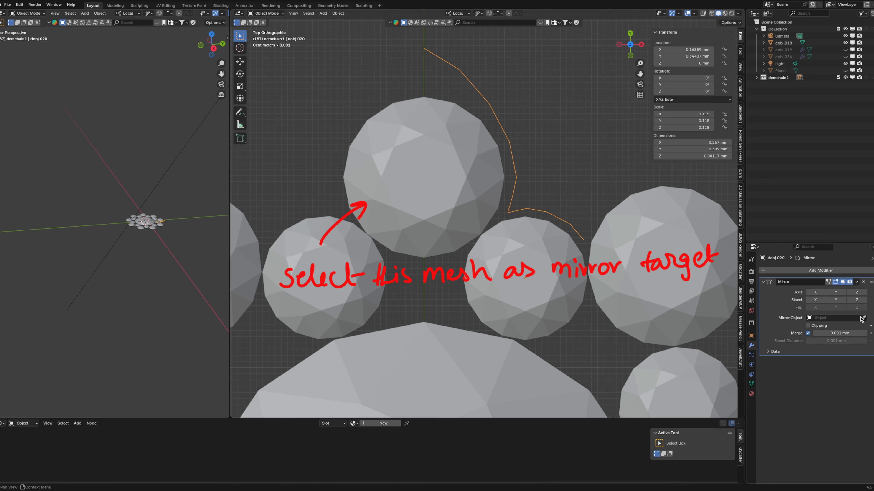
click(836, 317)
click(805, 350)
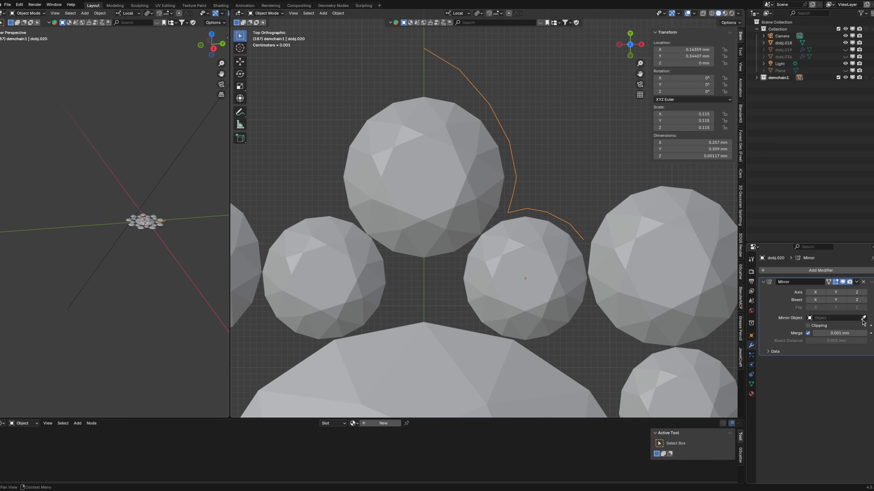
click(839, 293)
click(836, 292)
click(815, 292)
shift+middle_drag(481, 217, 532, 240)
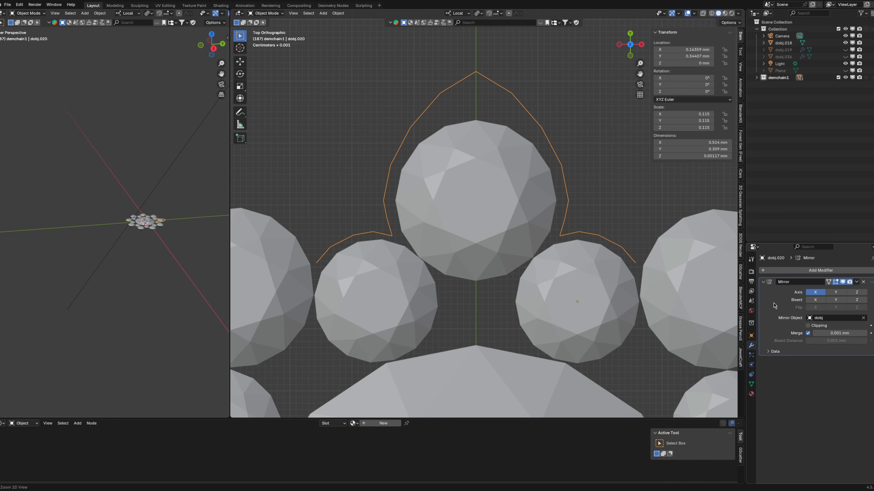
key(ctrl+a)
Delete the mirrored arc vertices over the small gem on the negative X side of the outline.
shift+middle_drag(417, 198, 417, 155)
key(Tab)
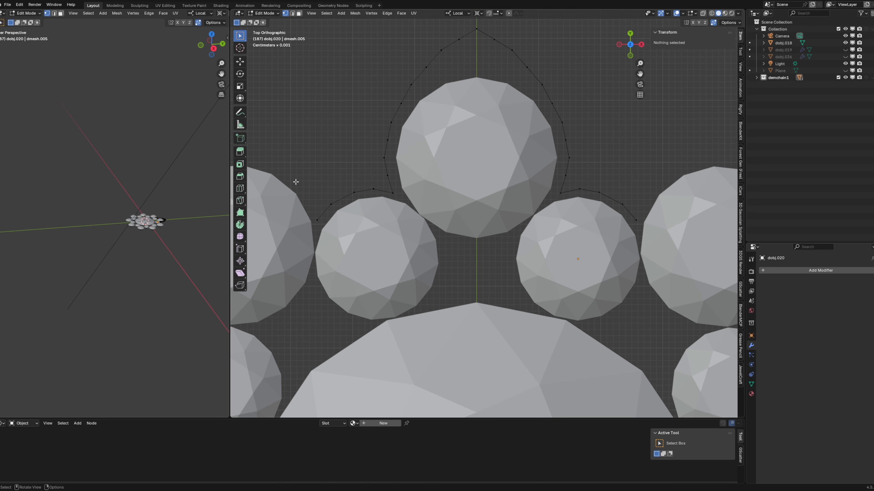
drag(296, 181, 389, 250)
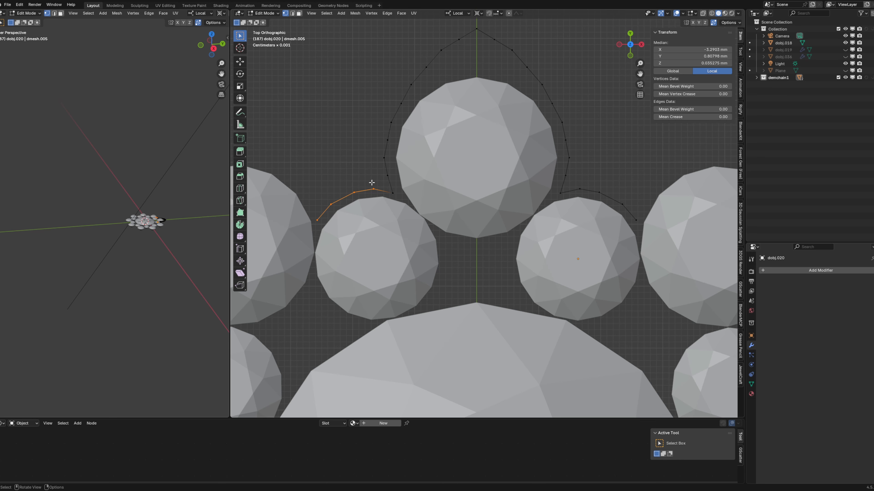
key(x)
click(364, 182)
key(Tab)
key(KP_Decimal)
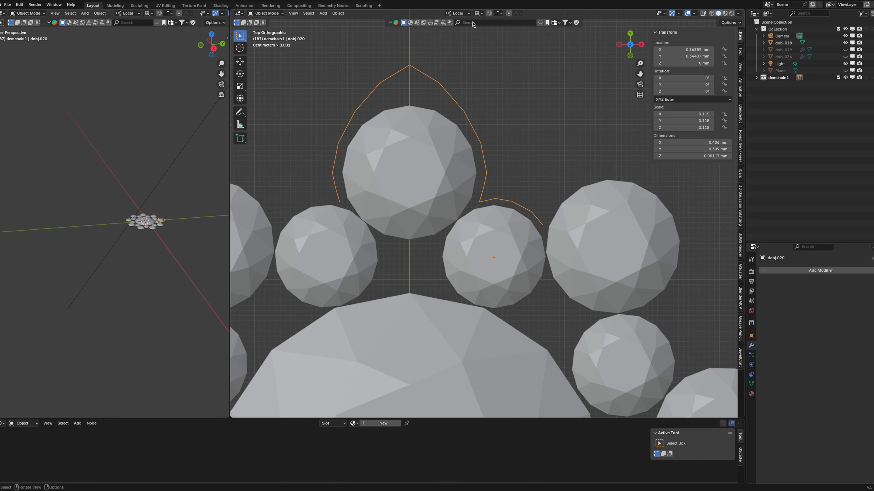
Duplicate the outline and rotate the copy clockwise about 40.6° around the 3D cursor so it surrounds the next large gem.
click(479, 13)
scroll(489, 144, up, 1)
shift+middle_drag(489, 144, 427, 97)
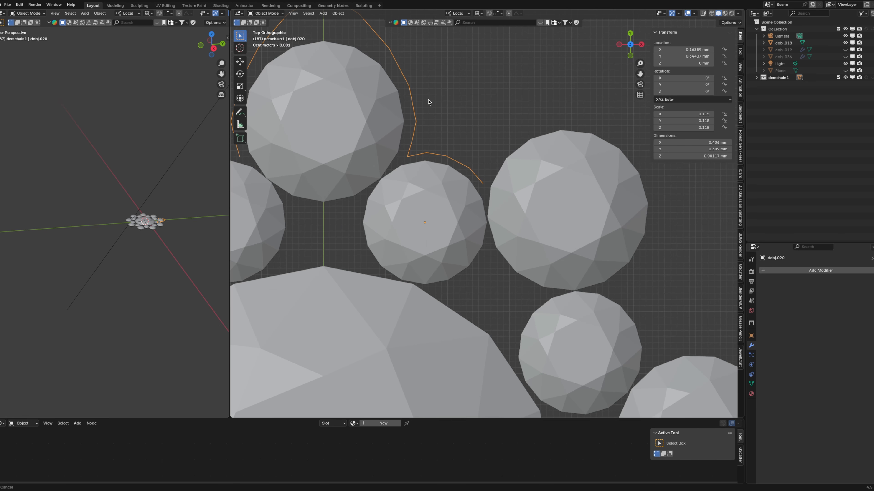
key(shift+d)
key(r)
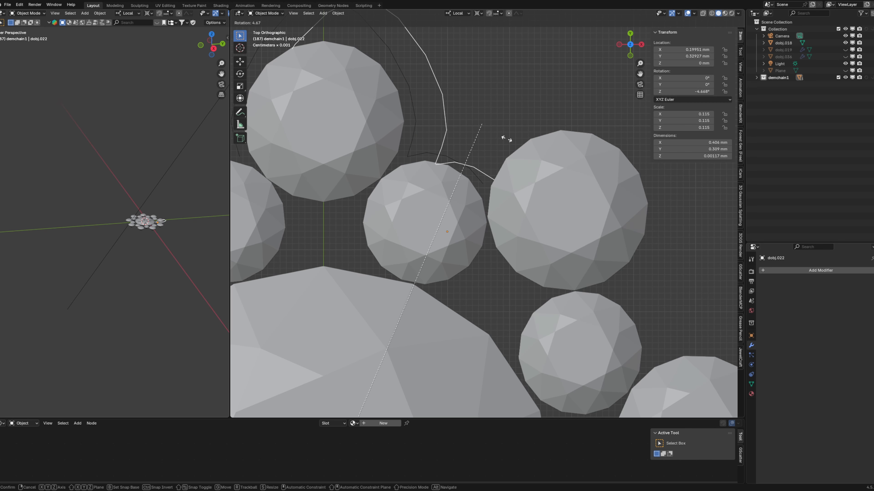
click(665, 286)
scroll(570, 239, up, 2)
scroll(495, 231, up, 4)
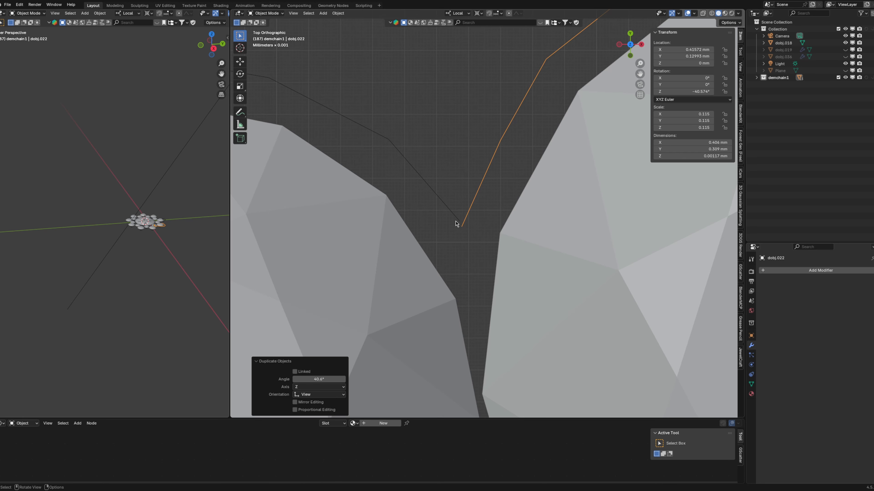
scroll(488, 248, down, 4)
scroll(526, 257, up, 2)
Duplicate the second outline piece and rotate the copy about 39.6° further clockwise onto the third large gem.
key(shift+d)
key(r)
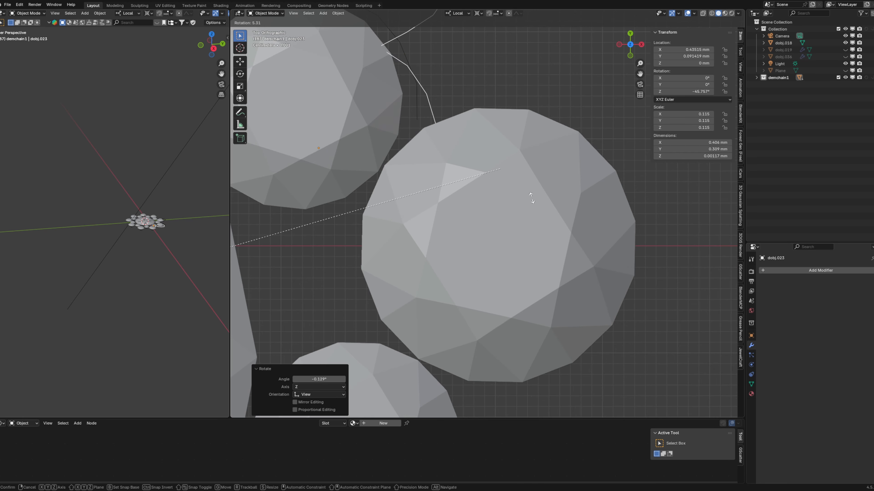
click(347, 287)
scroll(575, 160, down, 3)
scroll(512, 190, up, 1)
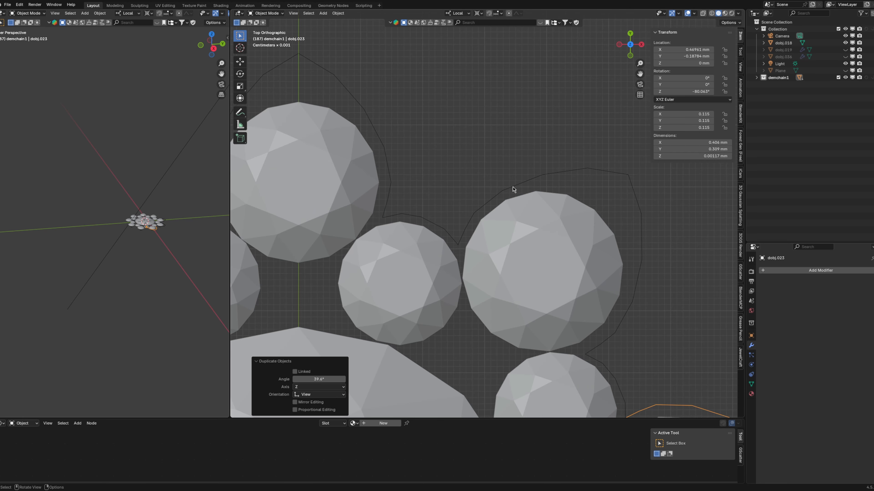
scroll(513, 189, down, 3)
scroll(555, 222, up, 3)
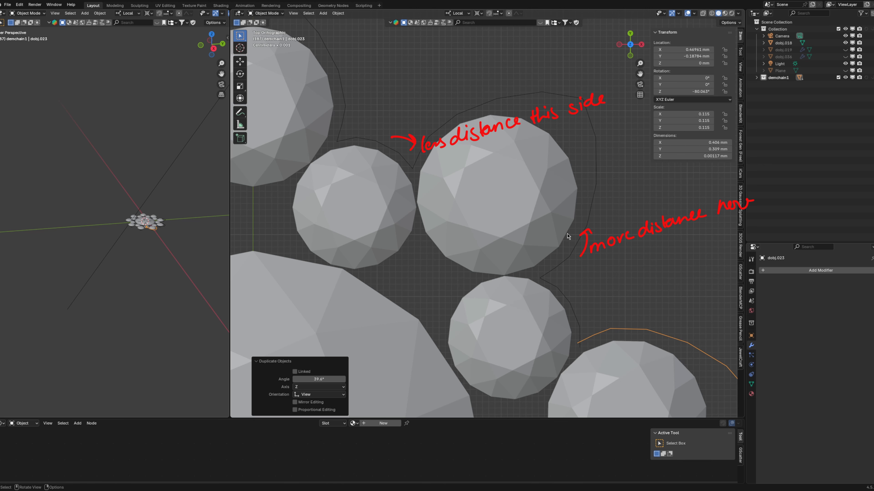
Rotate the second outline piece by about -0.347° to even its spacing around the large gem.
click(596, 146)
scroll(602, 157, up, 1)
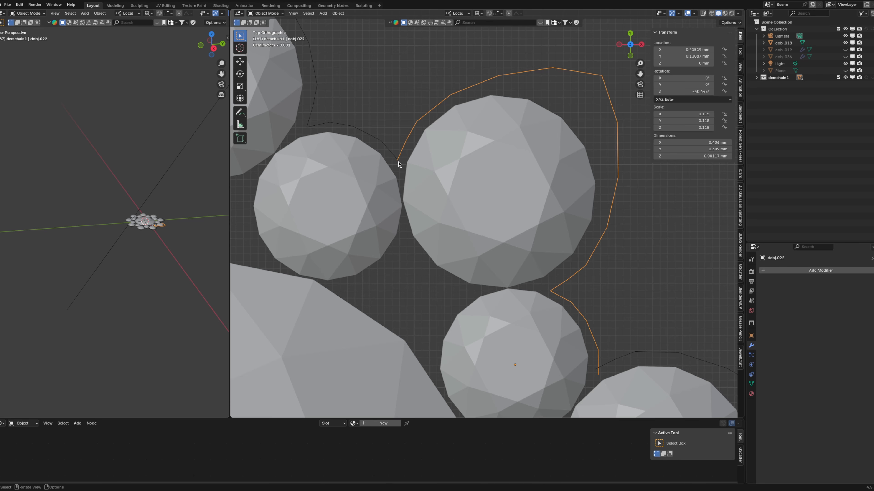
key(r)
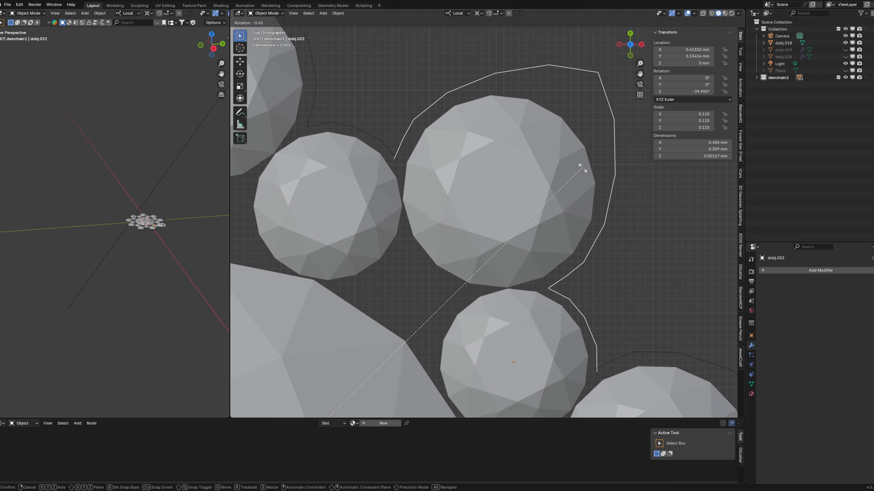
click(575, 155)
scroll(574, 155, down, 1)
shift+middle_drag(596, 241, 569, 178)
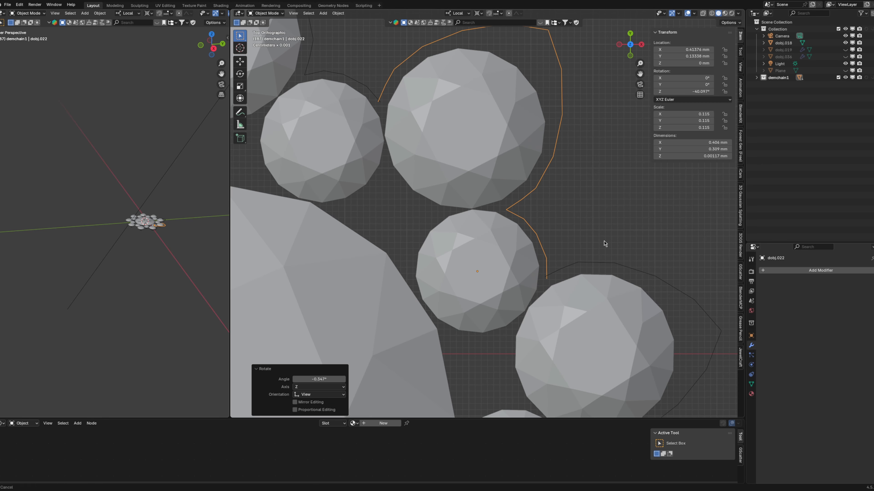
Fine-rotate the third outline piece by about 0.258° to centre it around its large gem.
shift+middle_drag(603, 244, 597, 189)
click(614, 189)
key(r)
click(611, 145)
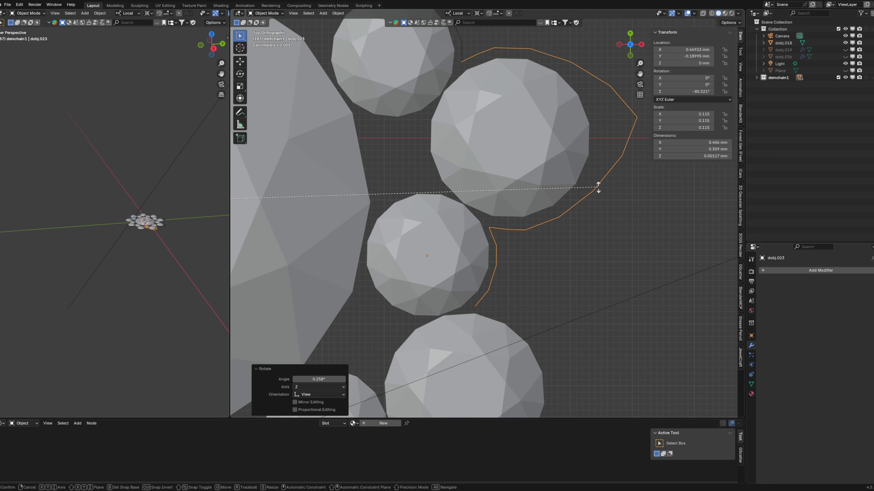
Add two more rotated copies of the outline piece, continuing clockwise around the fourth and fifth large gems.
shift+middle_drag(551, 245, 548, 123)
scroll(559, 119, up, 2)
key(shift+d)
key(r)
click(464, 98)
scroll(565, 143, down, 3)
key(shift+d)
key(r)
click(537, 167)
Duplicate and rotate the outline piece twice more to surround the sixth and seventh large gems.
scroll(542, 289, up, 2)
key(shift+d)
key(r)
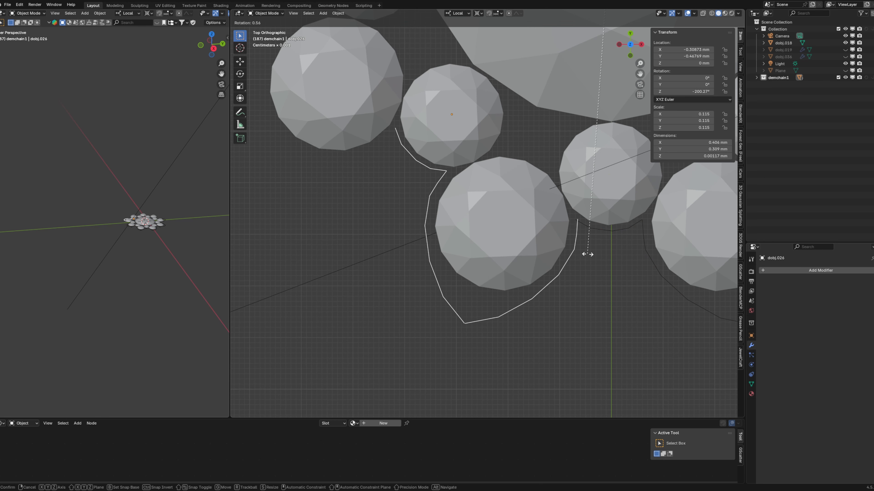
click(585, 250)
shift+middle_drag(585, 250, 578, 309)
key(shift+d)
key(r)
click(462, 181)
Repeat the rotated duplication for the last two large gems, and fine-rotate the eighth outline piece by about -0.04°.
shift+middle_drag(462, 181, 526, 412)
key(shift+r)
key(shift+r)
click(499, 188)
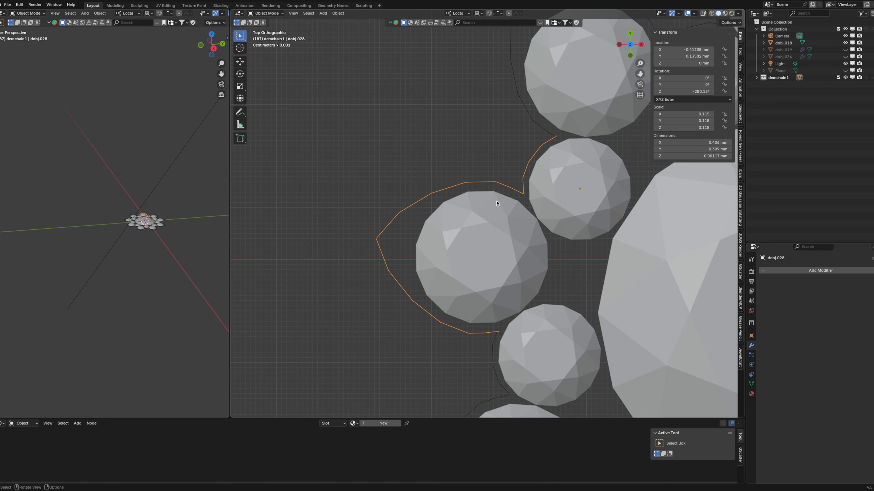
key(r)
click(497, 202)
Select all the outline pieces around the gem ring and join them into one object.
scroll(498, 203, down, 5)
shift+middle_drag(558, 180, 447, 170)
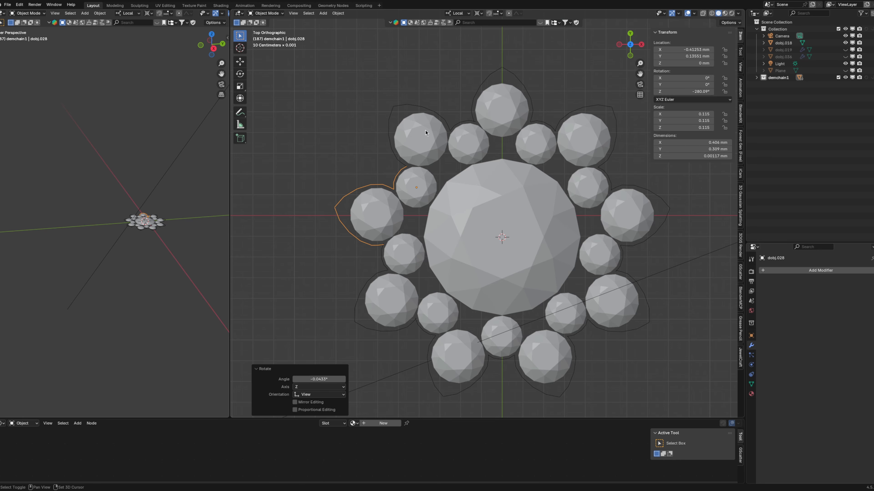
shift+click(428, 111)
shift+click(497, 75)
shift+click(370, 328)
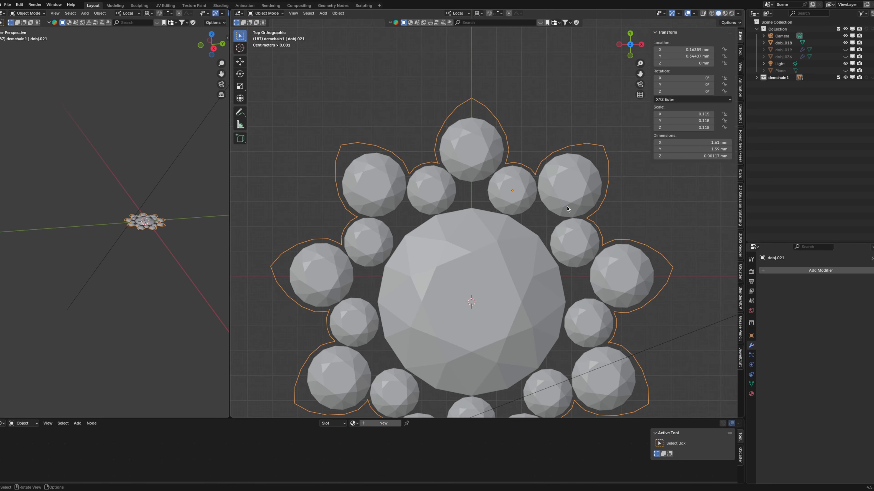
Merge the paired end vertices at their center where neighbouring outline pieces meet, closing the outline.
scroll(527, 246, up, 2)
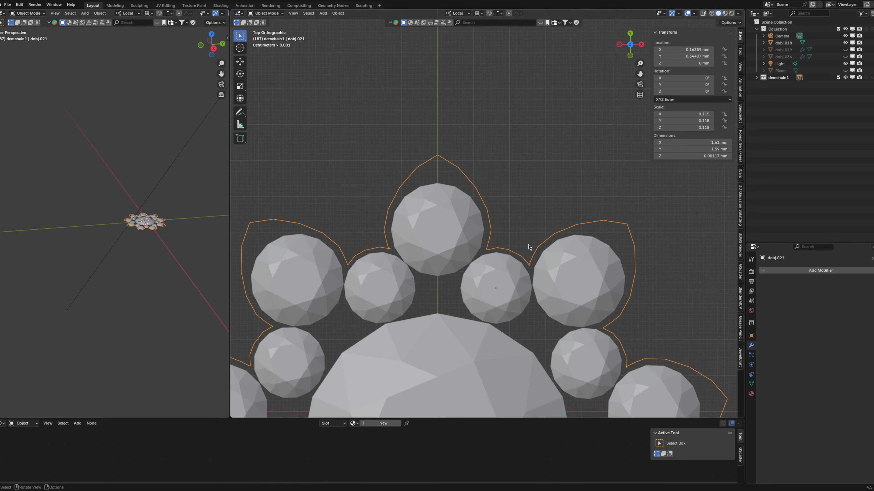
key(Tab)
scroll(523, 250, up, 8)
scroll(513, 176, up, 3)
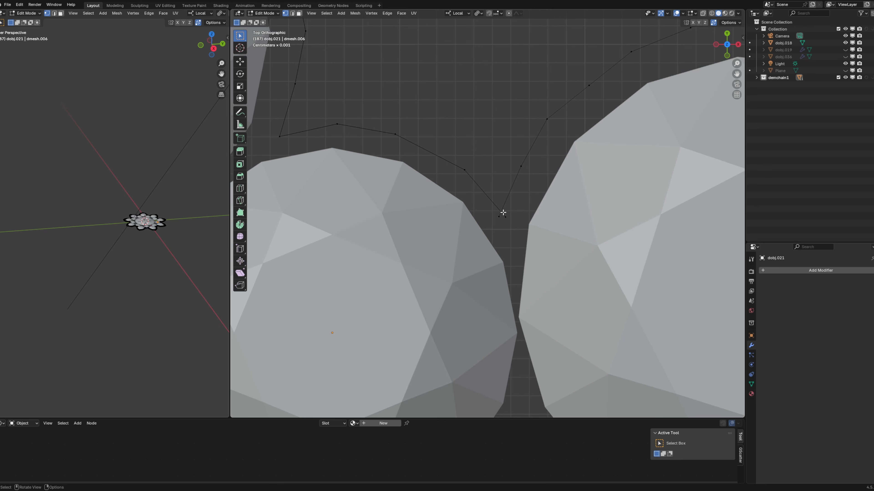
scroll(530, 182, down, 1)
click(490, 181)
key(m)
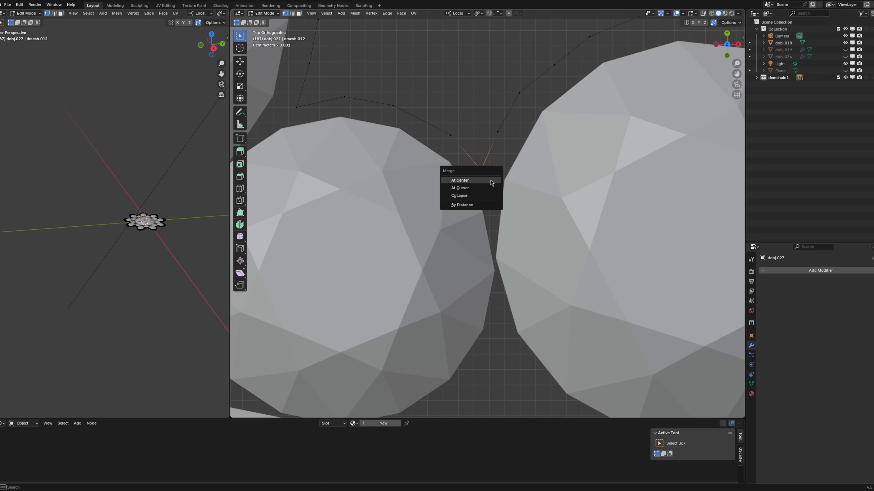
click(491, 181)
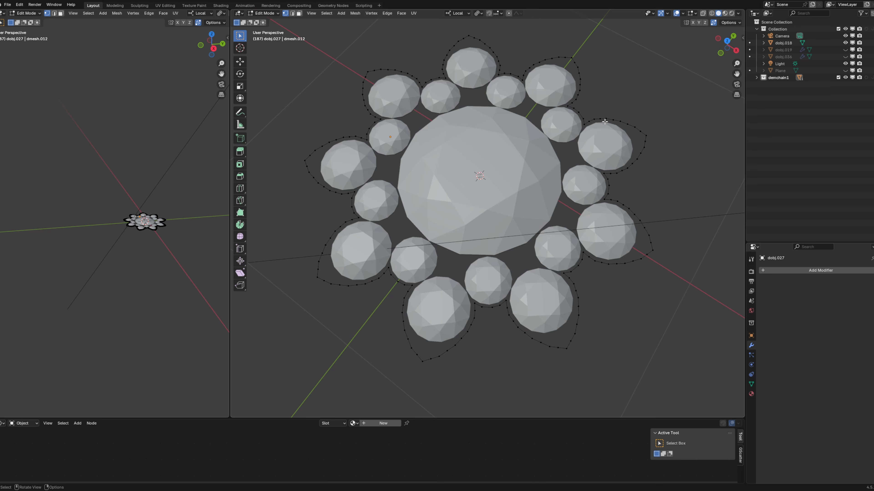
Fill the entire closed outline with a face and extrude it downward into a thick setting plate.
key(a)
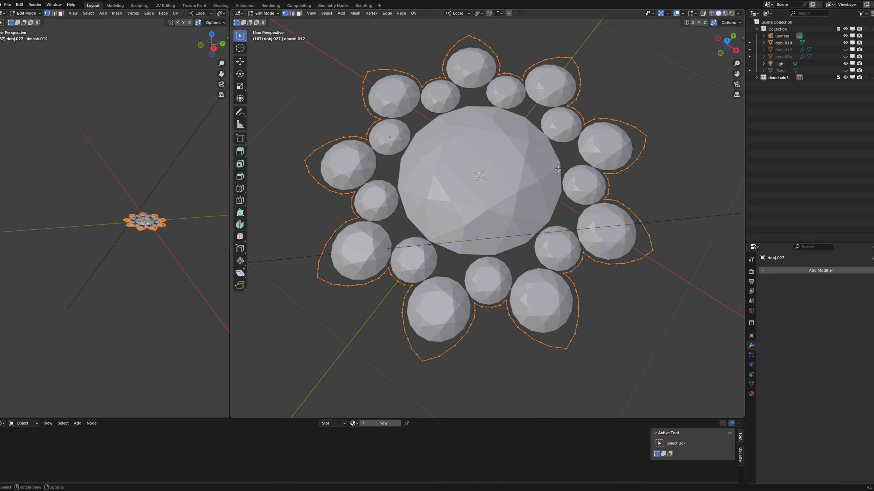
key(f)
middle_drag(563, 137, 526, 139)
scroll(525, 139, up, 6)
scroll(525, 137, down, 5)
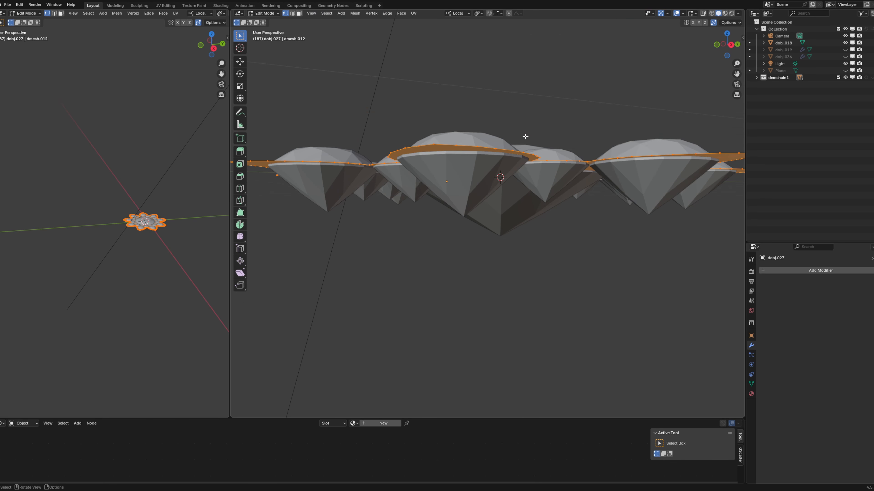
key(e)
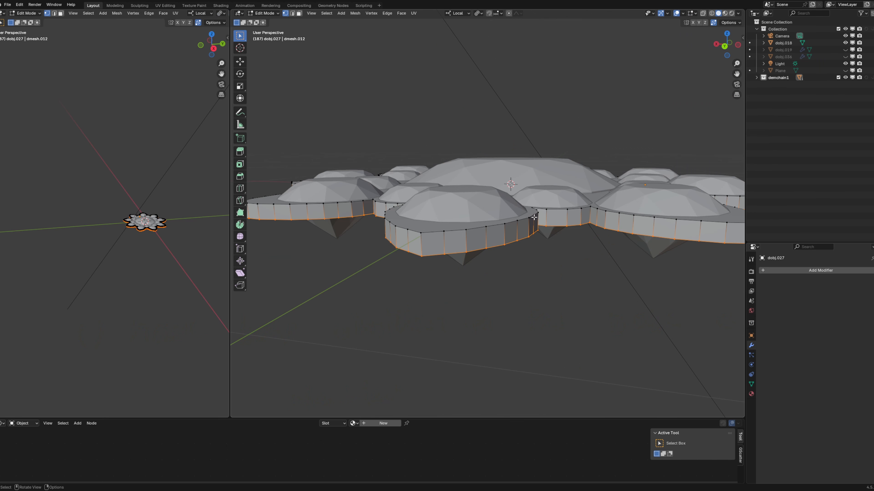
Add one centred horizontal loop cut around the side wall of the setting.
key(ctrl+r)
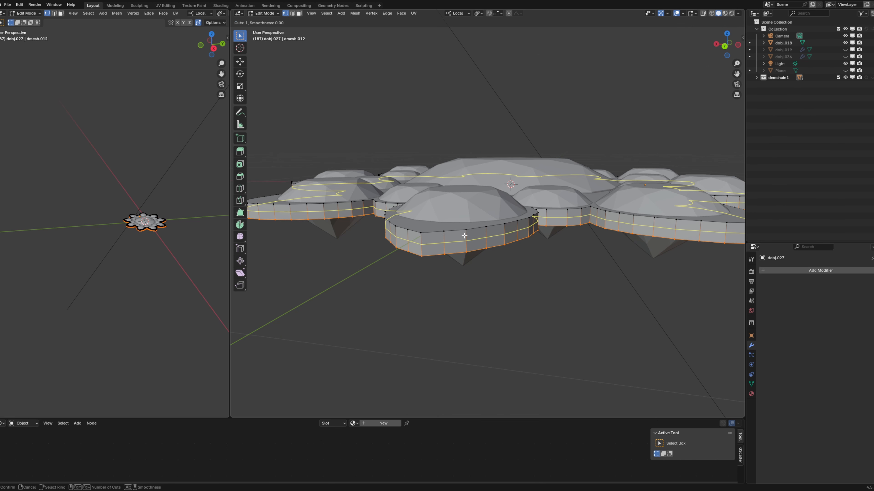
click(464, 236)
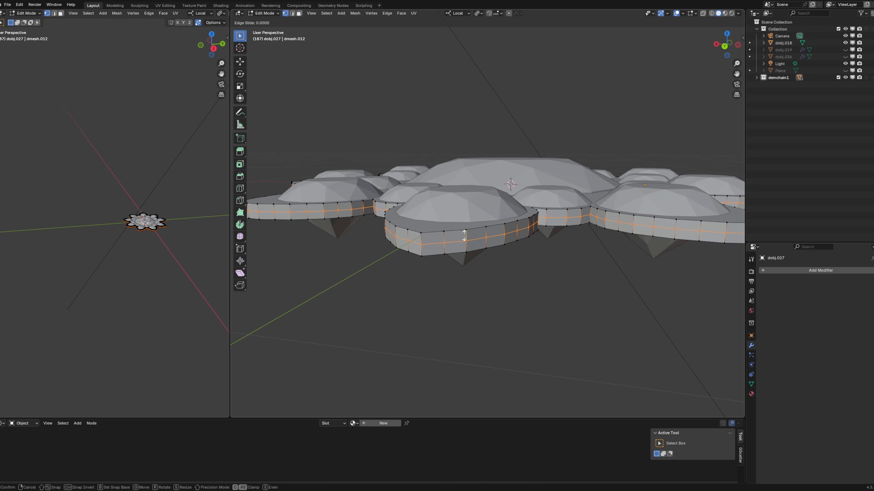
right_click(464, 235)
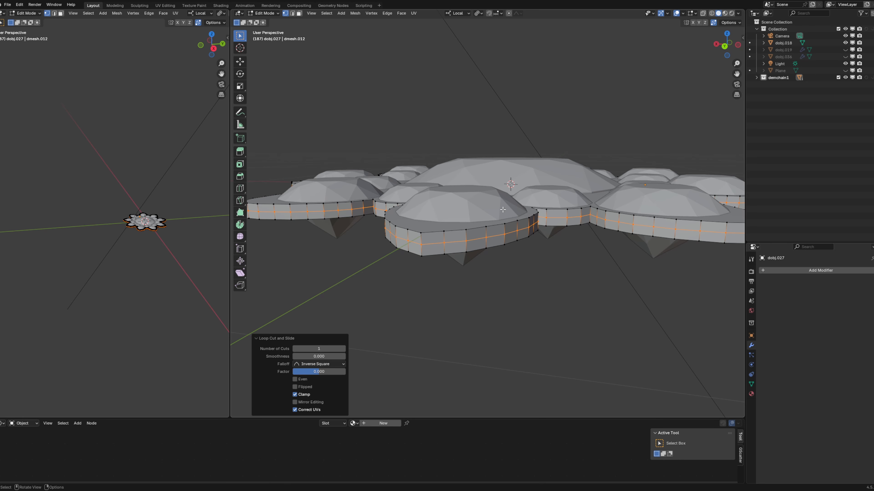
Bevel the setting's upper rim edge loop with an offset of about 0.144 mm and 2 segments.
alt+click(498, 226)
key(ctrl+b)
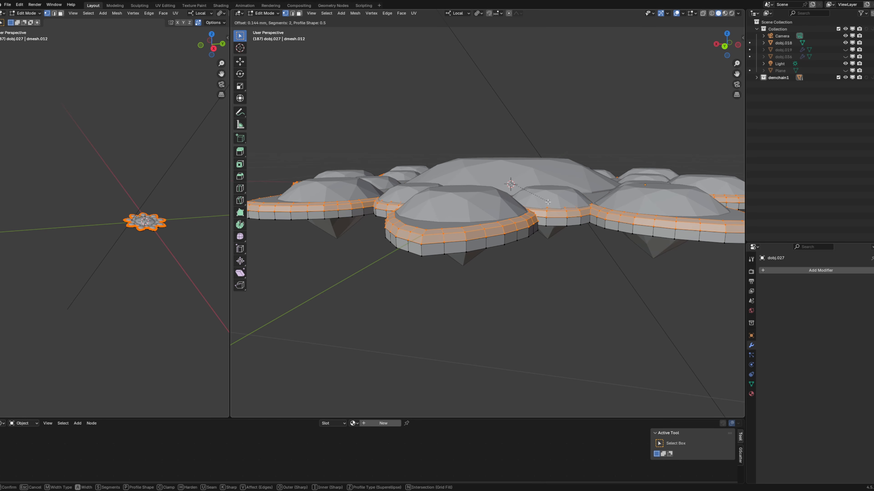
scroll(547, 202, up, 1)
click(546, 201)
Bevel the setting's other rim edge loop as well, return to Object Mode and save the file.
mouse_move(491, 202)
middle_down()
mouse_move(486, 195)
mouse_move(480, 220)
mouse_move(488, 207)
middle_up()
alt+click(463, 192)
key(ctrl+b)
click(547, 202)
middle_drag(547, 202, 571, 221)
key(Tab)
key(ctrl+s)
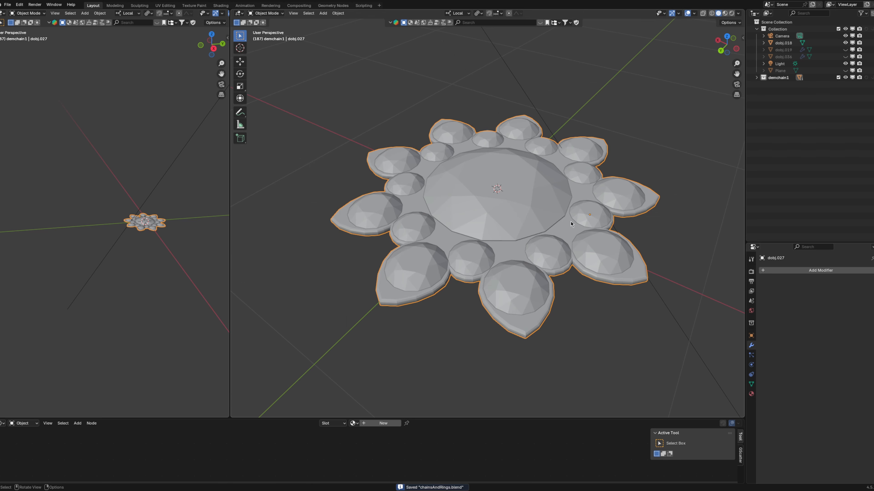
Add a Subdivision Surface modifier to the setting.
click(778, 271)
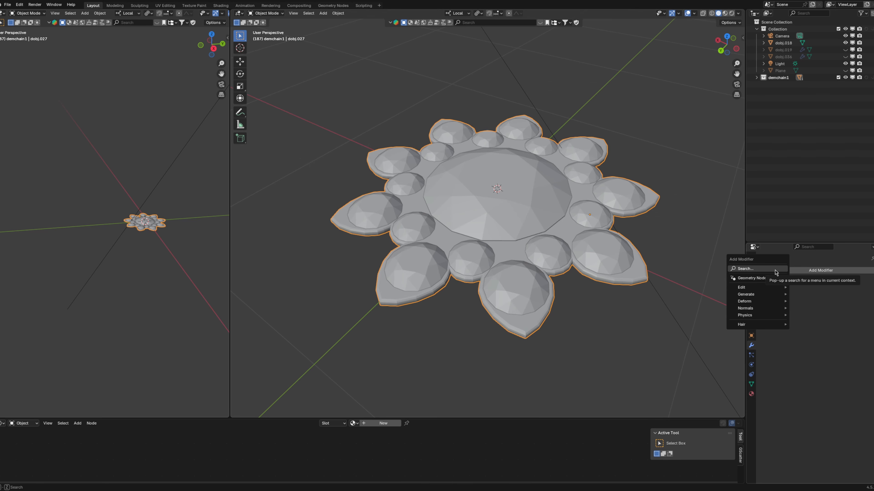
click(774, 269)
text(s)
click(772, 284)
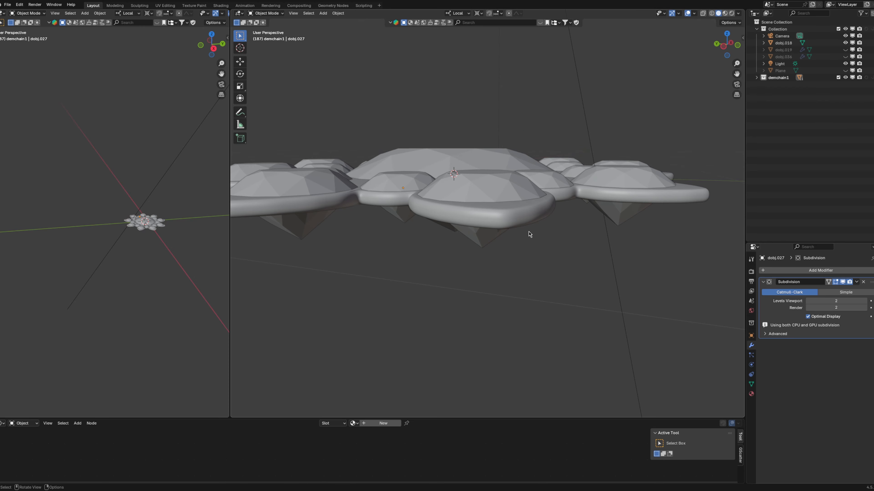
Apply Shade Auto Smooth to the metal setting around the gems.
click(518, 219)
right_click(517, 216)
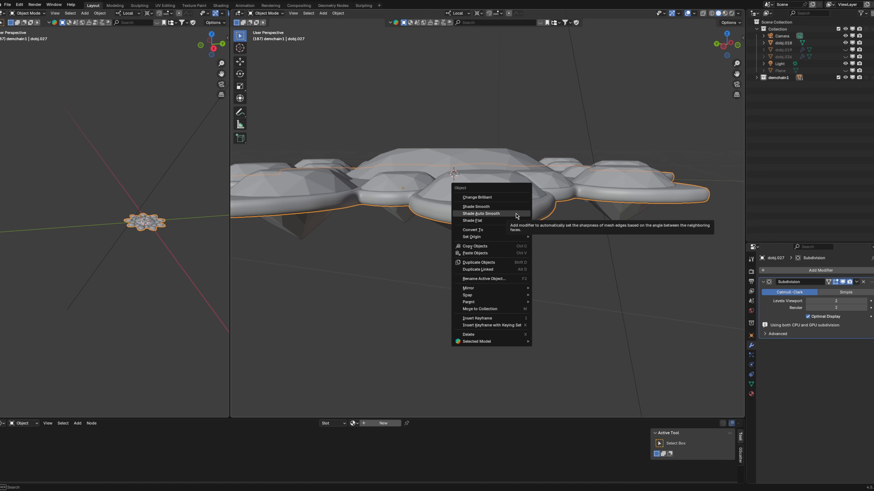
click(507, 213)
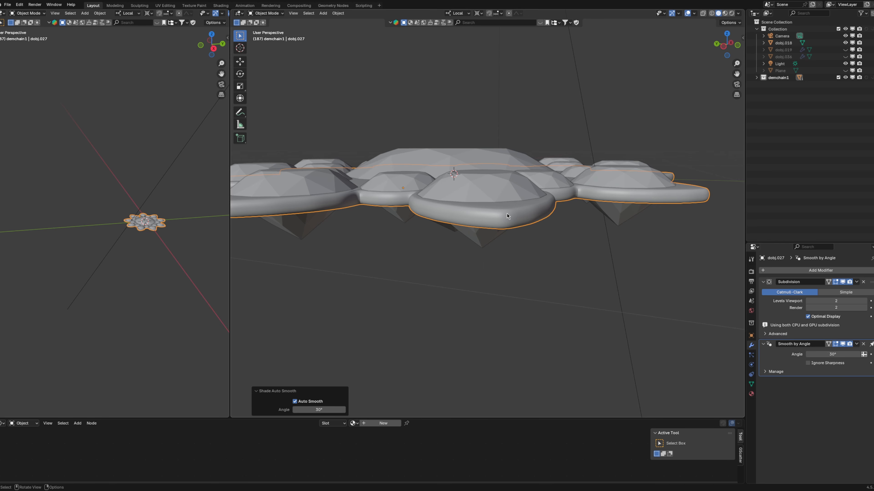
Add a Smooth modifier to the setting with a factor of 0.6 and a repeat of 2.
click(776, 274)
mouse_move(774, 295)
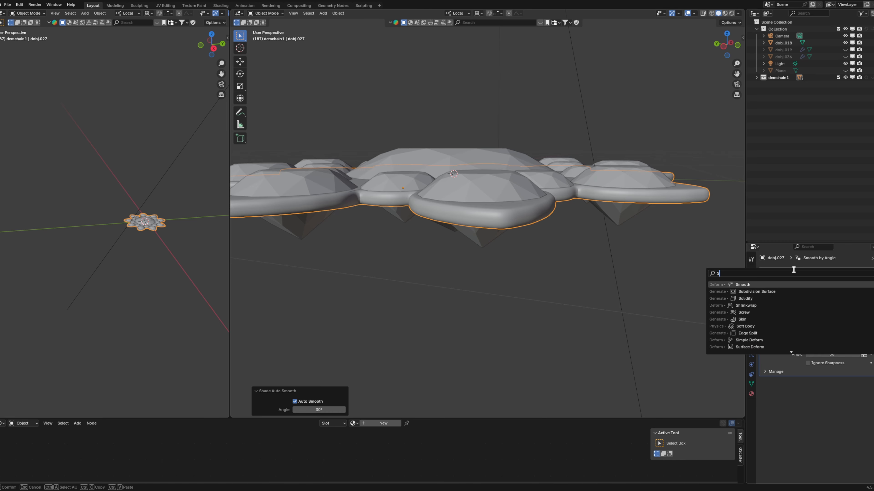
click(773, 339)
click(839, 353)
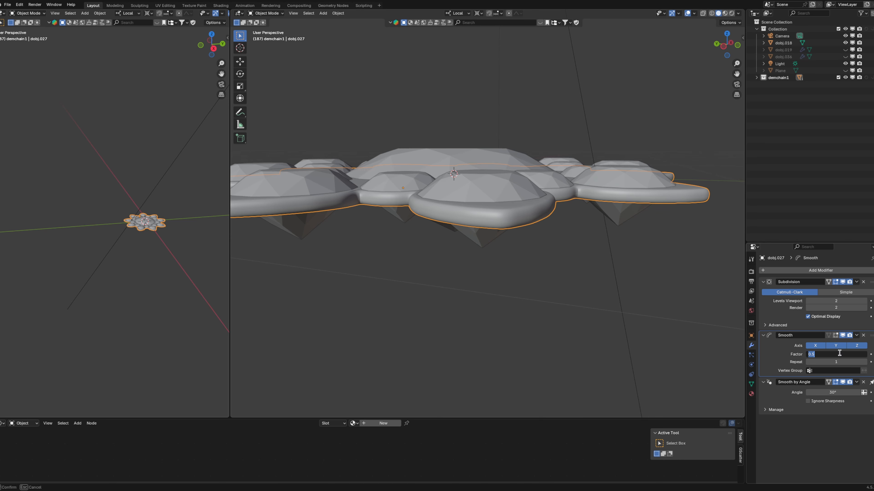
text(0.6)
key(Tab)
text(2)
key(Return)
Adjust the height of the setting against the gems by moving it along its local Z axis.
scroll(535, 189, up, 2)
key(g)
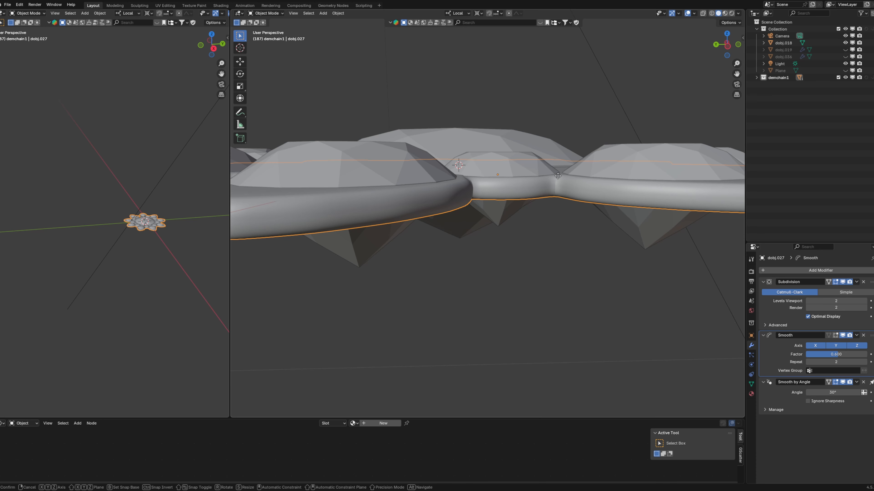
key(z)
click(566, 191)
Duplicate the setting and place the copy directly below the original along local Z.
scroll(566, 191, down, 2)
middle_drag(566, 191, 570, 186)
key(shift+d)
key(z)
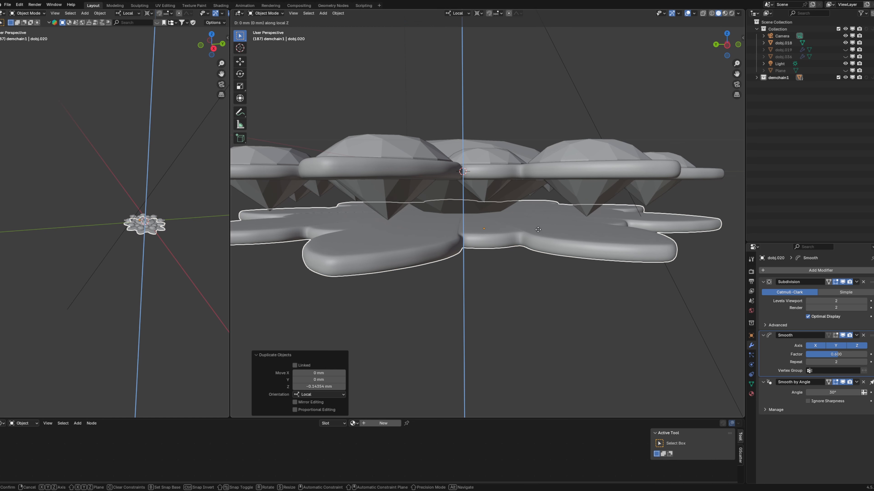
click(539, 219)
Thicken the lower copy of the setting by scaling it along local Z by about 1.16.
key(period)
middle_drag(498, 212, 528, 198)
key(s)
key(z)
click(522, 186)
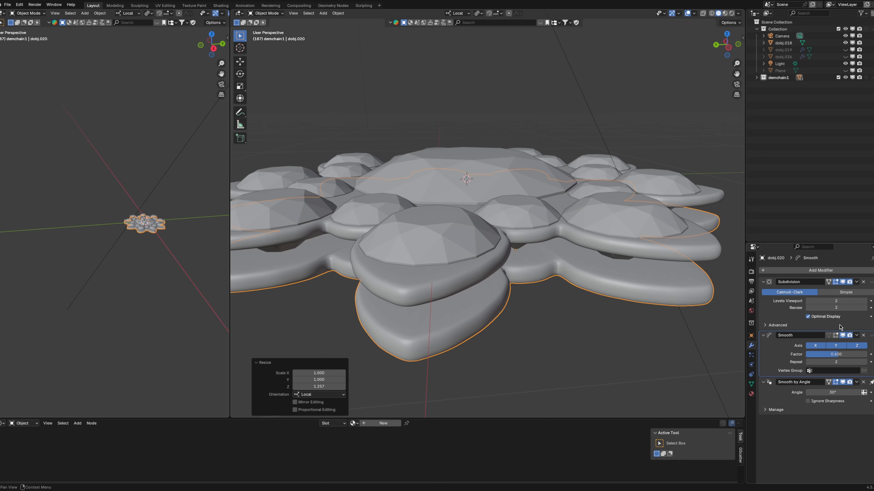
Turn off the viewport display of the Subdivision modifier on both the lower and the upper setting plates.
click(842, 283)
click(711, 254)
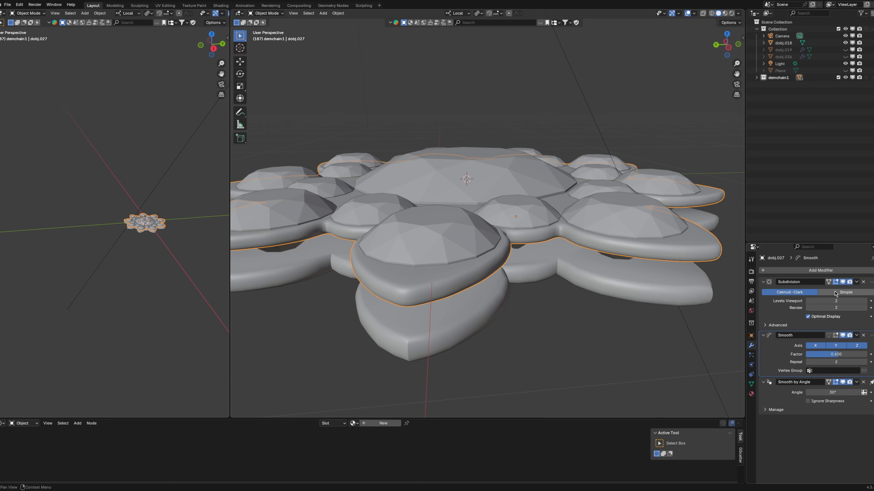
click(842, 282)
middle_drag(580, 243, 567, 234)
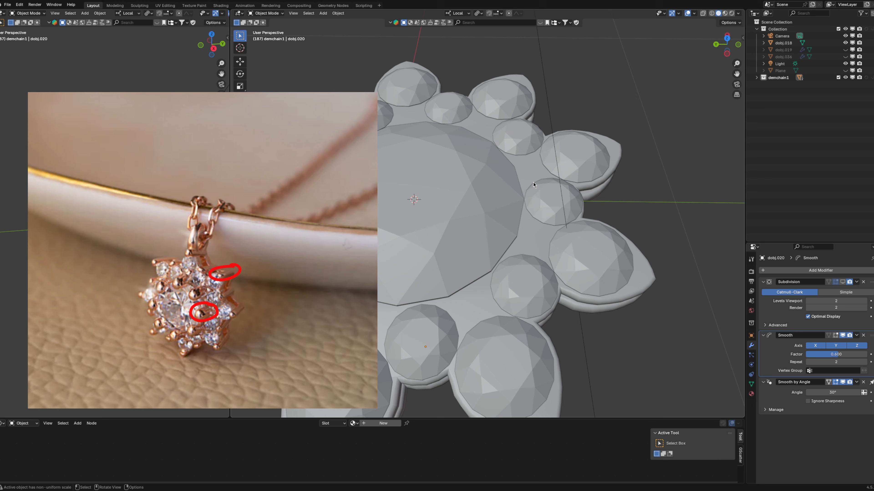
Add a cube and scale it to 0.035 in X and Y only, making a thin vertical bar.
middle_drag(533, 185, 532, 180)
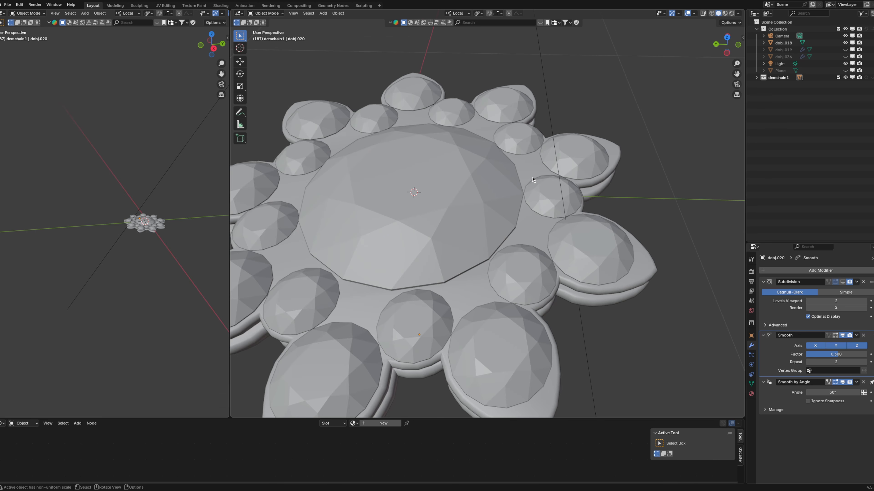
middle_drag(532, 180, 497, 189)
key(shift+a)
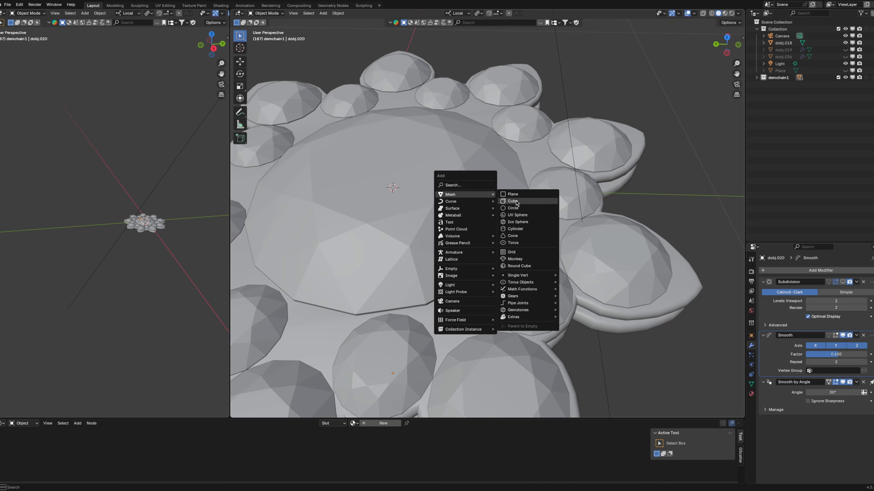
click(538, 187)
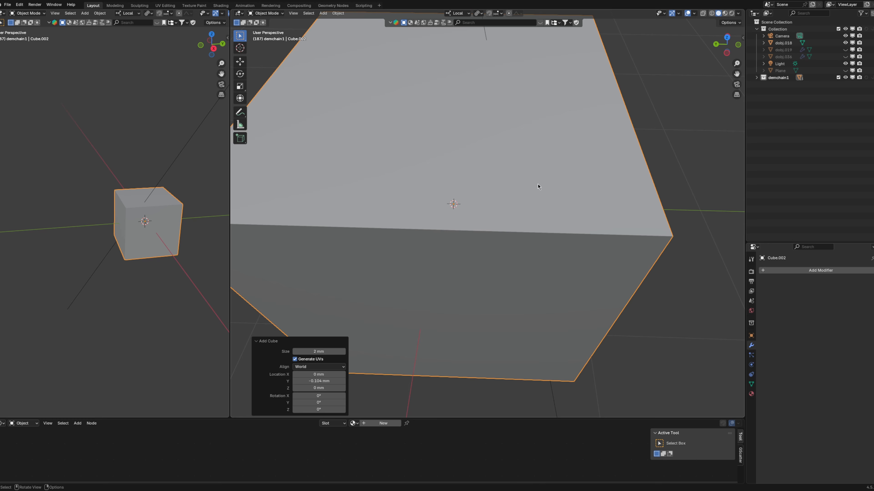
key(s)
key(shift+z)
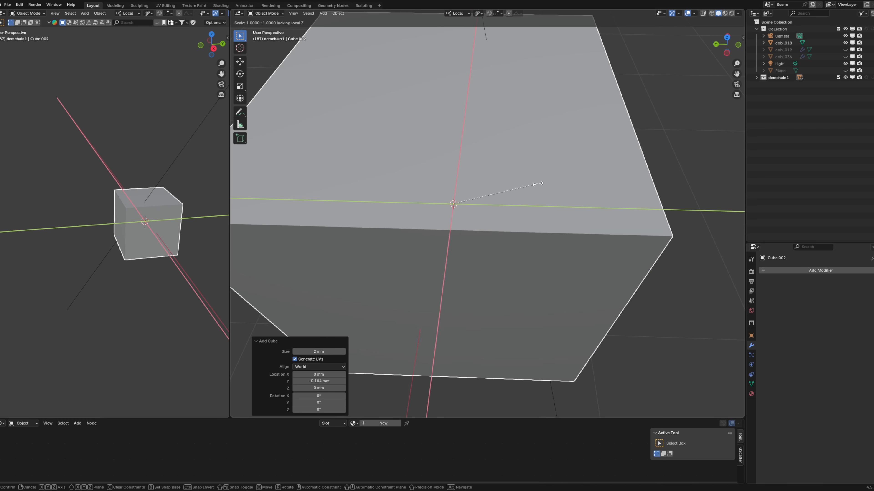
text(.035)
key(Return)
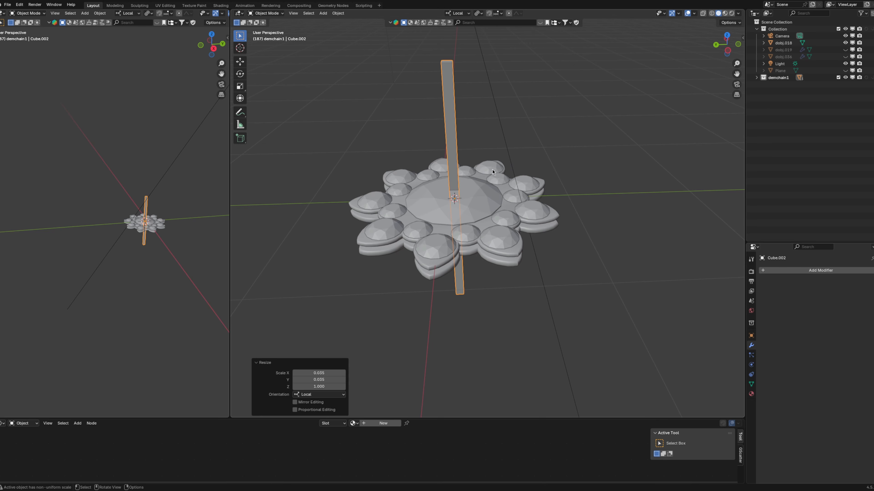
Shorten the bar along Z and move it horizontally into the gap between two small gems beside the central stone.
key(s)
key(z)
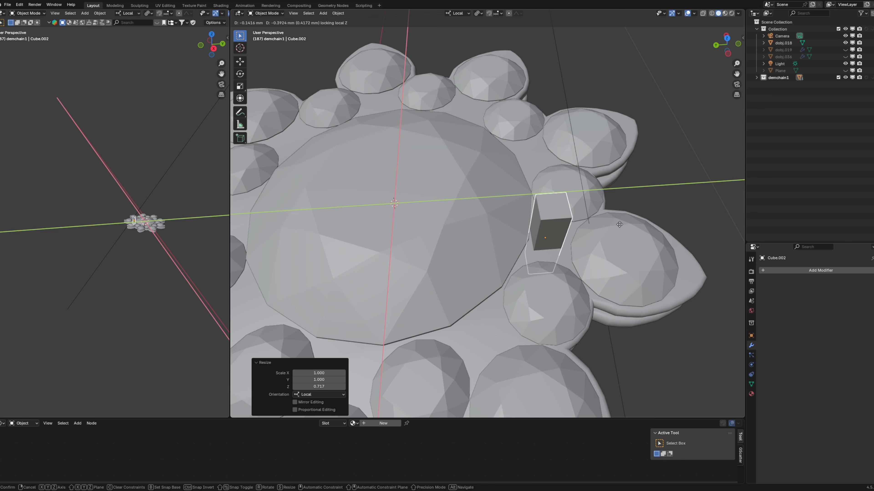
click(613, 221)
Rotate the bar about 20° in top view to align with the central stone's edge, and scale its height by about 0.52.
click(727, 41)
scroll(581, 197, up, 5)
key(r)
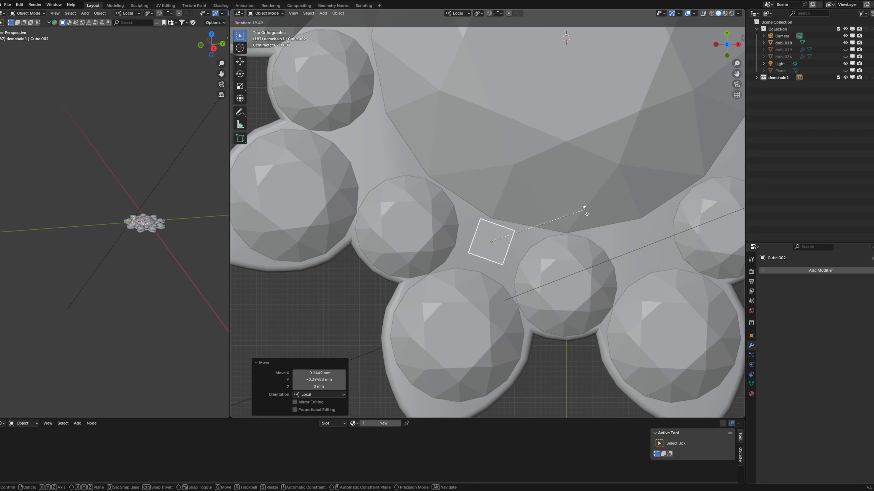
right_click(584, 209)
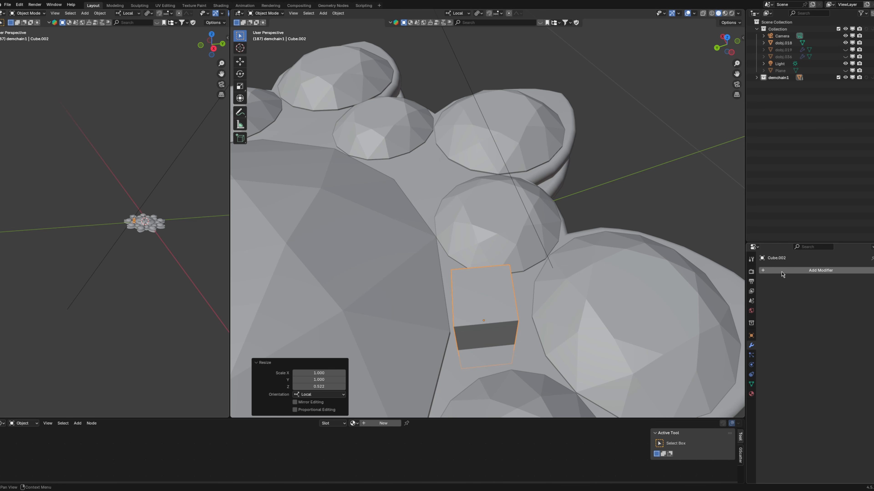
Add a Subdivision Surface modifier to the bar with viewport and render levels set to 3.
click(781, 272)
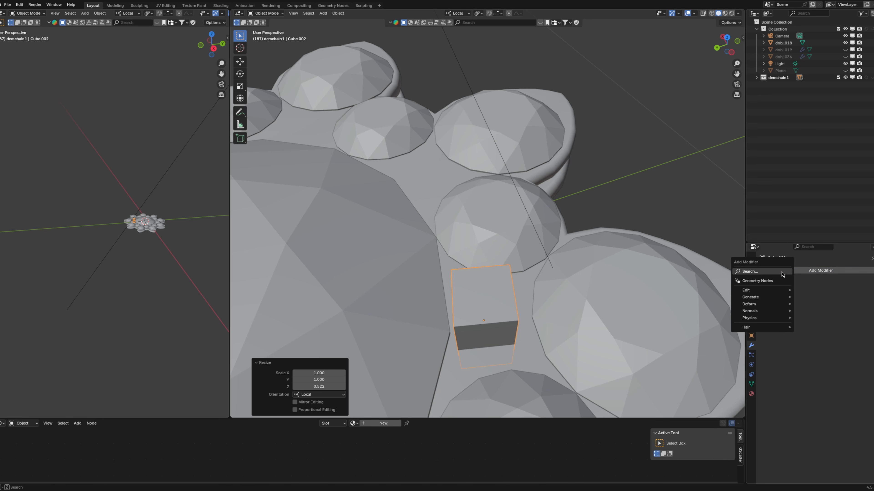
text(s)
click(791, 294)
drag(825, 301, 824, 308)
text(3)
key(Return)
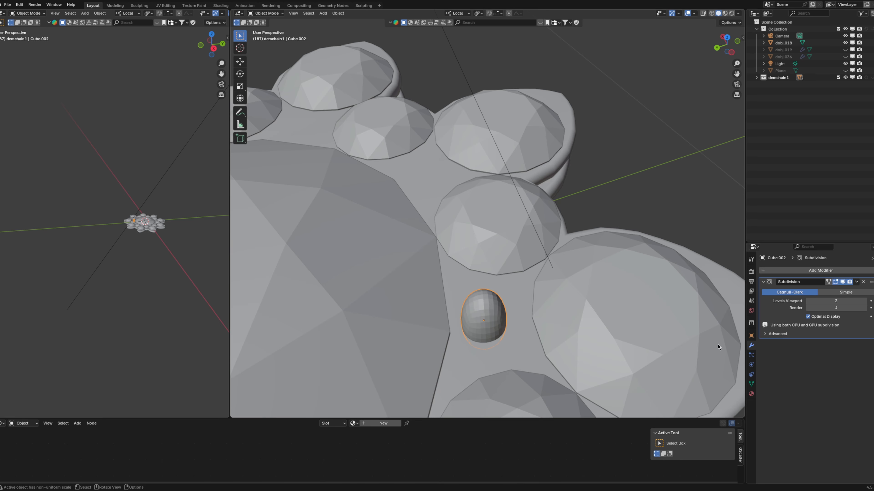
Apply Shade Auto Smooth to the rounded prong.
right_click(473, 231)
middle_drag(478, 242, 505, 223)
click(484, 229)
right_click(476, 226)
click(488, 226)
Isolate the prong in Edit Mode and add two evenly spaced horizontal loop cuts around it.
key(Tab)
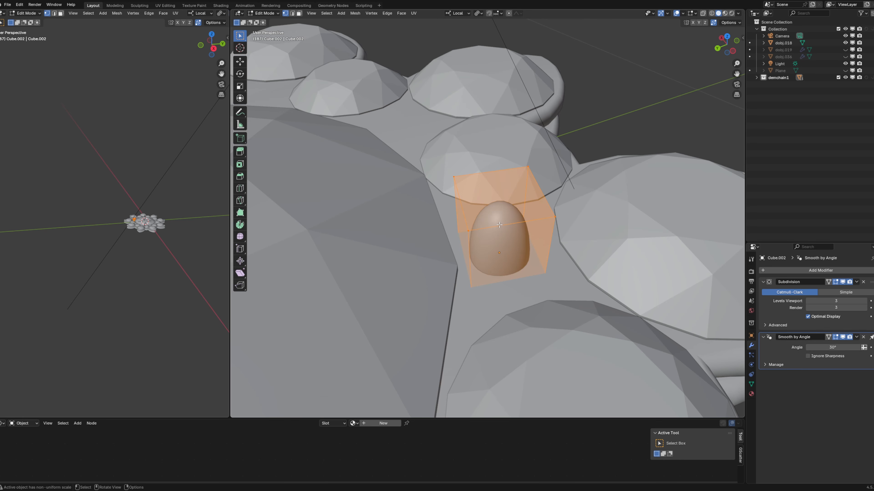
key(KP_Divide)
key(ctrl+r)
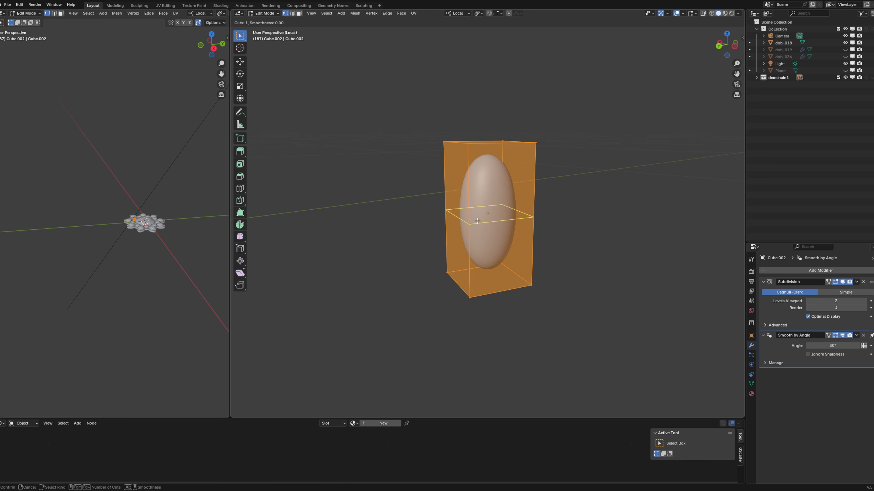
scroll(477, 221, up, 1)
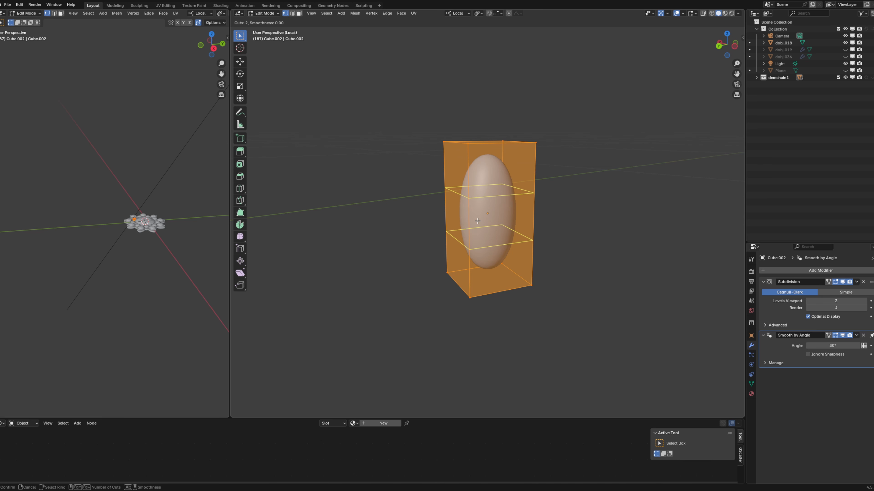
click(478, 221)
right_click(477, 221)
key(KP_Divide)
Push the prong's middle side face facing the central stone inward with Extrude Manifold, and return to Object Mode.
shift+middle_drag(485, 195, 502, 212)
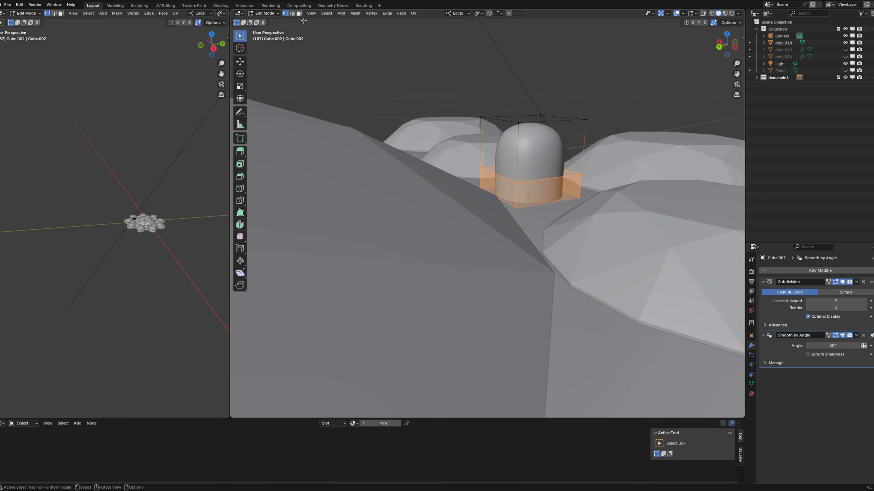
click(299, 13)
click(502, 191)
scroll(507, 189, up, 3)
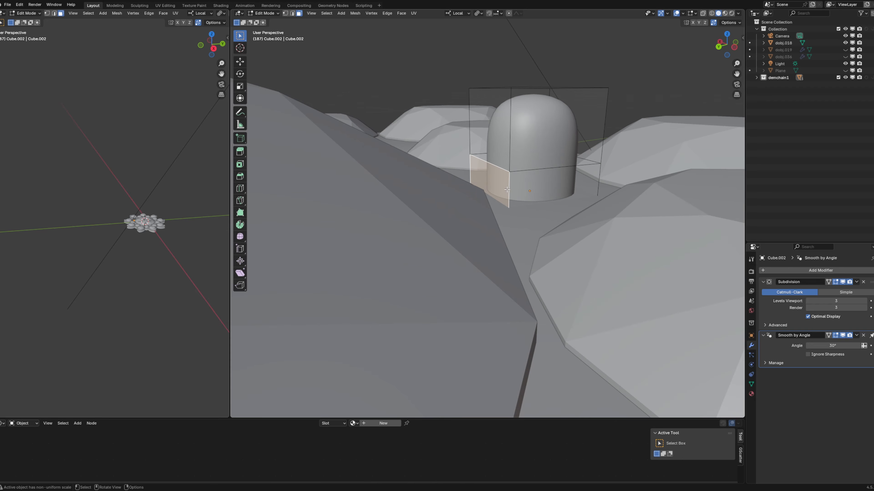
key(alt+e)
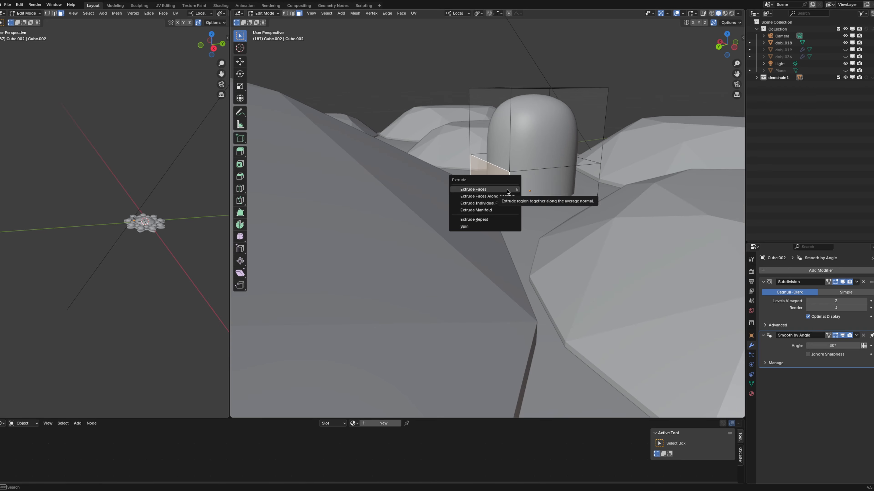
click(484, 213)
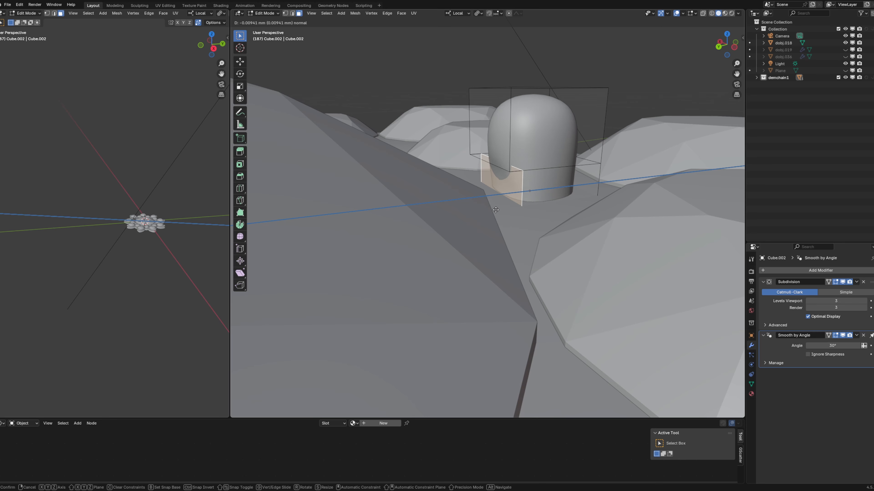
click(509, 207)
middle_drag(509, 207, 531, 203)
key(Tab)
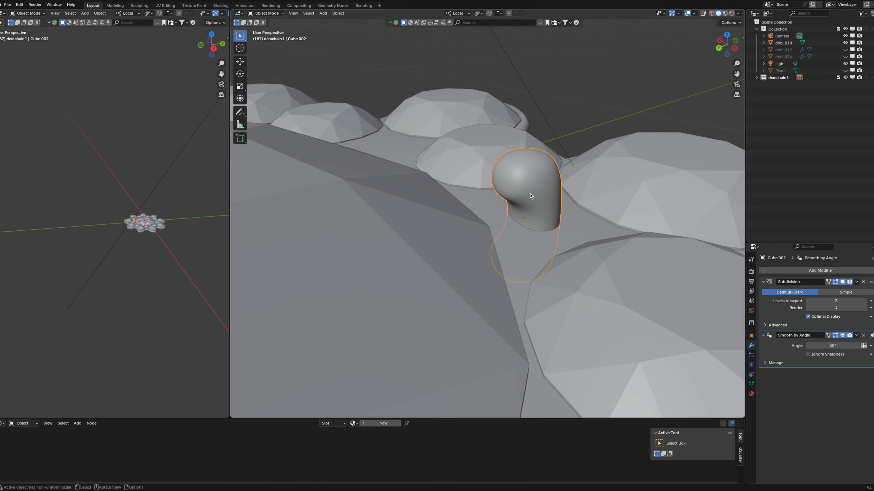
Move the prong horizontally in top view so that it overlaps the edge of the central stone.
scroll(529, 198, down, 2)
click(726, 35)
scroll(436, 163, up, 2)
shift+middle_drag(436, 163, 469, 230)
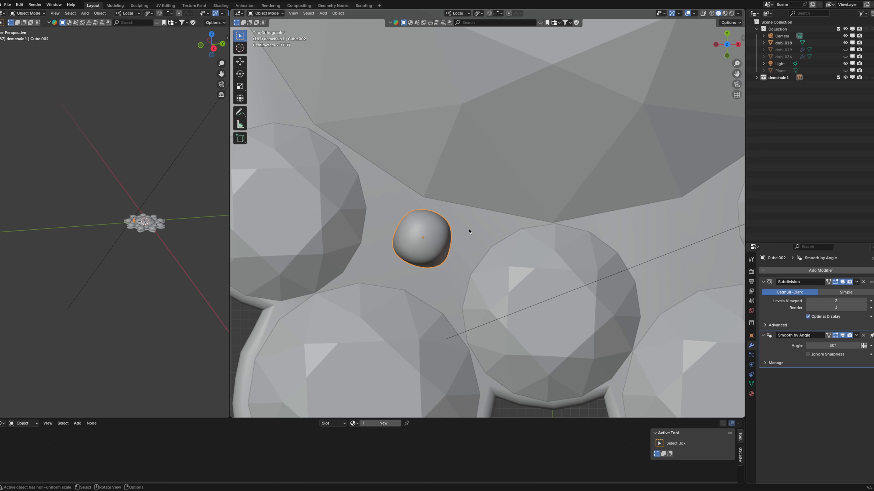
key(g)
key(shift+z)
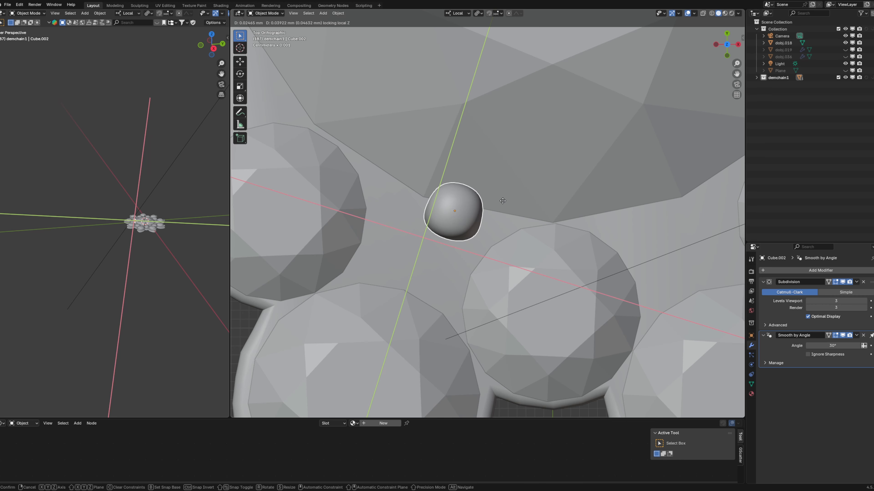
click(502, 201)
Duplicate the prong and place the copy beside it along the central stone's edge at the same height.
middle_drag(503, 201, 521, 226)
click(522, 203)
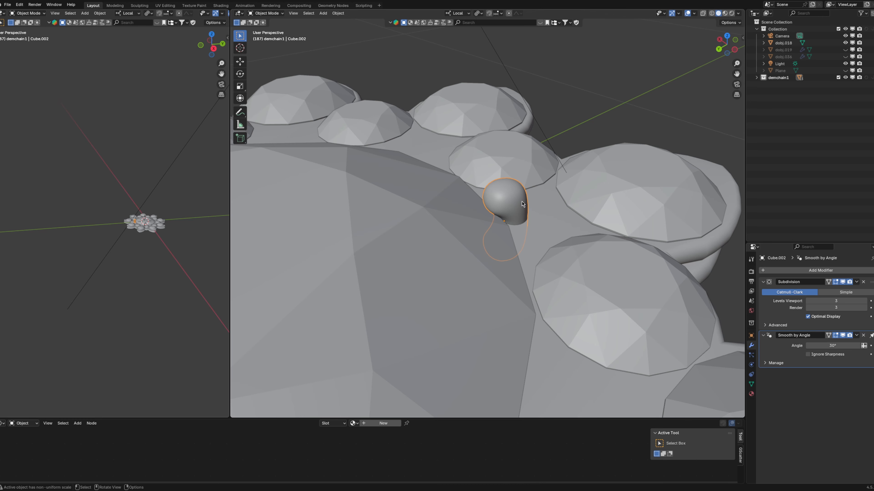
click(728, 36)
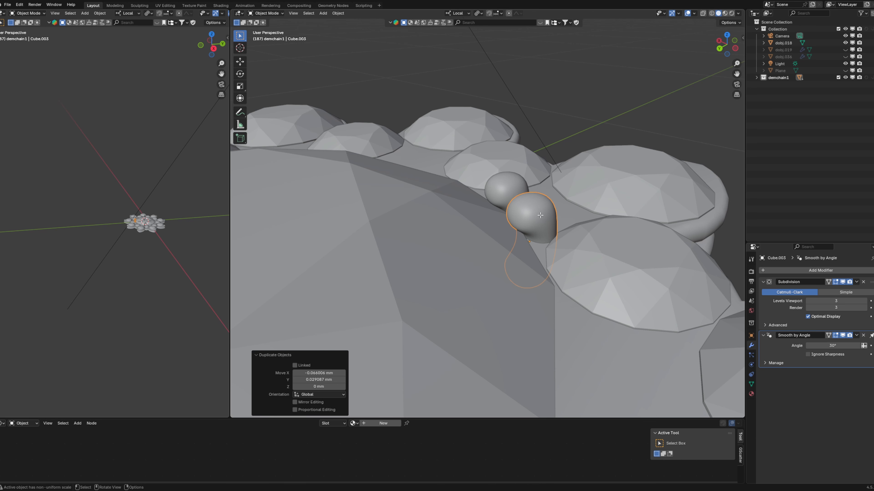
Scale down the copied prong's face facing the central stone, and rotate the copy about -14.2° around its local Z axis.
key(Tab)
scroll(507, 190, up, 3)
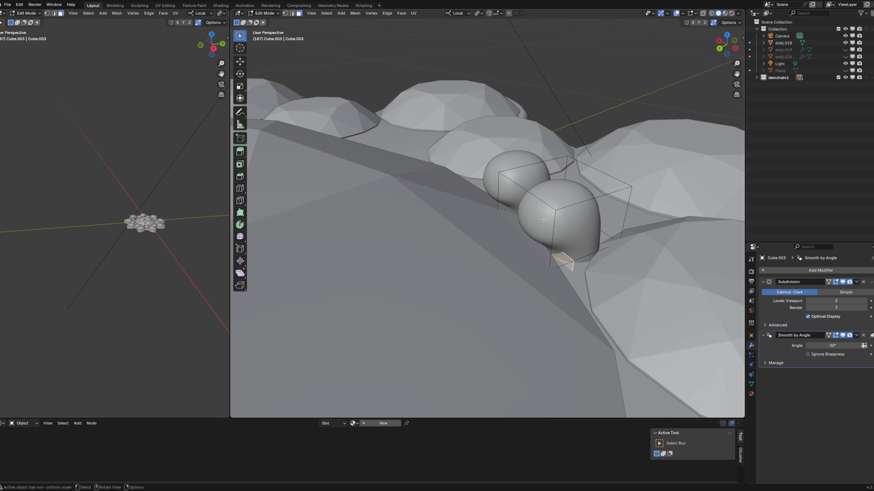
middle_drag(506, 192, 530, 220)
key(s)
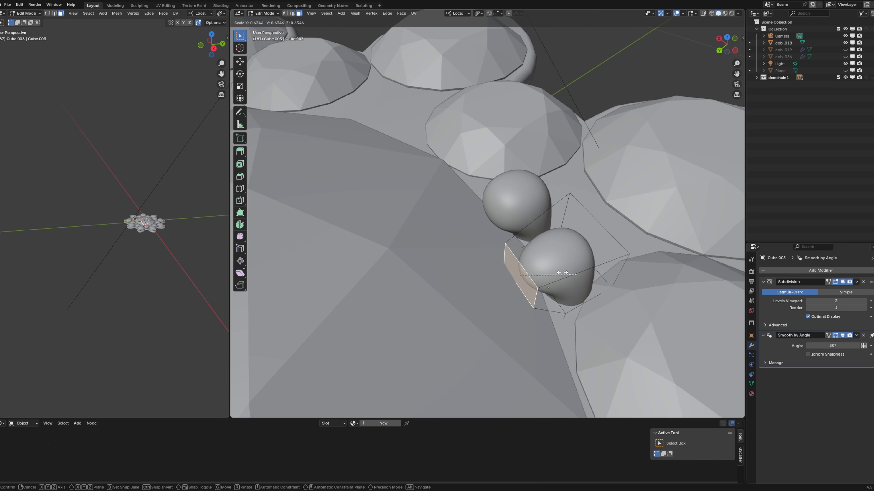
click(544, 272)
middle_drag(543, 273, 690, 67)
key(Tab)
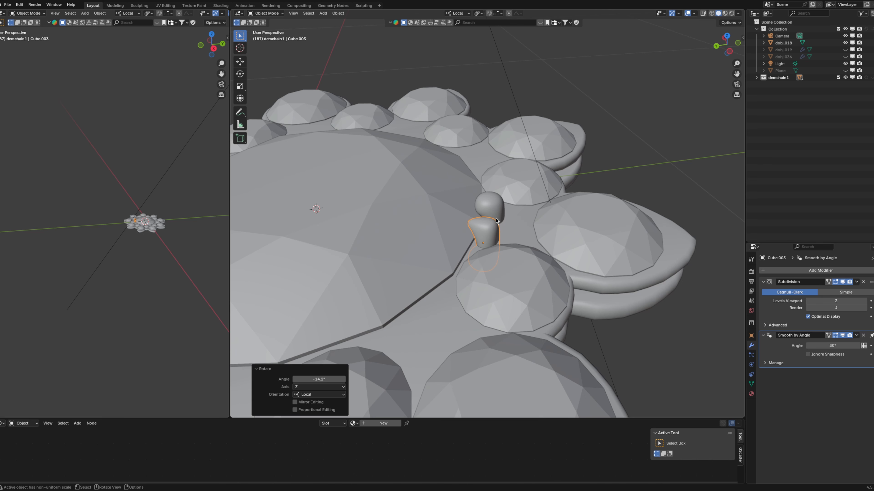
middle_drag(496, 221, 661, 157)
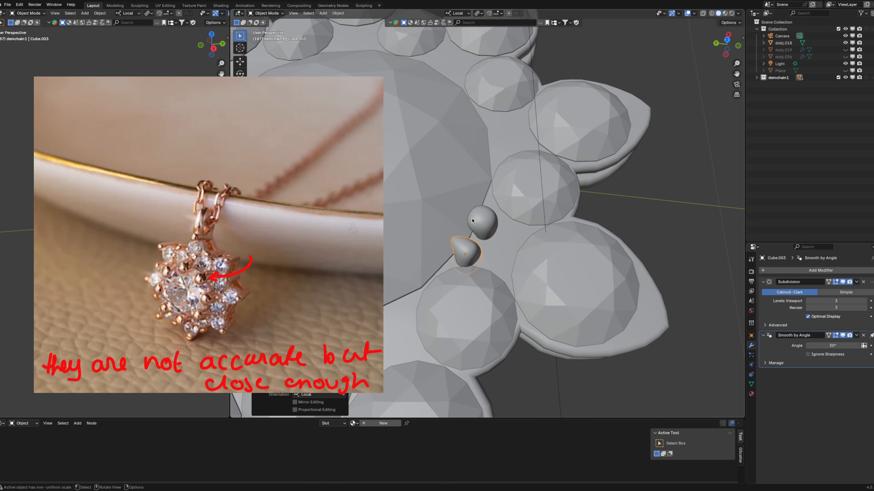
Hide the rotated prong copy beside the original prong and view the pendant from the top.
key(h)
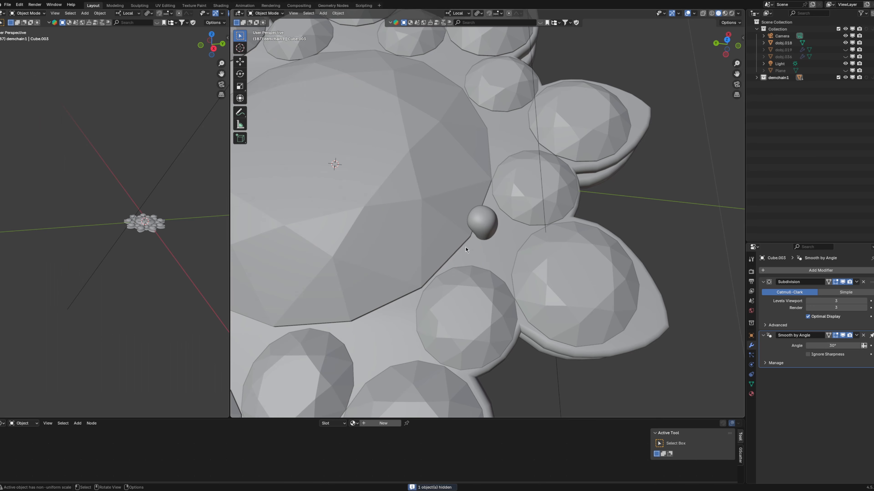
middle_drag(469, 251, 503, 206)
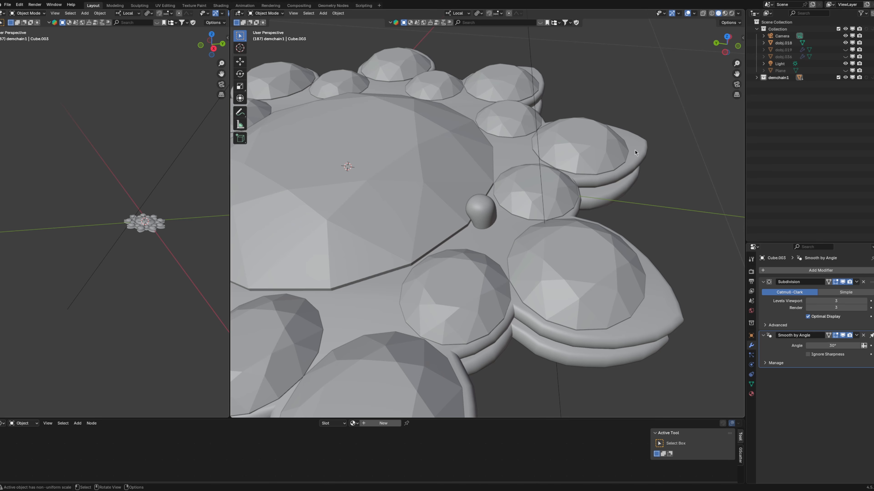
key(KP_7)
scroll(471, 208, up, 5)
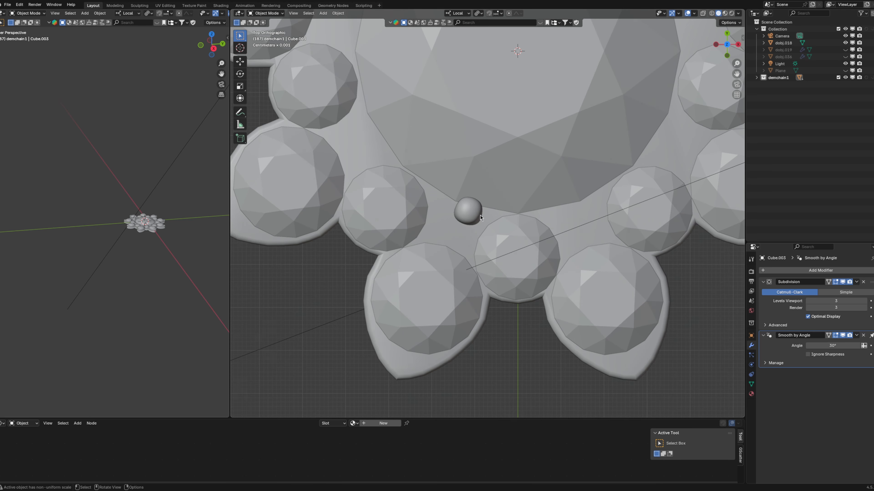
Move the remaining prong about -0.02 mm in X and 0.006 mm in Y, and scale it up by about 1.1.
click(477, 213)
key(g)
key(s)
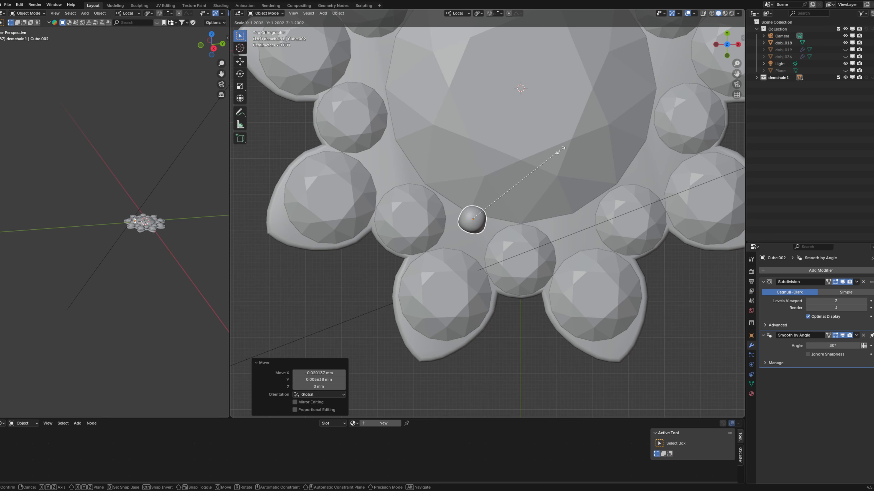
alt+middle_drag(585, 141, 594, 119)
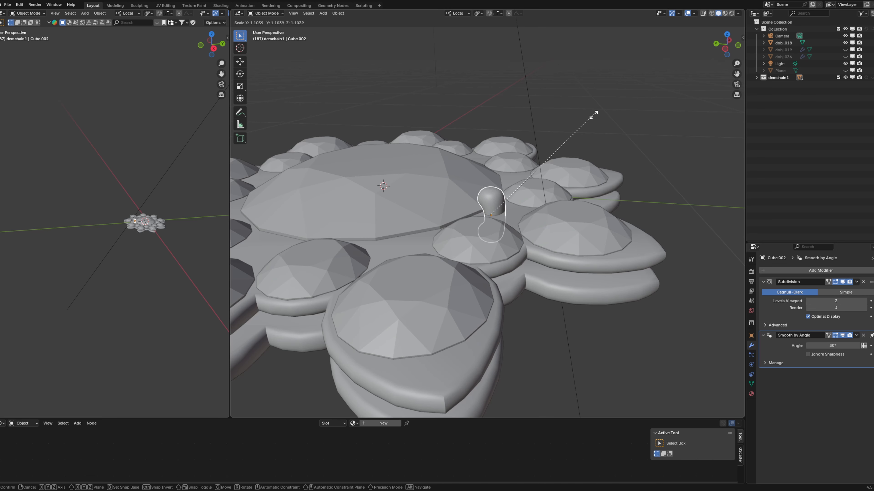
click(585, 127)
Fine-tune the prong's size and rotate it 4.2° around the view axis.
scroll(577, 144, up, 6)
middle_drag(571, 163, 550, 169)
key(s)
click(552, 174)
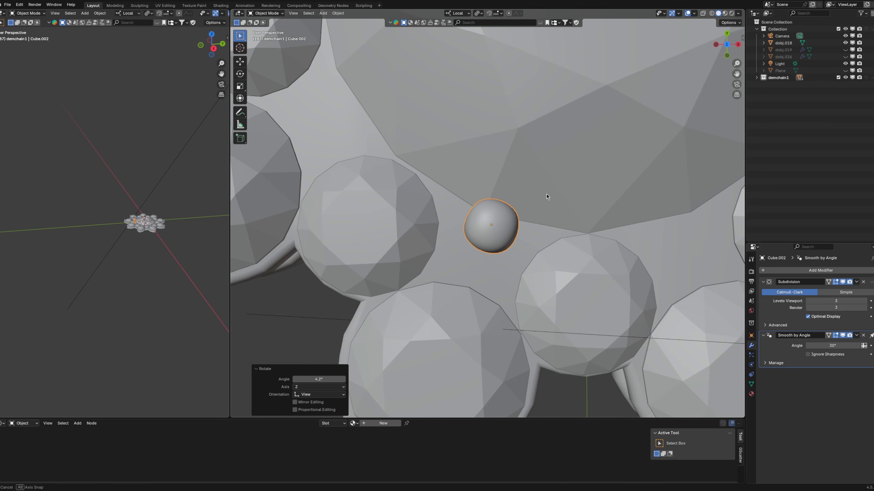
middle_drag(548, 191, 493, 197)
Set the transform pivot point to 3D Cursor and select the prong in orthographic top view.
click(478, 13)
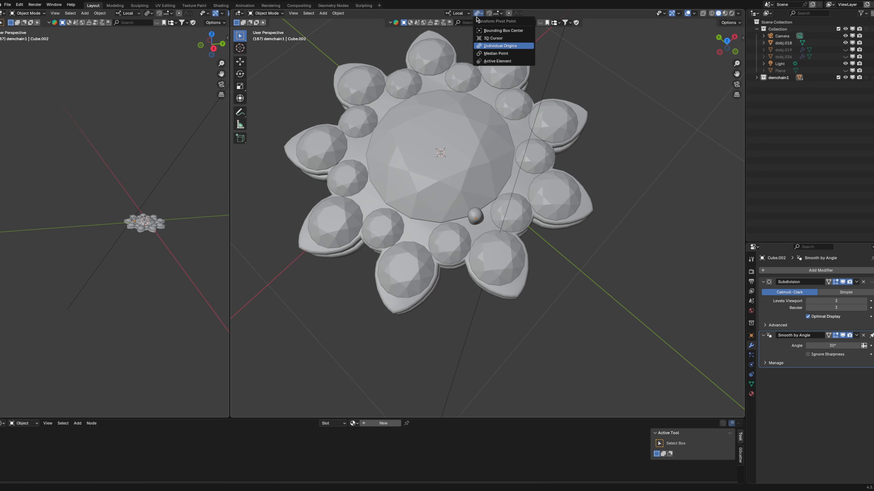
click(494, 43)
key(KP_5)
click(727, 43)
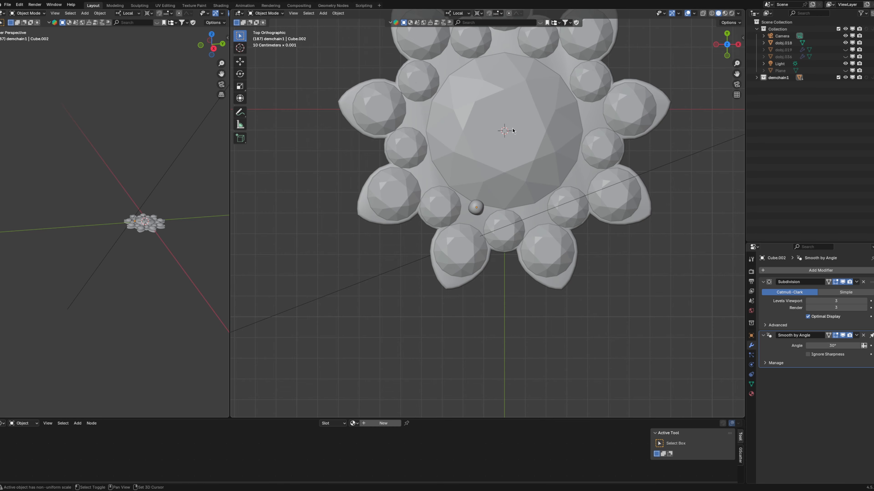
scroll(451, 275, down, 2)
click(449, 279)
scroll(450, 295, up, 3)
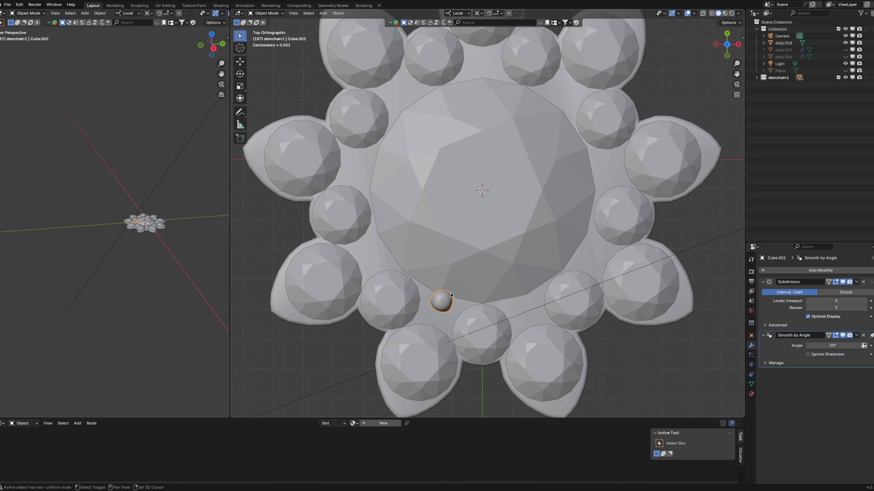
Duplicate and rotate the prong around the 3D cursor repeatedly until nine evenly spaced prongs surround the central stone.
key(shift+d)
key(r)
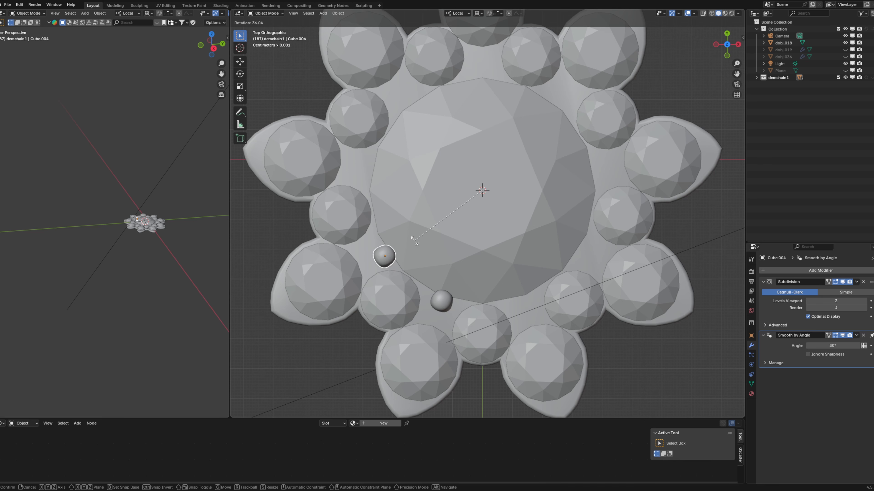
click(414, 240)
key(shift+d)
key(r)
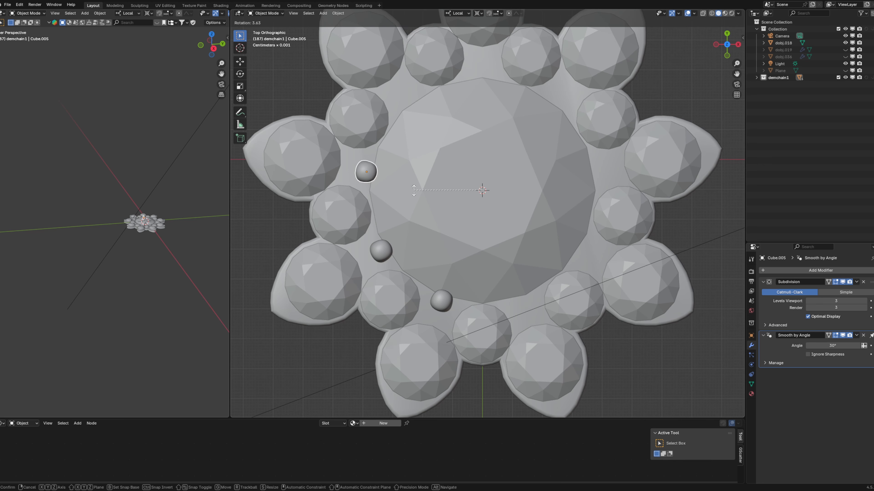
click(424, 237)
key(shift+d)
key(r)
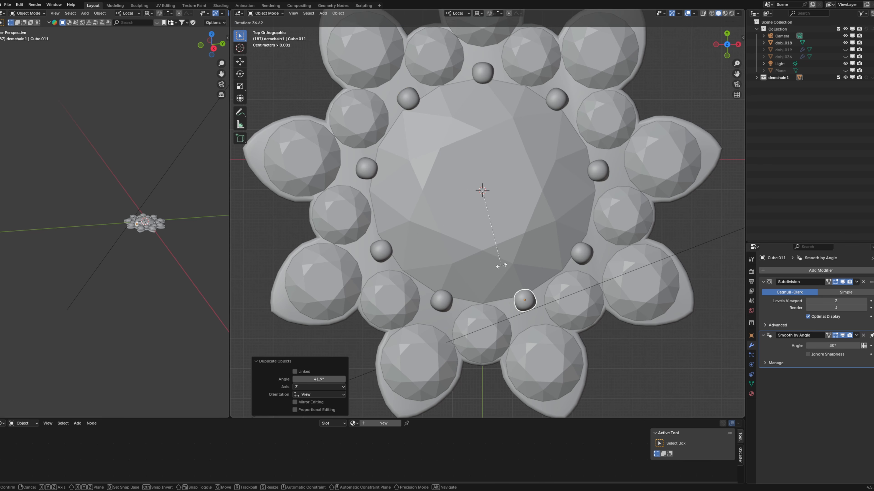
middle_drag(498, 206, 559, 209)
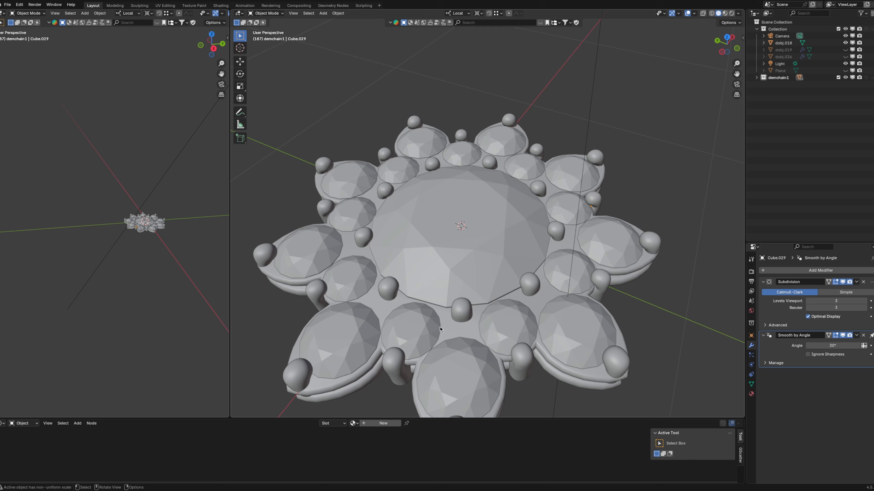
Move the selected vertices of the central stone along the Z axis in Edit Mode.
scroll(440, 330, down, 3)
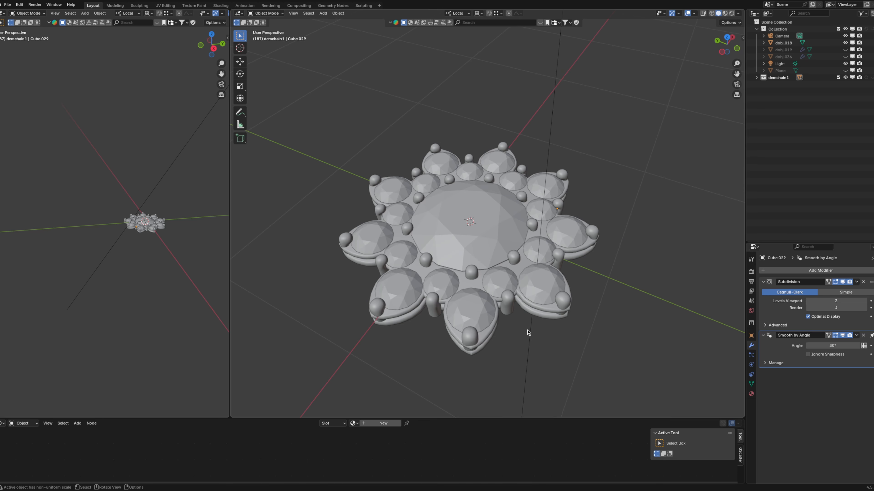
scroll(591, 319, up, 3)
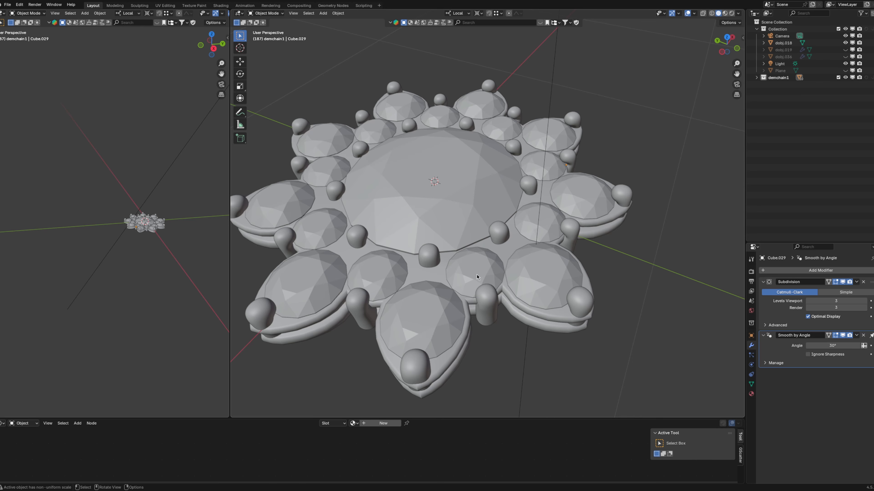
middle_drag(477, 277, 404, 223)
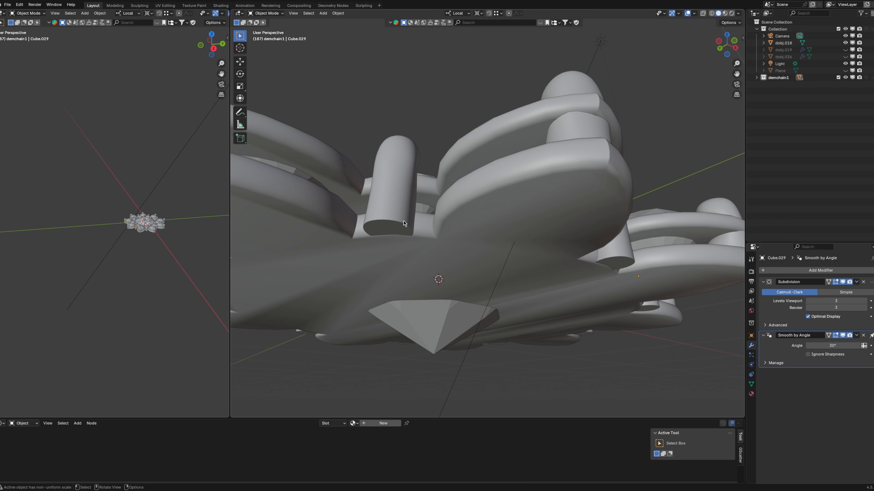
middle_drag(464, 227, 468, 208)
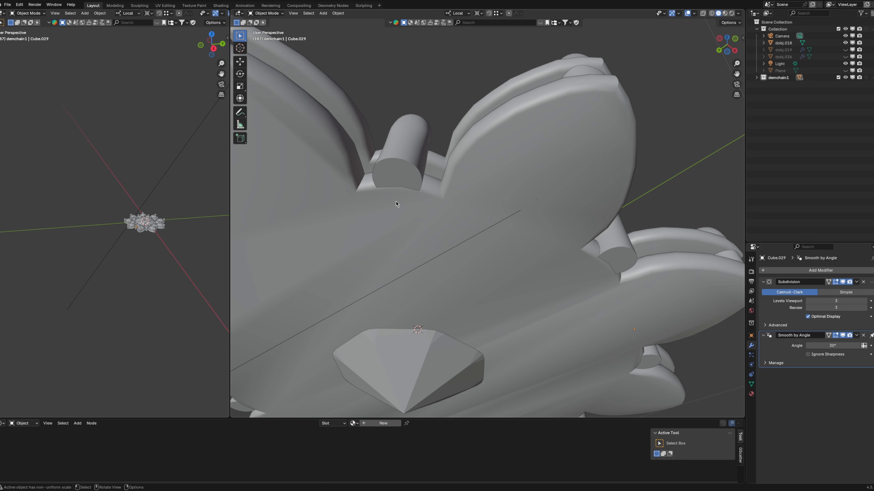
scroll(395, 203, down, 5)
click(421, 300)
key(Tab)
middle_drag(447, 293, 555, 229)
click(480, 286)
key(1)
shift+click(550, 282)
key(g)
key(z)
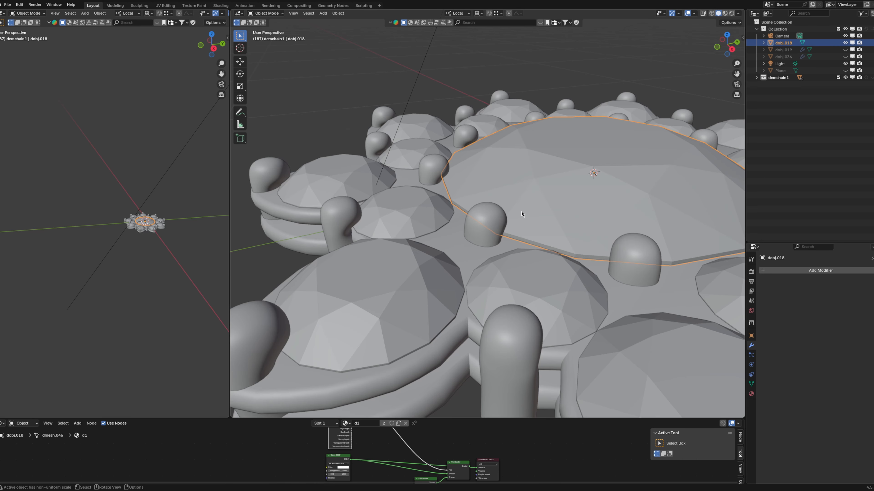
Save the file and add a Boolean modifier to the upper petal plate.
key(ctrl+s)
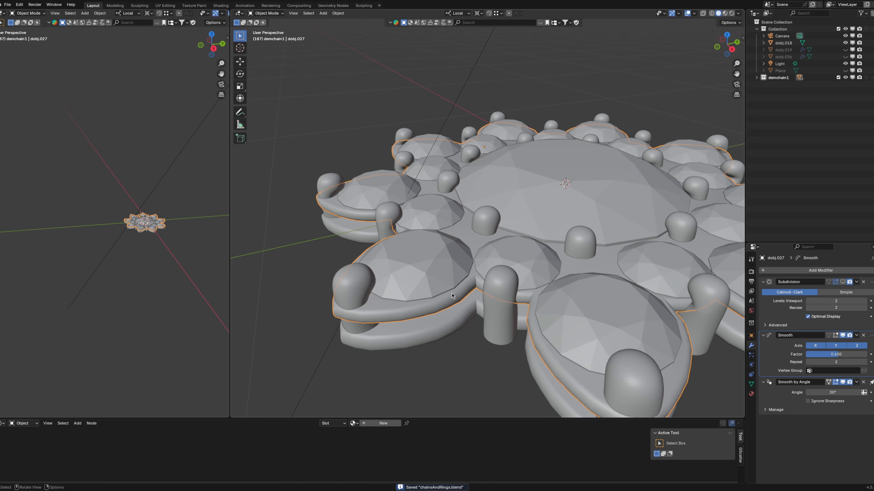
click(801, 270)
text(b)
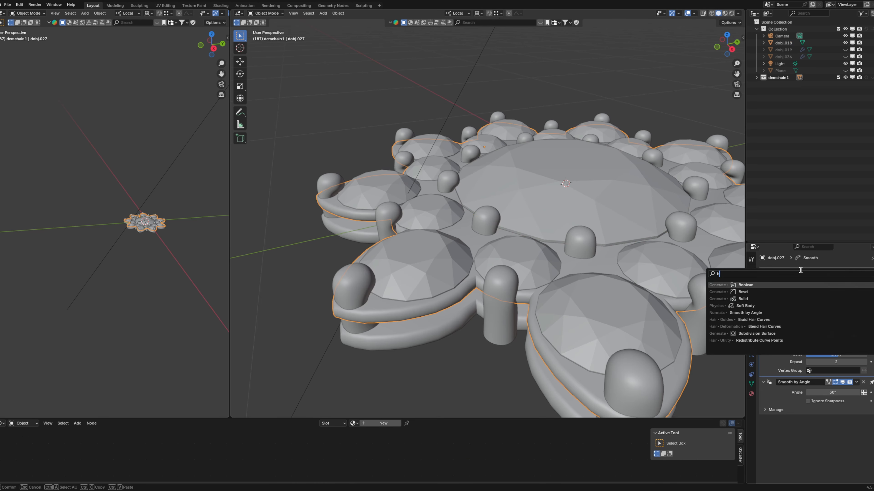
click(768, 286)
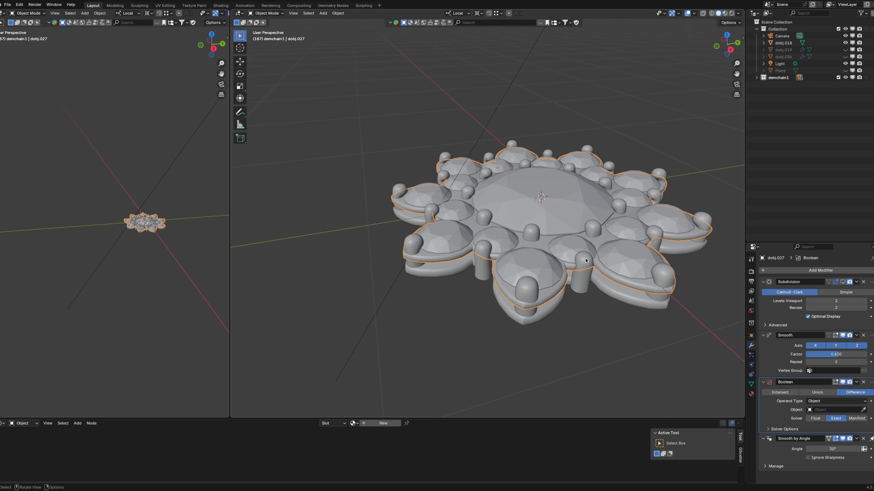
Select all the gems including the central stone and move them to a new collection named d1.
middle_drag(586, 261, 553, 260)
click(628, 275)
shift+click(570, 266)
shift+click(633, 272)
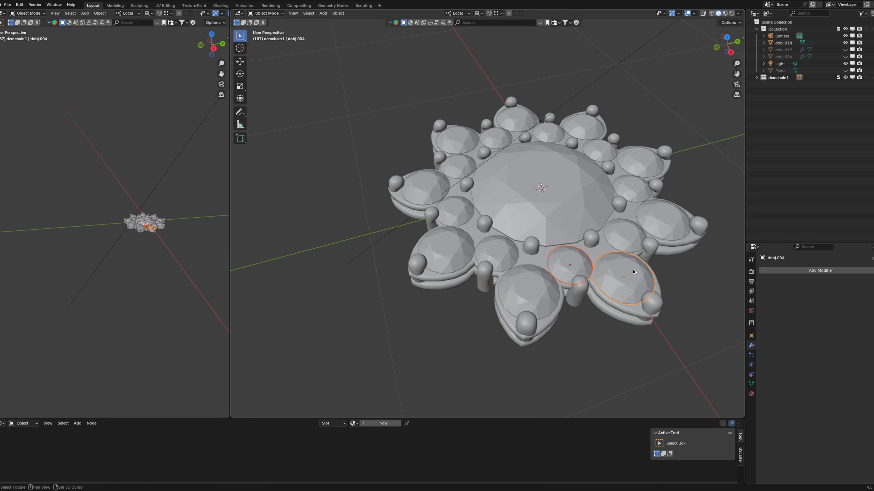
shift+click(527, 286)
shift+click(502, 253)
shift+click(520, 201)
shift+click(449, 248)
shift+click(451, 217)
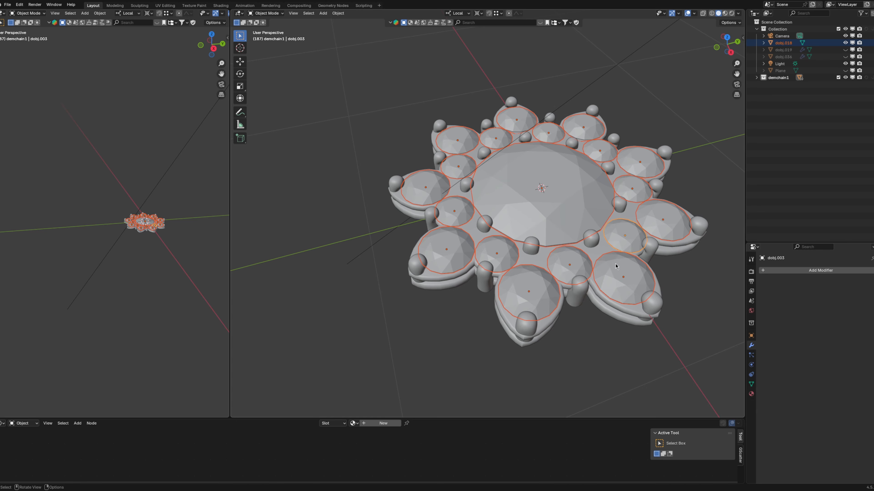
key(m)
click(616, 262)
text(d1)
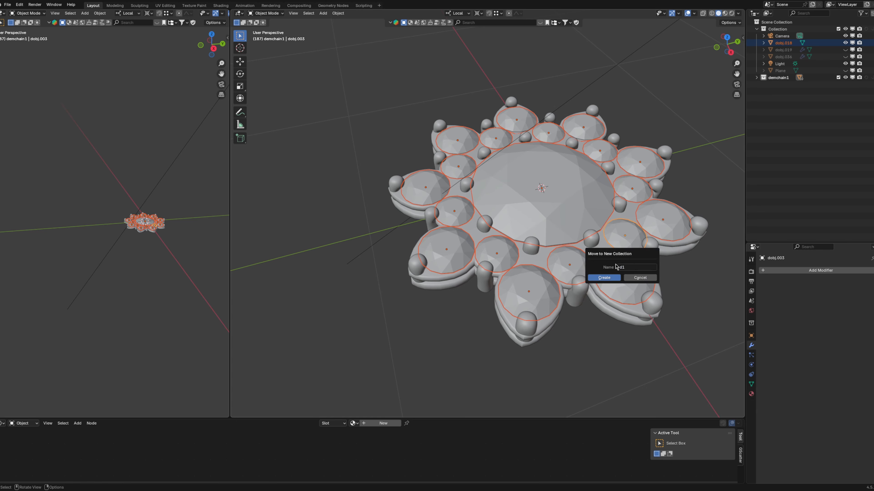
key(Return)
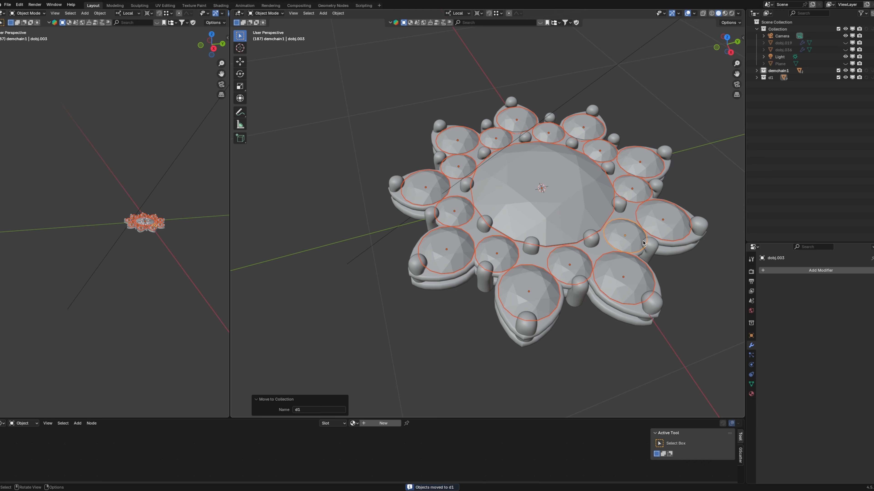
Set the upper petal plate's Boolean operand type to Collection with d1 as the collection, and inspect the gem seats.
click(602, 247)
click(833, 401)
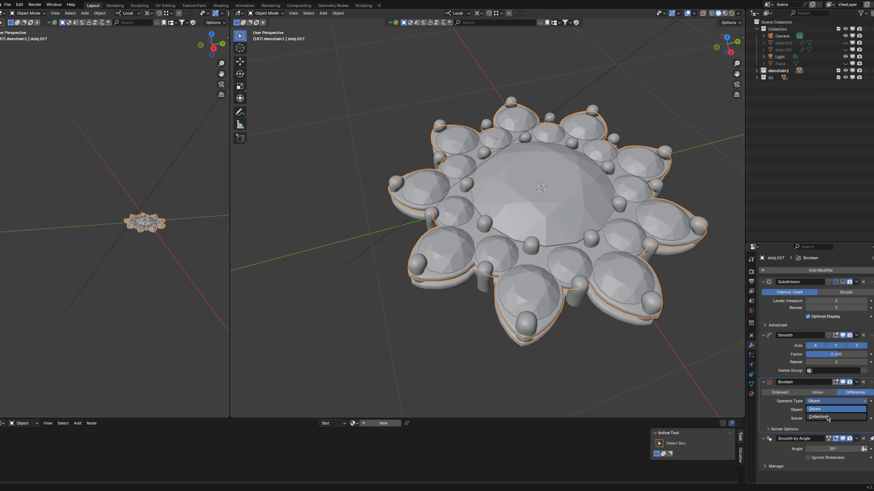
click(818, 417)
click(835, 409)
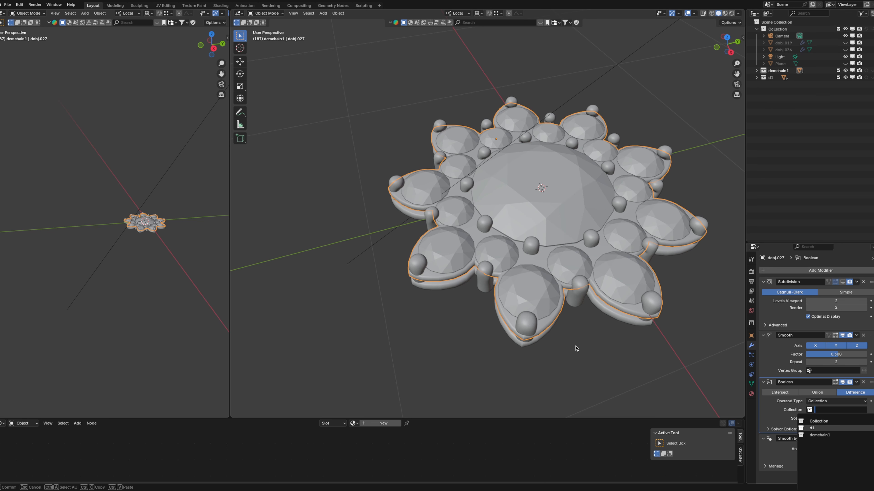
key(Return)
middle_drag(491, 321, 605, 189)
scroll(519, 244, up, 3)
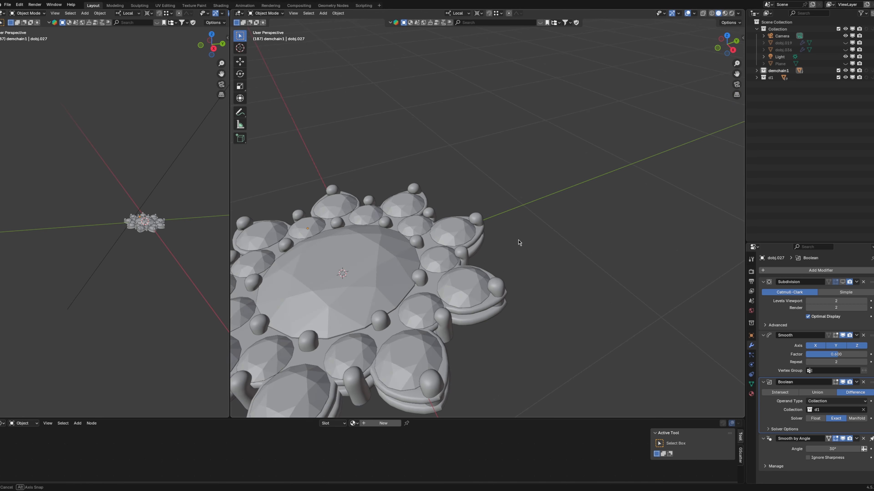
middle_drag(519, 244, 509, 252)
scroll(500, 257, up, 3)
middle_drag(462, 289, 482, 251)
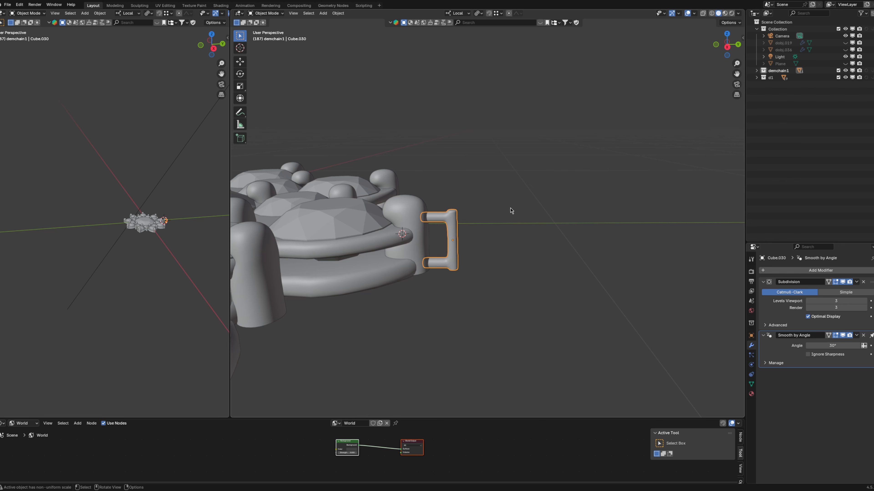
Examine the bracket-shaped loop beside the outer prong, both isolated in local view and together with the whole pendant.
key(KP_Divide)
scroll(504, 218, down, 1)
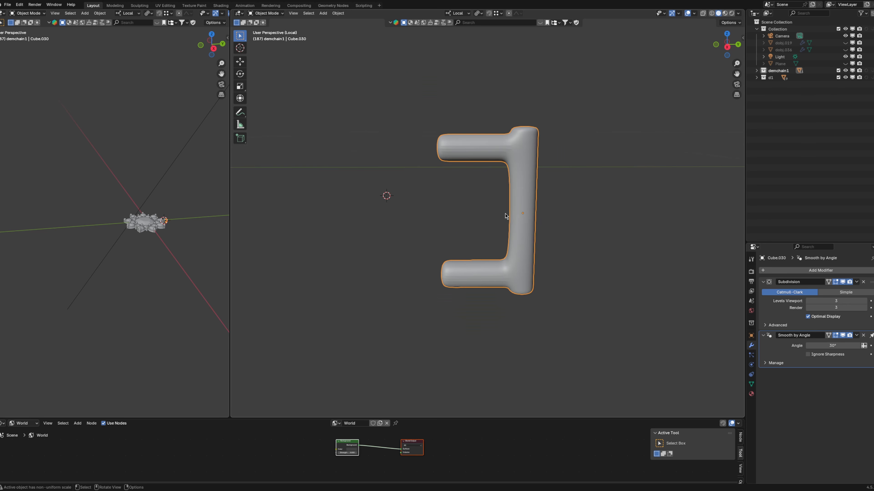
middle_drag(503, 221, 512, 224)
scroll(524, 222, down, 3)
key(KP_Divide)
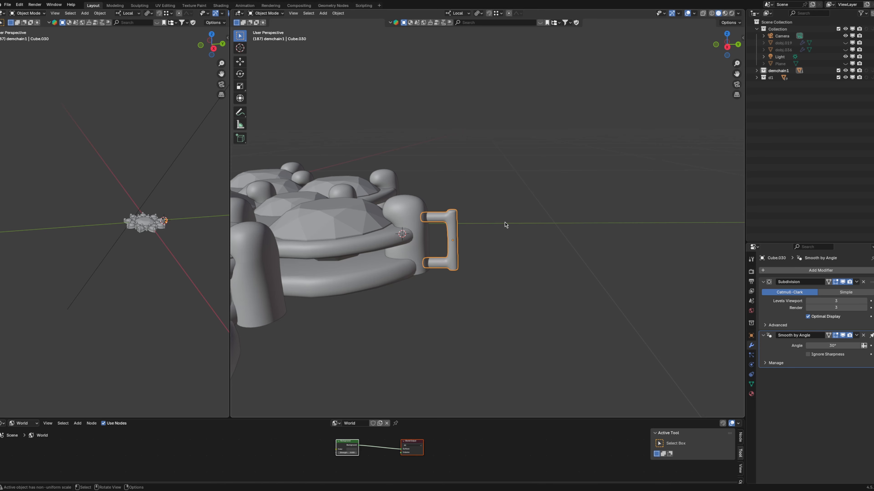
middle_drag(505, 226, 465, 220)
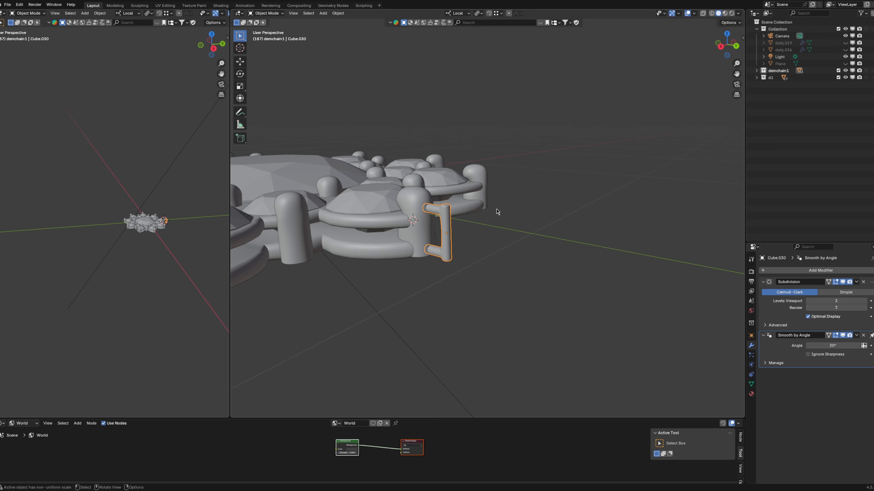
middle_drag(497, 212, 489, 222)
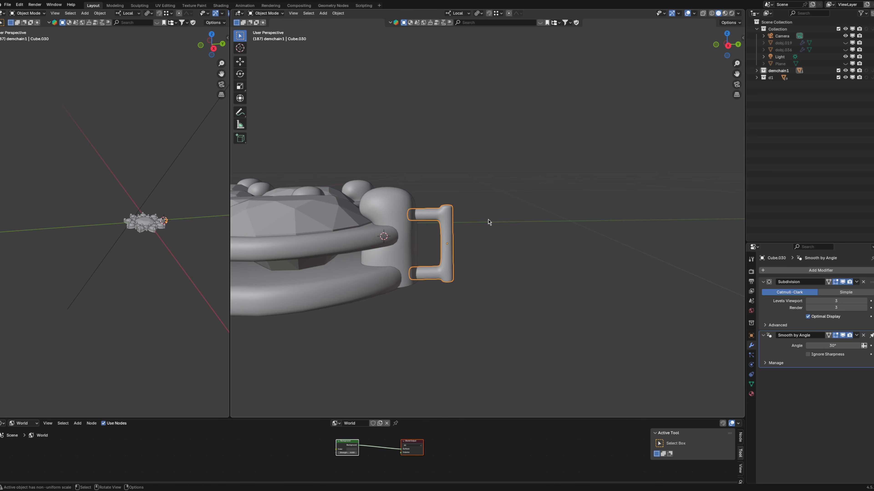
scroll(489, 222, down, 5)
scroll(551, 243, down, 3)
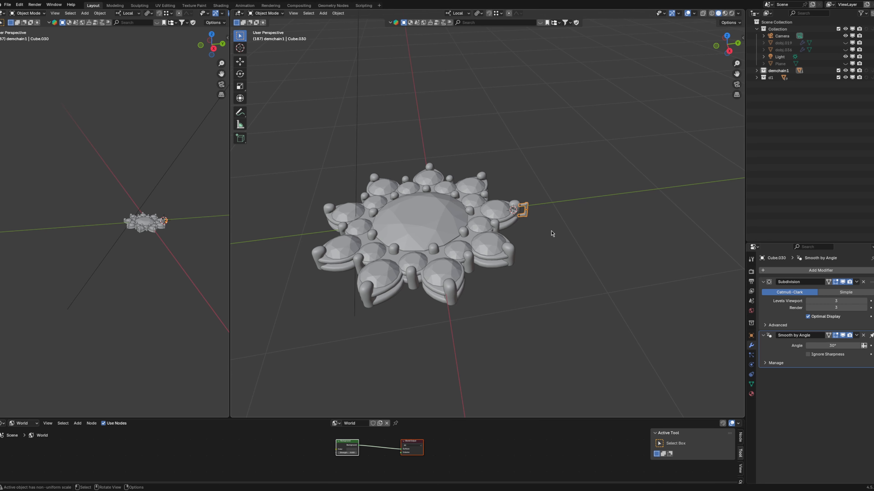
scroll(552, 233, up, 2)
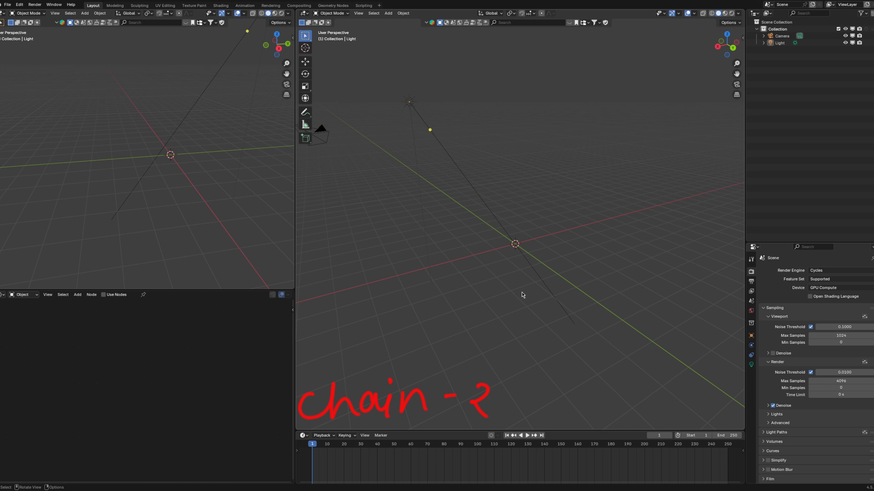
Add a 1 mm colorless diamond with the Marquise cut using JewelCraft.
key(n)
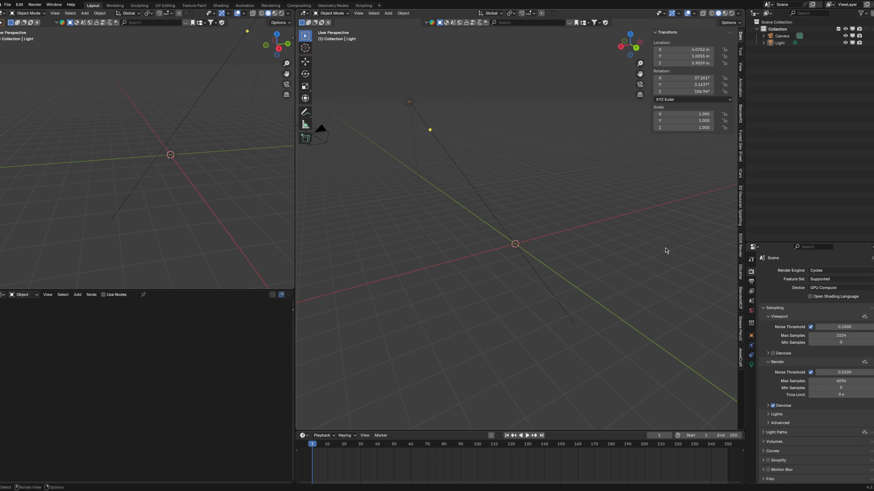
click(740, 356)
click(690, 55)
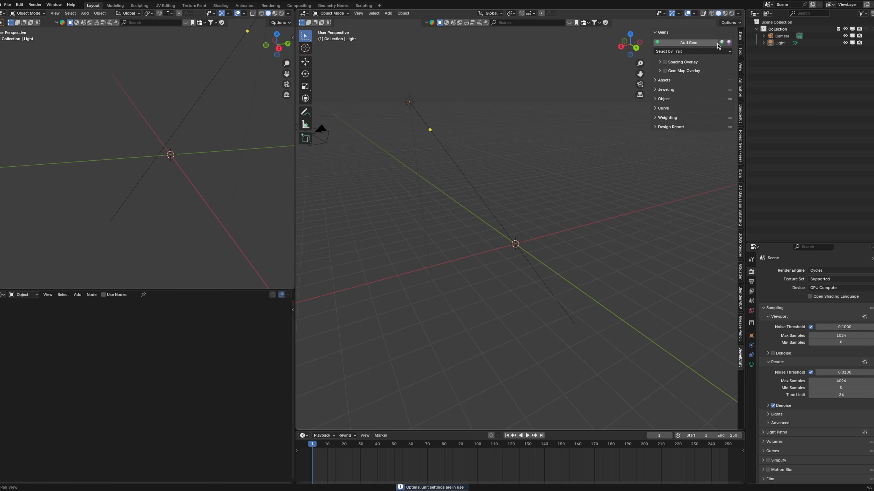
click(688, 45)
click(723, 97)
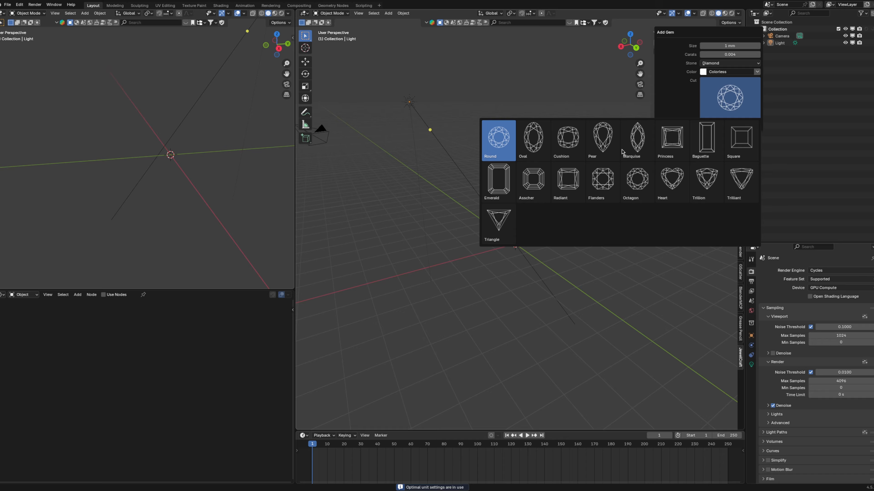
click(637, 152)
click(679, 126)
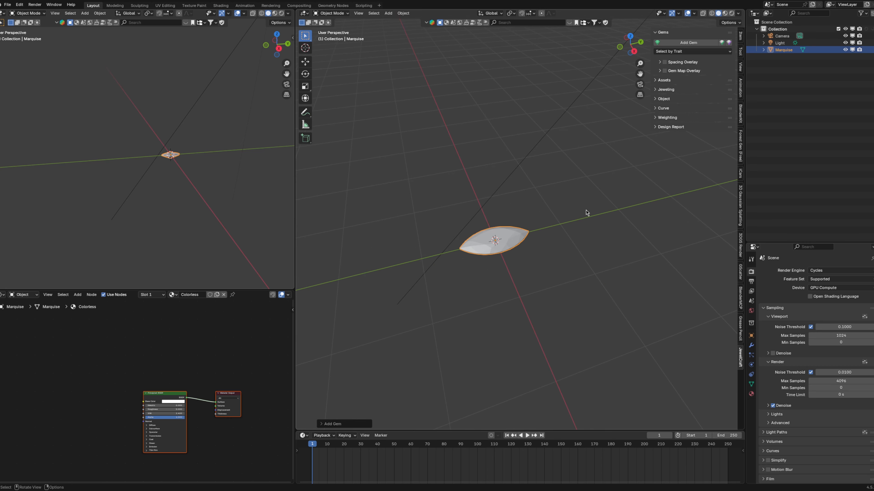
Duplicate the lower girdle outline of the marquise gem and scale the copy up to leave a narrow margin around the stone.
mouse_move(584, 215)
middle_down()
mouse_move(575, 244)
mouse_move(595, 201)
middle_up()
key(Tab)
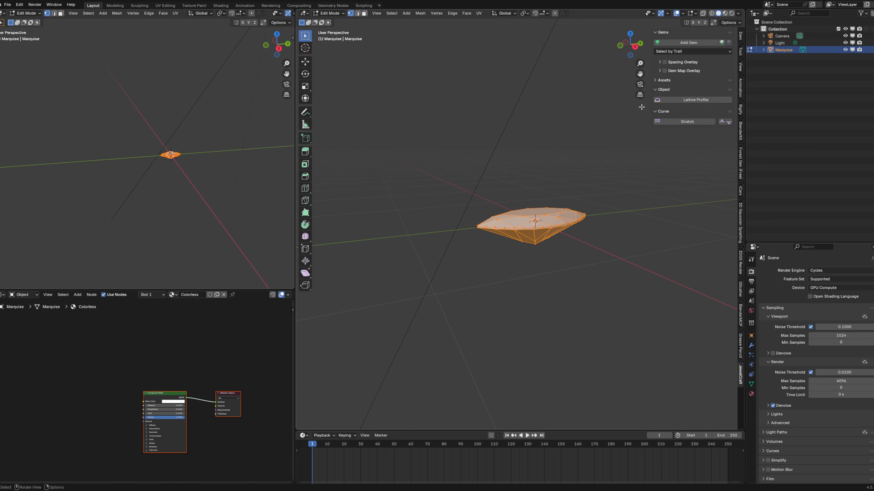
key(KP_3)
scroll(462, 132, up, 8)
scroll(522, 194, down, 5)
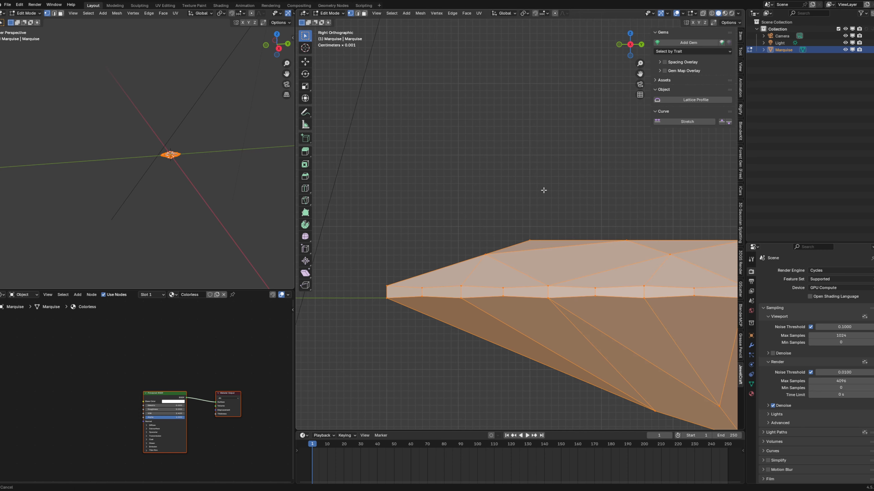
drag(349, 179, 717, 197)
middle_drag(695, 189, 533, 195)
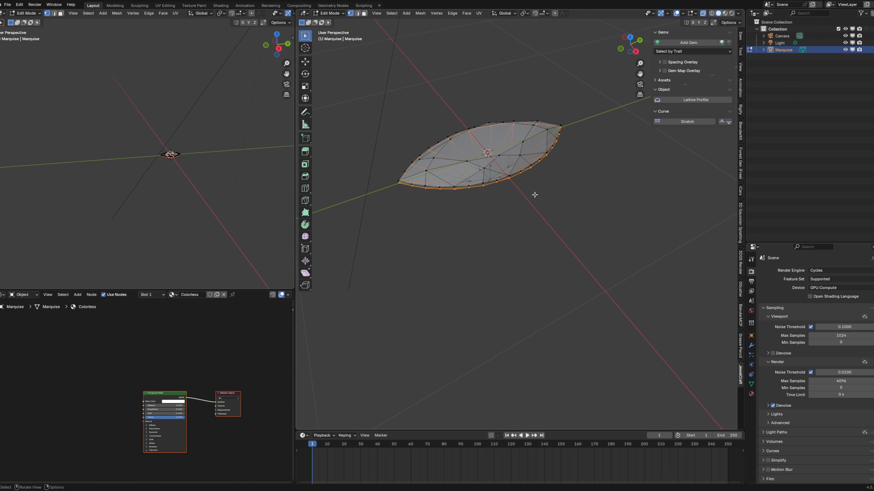
key(g)
key(s)
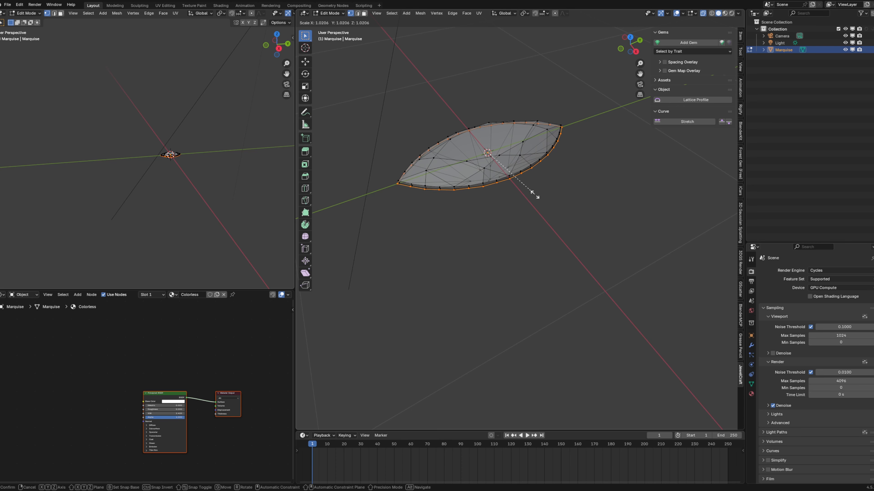
click(541, 197)
key(KP_7)
middle_drag(482, 159, 487, 137)
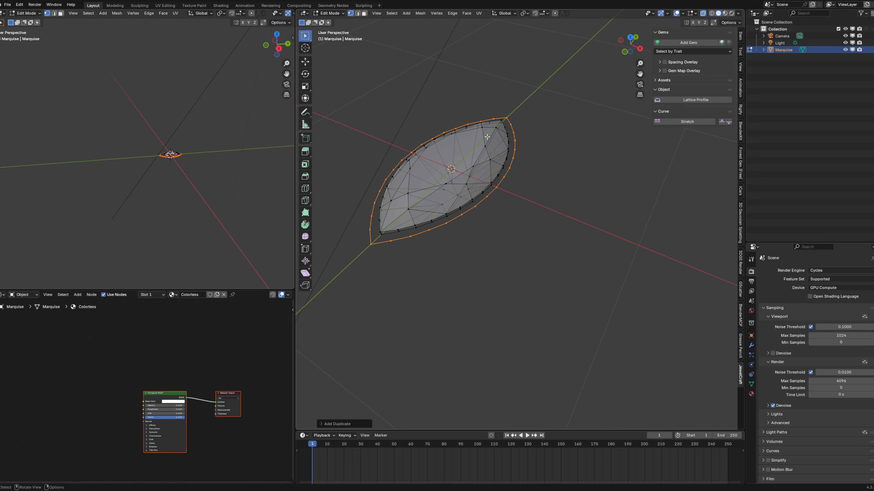
Separate the enlarged girdle outline into its own object and select that object.
key(p)
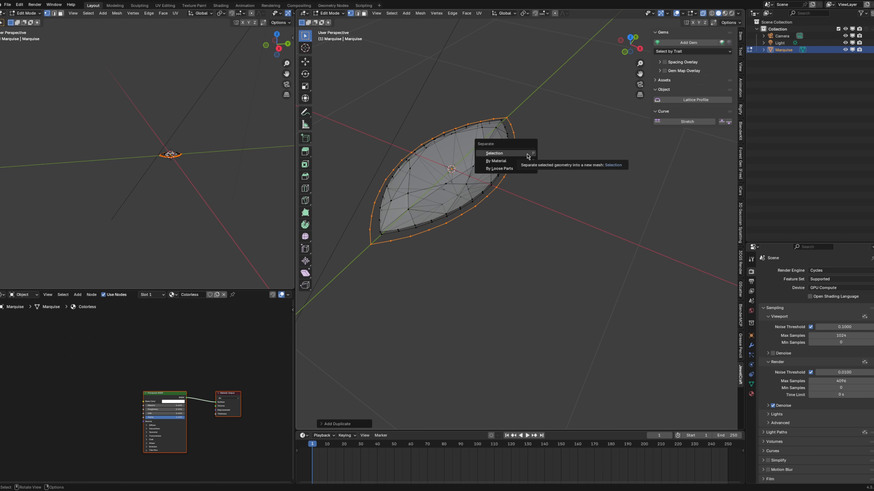
click(527, 157)
key(Tab)
scroll(509, 186, up, 2)
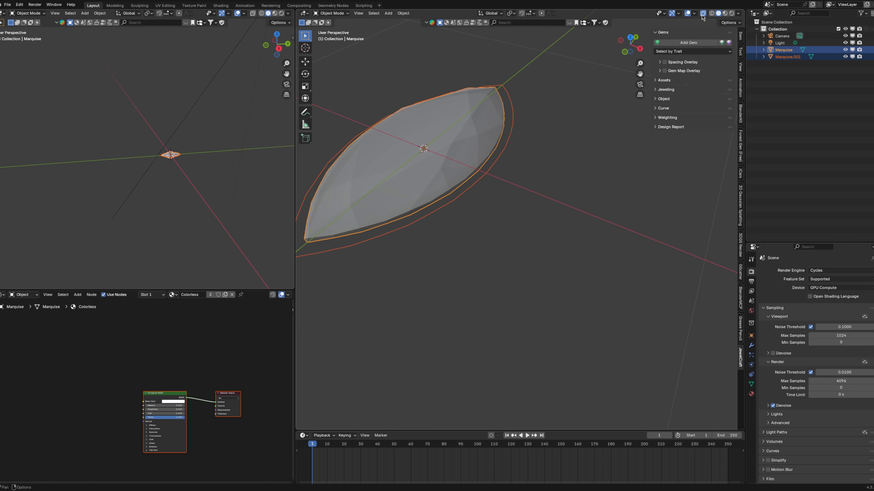
middle_drag(494, 180, 497, 180)
click(497, 179)
Flatten all vertices of the separated outline along the Z axis.
key(Tab)
middle_drag(603, 200, 546, 234)
key(a)
key(s)
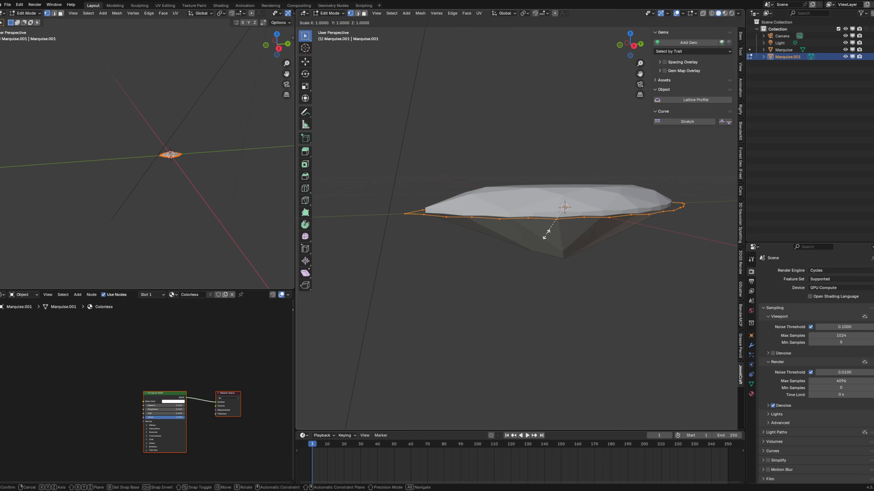
key(z)
click(545, 236)
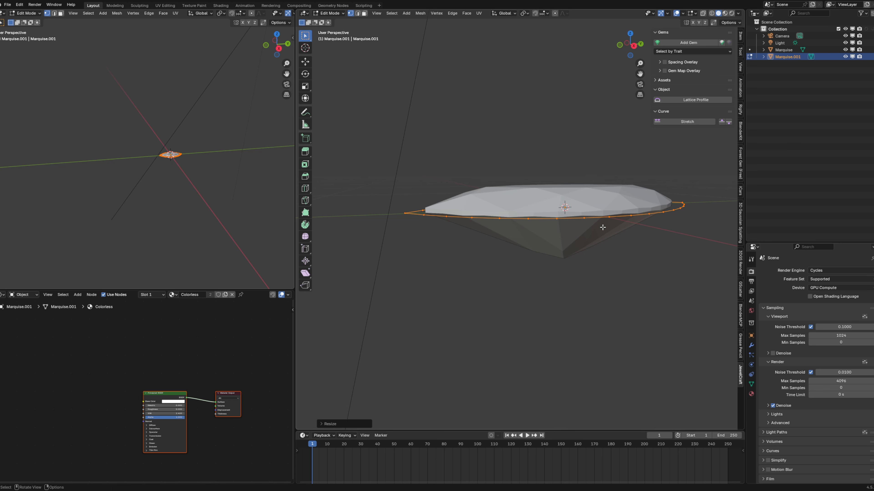
Fill the flattened outline with a face and extrude it downward below the gem's girdle.
click(634, 45)
middle_drag(562, 186, 612, 216)
scroll(612, 216, down, 3)
key(f)
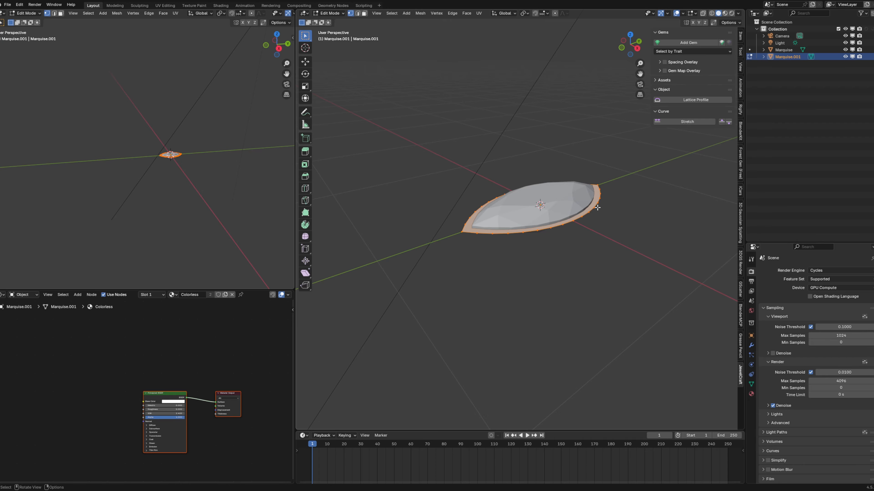
key(KP_7)
click(641, 44)
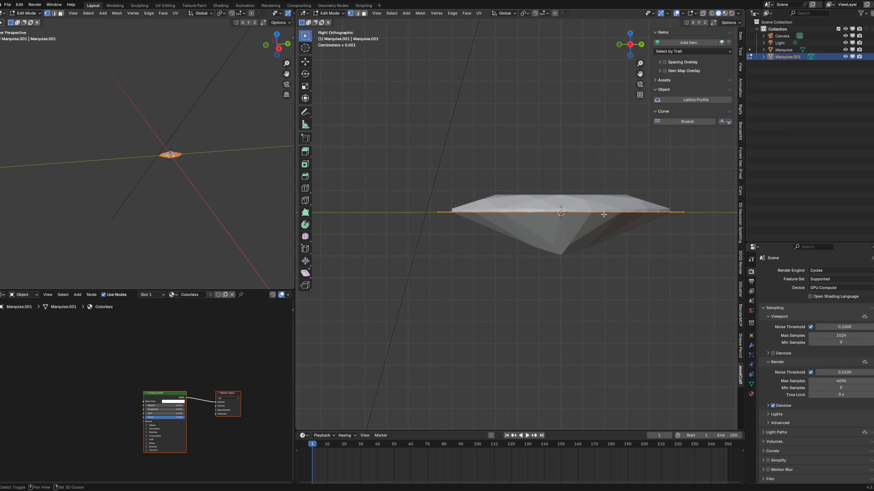
key(e)
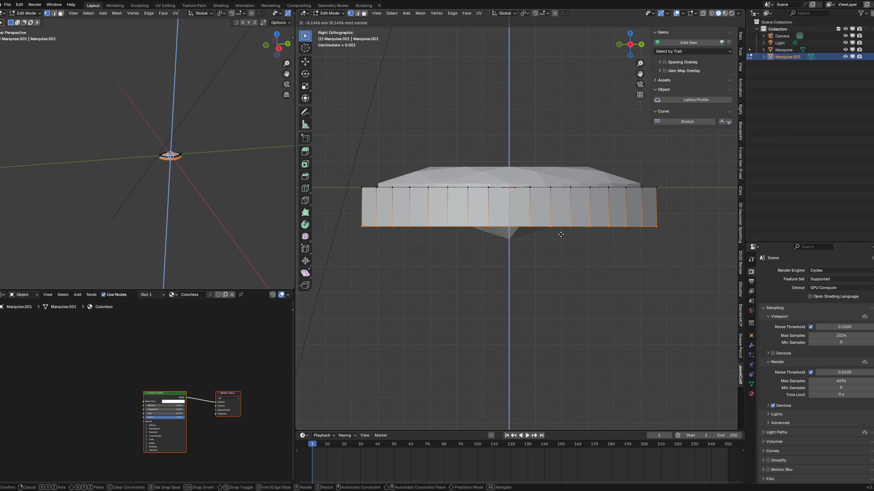
click(562, 243)
Shrink the extruded bottom face to taper the setting, and bevel the bottom with several segments.
middle_drag(568, 248, 576, 209)
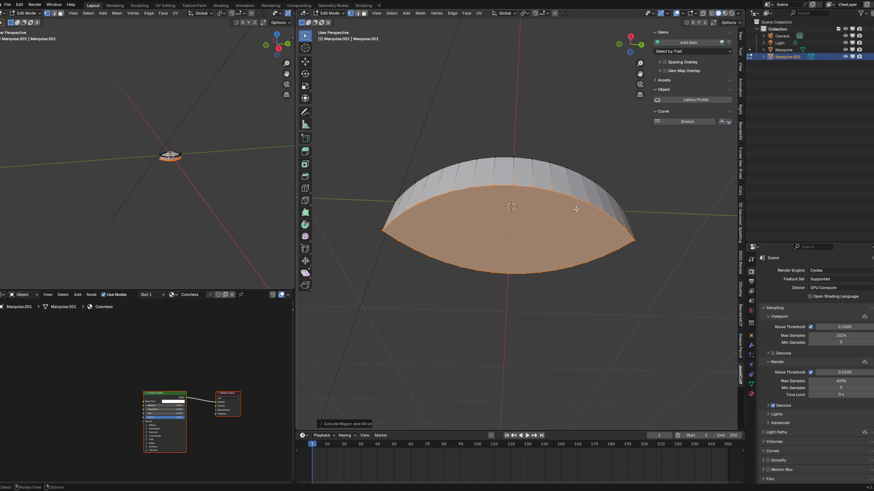
key(s)
click(586, 238)
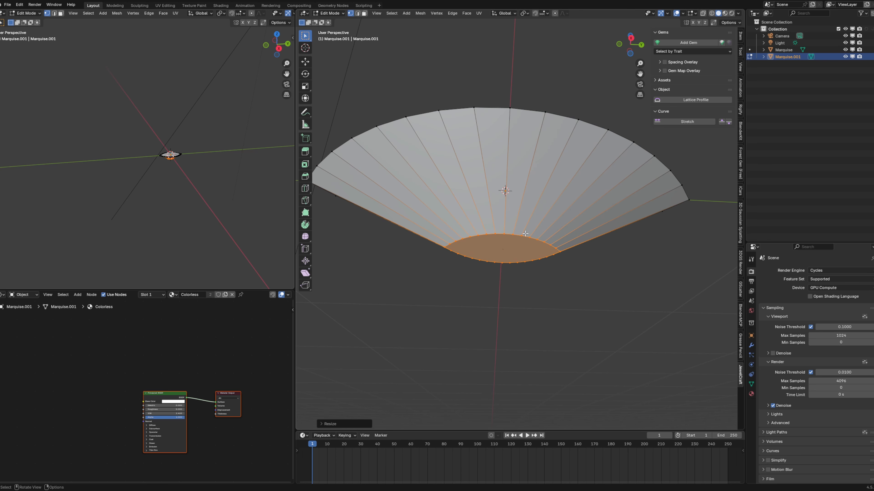
middle_drag(526, 234, 530, 233)
key(ctrl+b)
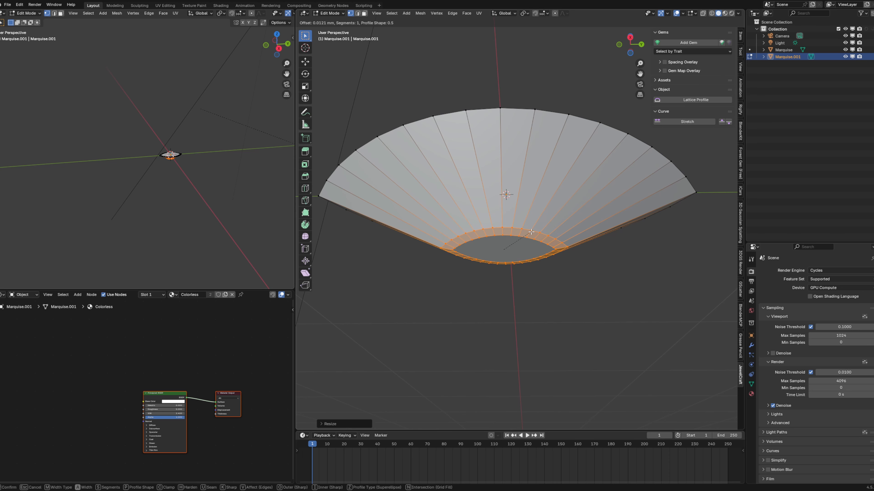
scroll(532, 233, up, 2)
click(535, 232)
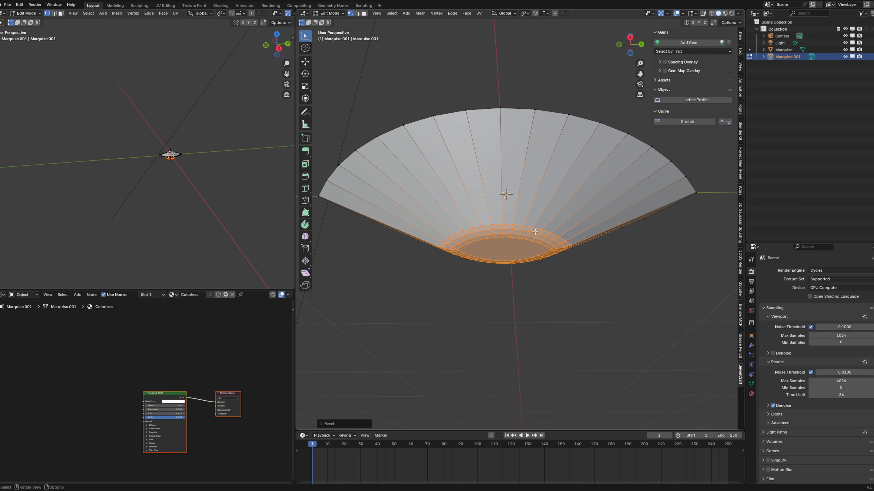
Apply Shade Auto Smooth to the tapered setting object.
key(Tab)
scroll(534, 228, down, 3)
middle_drag(535, 227, 546, 247)
right_click(535, 213)
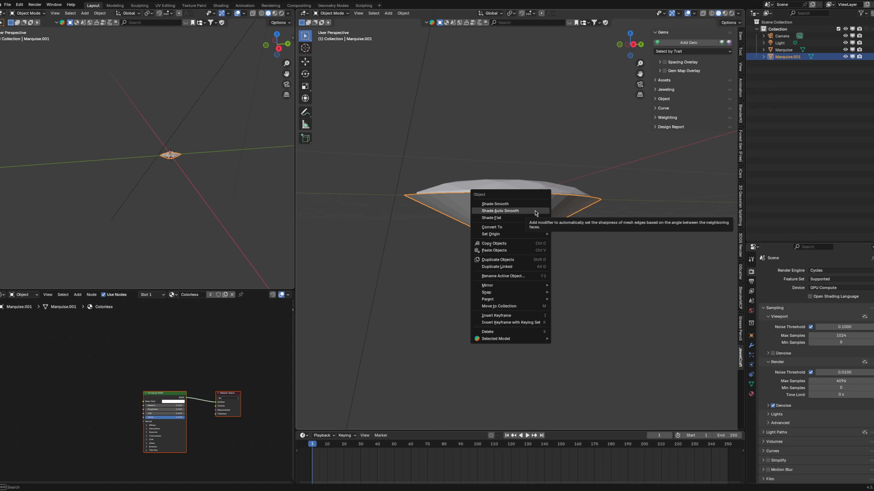
click(535, 211)
Delete the top face of the setting to open it beneath the gem.
scroll(557, 220, up, 4)
key(Tab)
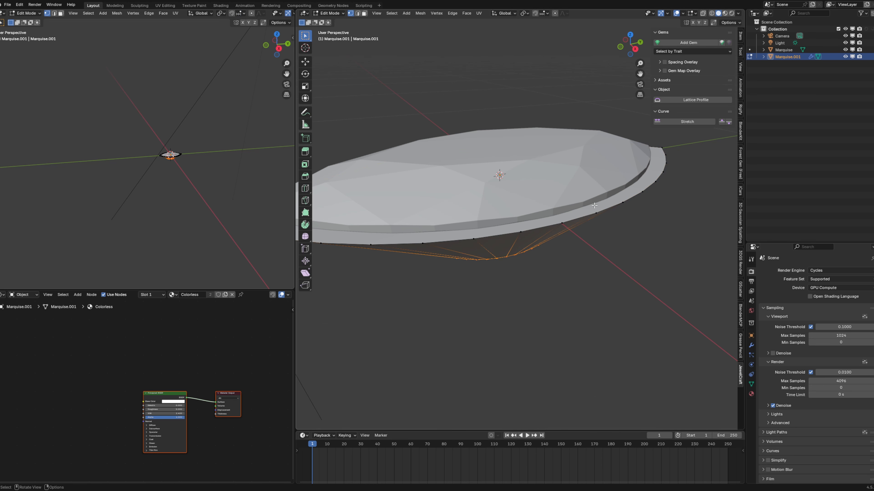
click(364, 13)
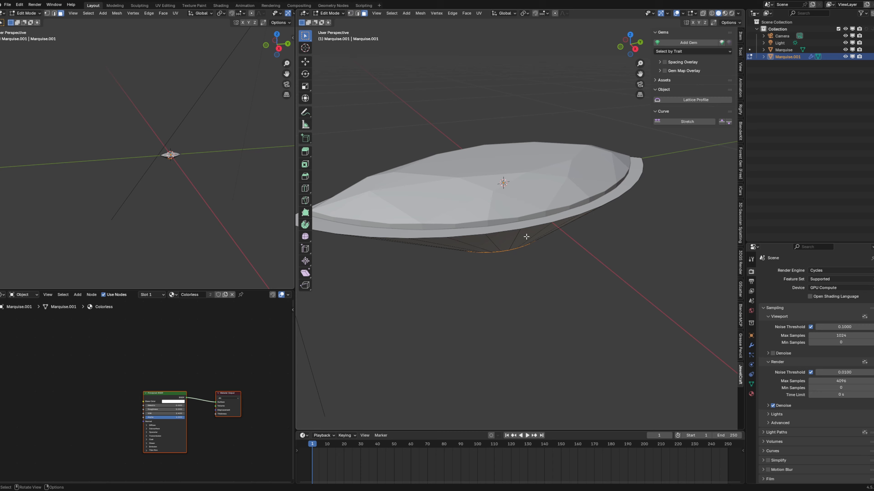
alt+click(575, 213)
key(x)
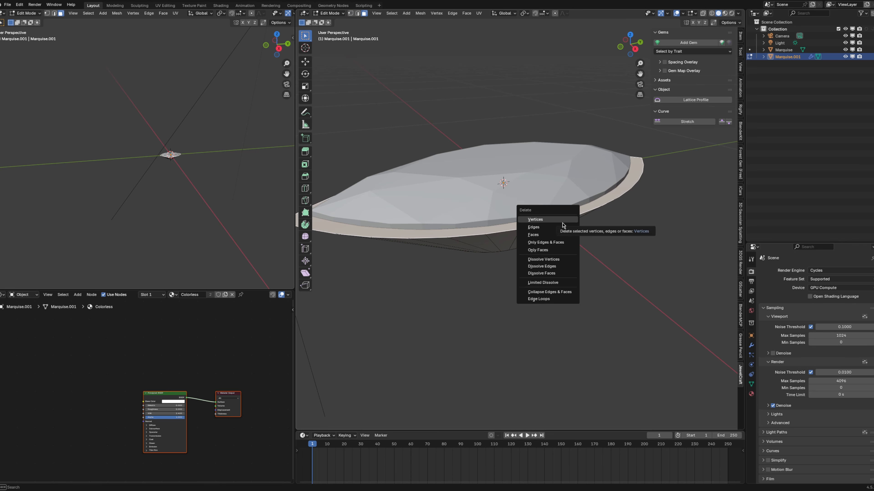
click(554, 234)
Extrude the setting's open top edge loop inward at about 0.90 scale to form a flat rim.
click(350, 13)
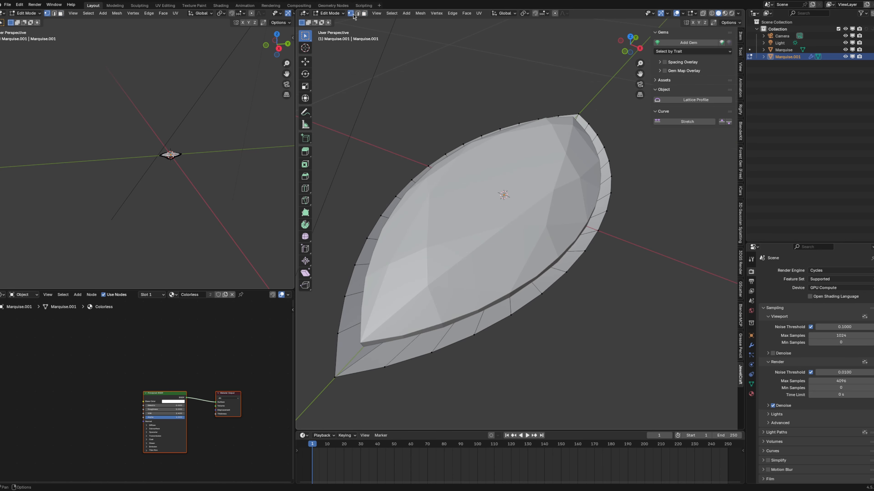
middle_drag(516, 296, 626, 242)
alt+click(535, 212)
key(g)
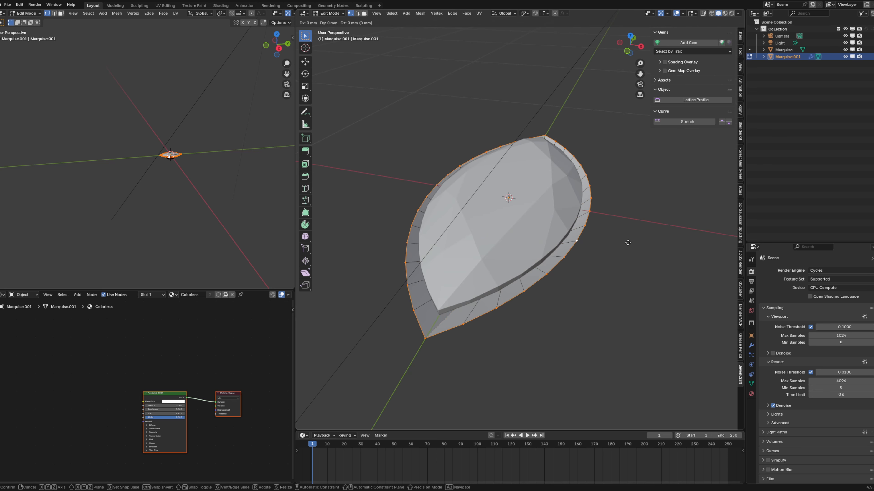
click(625, 241)
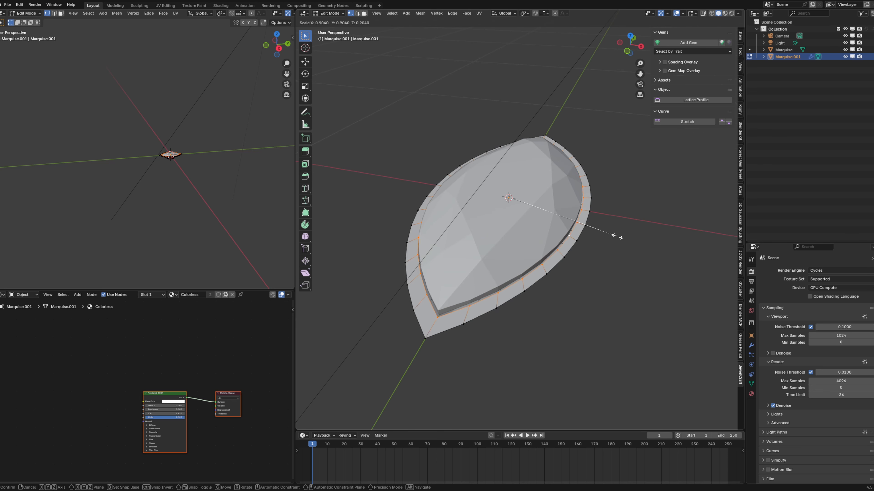
middle_drag(618, 236, 598, 203)
scroll(598, 204, up, 2)
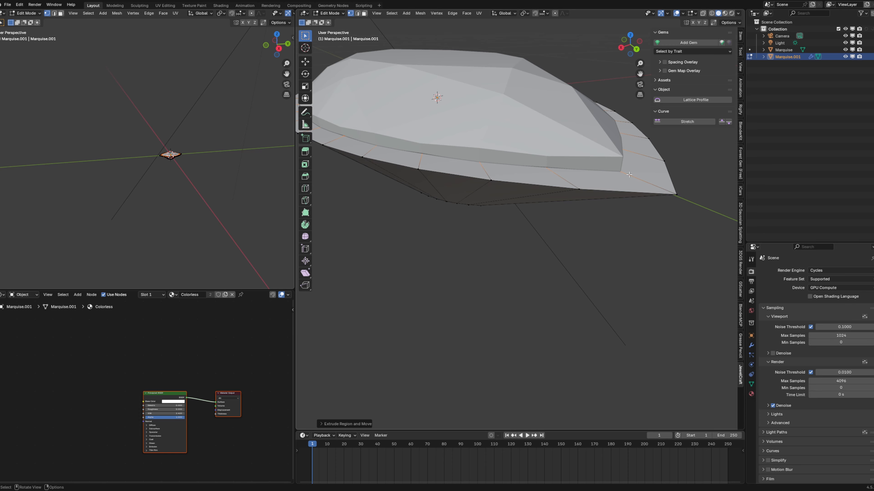
Fine-tune the scale of the rim's inner loop against the gem, and bevel the rim's outer edge loop.
key(s)
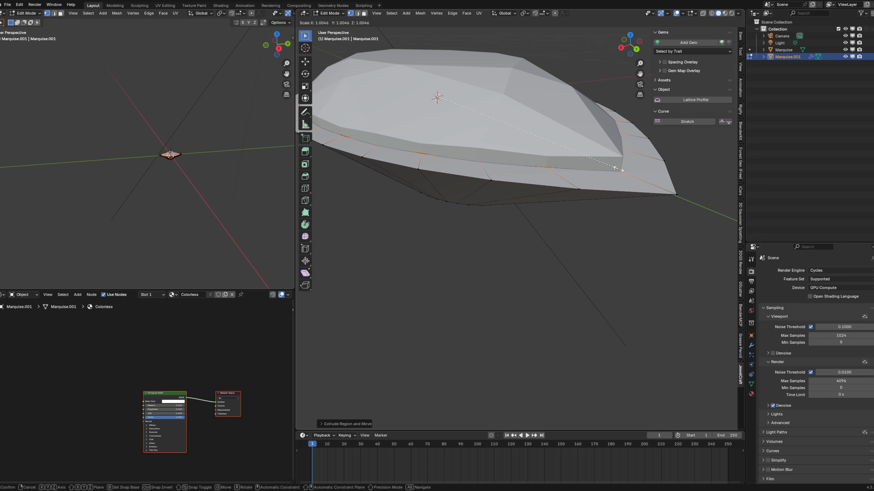
click(616, 169)
middle_drag(616, 169, 708, 172)
scroll(595, 236, down, 2)
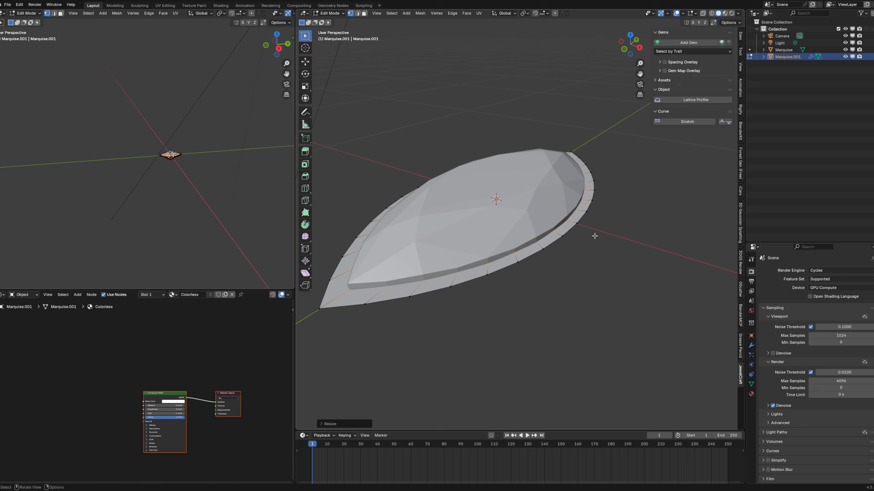
alt+click(563, 236)
key(ctrl+b)
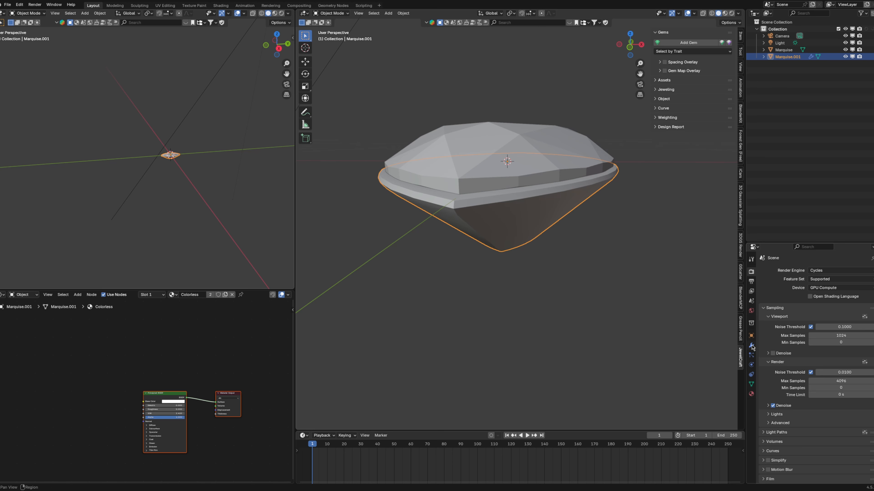
Add a Subdivision Surface modifier to the setting with viewport and render levels of 3.
click(751, 345)
click(814, 270)
mouse_move(813, 277)
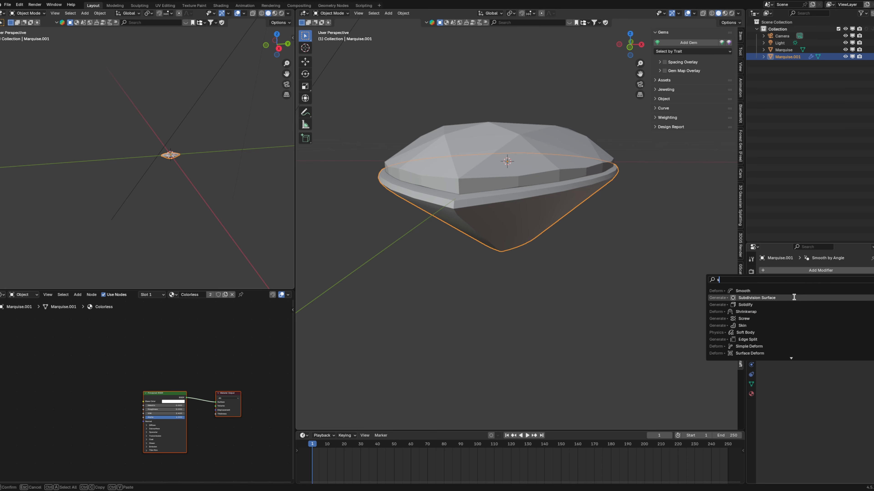
click(795, 300)
middle_drag(600, 217, 516, 222)
drag(841, 300, 843, 309)
text(3)
key(Return)
Crease the edges at one pointed tip of the marquise setting to 1.0 so the corner stays sharp.
middle_drag(516, 221, 502, 213)
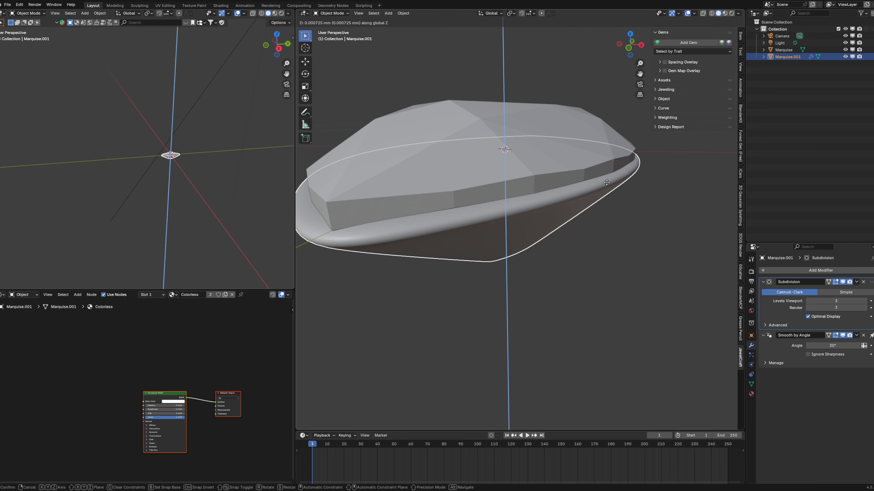
scroll(501, 219, up, 5)
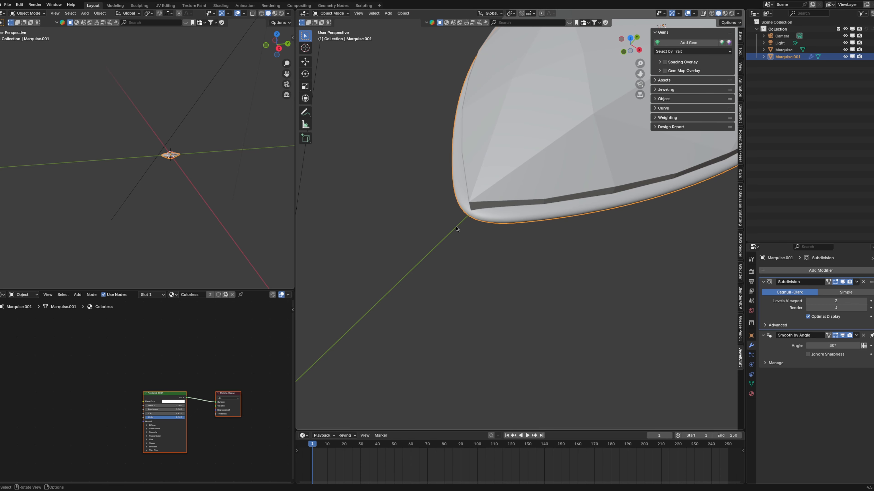
key(Tab)
scroll(456, 228, down, 3)
middle_drag(461, 207, 557, 233)
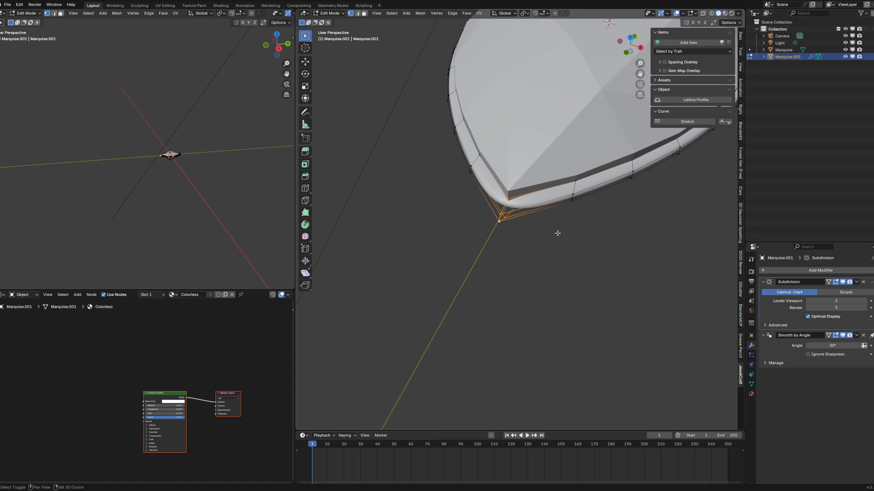
key(shift+e)
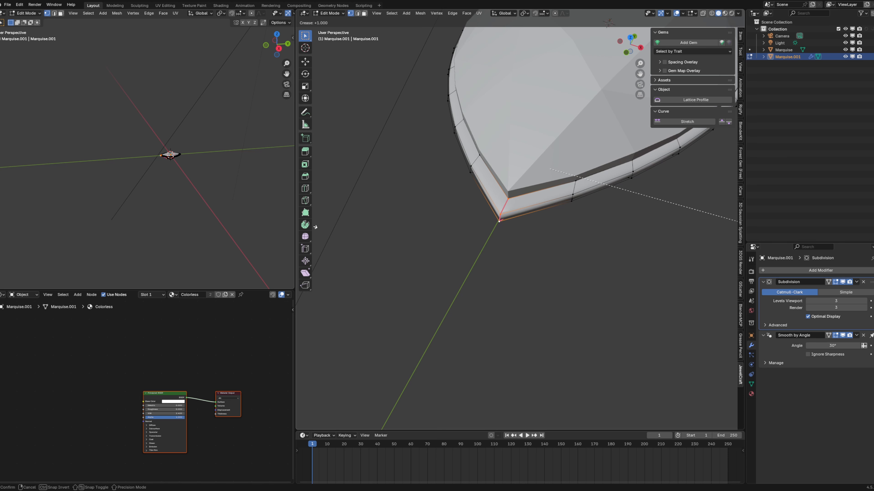
click(639, 190)
Crease the edges at the marquise setting's opposite pointed tip to sharpen that corner as well.
key(Tab)
middle_drag(519, 217, 606, 203)
scroll(423, 317, up, 4)
shift+middle_drag(423, 317, 433, 157)
key(Tab)
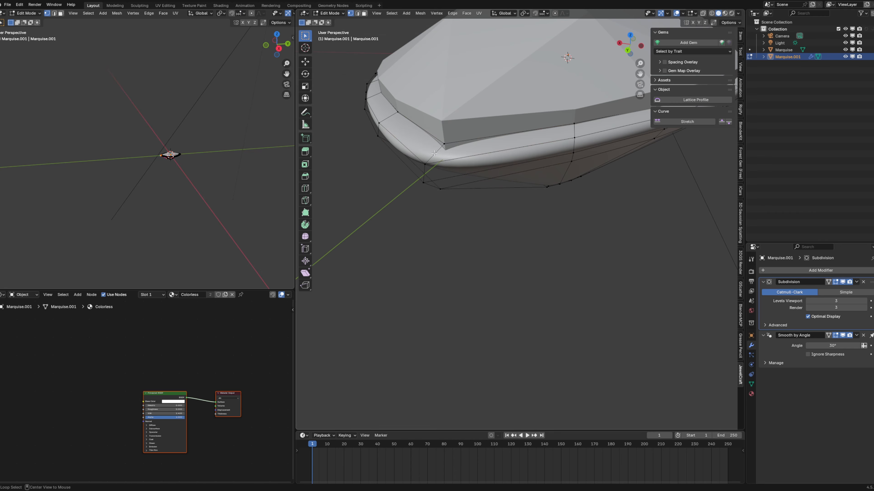
alt+click(433, 157)
key(shift+e)
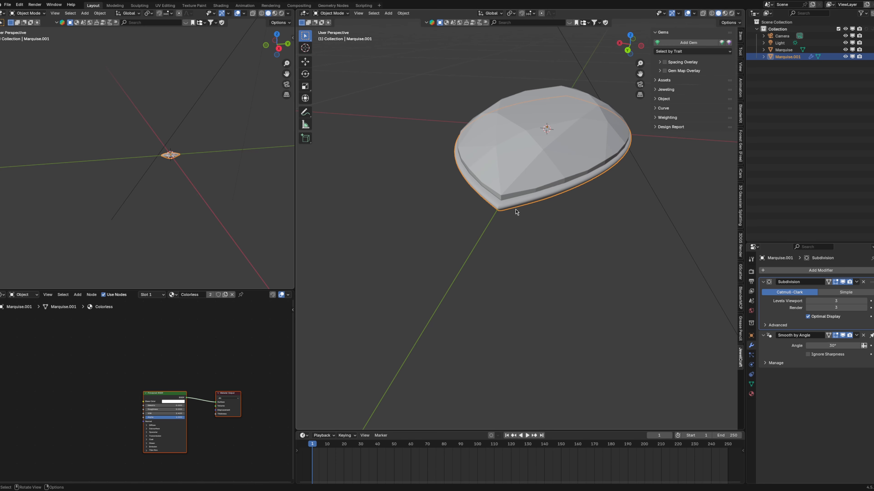
Duplicate the marquise gem with its setting and move the copy along X until it sits beside the original.
middle_drag(516, 211, 593, 192)
key(alt+a)
middle_drag(580, 165, 579, 169)
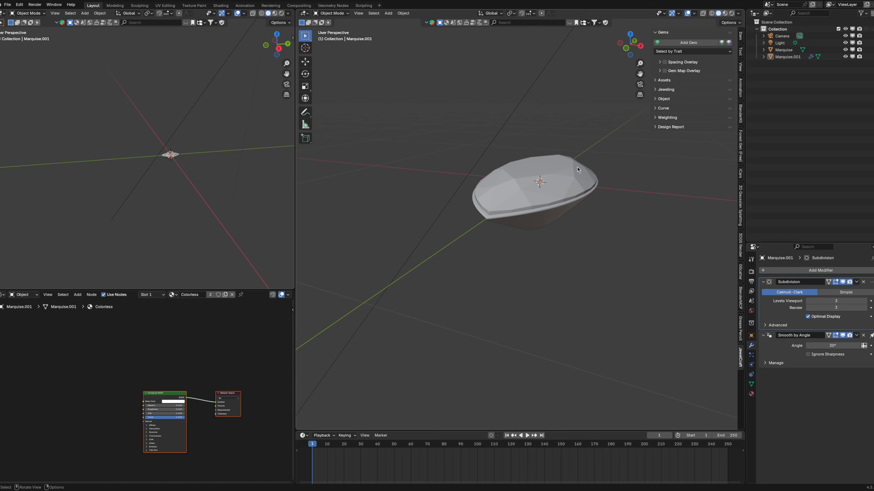
drag(577, 142, 589, 229)
key(shift+d)
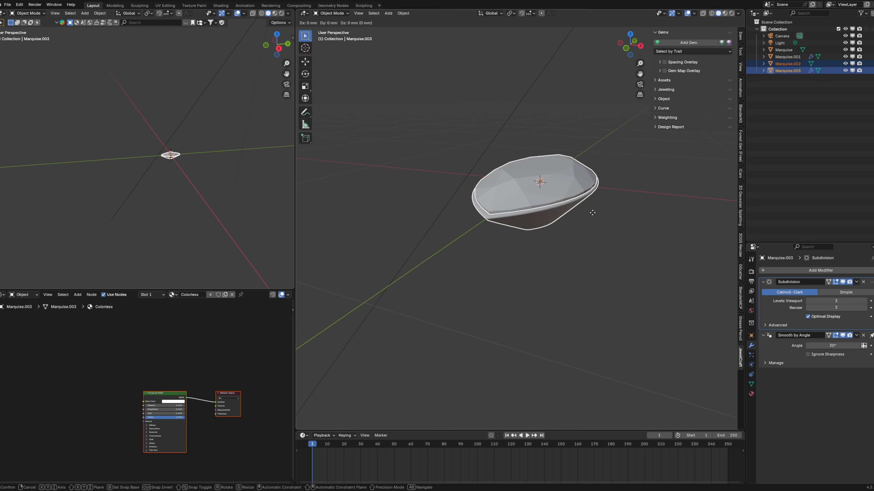
key(x)
click(707, 260)
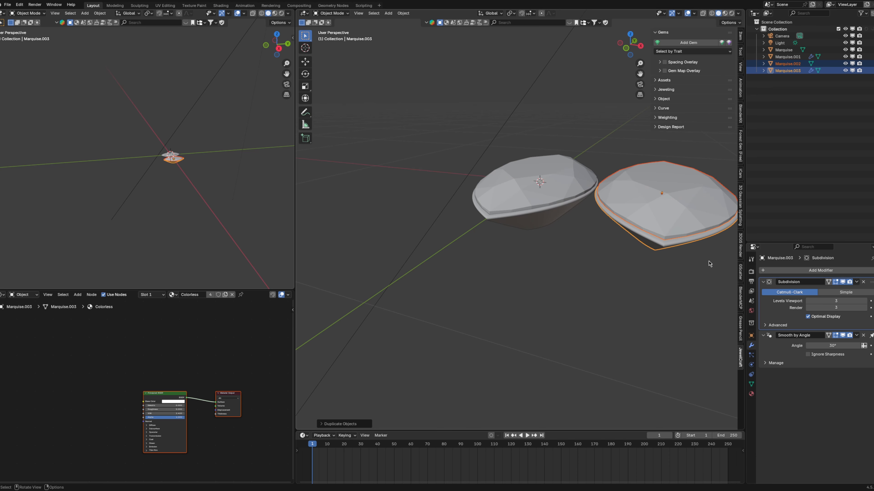
scroll(550, 241, up, 10)
middle_drag(529, 238, 561, 248)
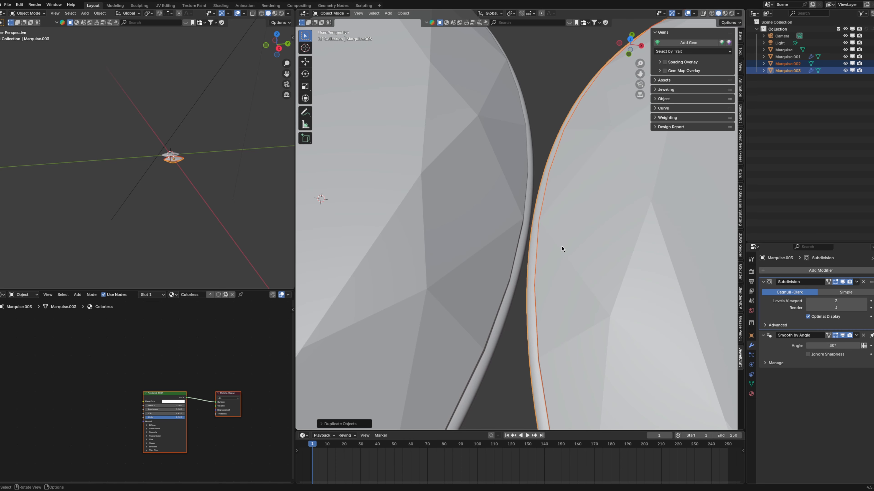
scroll(558, 242, down, 10)
Select the bottom vertices of the original marquise setting and shift them slightly along Z.
click(559, 181)
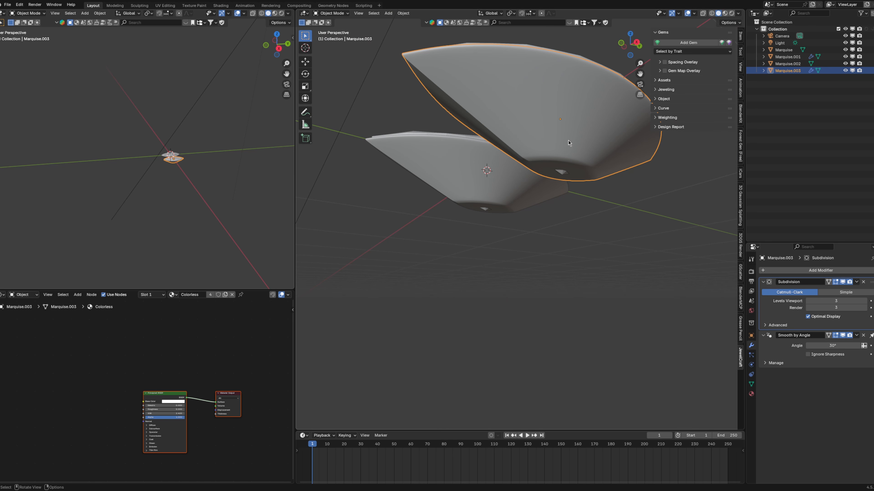
key(Tab)
middle_drag(582, 156, 475, 138)
drag(469, 135, 552, 203)
mouse_move(552, 203)
middle_down()
mouse_move(556, 193)
mouse_move(561, 215)
middle_up()
key(g)
key(z)
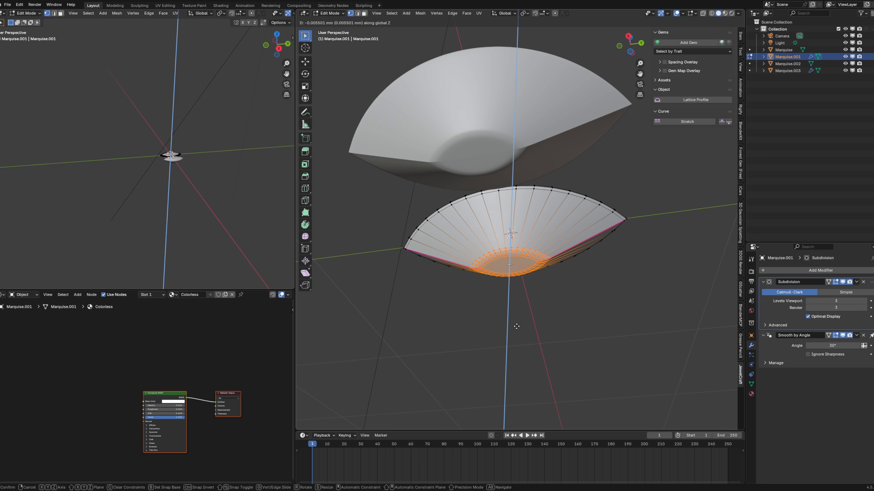
click(515, 327)
key(Tab)
middle_drag(579, 304, 567, 169)
click(567, 169)
Add a colorless Diamond gem of 1 mm with the Round cut.
shift+middle_drag(616, 196, 564, 203)
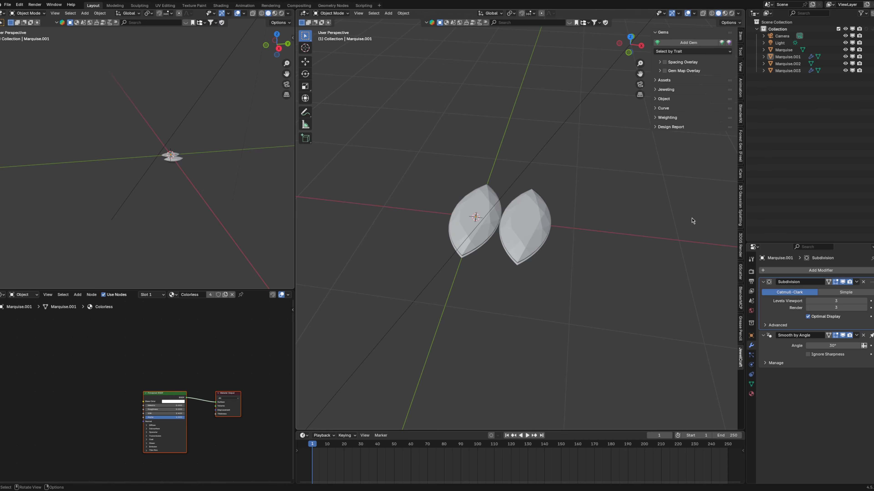
click(694, 43)
click(732, 97)
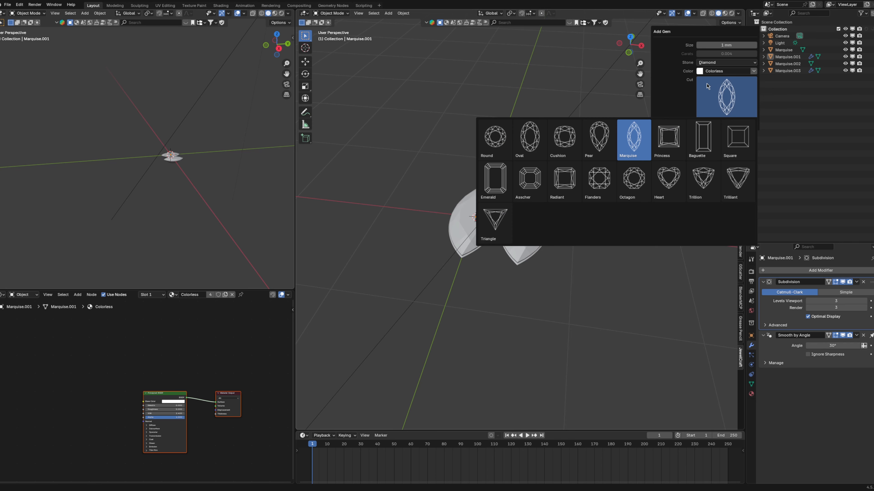
click(511, 142)
click(677, 124)
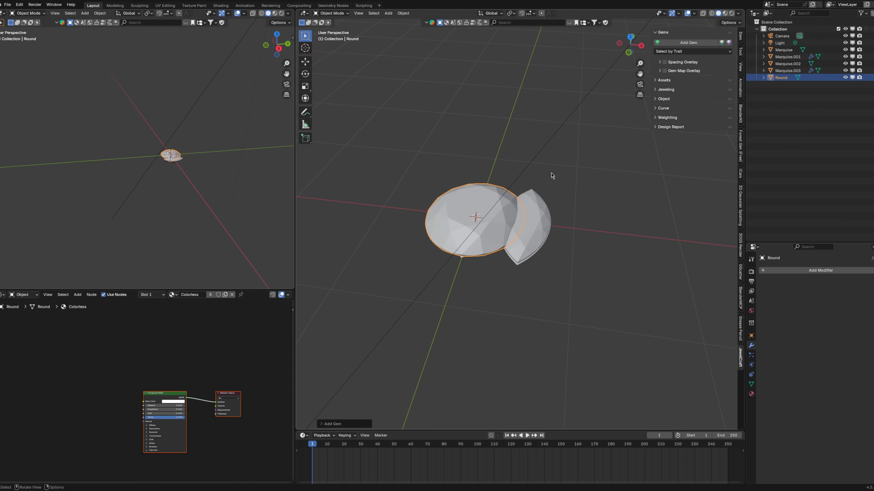
Scale the round gem to about 0.73 and move it along X to about -0.68 mm, beside the original marquise.
middle_drag(552, 175, 551, 250)
click(631, 40)
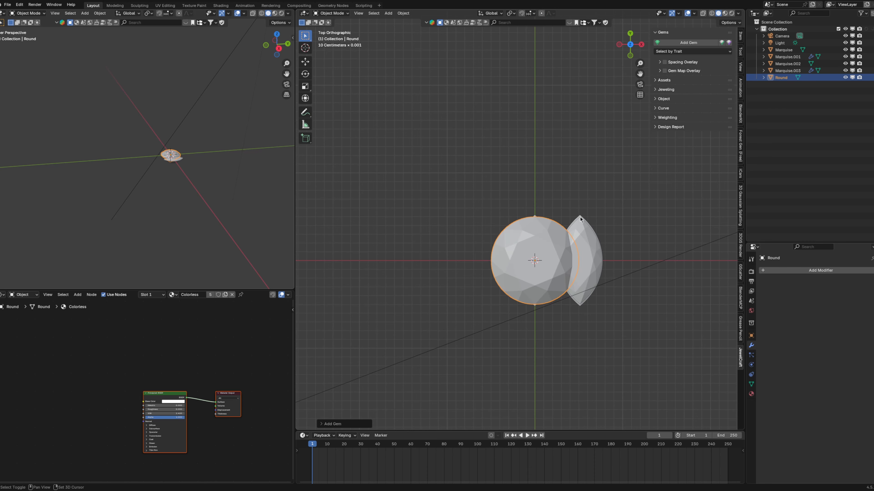
key(s)
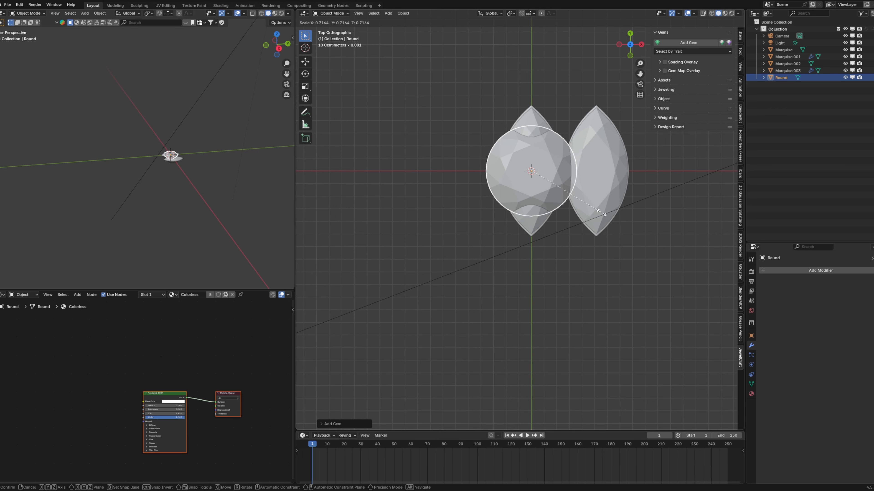
click(603, 211)
click(740, 35)
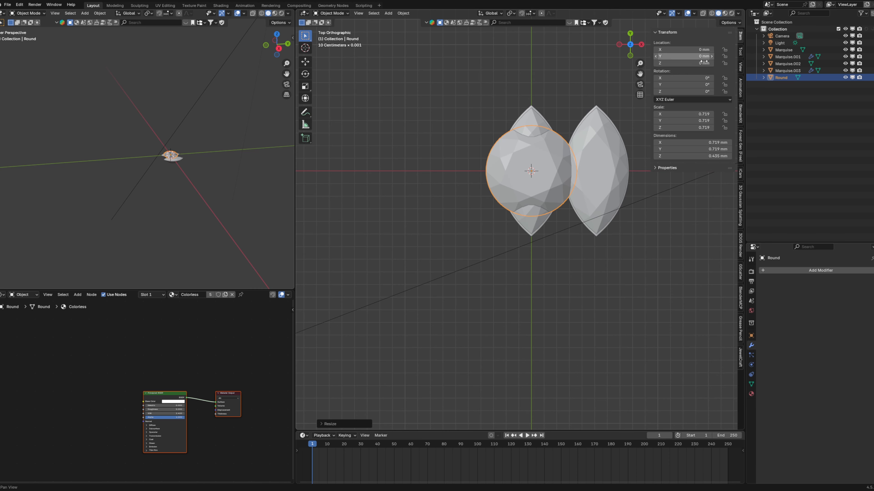
key(g)
click(489, 193)
Duplicate the round gem's girdle vertices and scale the copied loop outward to about 0.80 mm across.
key(Tab)
middle_drag(536, 282, 542, 232)
scroll(541, 232, up, 3)
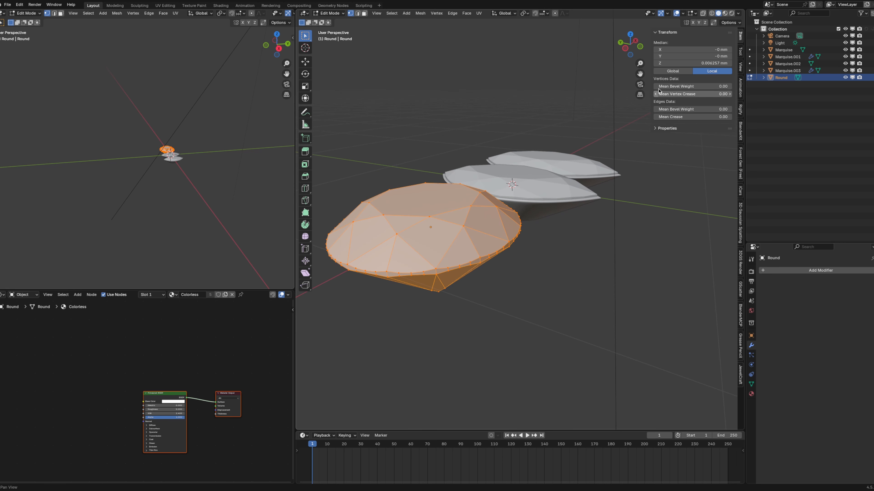
key(ctrl+KP_3)
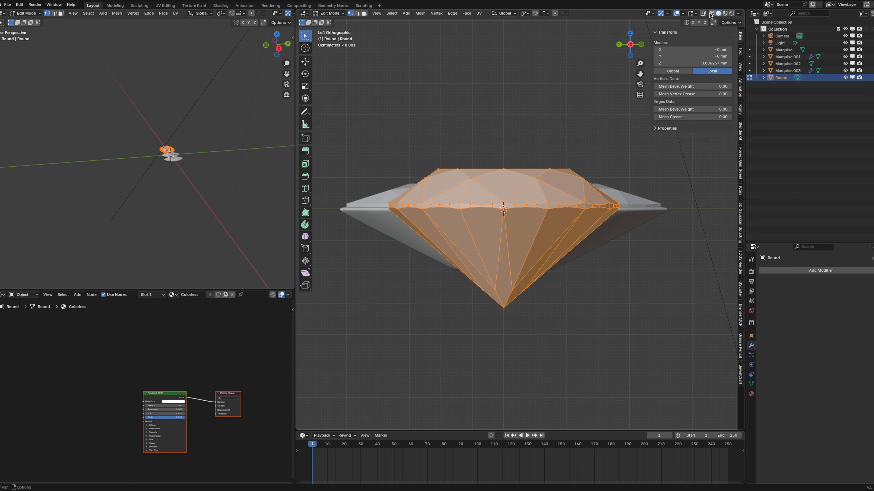
click(702, 13)
drag(382, 208, 664, 224)
middle_drag(664, 224, 604, 252)
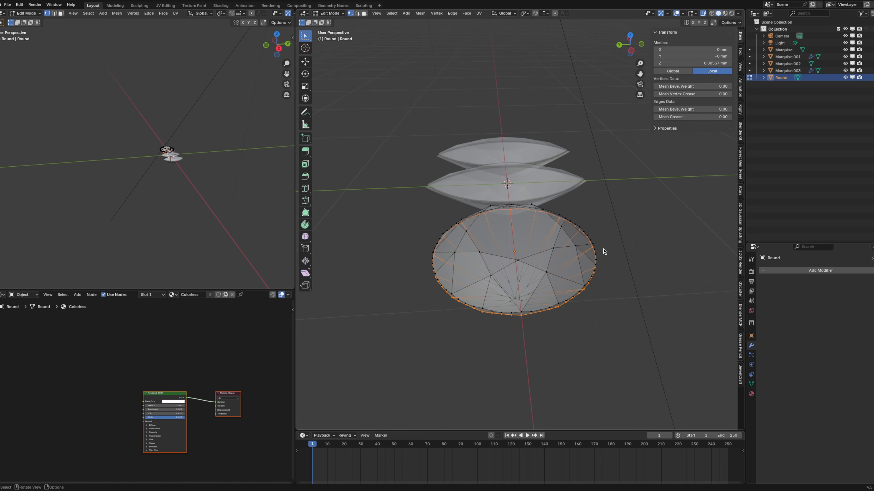
key(s)
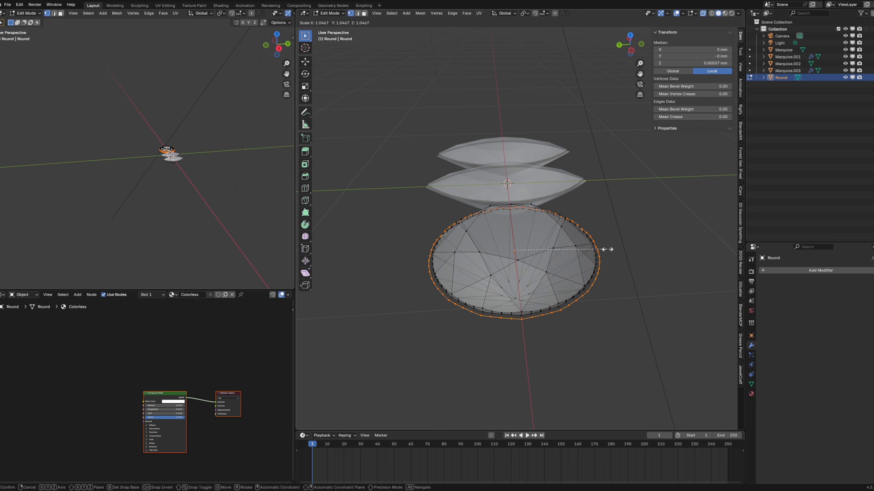
click(611, 249)
Separate the enlarged girdle loop into its own object and select it alone.
key(p)
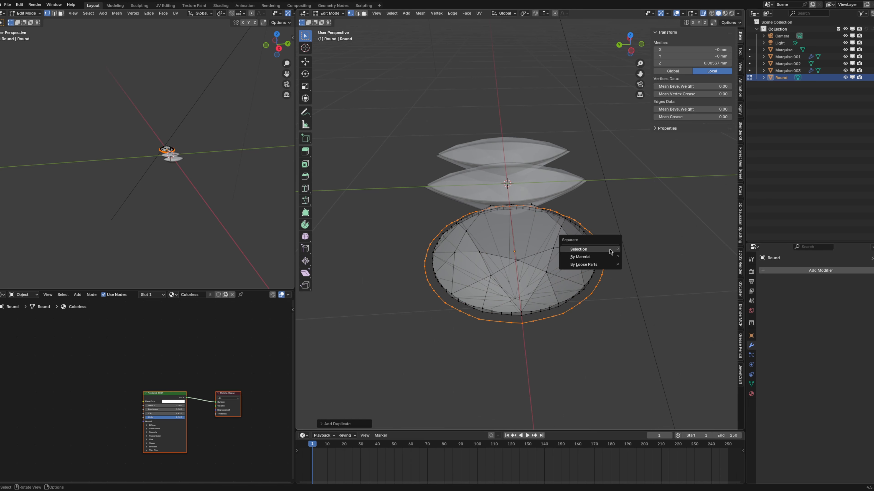
click(585, 249)
key(Tab)
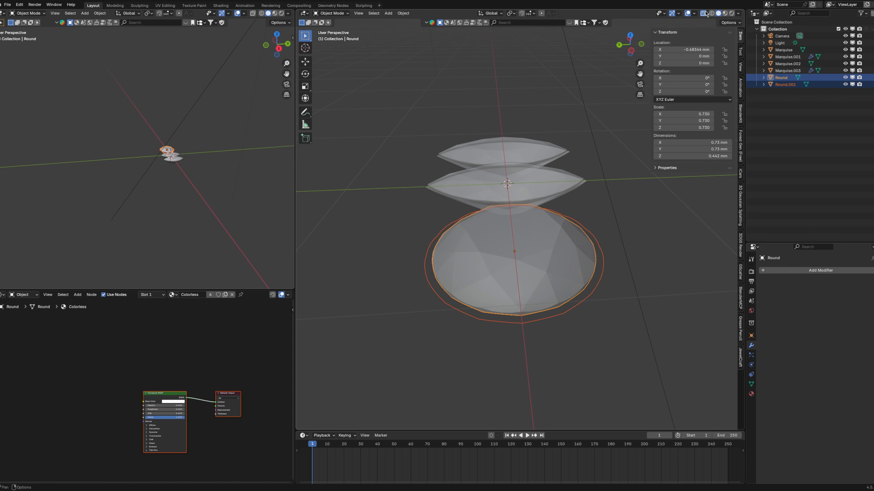
click(609, 251)
middle_drag(610, 251, 582, 248)
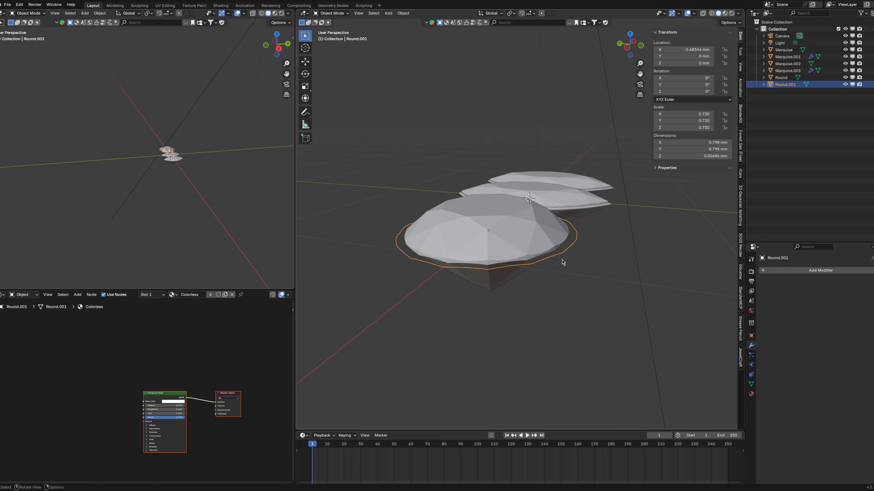
Open the separated girdle loop for mesh editing in the left orthographic view.
key(Tab)
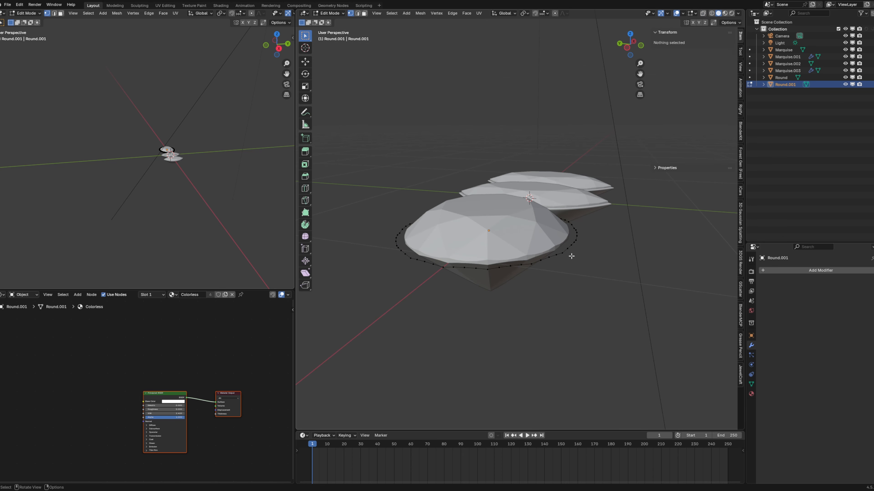
click(642, 45)
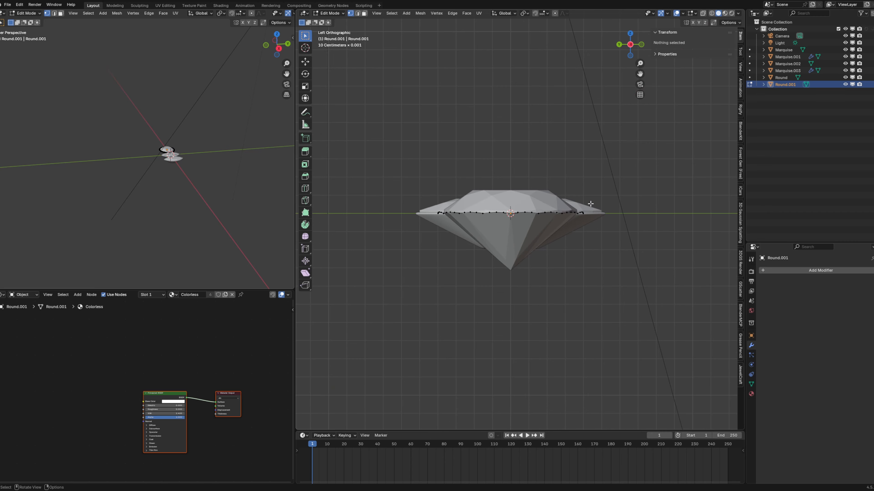
Select all vertices of the ring outline around the round gem and flatten them along the Z axis.
key(a)
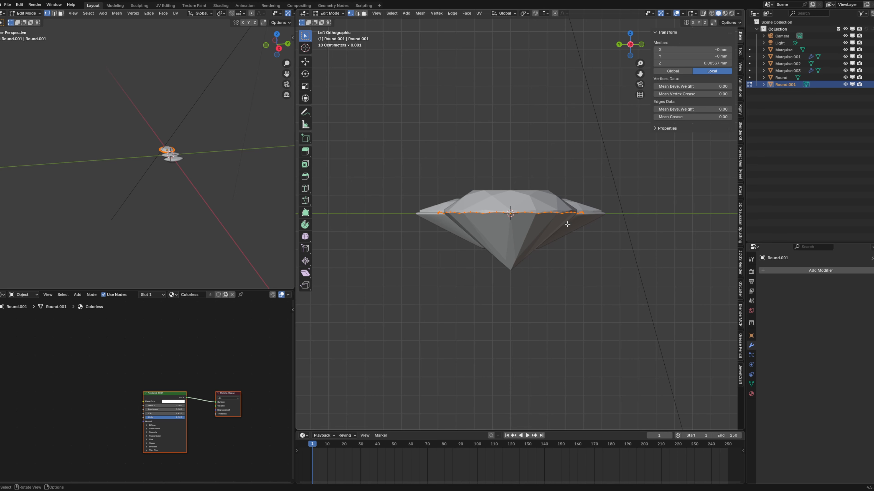
key(s)
key(z)
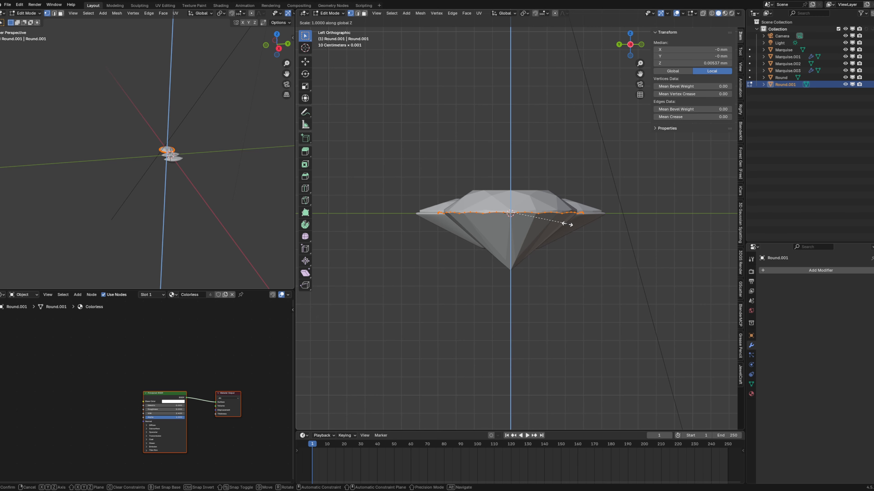
key(Return)
scroll(567, 224, up, 3)
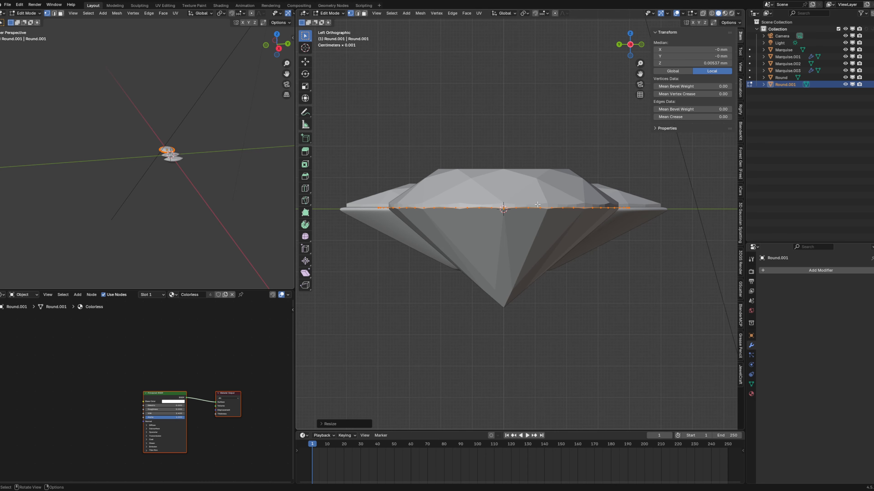
middle_drag(537, 205, 610, 258)
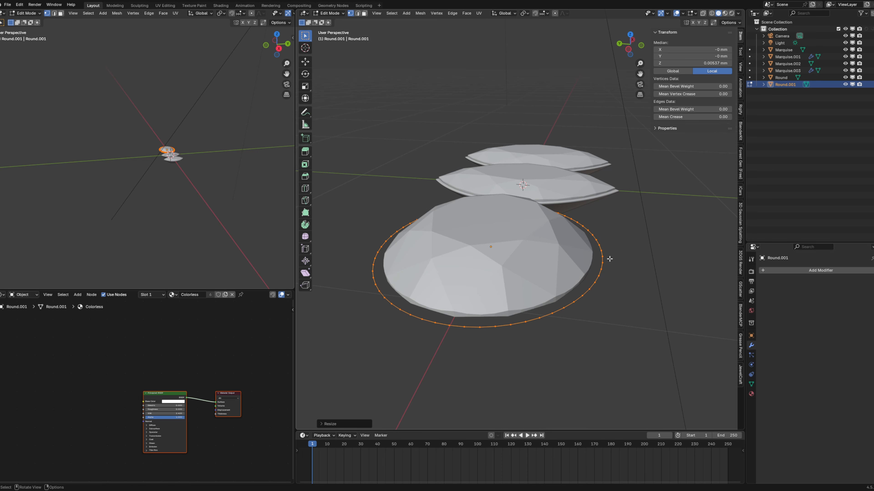
Fill the ring outline around the round gem with a face and extrude it downward about 0.33 mm.
key(f)
click(628, 49)
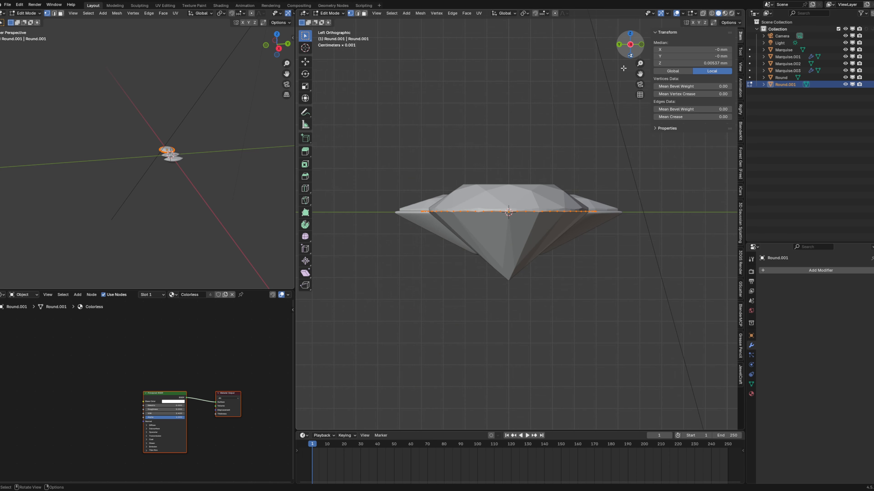
scroll(573, 214, up, 3)
key(g)
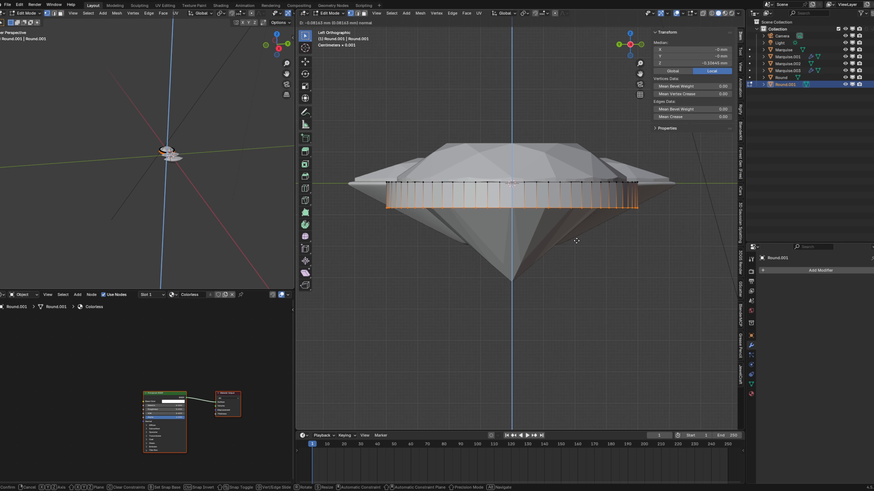
click(590, 307)
Scale the extruded bottom face inward to taper the cup, and bevel its edges with 3 segments.
key(s)
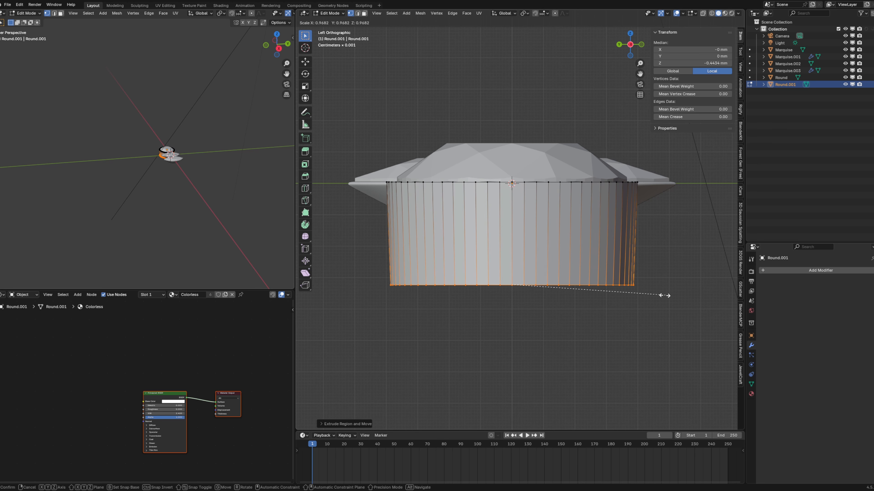
click(565, 289)
middle_drag(565, 288, 559, 253)
key(ctrl+b)
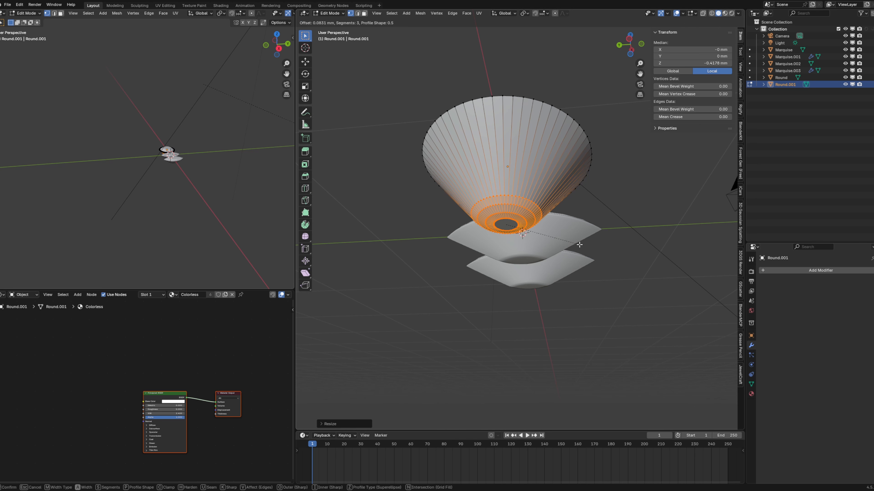
click(585, 243)
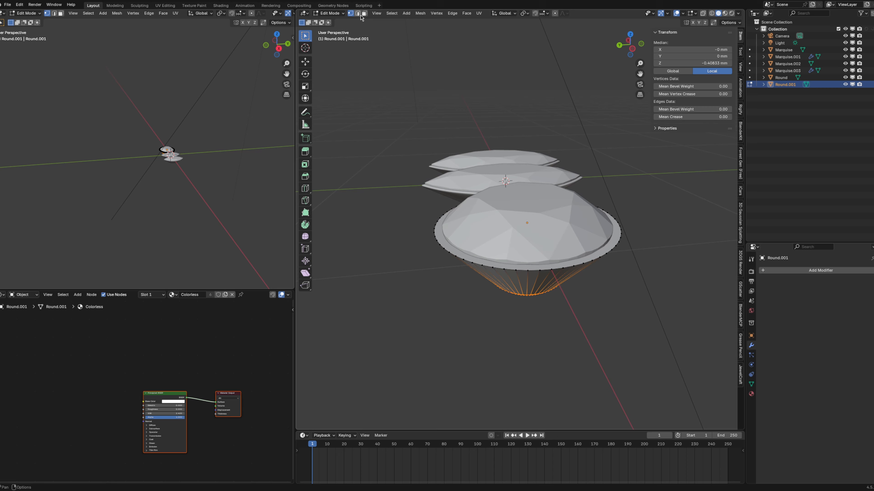
Select the cup's flat top face in face mode and delete it to open the cup.
click(363, 14)
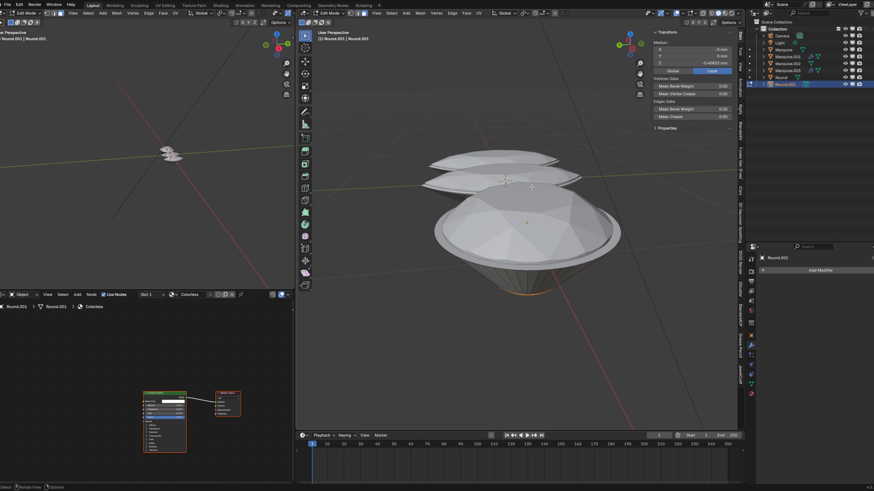
alt+click(613, 241)
key(x)
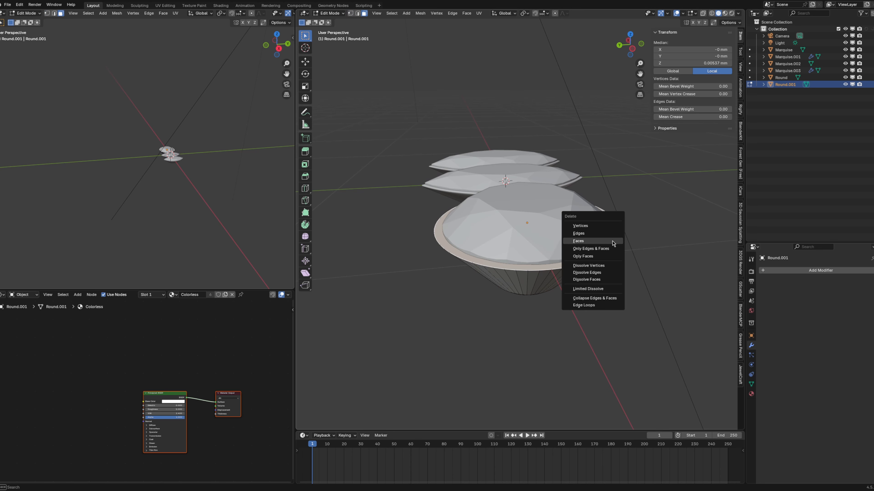
click(612, 241)
Select the cup's open rim edge loop and extrude it slightly inward by scaling to form a narrow lip.
middle_drag(611, 241, 599, 277)
scroll(605, 243, up, 3)
click(350, 14)
alt+click(561, 237)
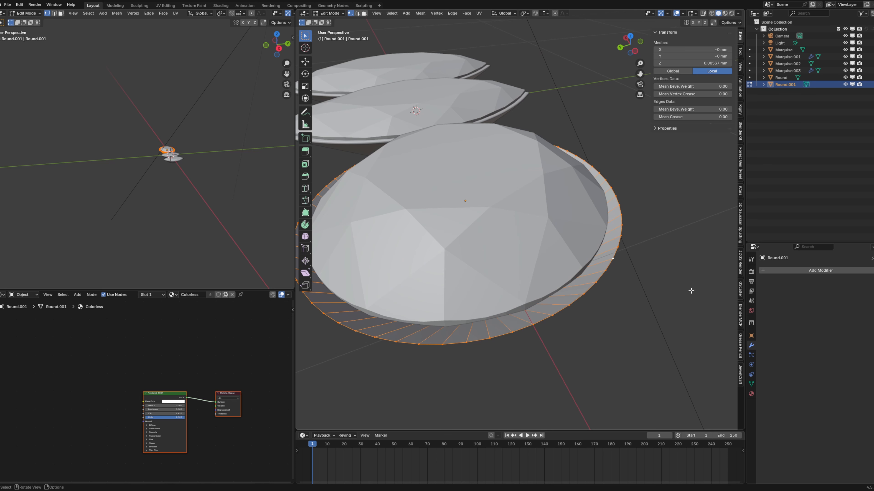
key(s)
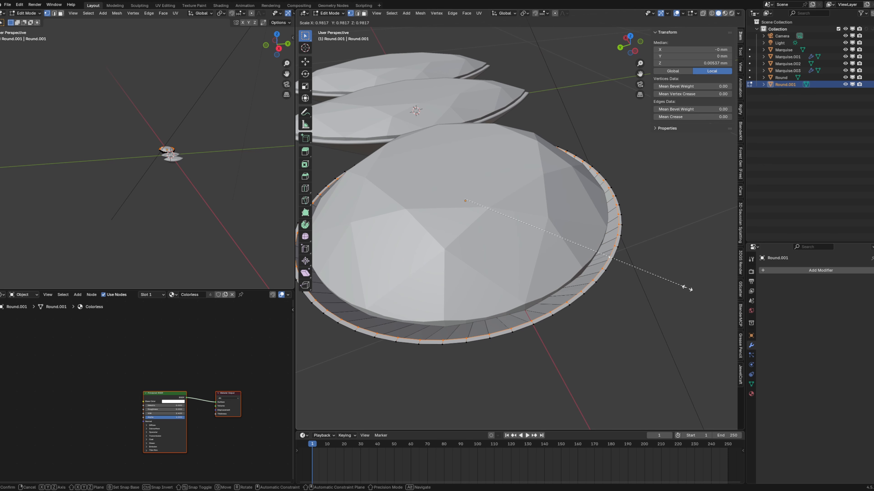
click(671, 282)
middle_drag(671, 282, 676, 296)
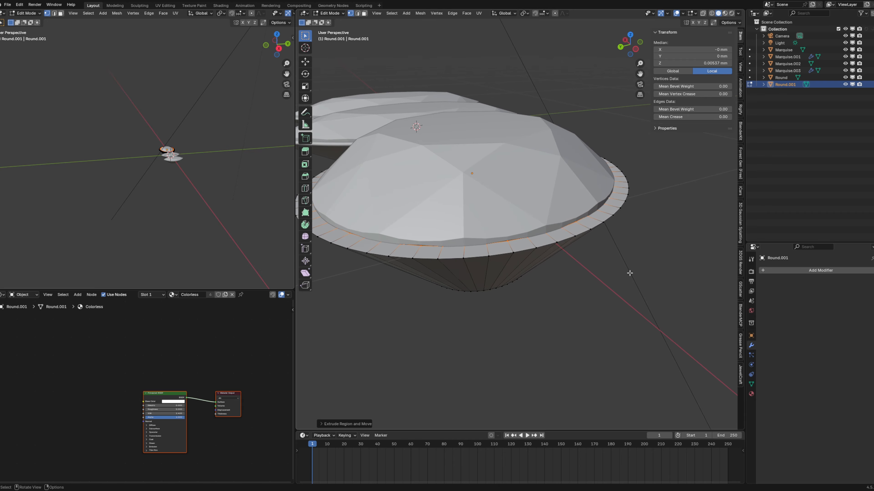
Bevel the outer edge loop of the cup's rim slightly and return to Object Mode.
alt+click(597, 229)
key(ctrl+b)
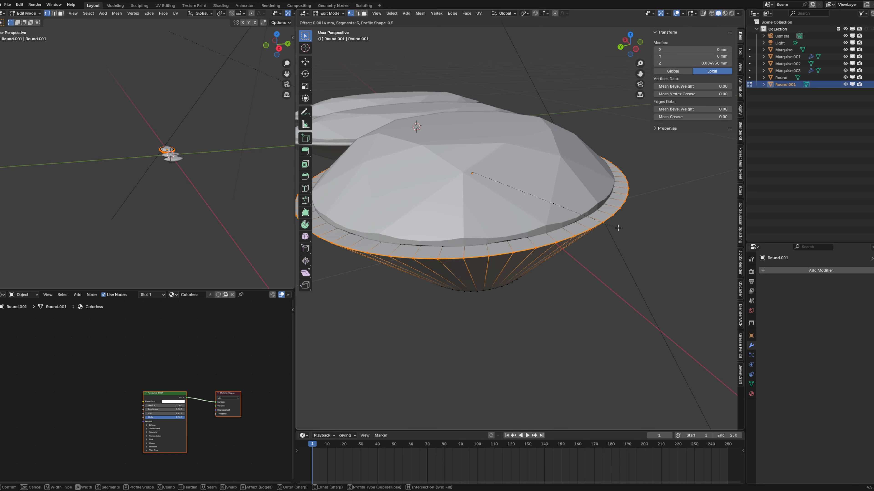
click(628, 227)
key(Tab)
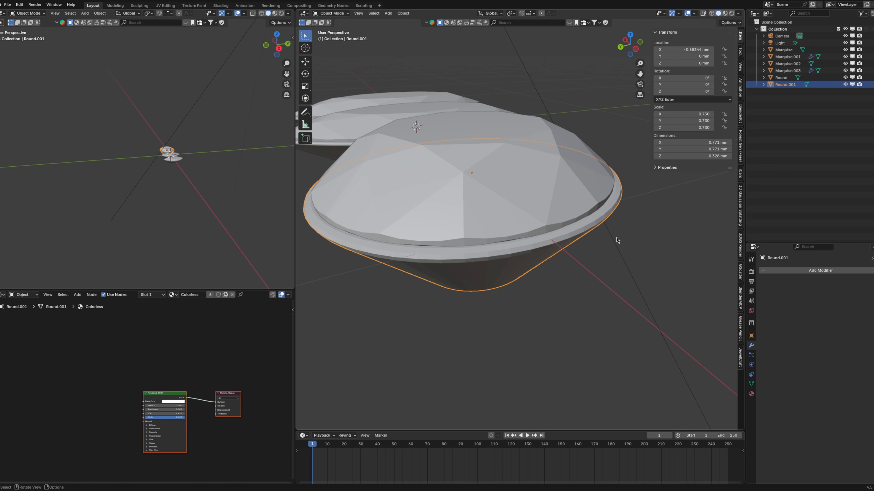
Add a Subdivision modifier to the cup and set its viewport level to 3.
click(838, 272)
text(s)
key(Return)
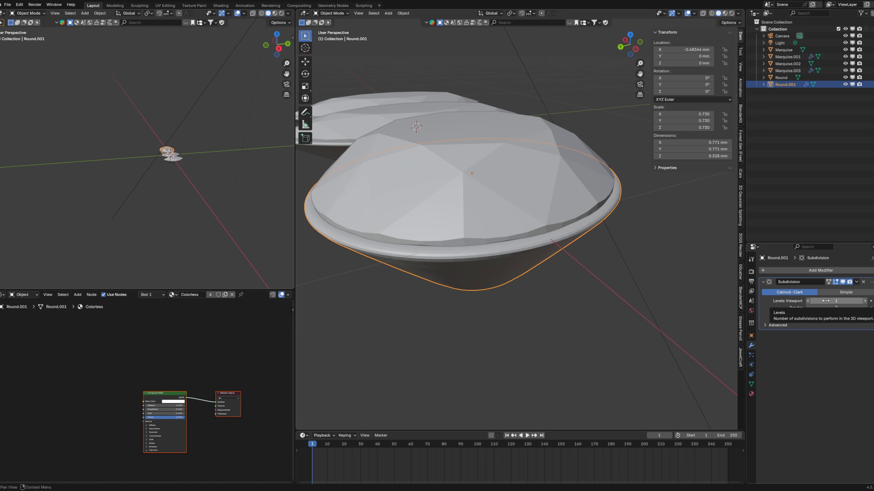
click(825, 300)
text(3)
key(Return)
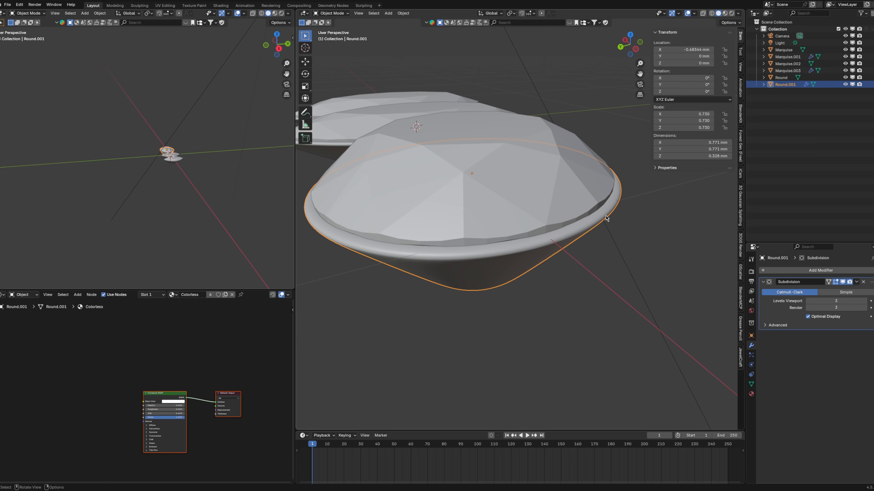
Raise the cup about 0.004 mm along the Z axis so it sits closer under the round gem.
click(619, 222)
middle_drag(629, 235, 562, 230)
click(505, 196)
key(KP_Decimal)
scroll(602, 285, up, 3)
key(g)
key(z)
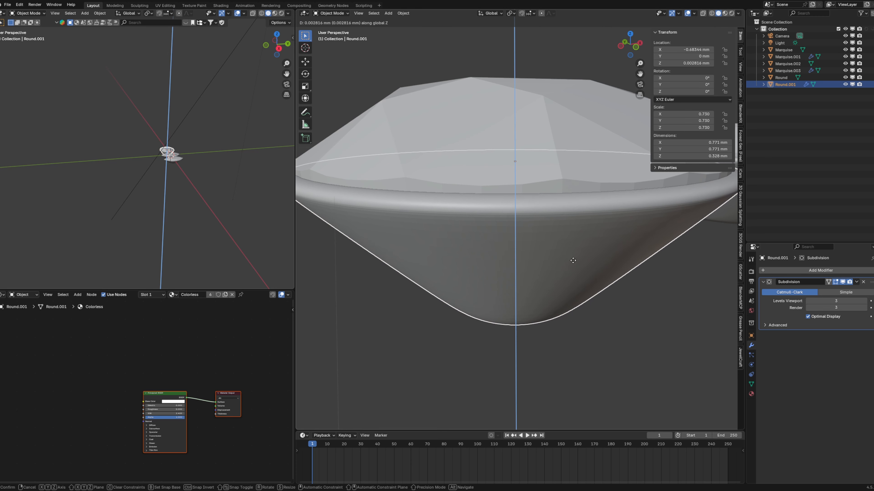
click(569, 260)
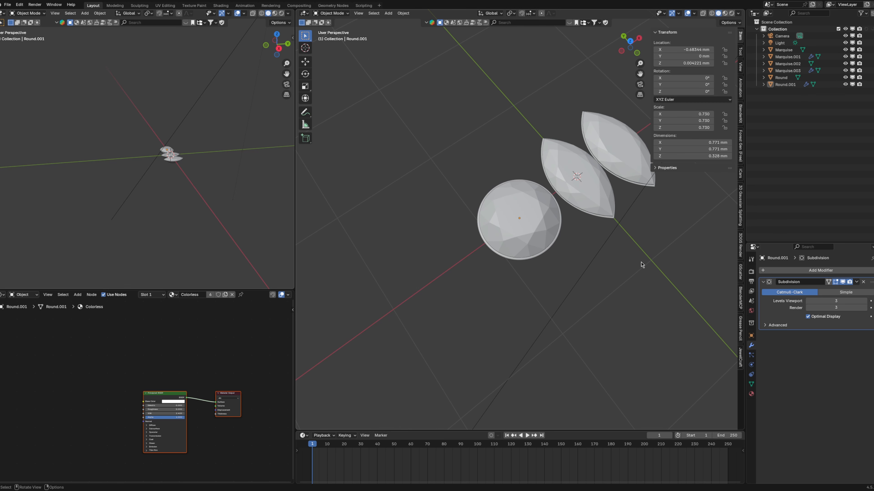
shift+middle_drag(611, 236, 595, 263)
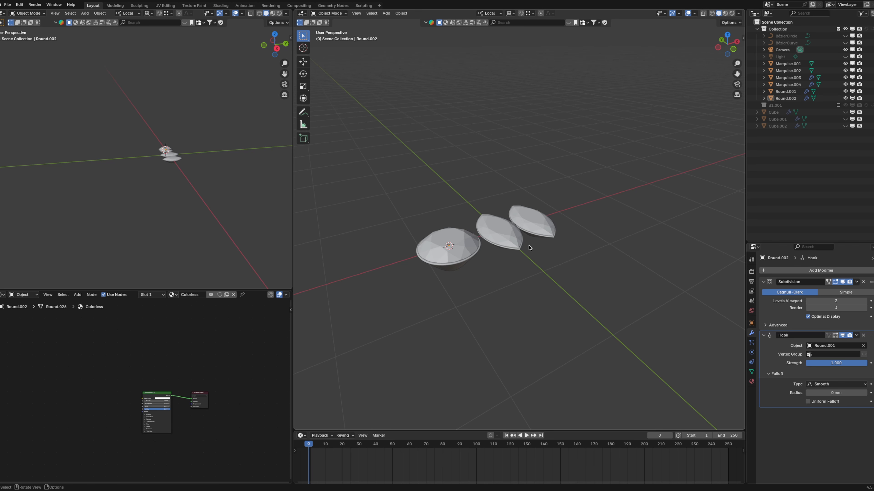
Select both the round gem and its cup in front view and enter Edit Mode on them together.
middle_drag(529, 247, 587, 236)
key(KP_1)
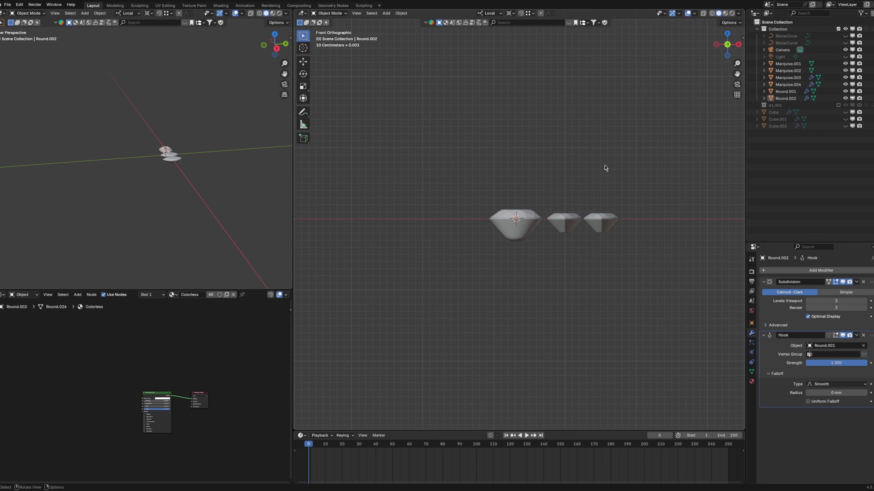
scroll(610, 201, up, 5)
shift+middle_drag(667, 216, 630, 206)
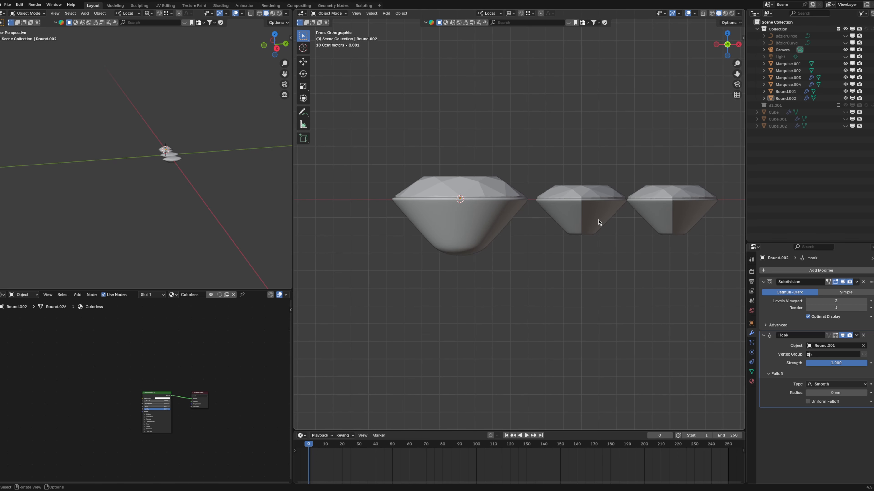
key(Tab)
scroll(494, 249, up, 3)
shift+middle_drag(494, 249, 552, 231)
key(Tab)
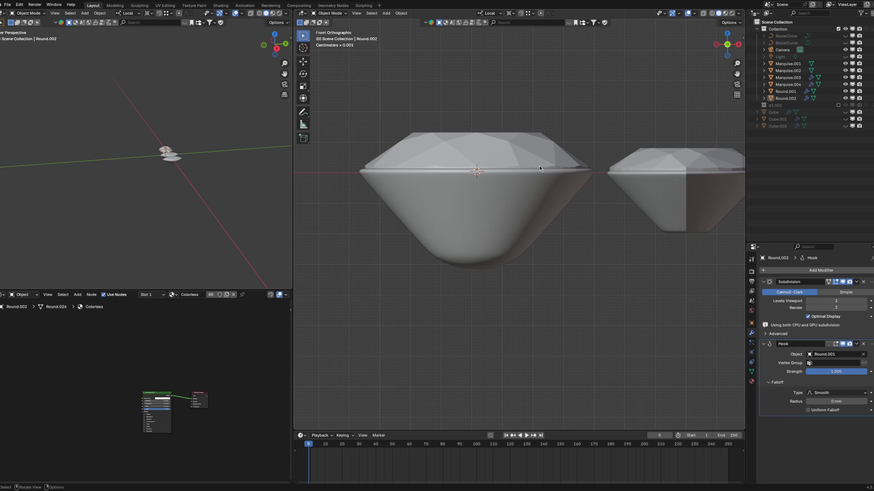
shift+click(539, 166)
shift+click(526, 187)
key(Tab)
scroll(529, 189, up, 2)
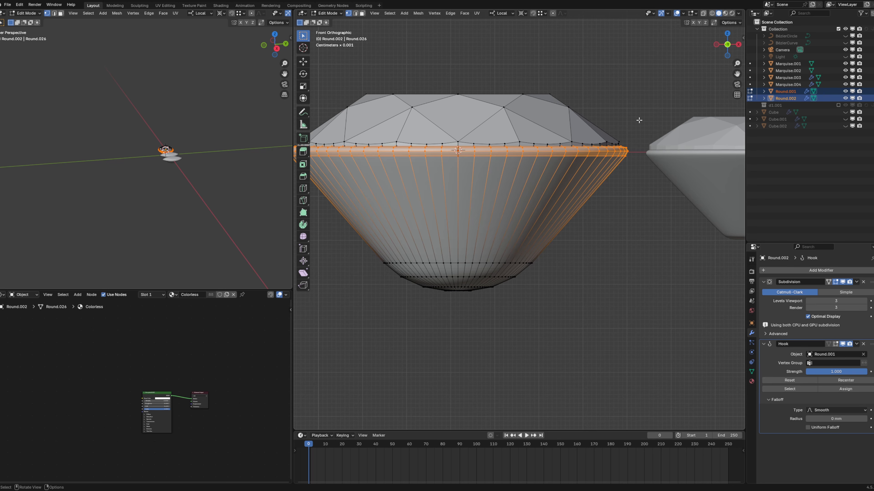
With X-ray on, select the cup's lower vertices and move them up along Z to make the cup shallower.
click(705, 14)
drag(380, 205, 595, 316)
scroll(594, 254, down, 2)
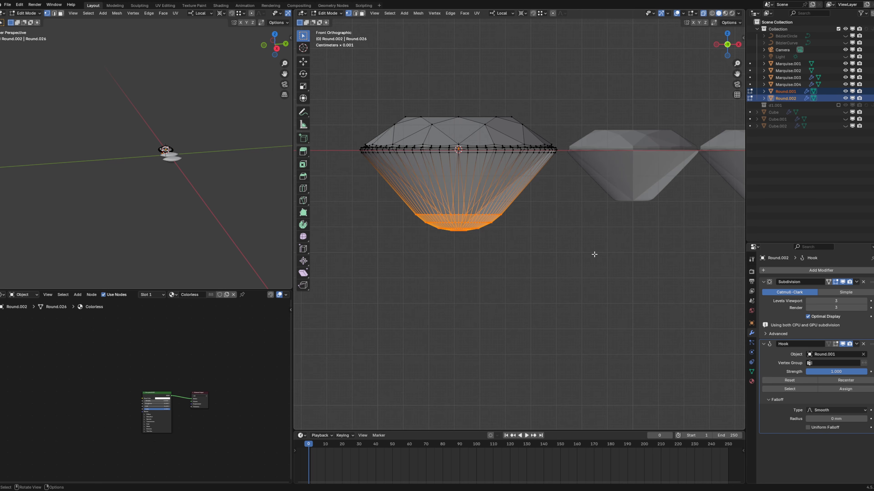
key(g)
key(z)
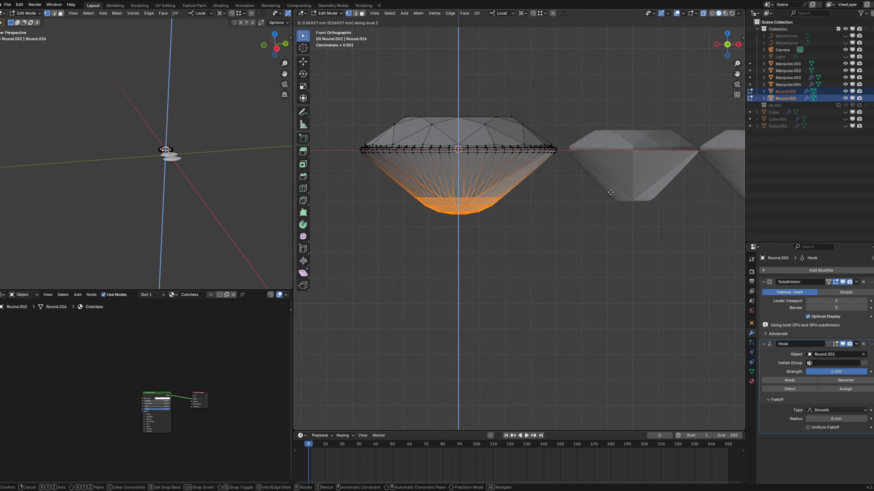
click(616, 178)
key(Tab)
scroll(649, 164, down, 2)
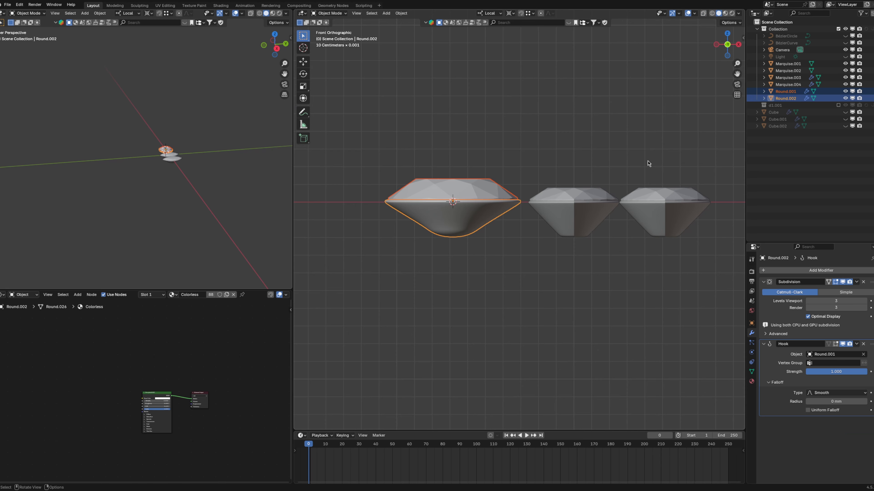
In top view, move the round gem and cup about 0.044 mm along local X to meet the neighbouring marquise setting.
click(727, 34)
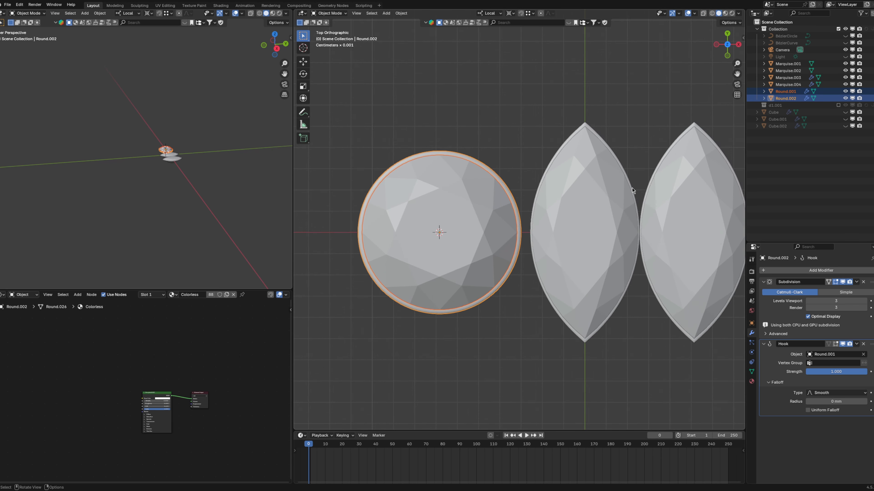
scroll(434, 198, up, 2)
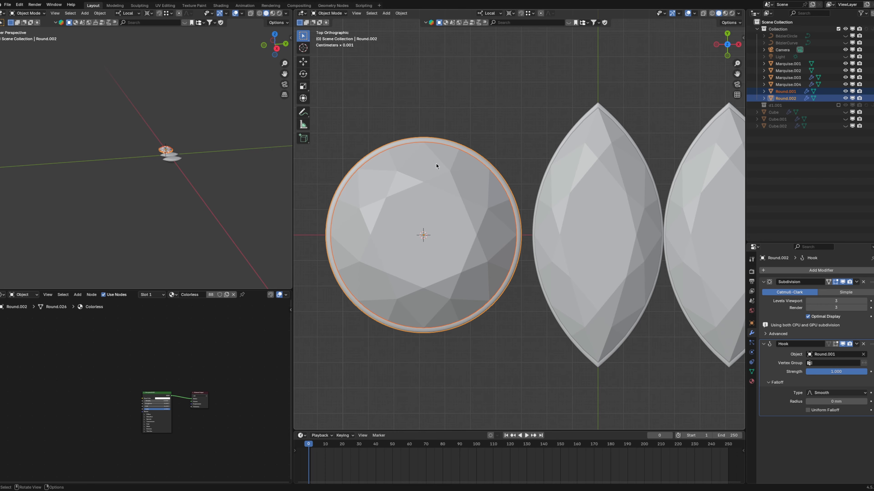
scroll(485, 197, up, 2)
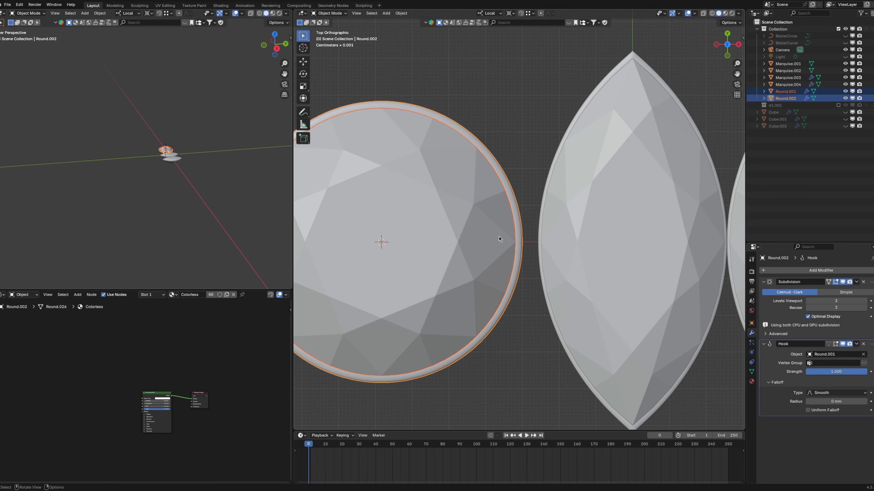
key(g)
key(x)
key(x)
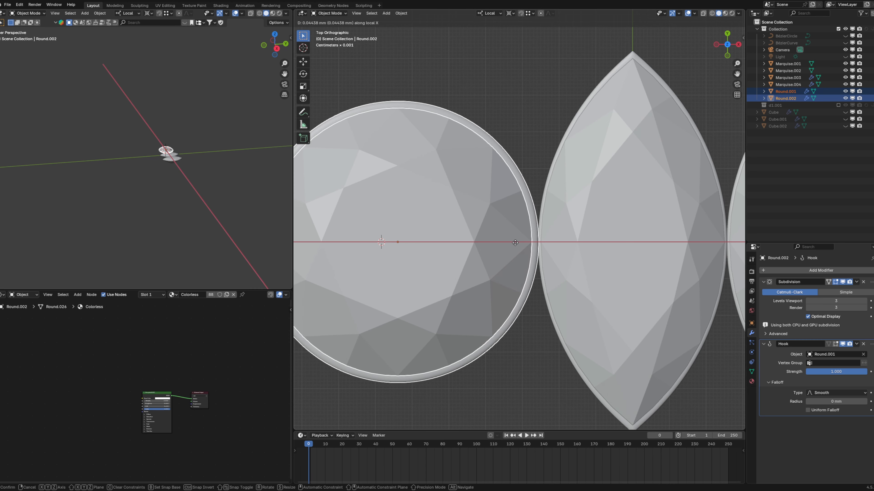
click(515, 242)
scroll(515, 243, up, 3)
scroll(515, 242, down, 4)
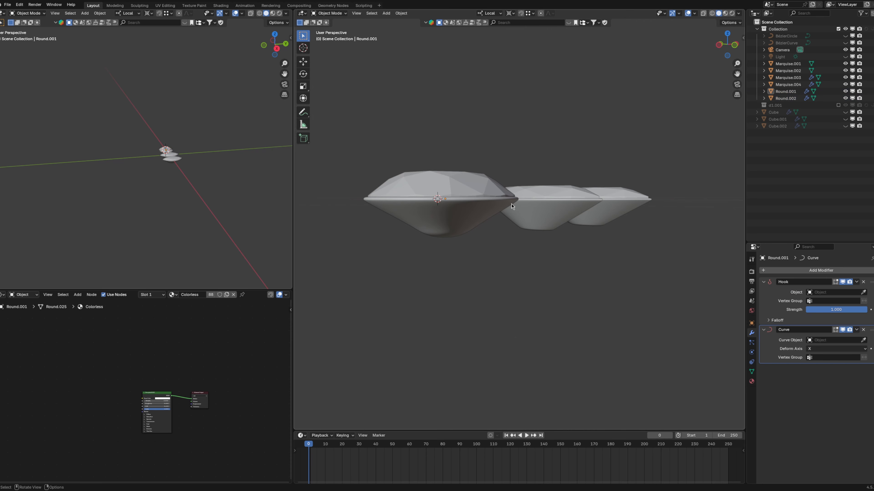
Parent the cup to the round gem.
click(499, 210)
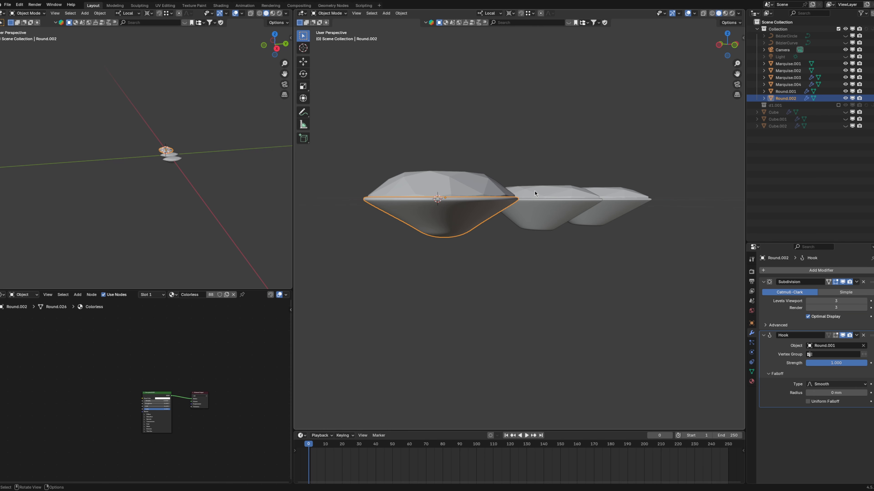
key(ctrl+p)
click(482, 188)
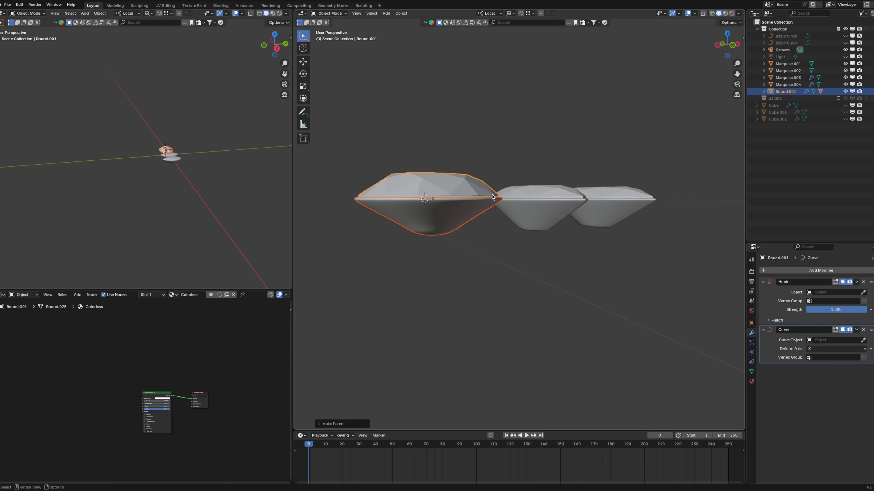
Parent each of the two marquise cups to its own marquise gem with Object (Keep Transform).
shift+middle_drag(580, 213, 517, 236)
click(500, 231)
shift+click(500, 215)
key(ctrl+p)
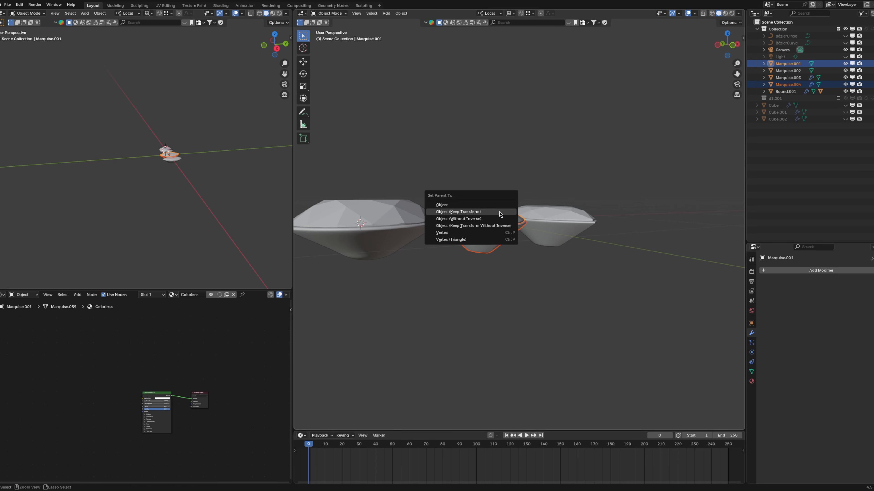
click(501, 212)
click(482, 227)
shift+click(566, 217)
key(ctrl+p)
click(566, 213)
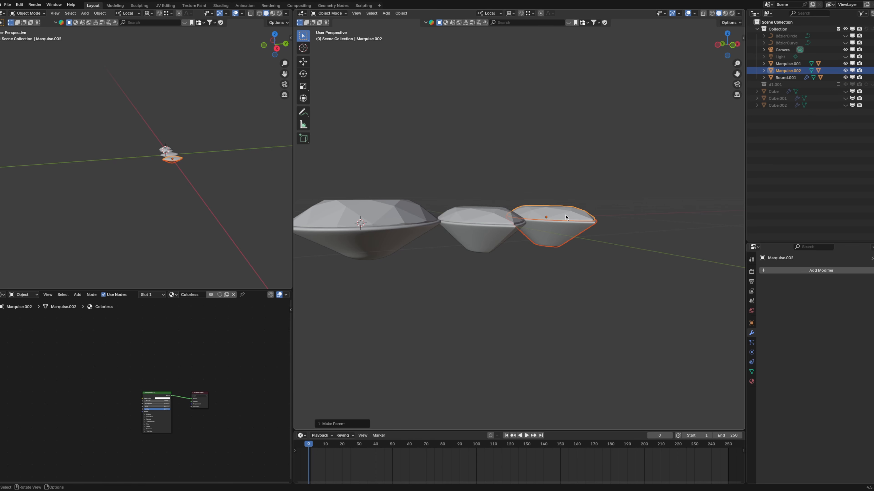
Move the round gem setting along Y to 1.7767 mm and snap the 3D cursor to it in top view.
click(502, 217)
key(g)
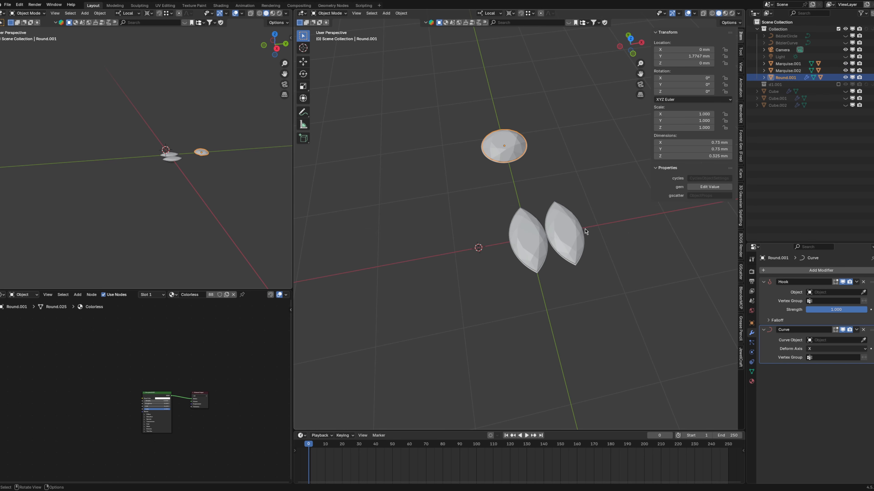
middle_drag(586, 231, 533, 253)
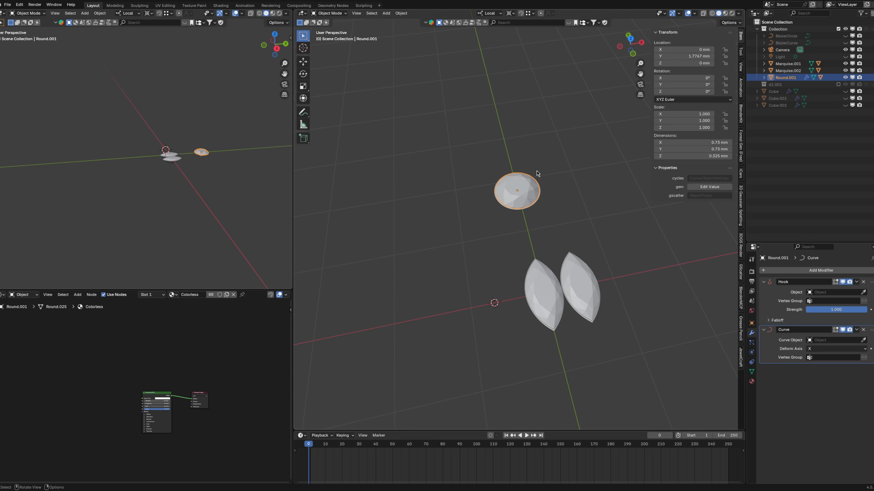
click(631, 38)
key(shift+s)
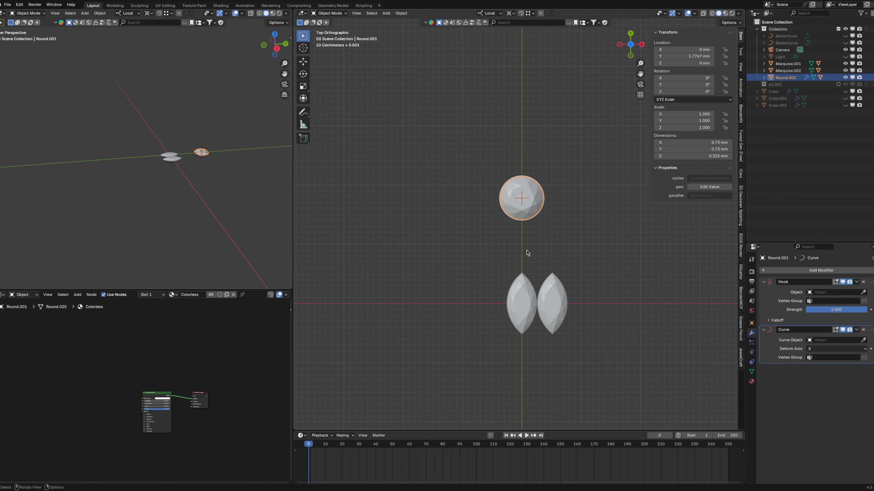
Snap the marquise setting at the origin onto the 3D cursor at the round gem's centre.
click(526, 283)
key(shift+s)
click(542, 224)
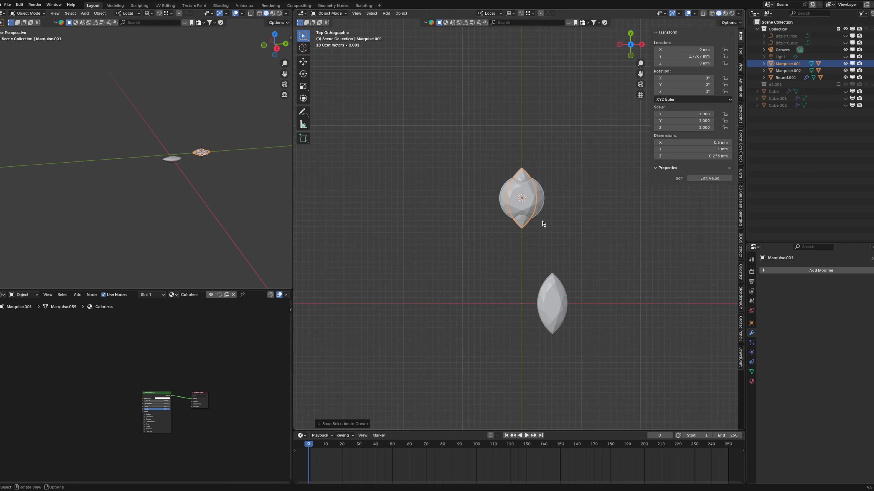
shift+middle_drag(552, 189, 566, 202)
Return the 3D cursor to the world origin and rotate the marquise about 20.9° around it until it meets the round gem.
key(shift+s)
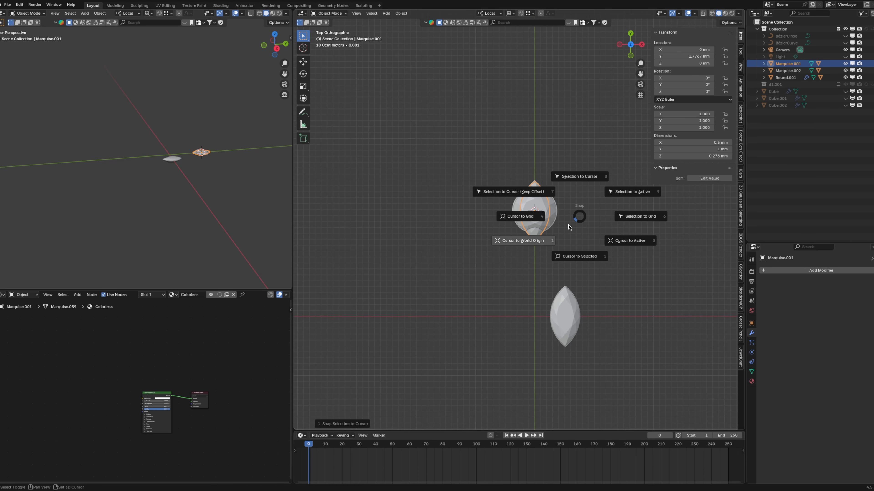
click(542, 252)
scroll(585, 178, up, 4)
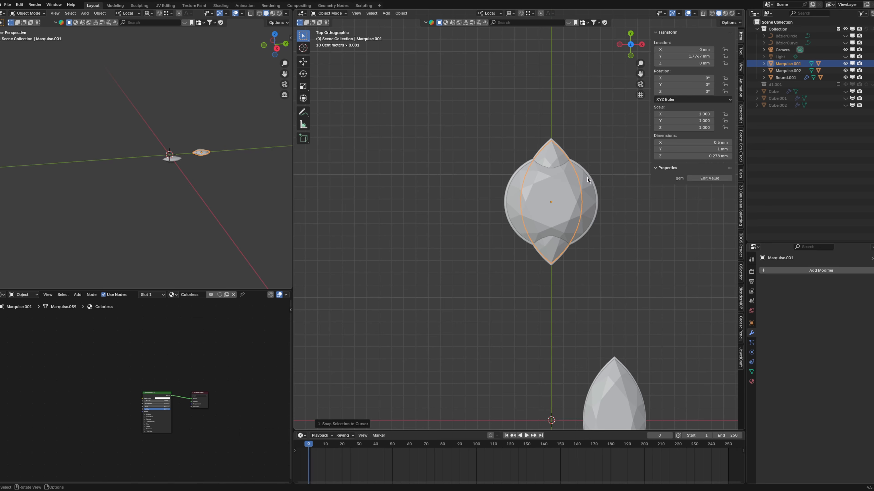
key(r)
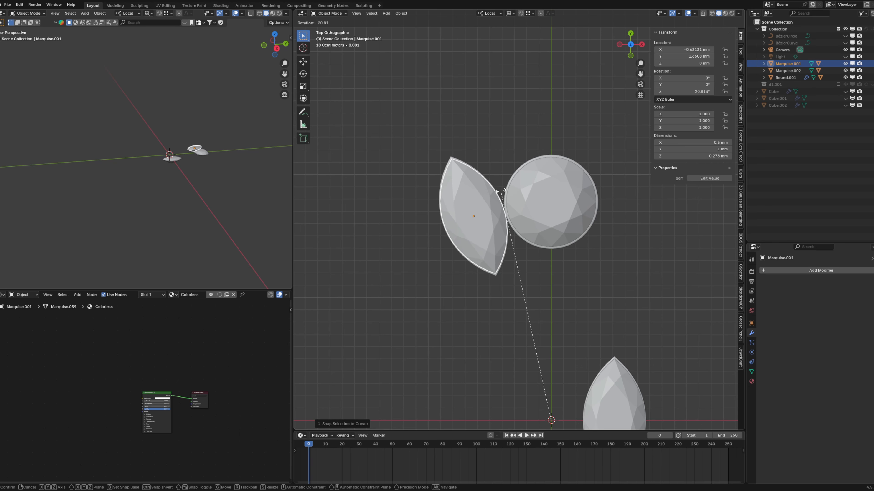
click(500, 191)
scroll(493, 214, up, 7)
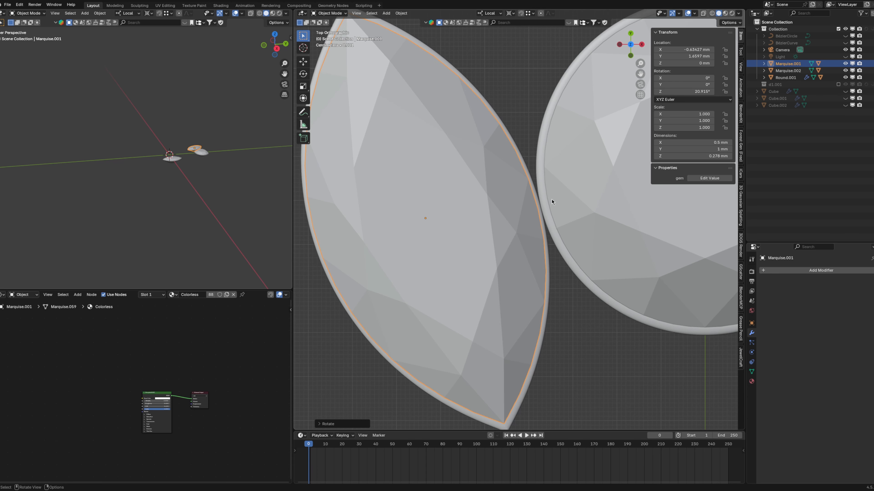
Delete the leftover marquise setting near the world origin.
scroll(543, 208, down, 8)
drag(579, 289, 631, 404)
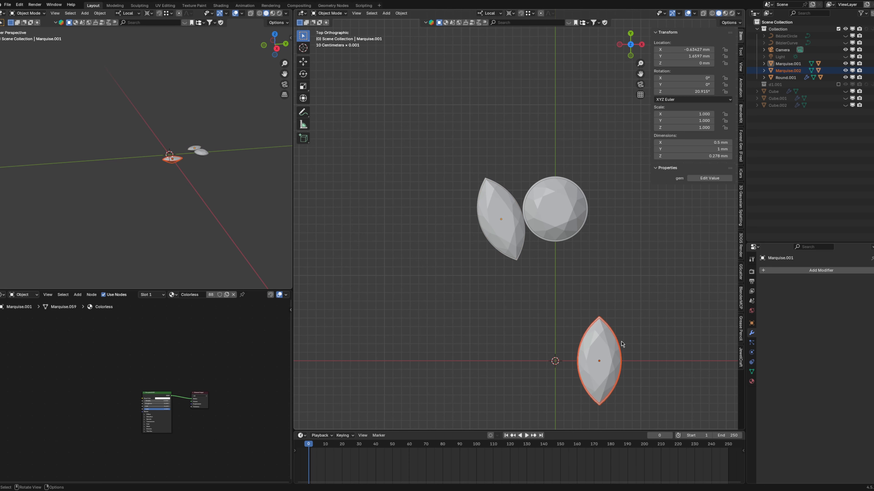
key(Delete)
Duplicate the remaining marquise gem with its cup and rotate the copy about 17° around the 3D cursor, beside the original marquise.
scroll(561, 270, up, 3)
click(514, 258)
middle_drag(513, 269, 518, 215)
click(512, 218)
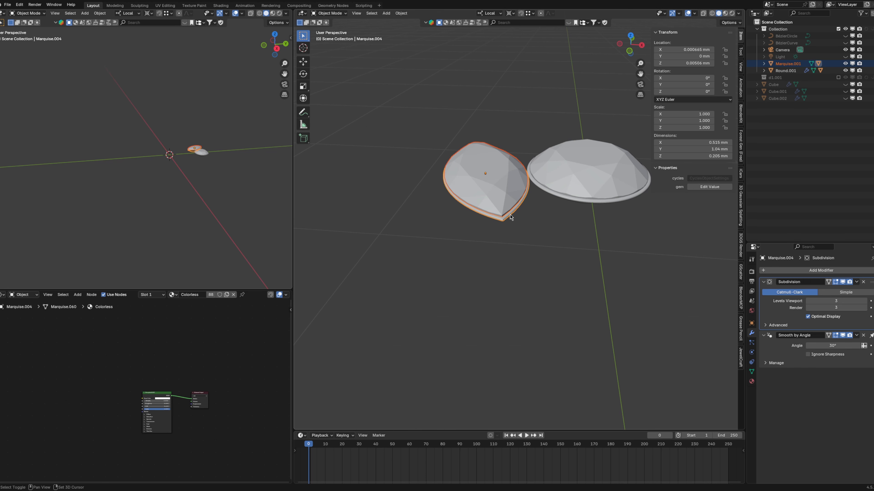
click(630, 36)
key(shift+d)
key(r)
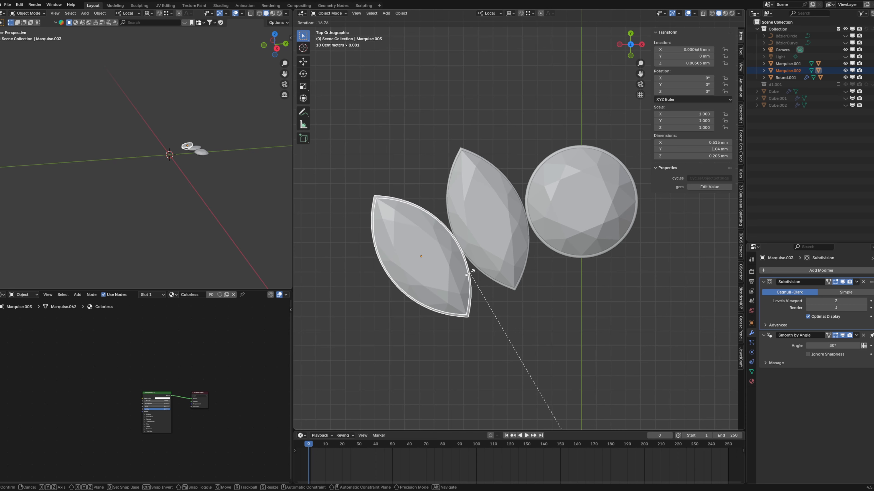
alt+scroll(443, 260, up, 4)
click(567, 327)
scroll(554, 340, down, 4)
shift+middle_drag(555, 340, 503, 168)
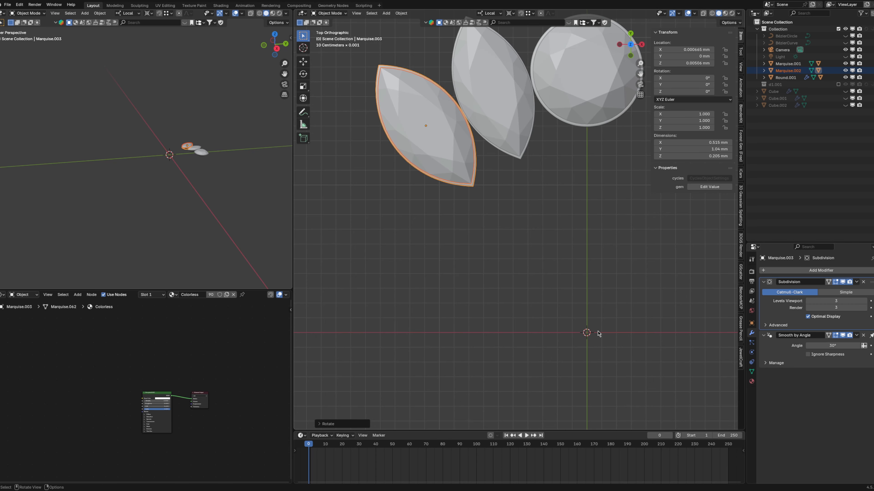
With the 3D Cursor as pivot, duplicate the round and both marquise settings and rotate the copies about 58.7° around the origin.
click(510, 14)
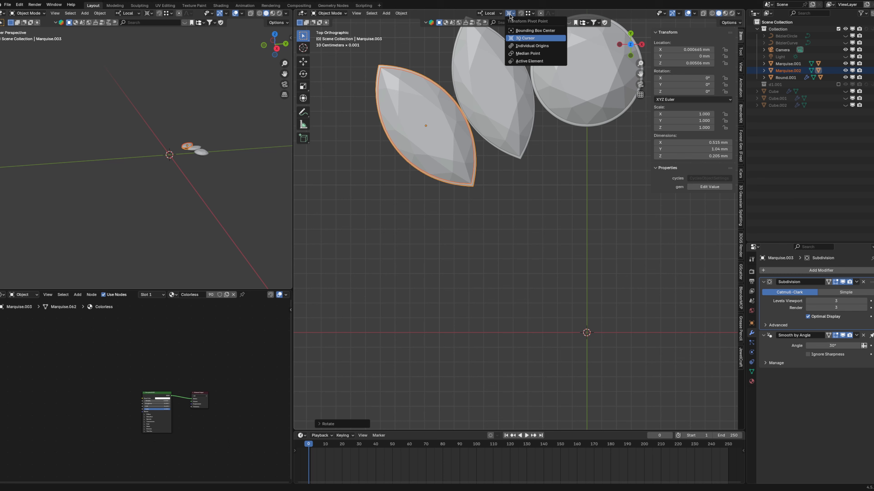
click(524, 39)
scroll(535, 161, down, 3)
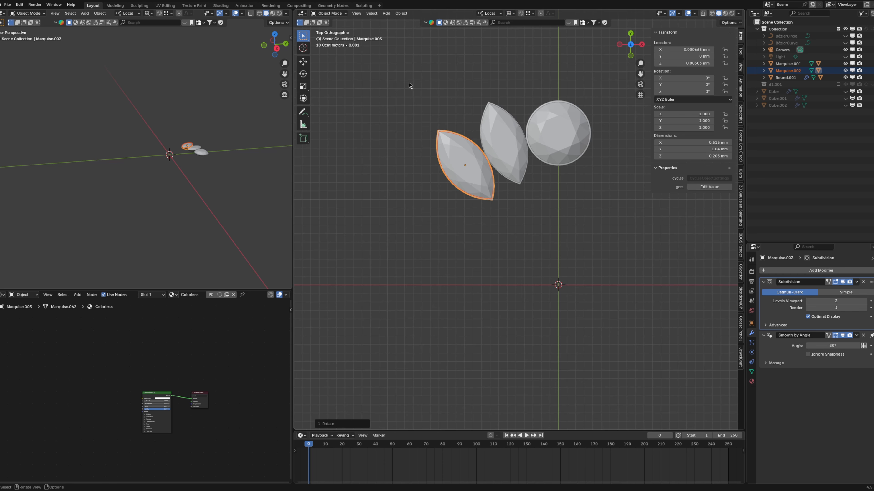
drag(409, 85, 628, 215)
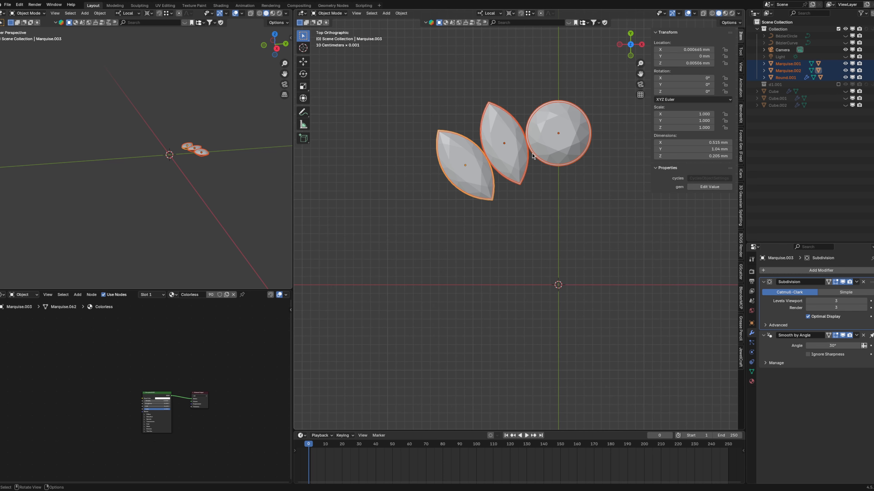
scroll(575, 209, up, 1)
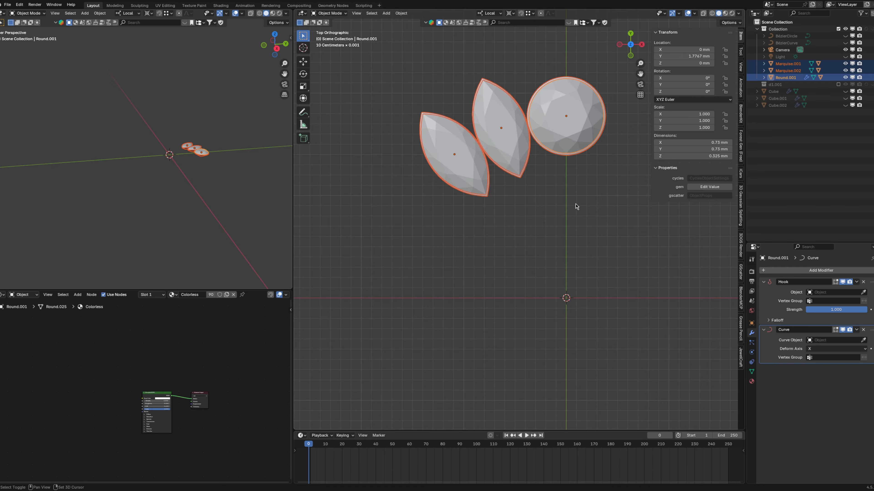
key(shift+d)
key(r)
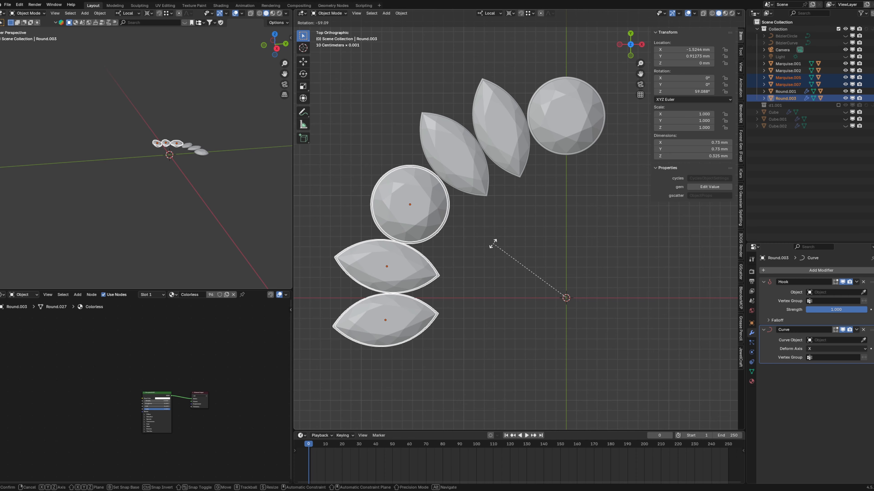
click(491, 238)
scroll(487, 224, up, 4)
shift+middle_drag(486, 224, 648, 262)
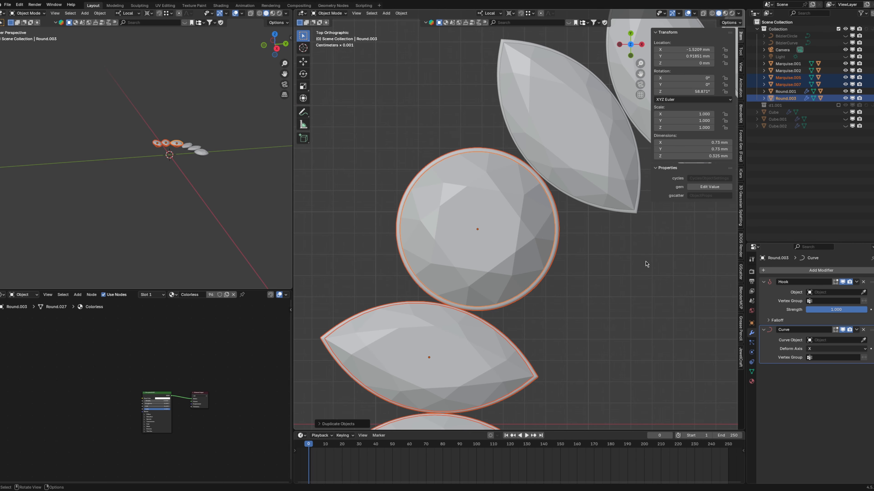
scroll(645, 264, up, 3)
scroll(570, 209, down, 8)
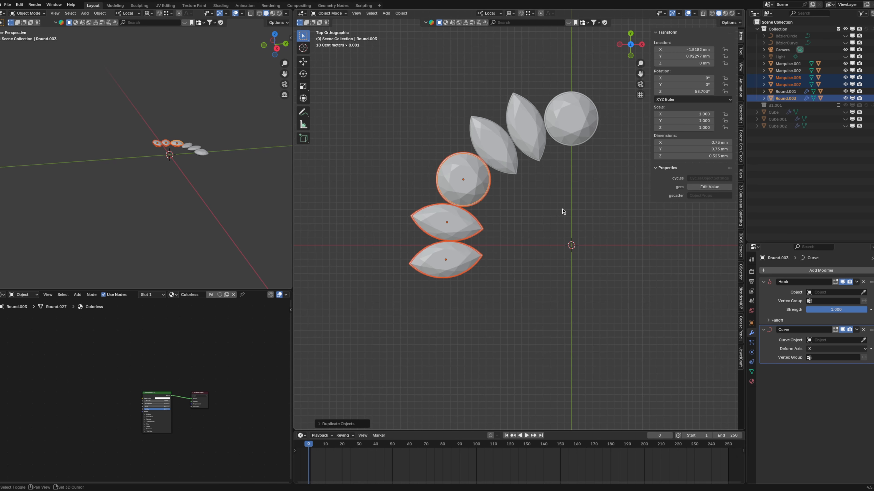
Repeat the last duplicate-and-rotate until the gem settings form a full ring around the origin.
key(shift+r)
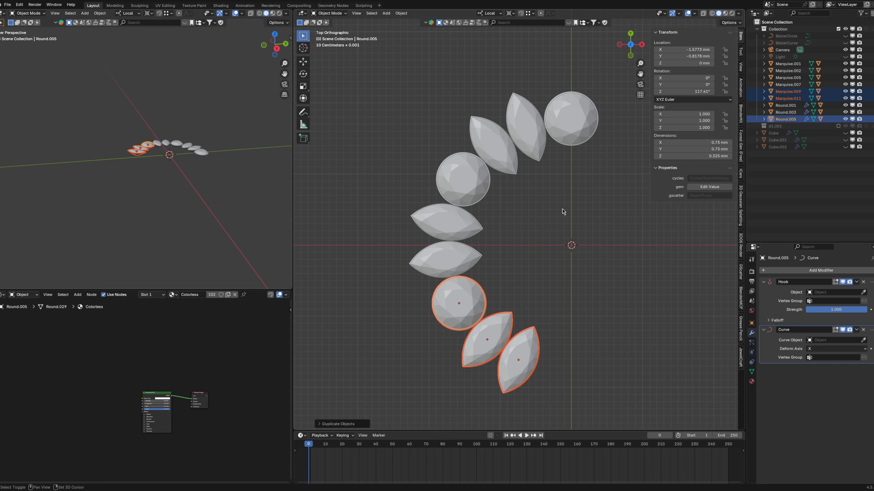
key(shift+r)
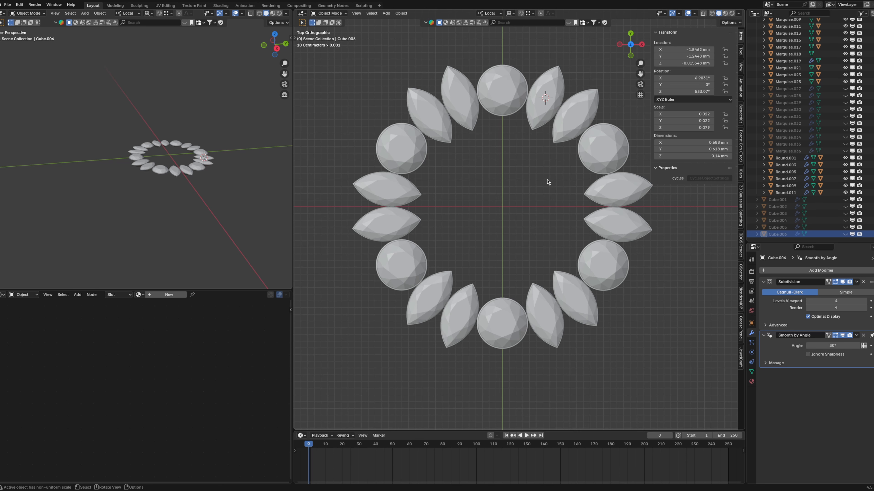
Unhide the prong objects Cube.001 to Cube.006 and Marquise.027 to Marquise.036.
middle_drag(544, 211, 546, 172)
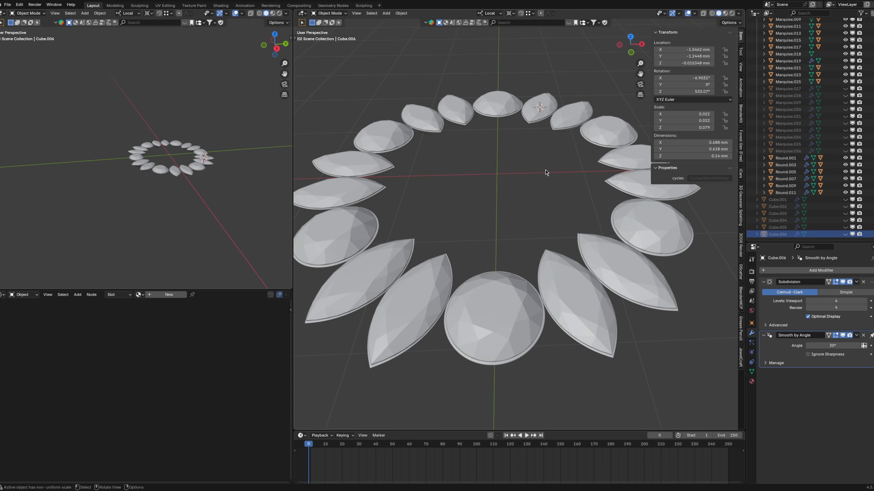
drag(845, 199, 845, 234)
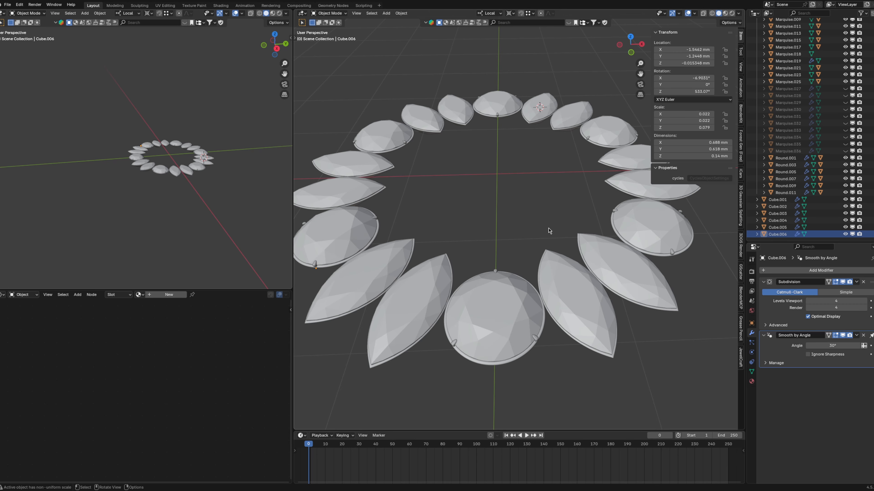
middle_drag(550, 230, 568, 226)
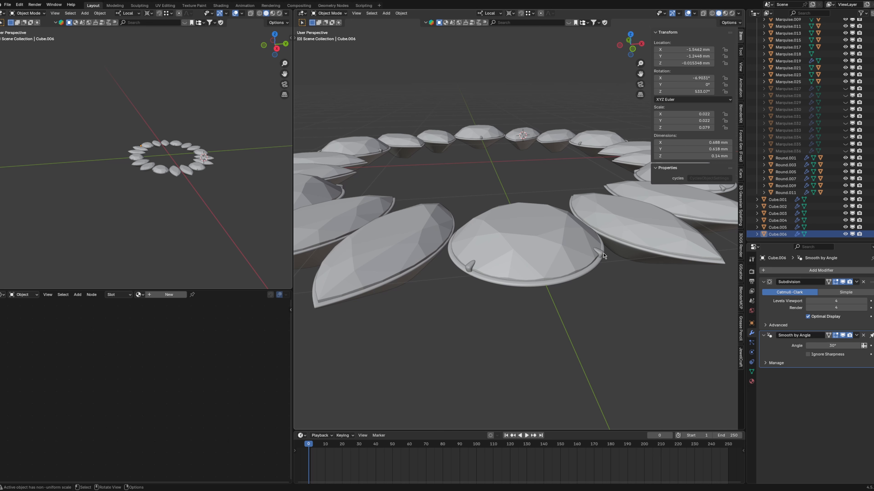
drag(845, 88, 845, 130)
middle_drag(605, 162, 543, 219)
middle_drag(559, 140, 537, 165)
Add a torus at the 3D cursor and rotate it 90° about Y.
key(shift+a)
click(564, 288)
text(r)
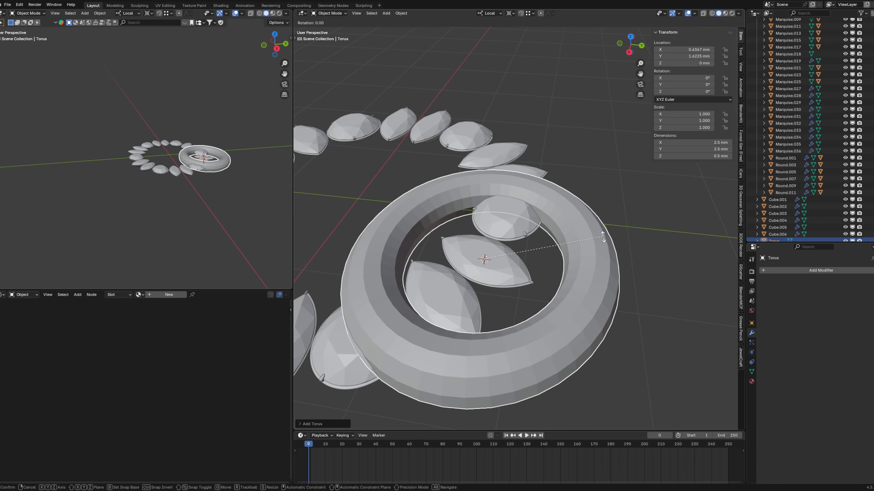
text(y90)
key(Return)
Scale the torus down to about 0.348 and set its X location to 0 mm.
key(s)
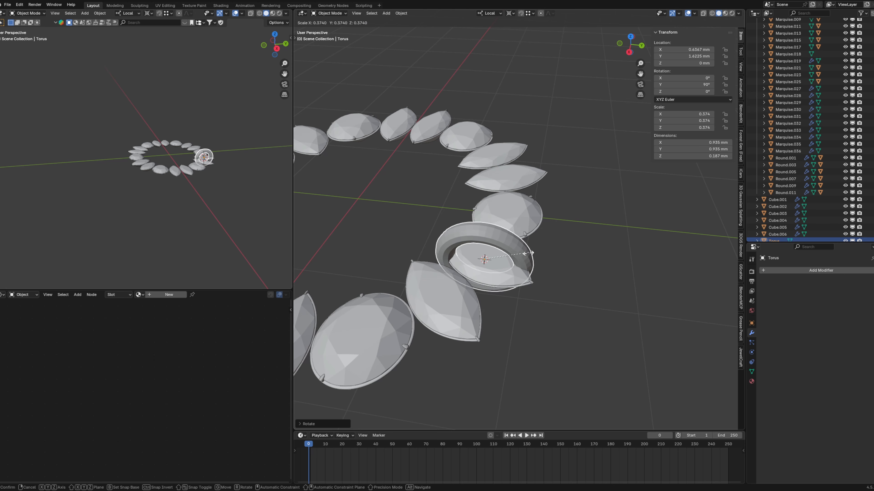
click(526, 252)
click(692, 48)
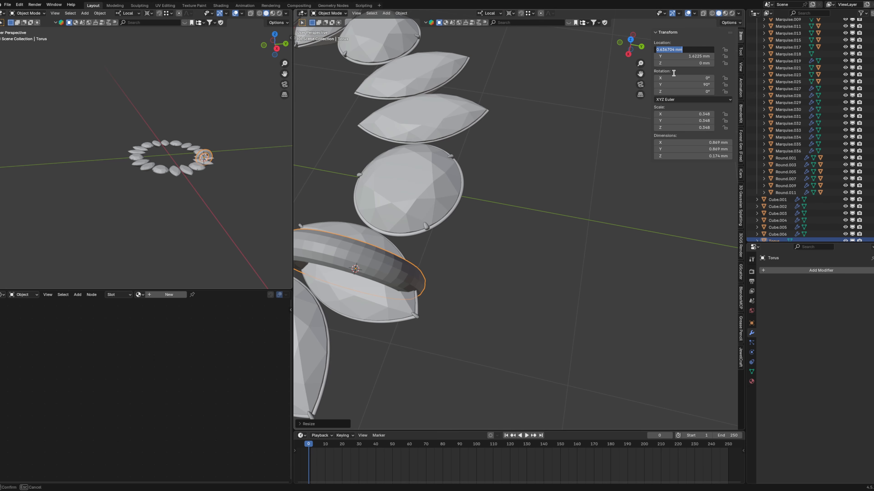
text(0)
key(Return)
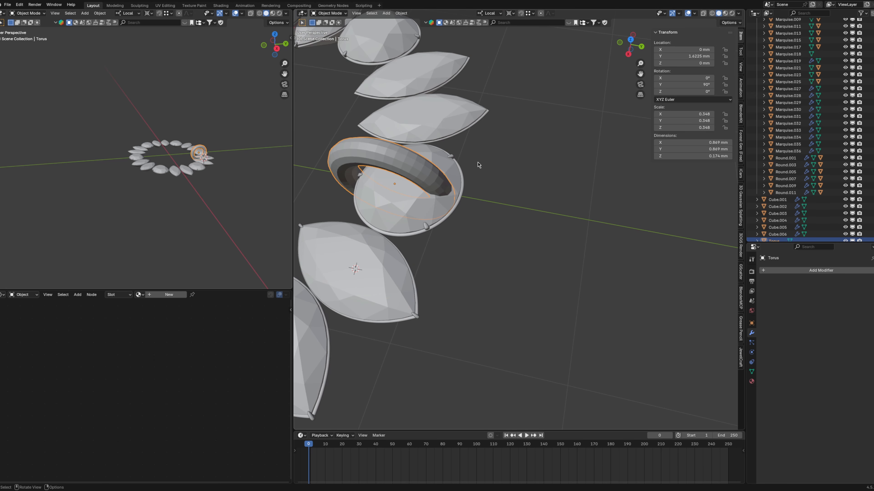
Move the torus outward along Y to about 2.137 mm, at the outer edge of the round setting.
key(g)
click(540, 187)
mouse_move(540, 188)
middle_down()
mouse_move(509, 206)
mouse_move(536, 189)
middle_up()
scroll(519, 190, up, 3)
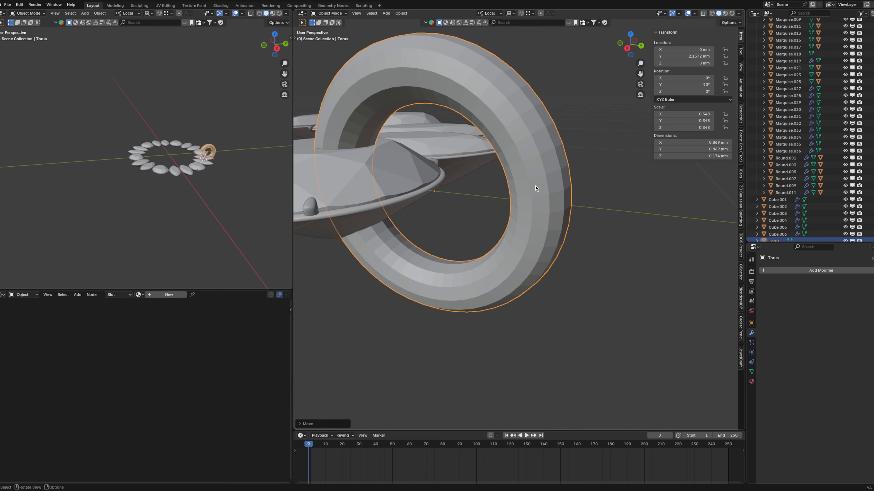
Set the pivot to Median Point and scale the torus down to 0.120.
click(509, 14)
click(537, 53)
key(s)
click(505, 187)
Lower the torus along global Z to about -0.141 mm, below the round setting's rim.
middle_drag(505, 187, 485, 199)
scroll(486, 199, up, 4)
key(g)
key(z)
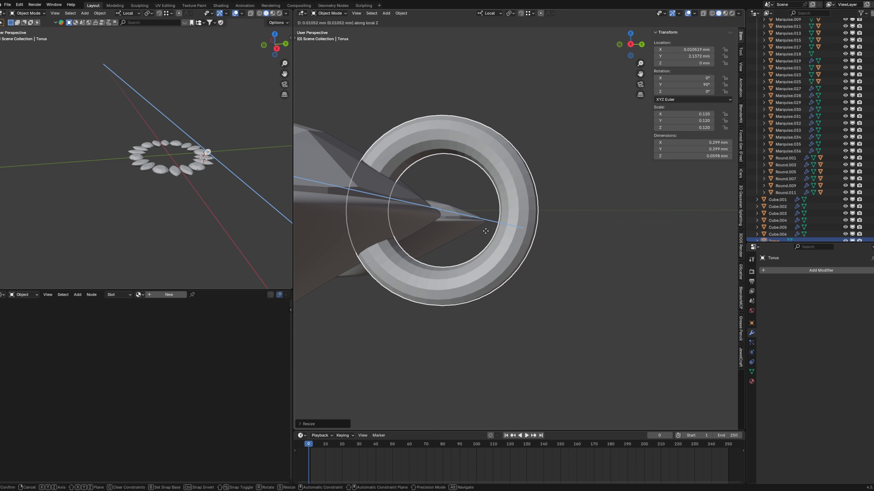
key(z)
click(488, 290)
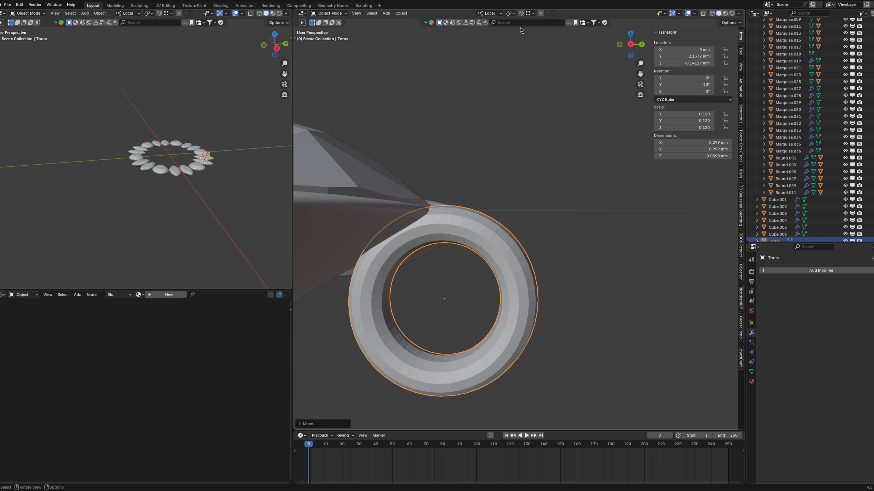
Scale the torus down to 0.107 and move it along global Y to about 2.078 mm, against the round cup.
middle_drag(489, 291, 619, 175)
key(s)
click(606, 172)
key(g)
key(y)
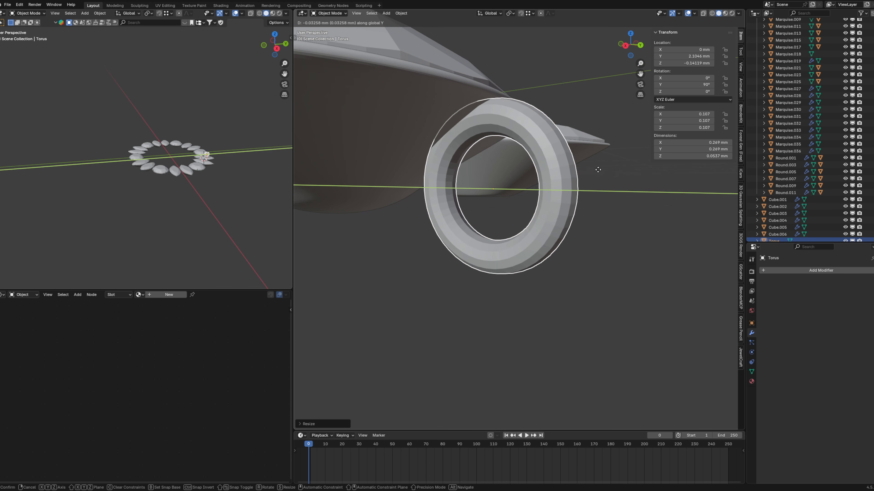
click(580, 170)
click(577, 169)
Apply auto smooth shading to the torus connector loop under the round setting.
right_click(523, 166)
right_click(551, 168)
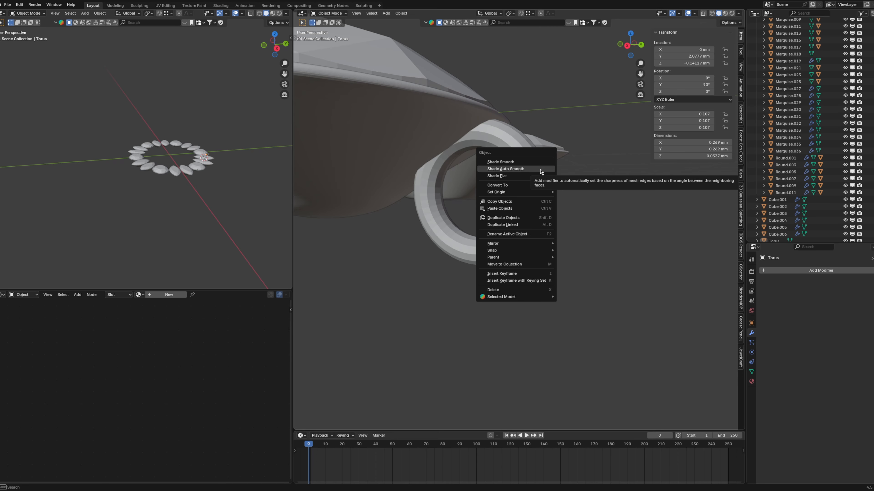
click(537, 176)
middle_drag(537, 176, 548, 163)
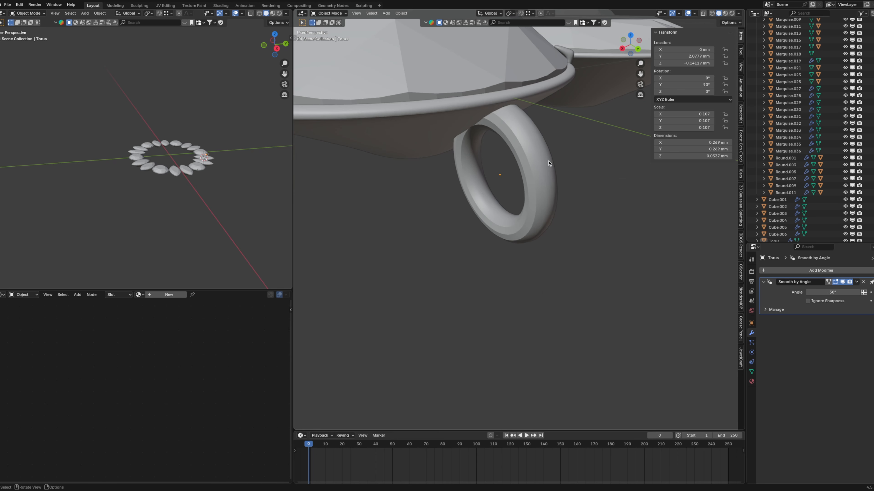
Add a Subdivision modifier to the torus connector loop.
click(826, 275)
mouse_move(817, 278)
click(786, 291)
middle_drag(557, 179, 591, 226)
scroll(591, 224, up, 2)
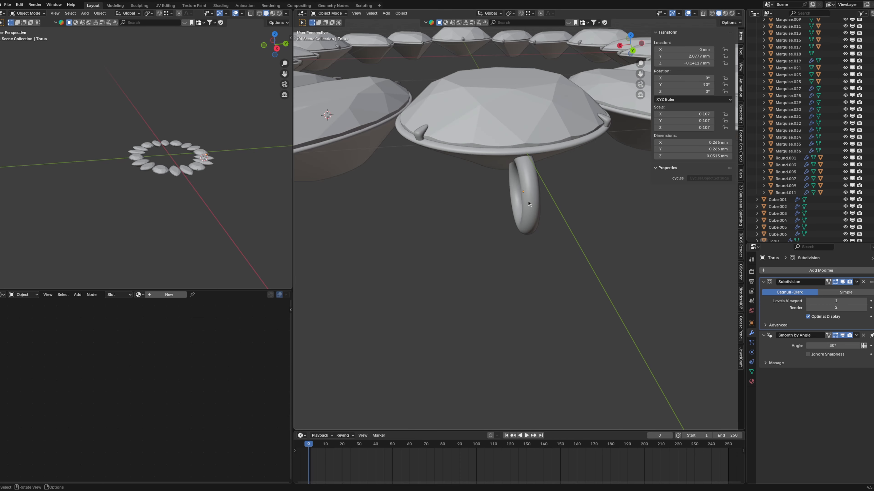
scroll(551, 199, up, 2)
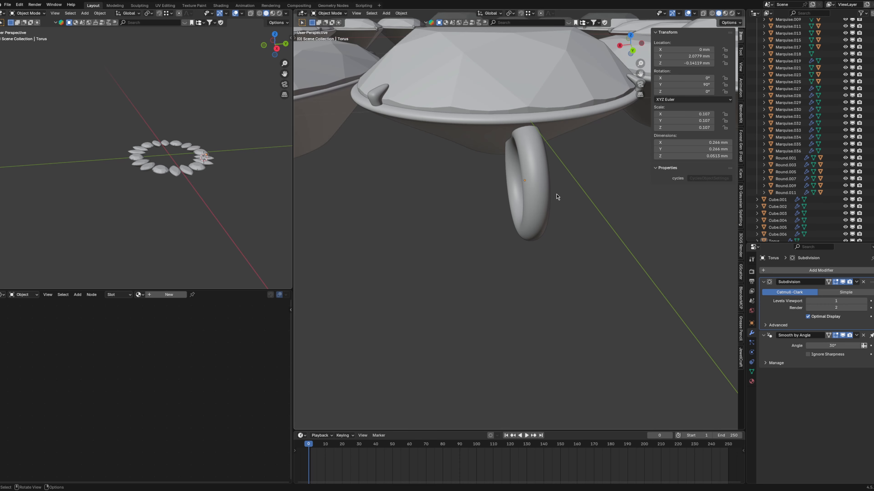
scroll(559, 195, down, 6)
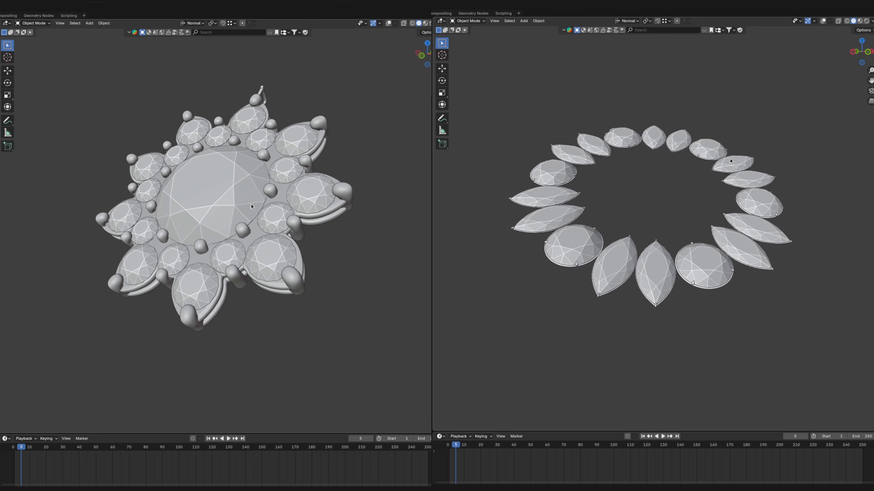
Examine the gem cluster, the necklace references and the gem ring, including one round gem and its prong from the side.
middle_drag(251, 207, 305, 220)
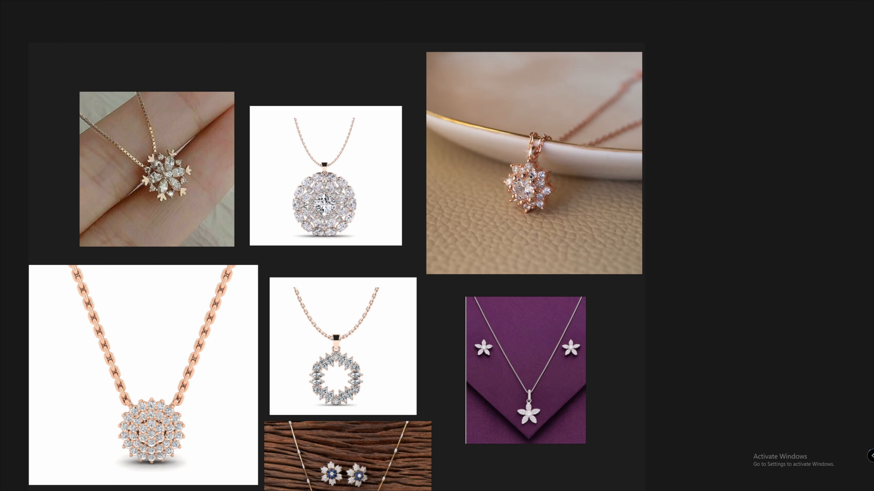
scroll(519, 197, up, 3)
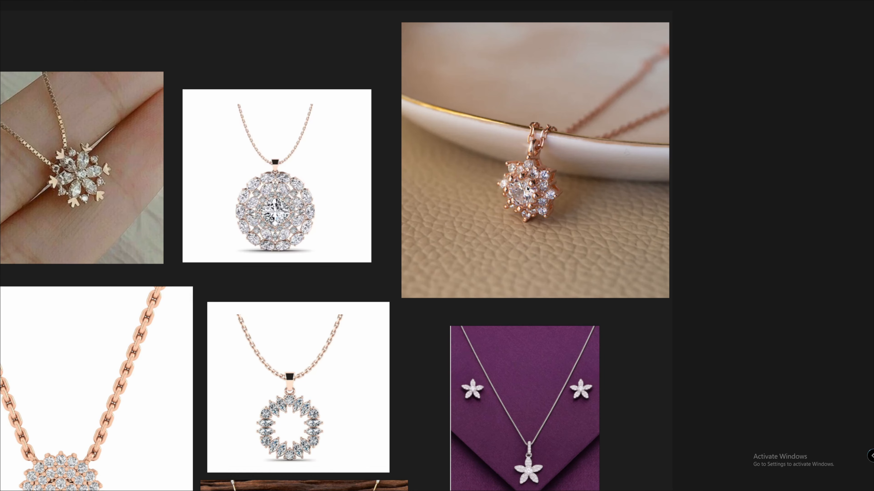
scroll(527, 188, down, 2)
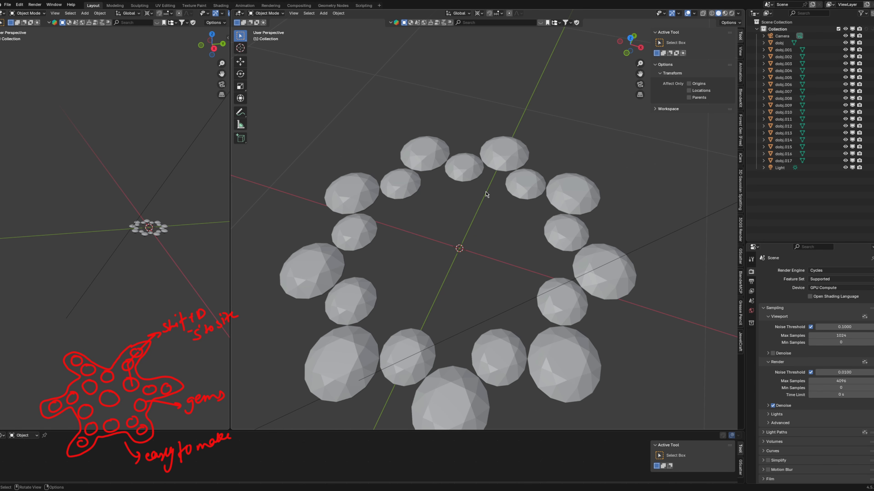
mouse_move(501, 165)
middle_down()
mouse_move(507, 153)
mouse_move(499, 169)
middle_up()
click(499, 169)
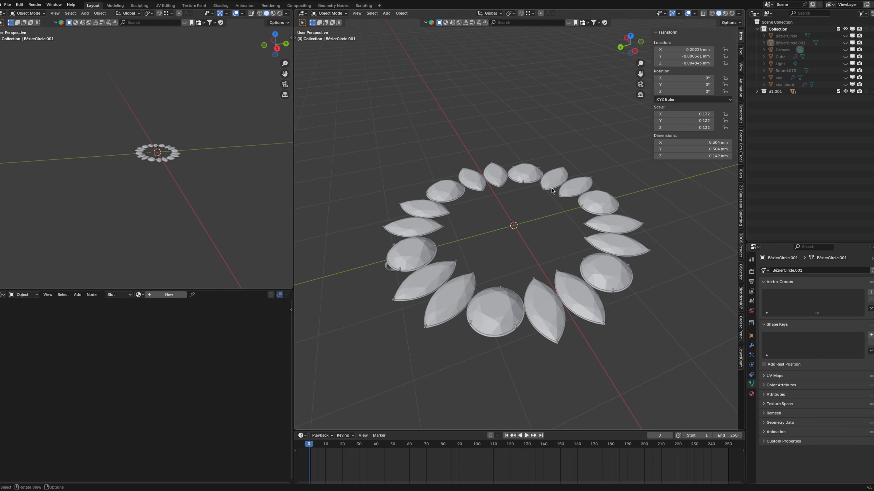
middle_drag(550, 188, 525, 250)
scroll(476, 256, up, 4)
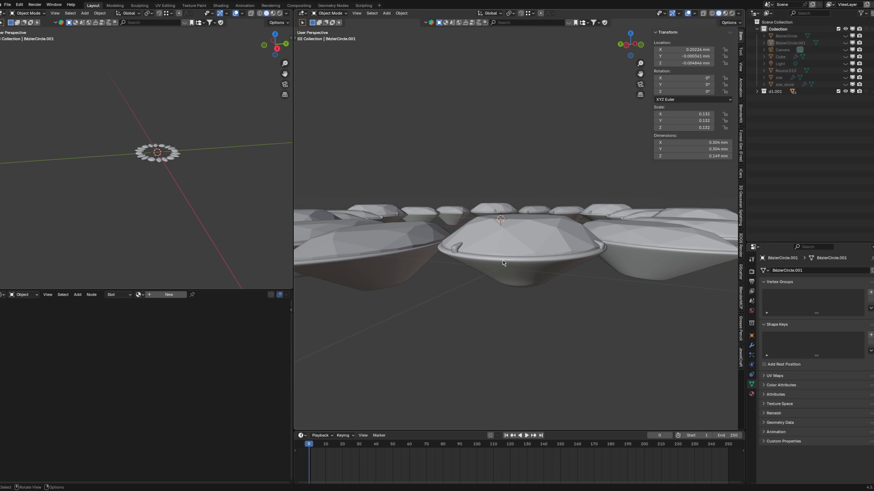
click(532, 265)
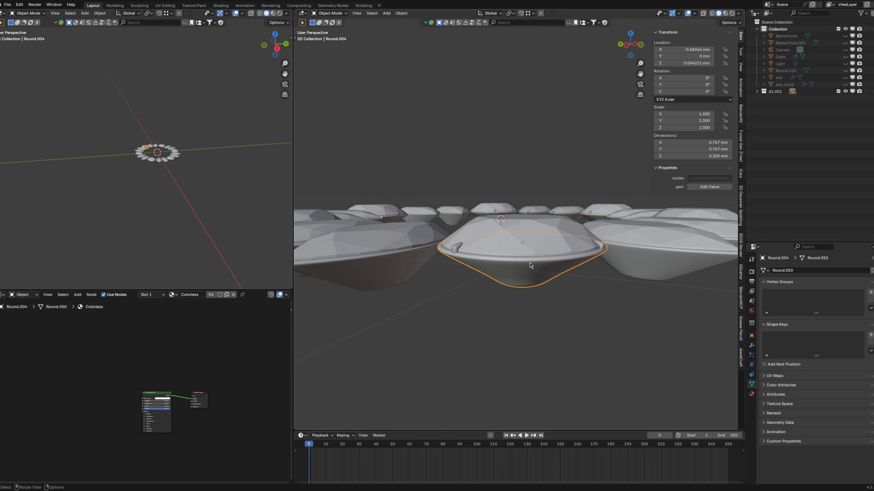
click(461, 247)
middle_drag(476, 203, 514, 209)
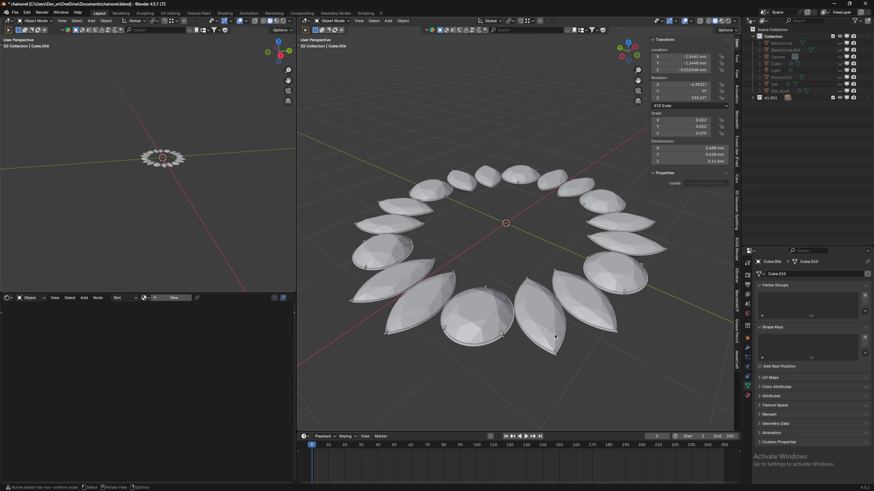
Switch to the browser and examine the Evangeline and Contemporary Ringlet diamond pendants in the image results.
click(495, 482)
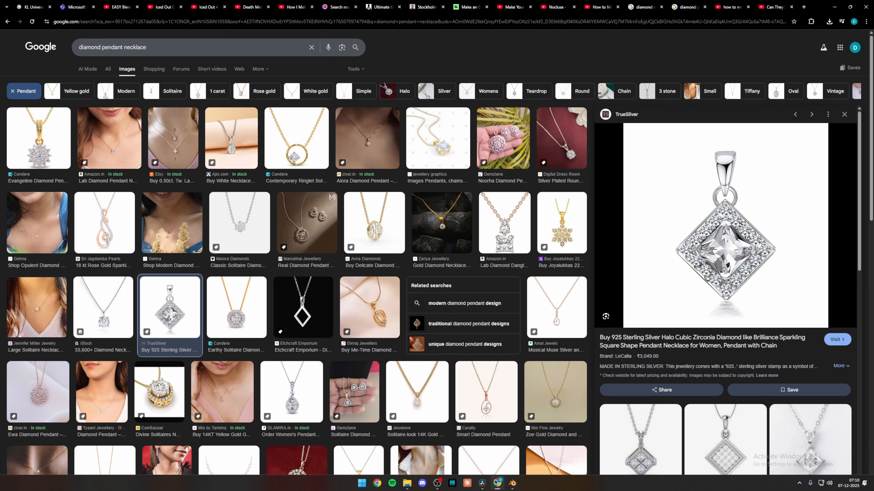
click(53, 152)
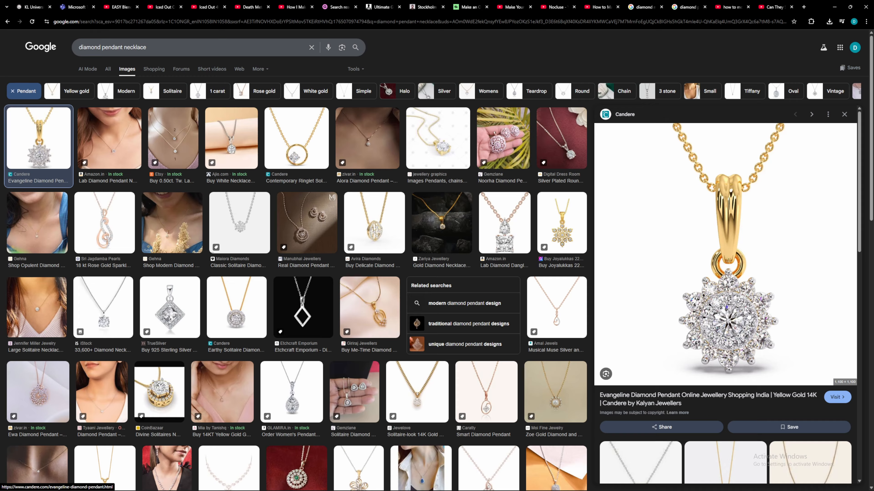
click(288, 149)
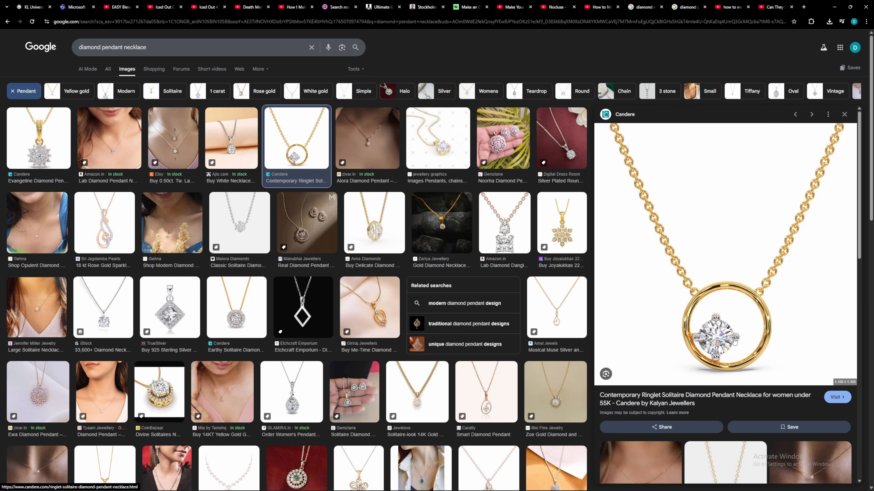
click(171, 385)
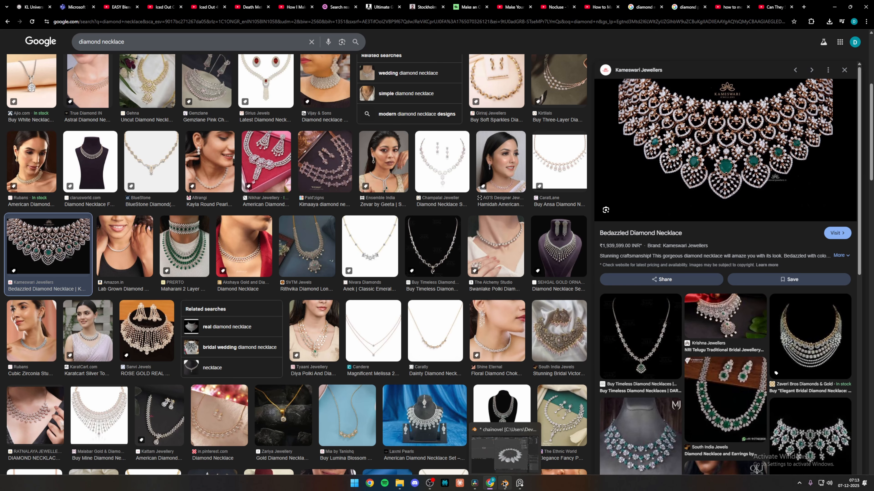
Switch to the necklace reference board, maximize it and examine the star-shaped flower pendant on the purple background.
click(520, 483)
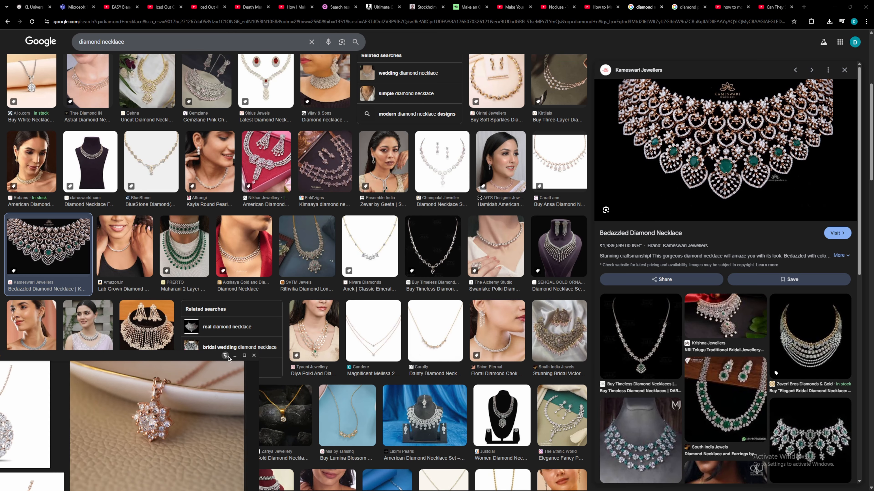
key(ctrl+f)
scroll(269, 354, down, 2)
middle_drag(269, 354, 325, 316)
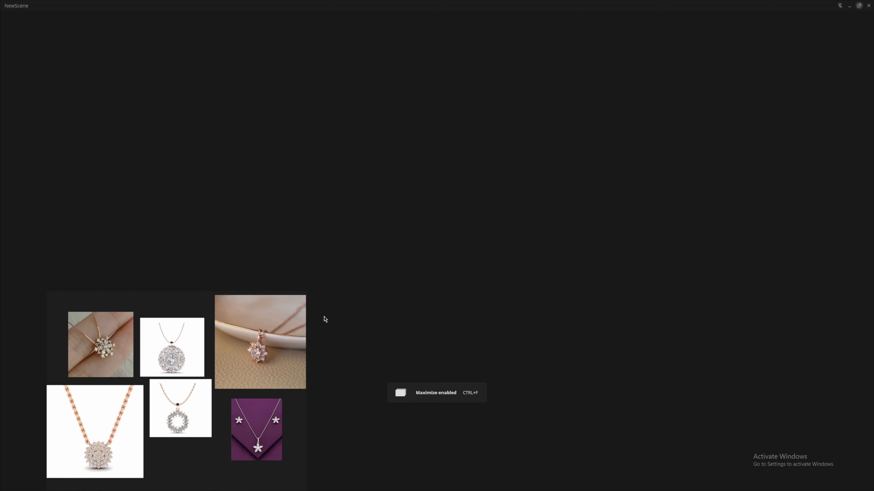
scroll(349, 354, up, 2)
middle_drag(349, 355, 573, 203)
scroll(566, 243, up, 2)
middle_drag(566, 242, 647, 180)
middle_drag(513, 308, 575, 210)
scroll(595, 250, up, 3)
scroll(543, 231, up, 1)
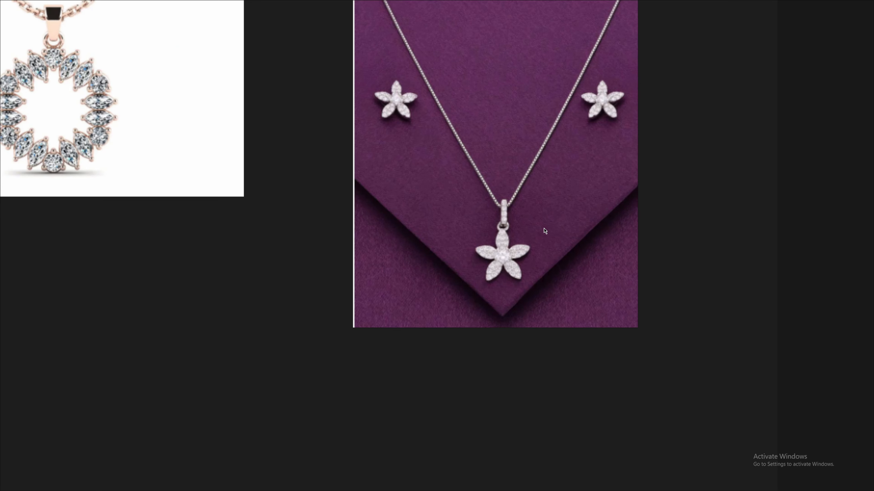
scroll(543, 236, up, 1)
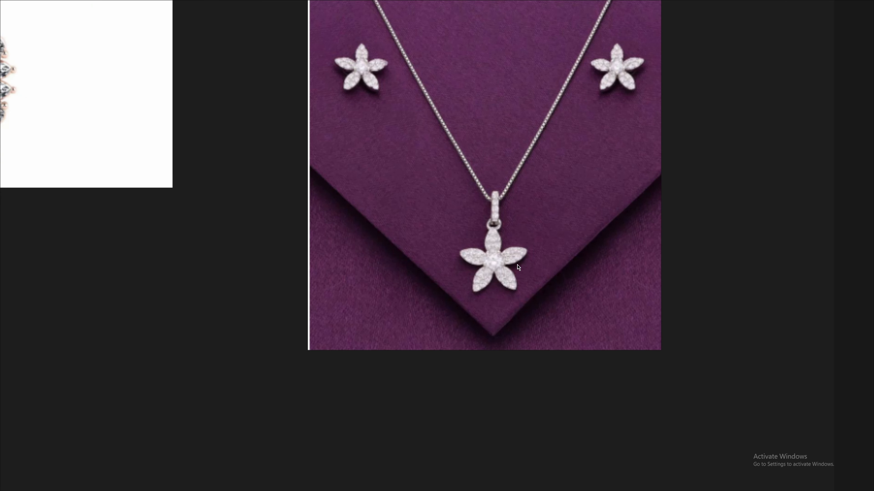
scroll(511, 290, down, 1)
scroll(511, 290, up, 1)
scroll(510, 290, up, 1)
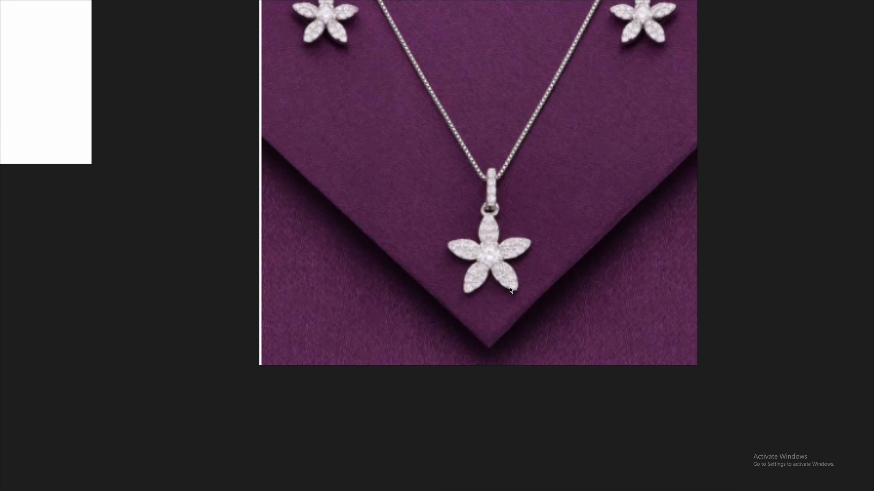
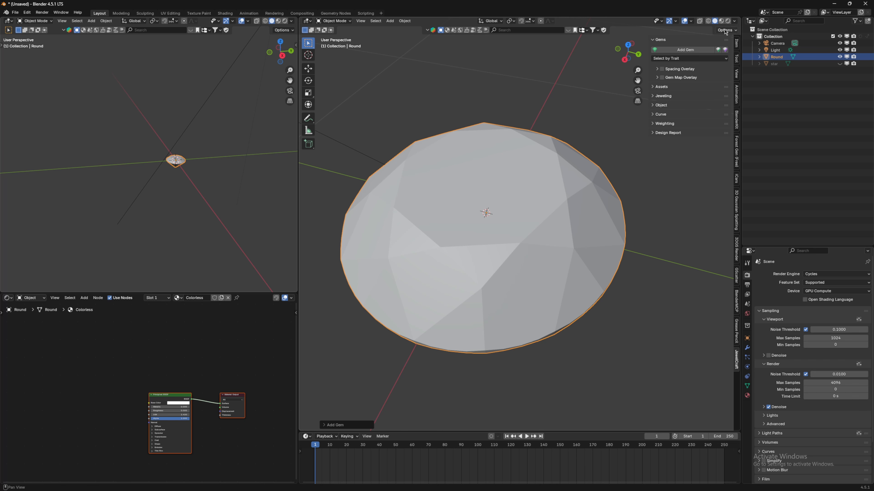
Set the round gem's scale to 0.006 on all three axes.
click(736, 43)
mouse_move(680, 119)
mouse_down()
mouse_move(680, 133)
mouse_move(685, 120)
mouse_up()
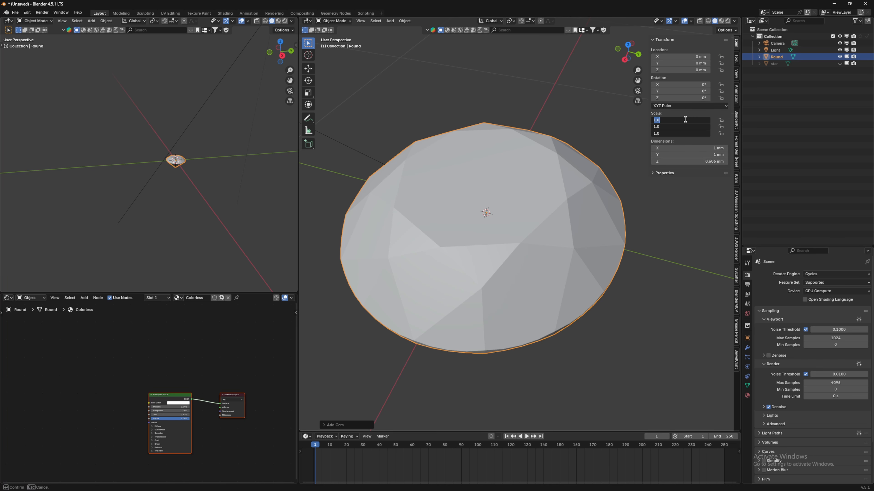
key(BackSpace)
key(Return)
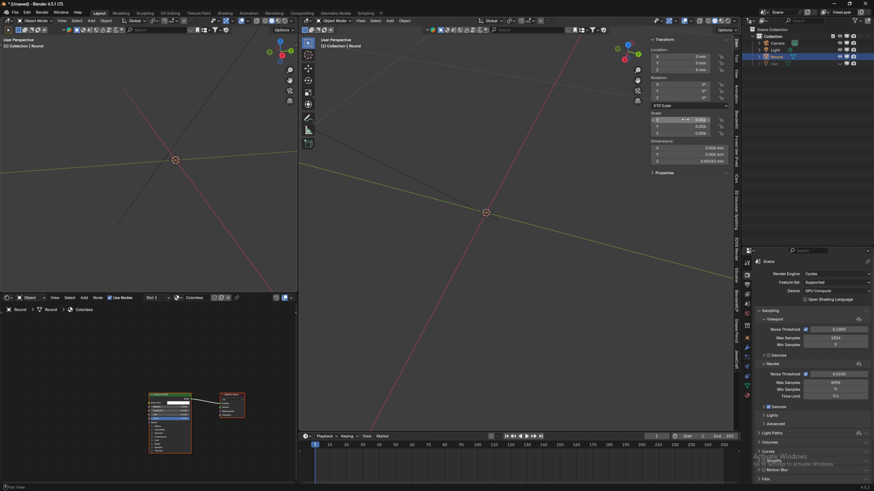
key(KP_Decimal)
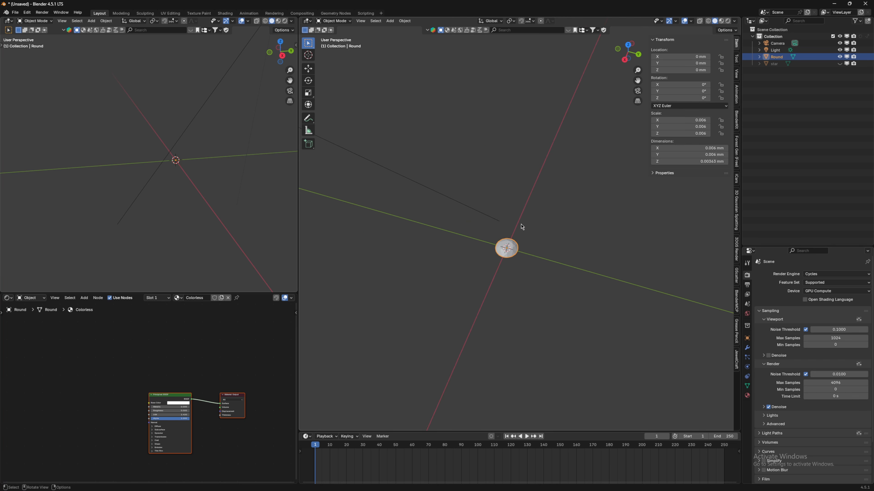
Create a new geometry node tree on the round gem and place a Grid node above the Group Input.
click(335, 12)
click(359, 236)
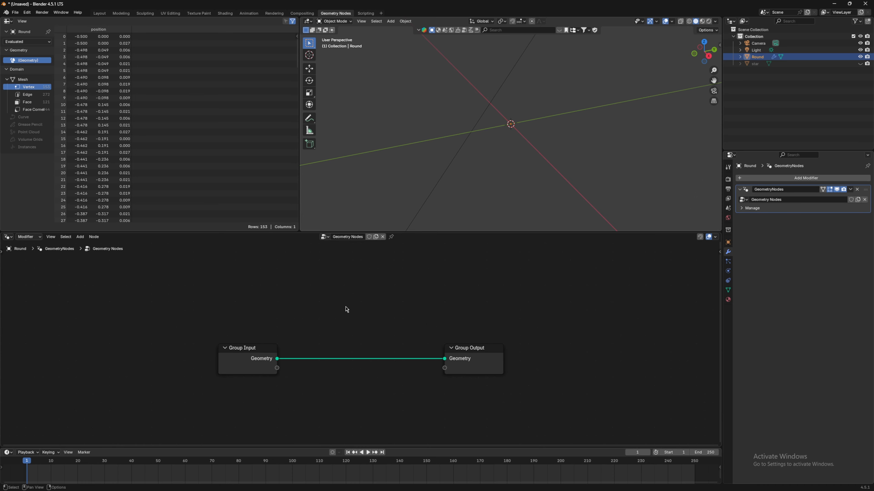
key(shift+a)
text(grid)
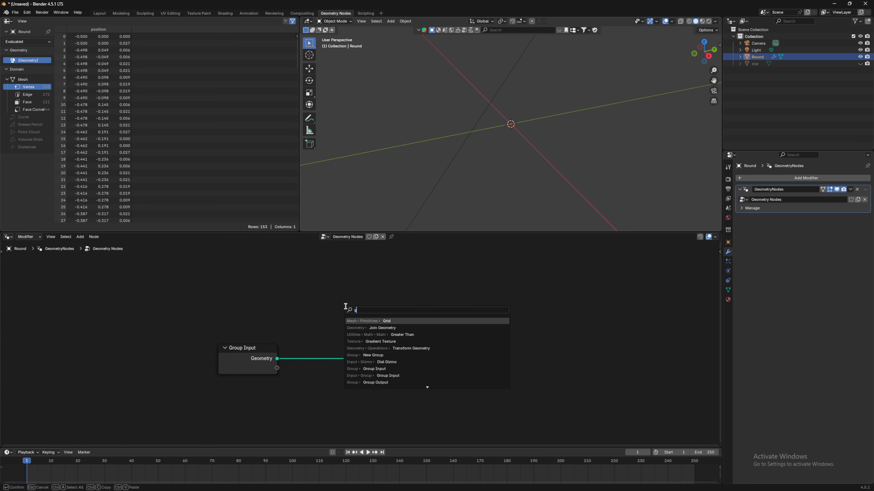
key(Return)
click(289, 307)
Insert an Instance on Points node before the output, feeding the Grid mesh into Points and the gem geometry into Instance.
key(shift+a)
text(in)
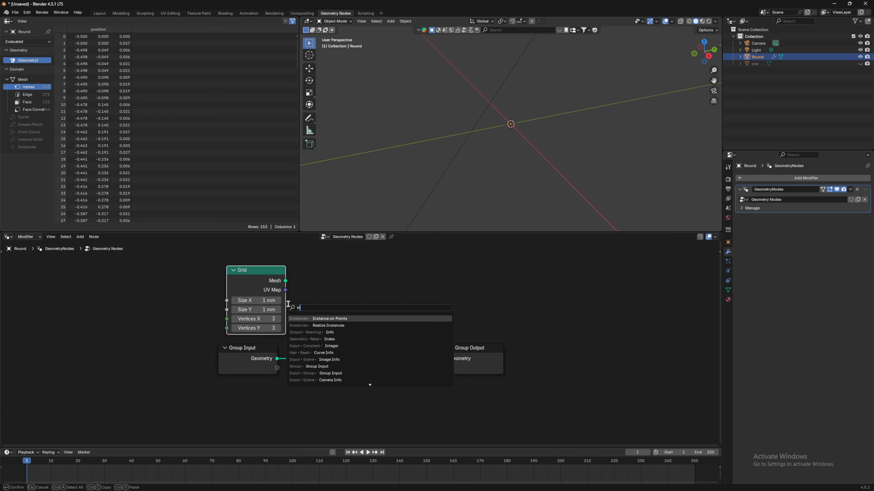
key(Return)
click(341, 357)
drag(277, 358, 356, 363)
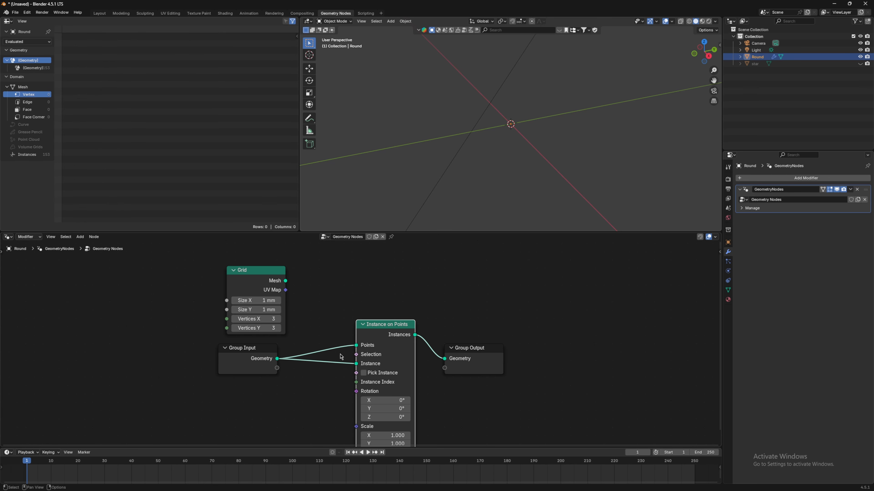
drag(285, 281, 356, 345)
Unhide the star and, viewed from above, set the Grid node to 82.5 mm in X and Y with 66 vertices each way.
click(860, 63)
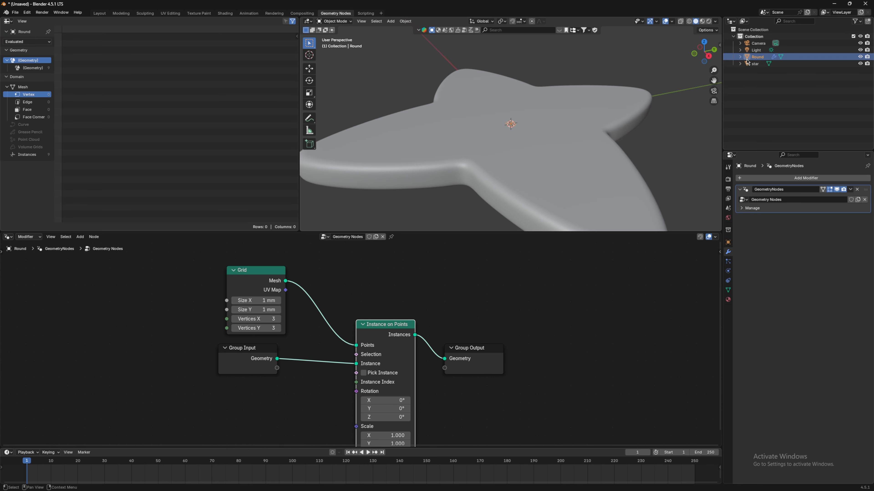
click(705, 42)
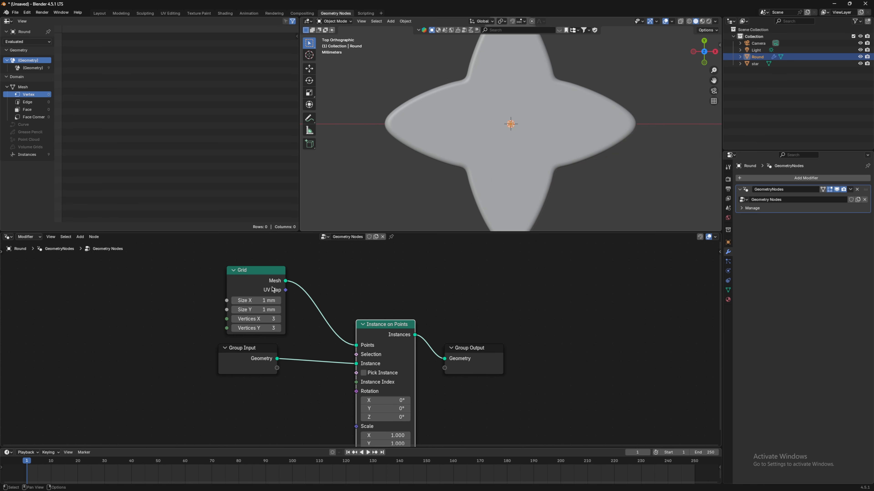
mouse_move(250, 317)
mouse_down()
mouse_move(250, 328)
mouse_move(275, 328)
mouse_move(250, 300)
mouse_move(291, 300)
mouse_up()
scroll(616, 108, down, 3)
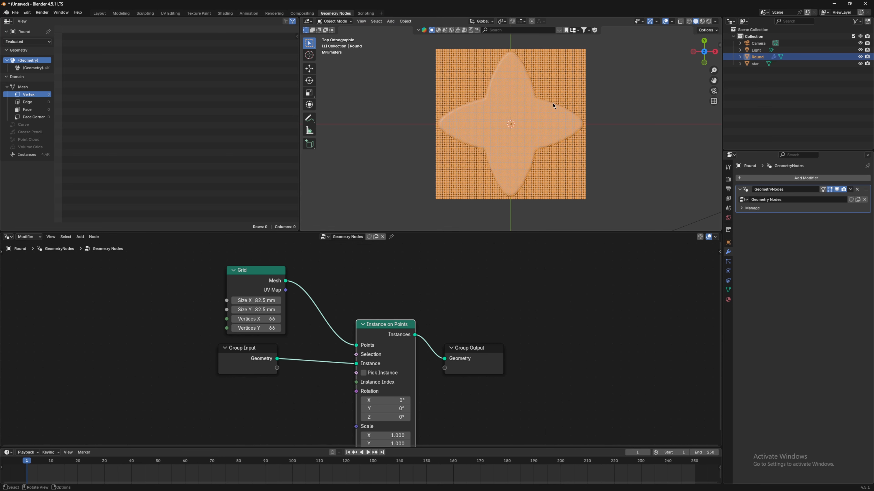
Try a grid size of 82.8 mm in X and Y and undo the change.
scroll(537, 121, up, 1)
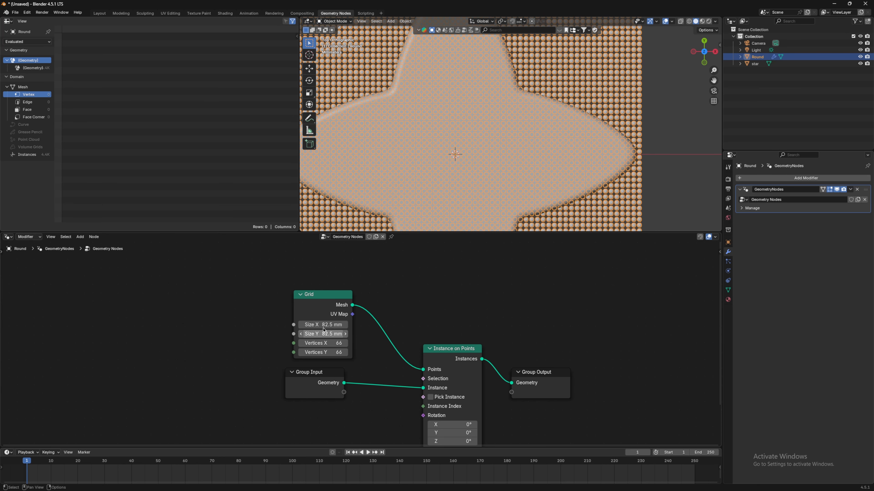
drag(323, 330, 324, 325)
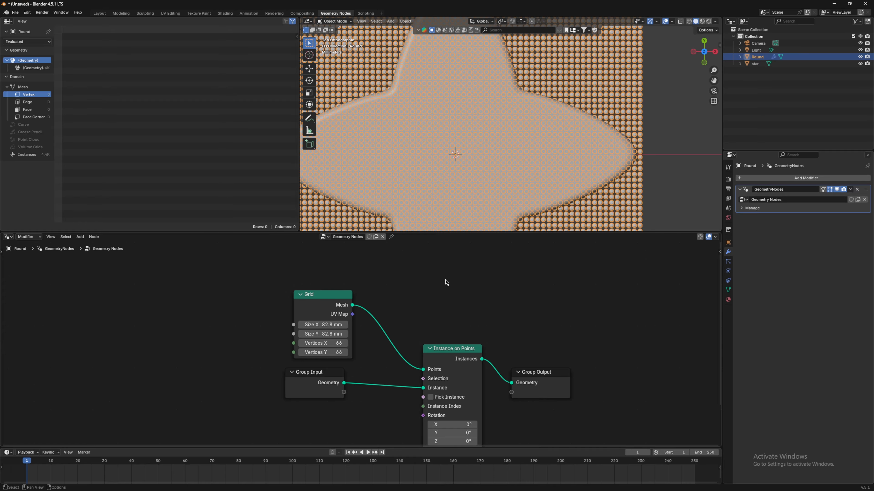
key(ctrl+z)
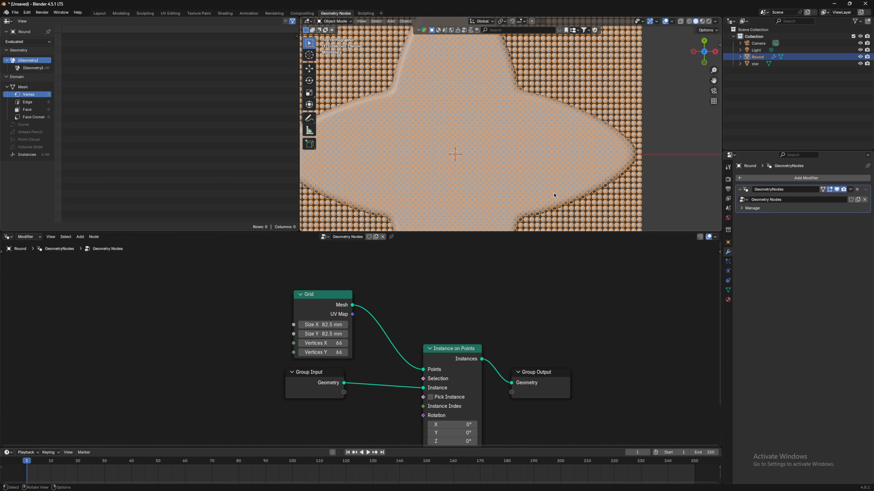
Insert a Realize Instances node between Instance on Points and the Group Output, and apply the gem grid's Geometry Nodes modifier.
scroll(628, 149, down, 3)
scroll(602, 137, up, 4)
scroll(568, 124, down, 4)
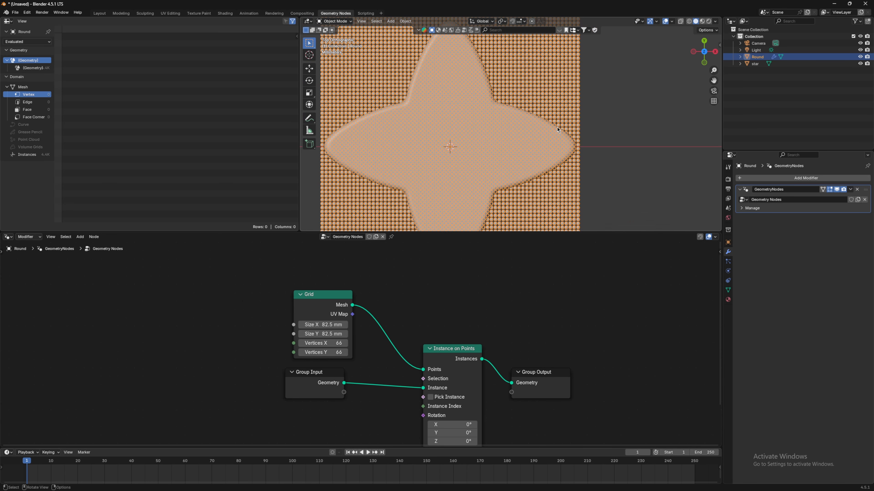
shift+middle_drag(574, 108, 577, 63)
middle_drag(558, 342, 471, 296)
key(shift+a)
text(re)
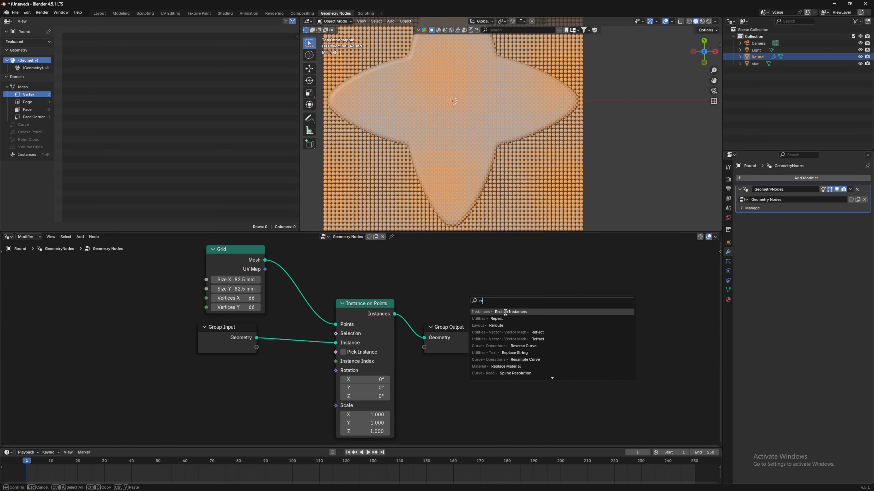
click(506, 313)
click(422, 300)
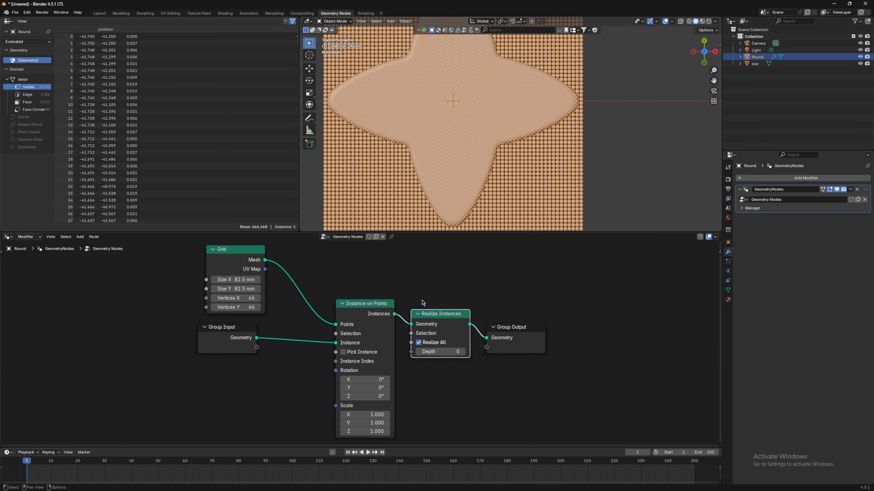
click(851, 189)
click(840, 199)
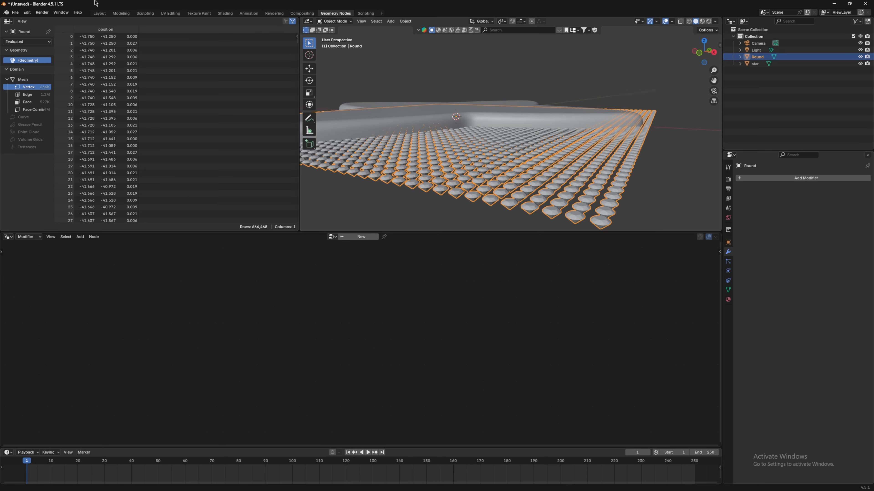
In the Layout workspace, duplicate the star in place at a scale of about 0.945 and hide the original star.
click(99, 13)
shift+middle_drag(560, 189, 543, 171)
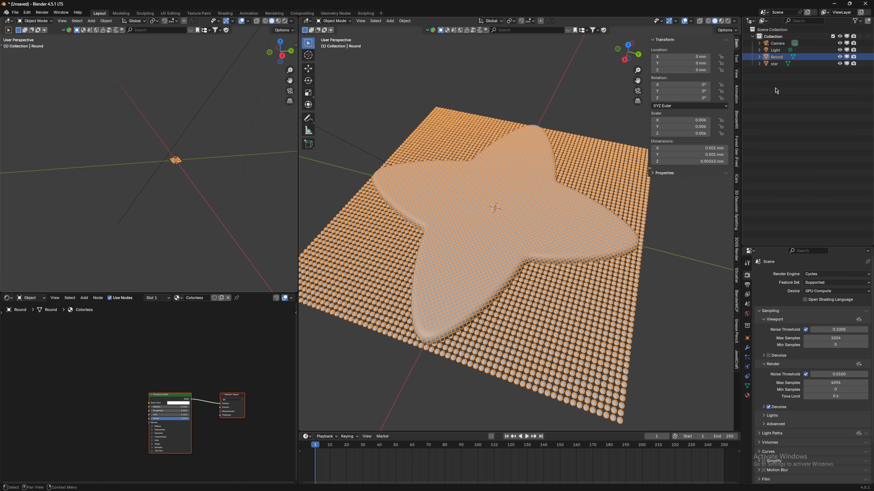
click(538, 209)
scroll(538, 209, up, 1)
key(shift+d)
key(s)
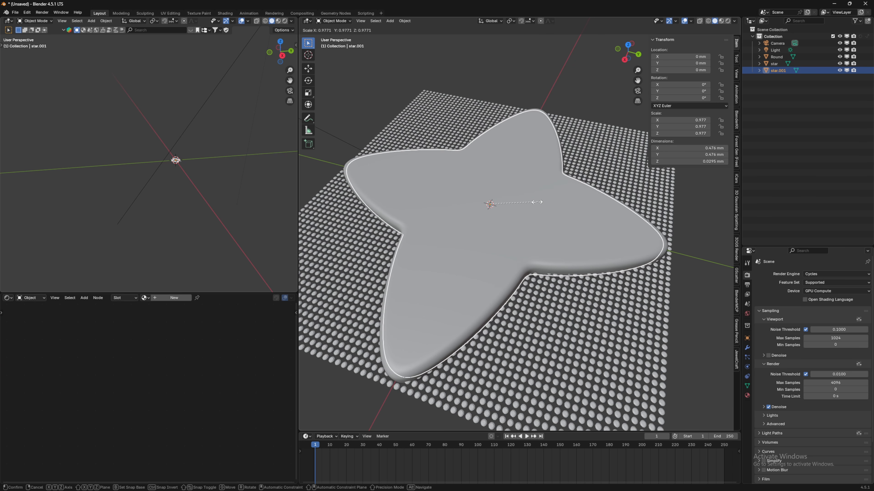
key(Return)
key(KP_7)
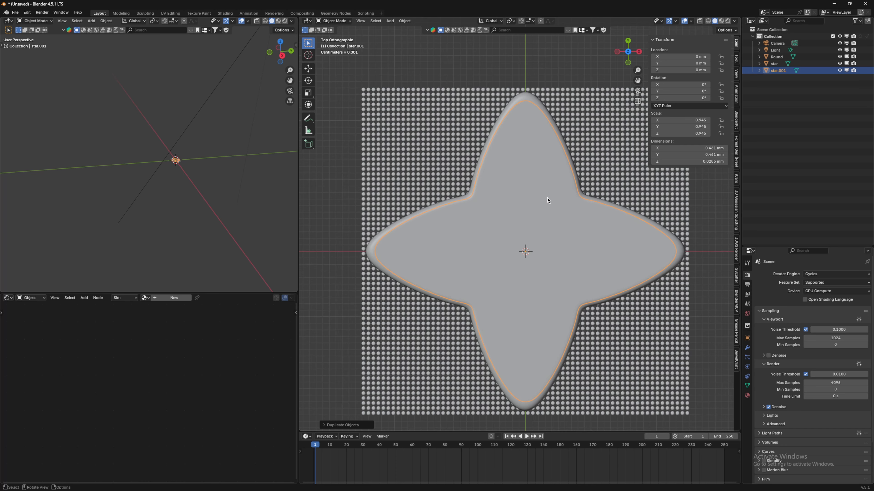
shift+middle_drag(547, 198, 519, 159)
click(839, 64)
Add a cube centred on the star copy and scale it to about 0.505 mm in X and Y, covering the gem grid.
middle_drag(566, 211, 538, 170)
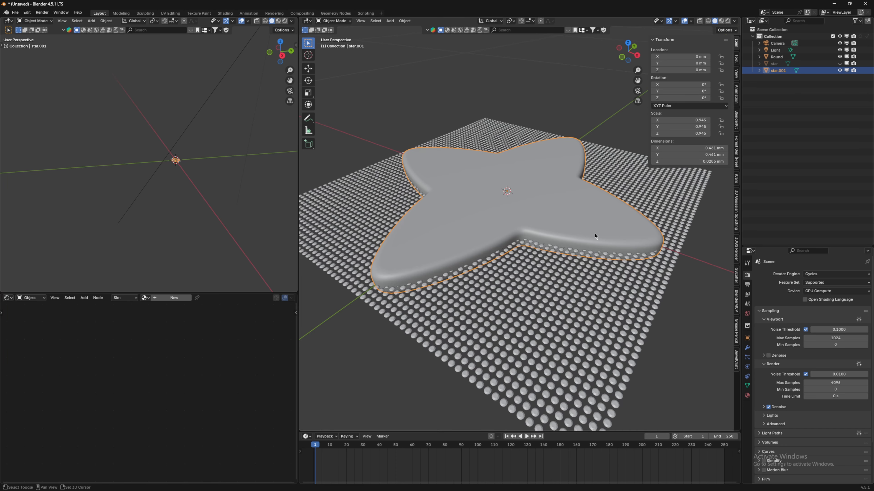
key(shift+a)
click(680, 244)
key(s)
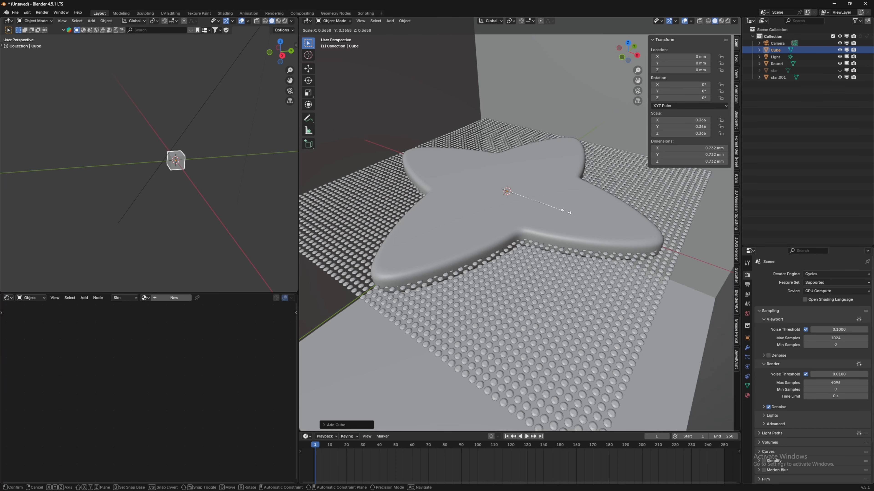
click(516, 195)
middle_drag(545, 220, 548, 204)
scroll(548, 205, down, 1)
key(s)
key(shift+z)
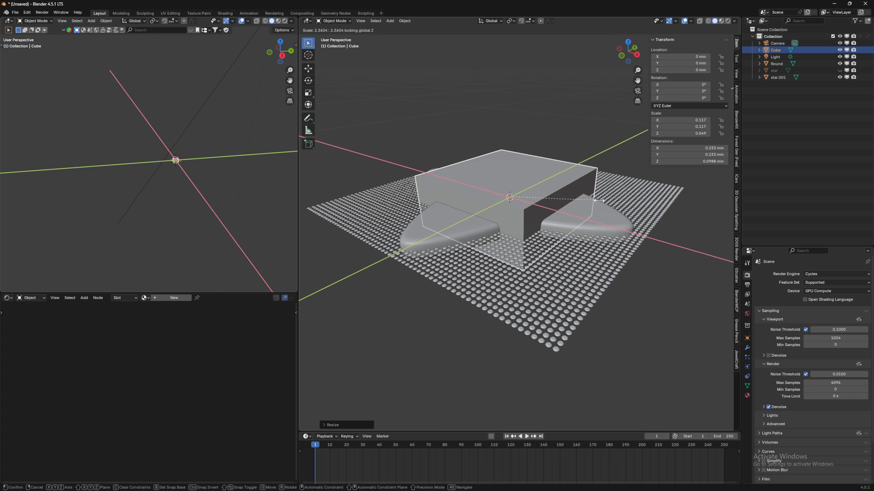
click(701, 229)
Flatten the cube along Z to a slab about 0.0217 mm thick that the star copy cuts through.
middle_drag(586, 249, 545, 243)
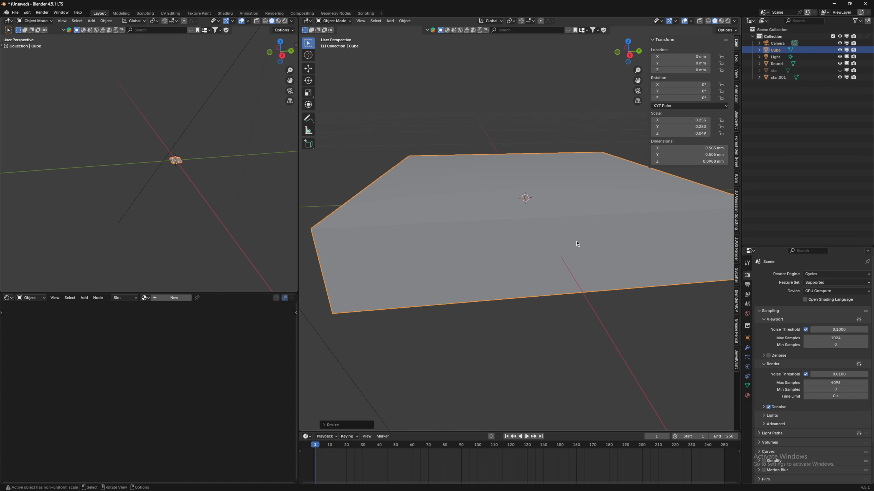
key(s)
key(z)
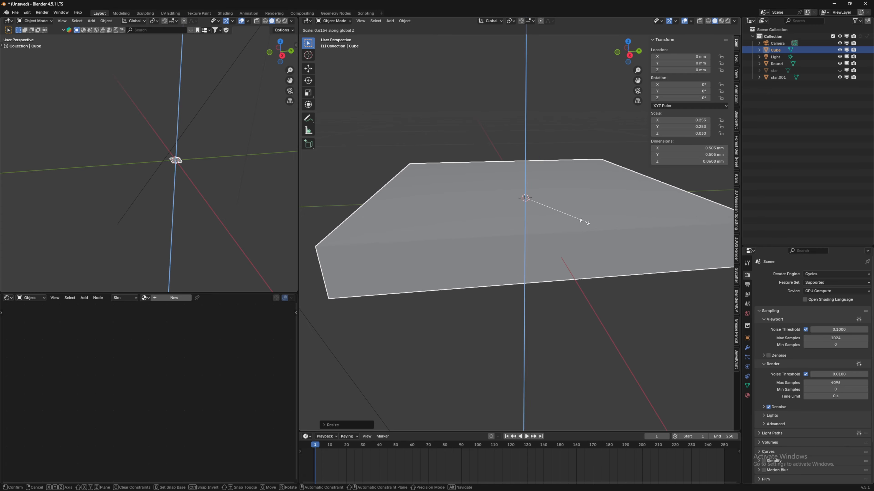
click(548, 206)
mouse_move(554, 214)
middle_down()
mouse_move(540, 177)
mouse_move(529, 197)
mouse_move(544, 219)
middle_up()
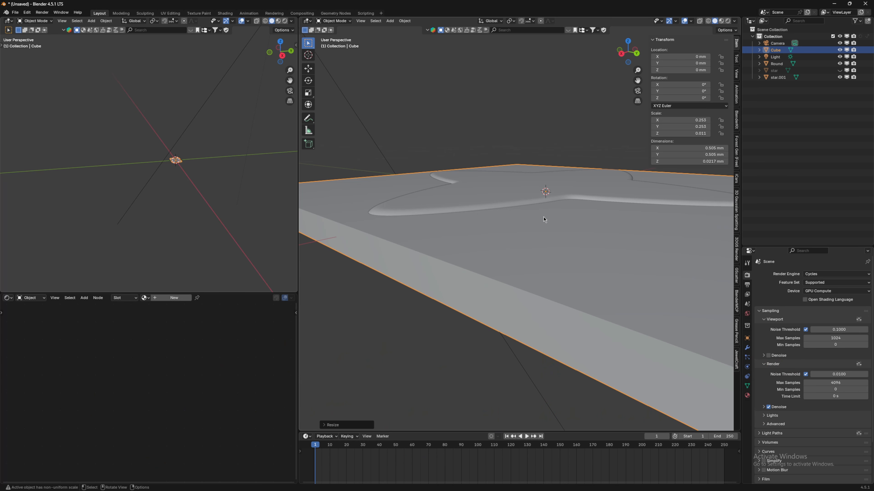
scroll(587, 241, down, 5)
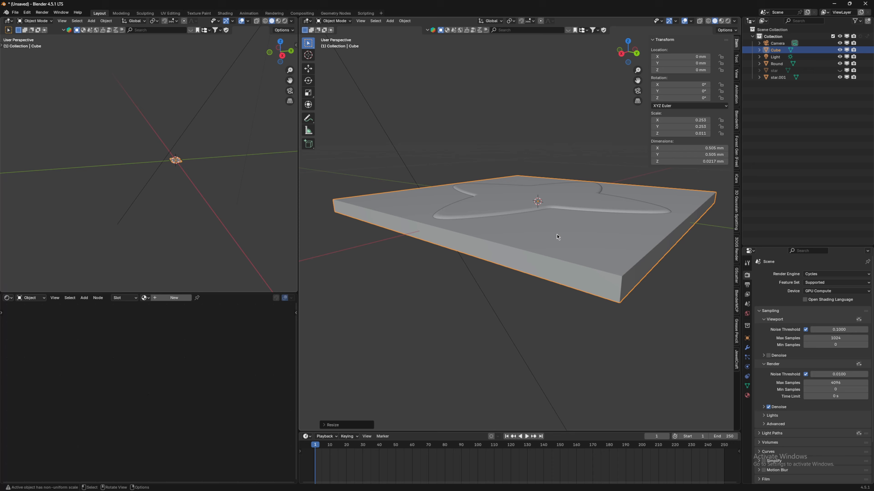
Cut the star copy out of the slab with an applied Boolean Difference modifier, and hide the star copy.
click(747, 347)
click(795, 274)
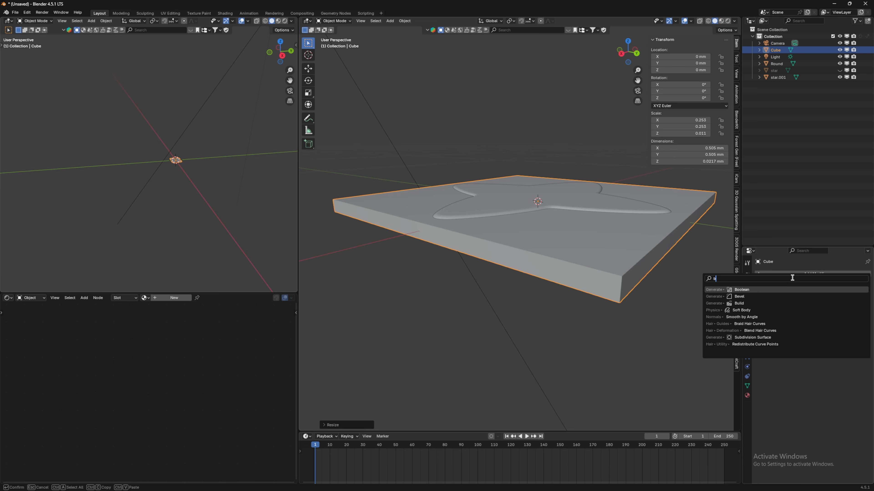
click(785, 293)
click(856, 313)
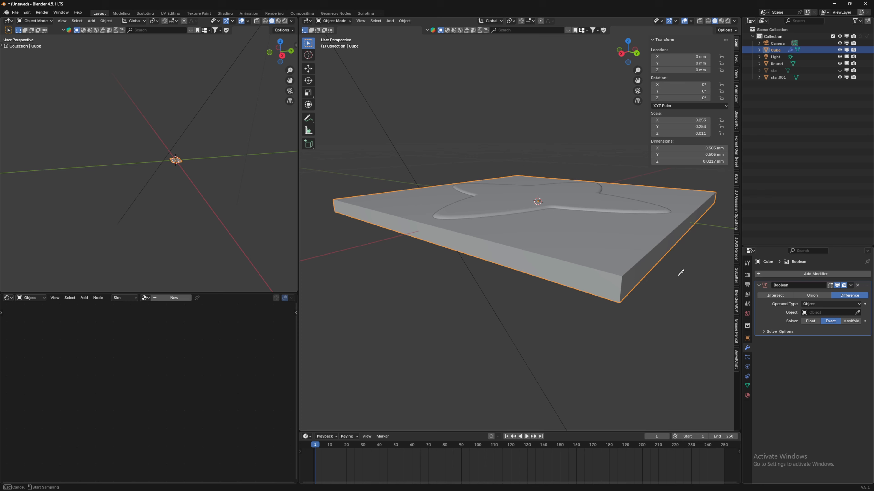
click(555, 196)
click(851, 287)
click(842, 293)
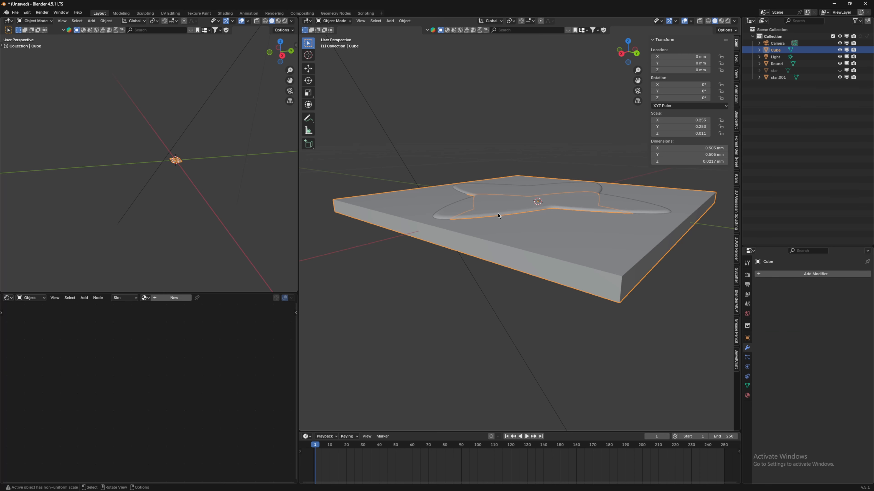
click(839, 78)
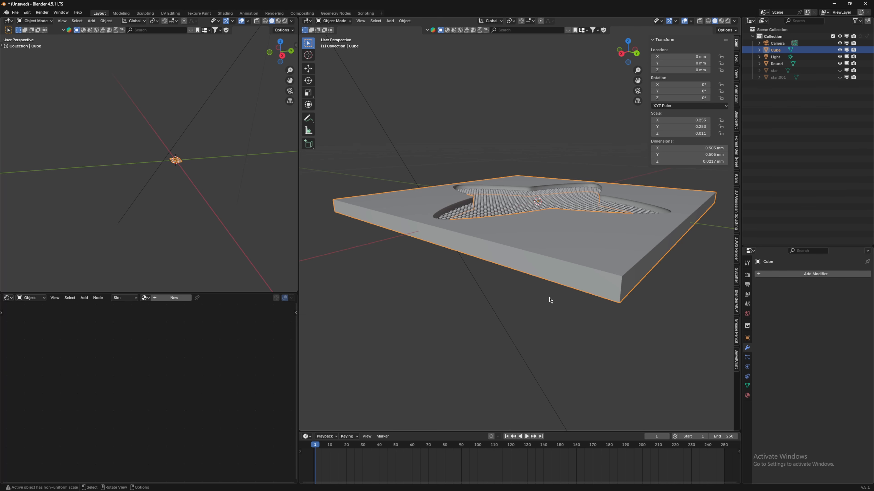
Trim the gem grid to the star outline by applying a Boolean Difference modifier with the cut-out slab as its object.
middle_drag(550, 298, 573, 321)
click(538, 231)
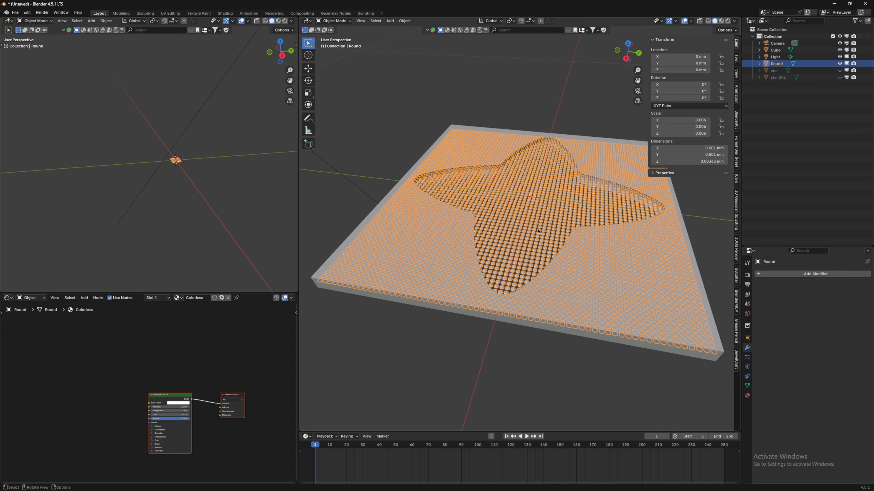
click(764, 274)
text(b)
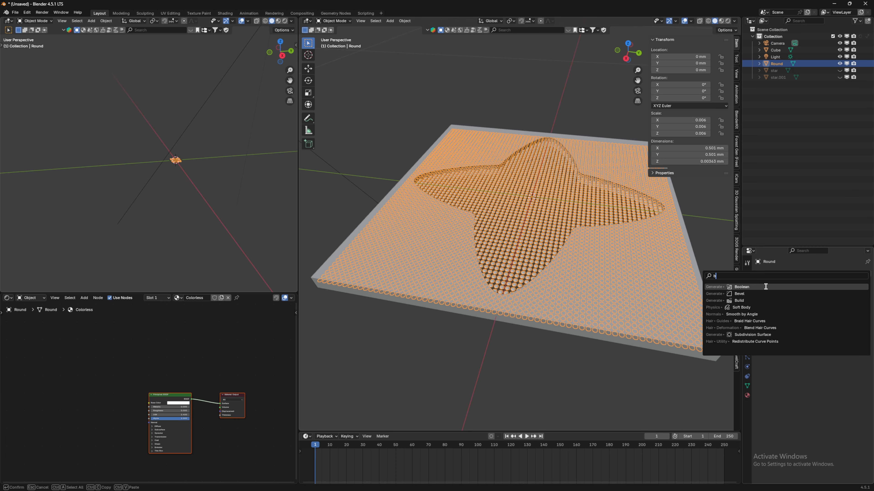
click(765, 287)
click(857, 312)
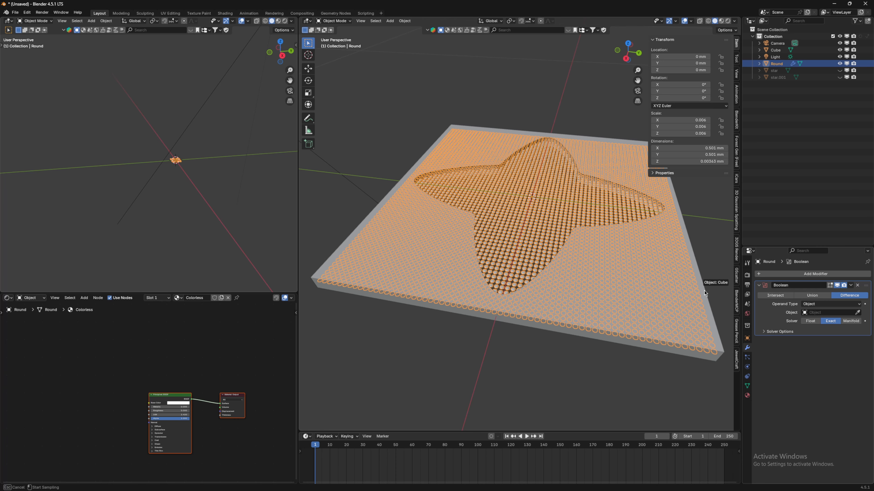
click(592, 251)
click(850, 286)
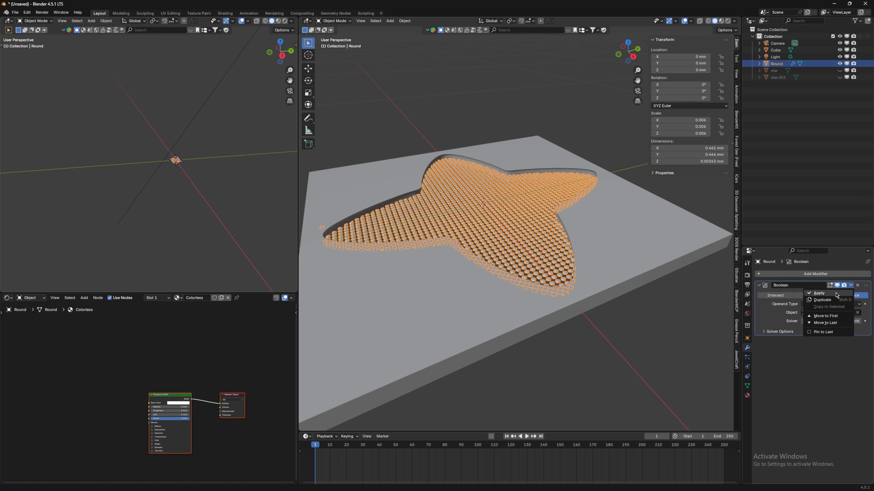
middle_drag(691, 271, 656, 270)
Hide the cut-out slab and unhide the original star.
click(623, 221)
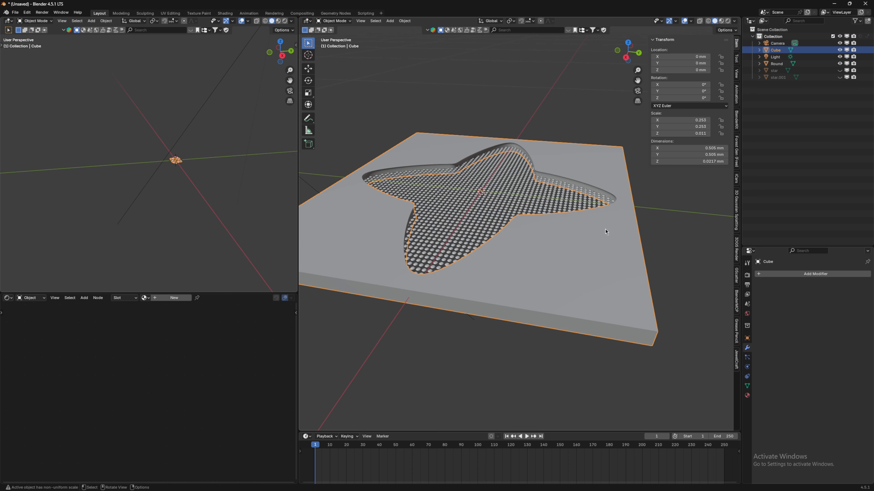
key(h)
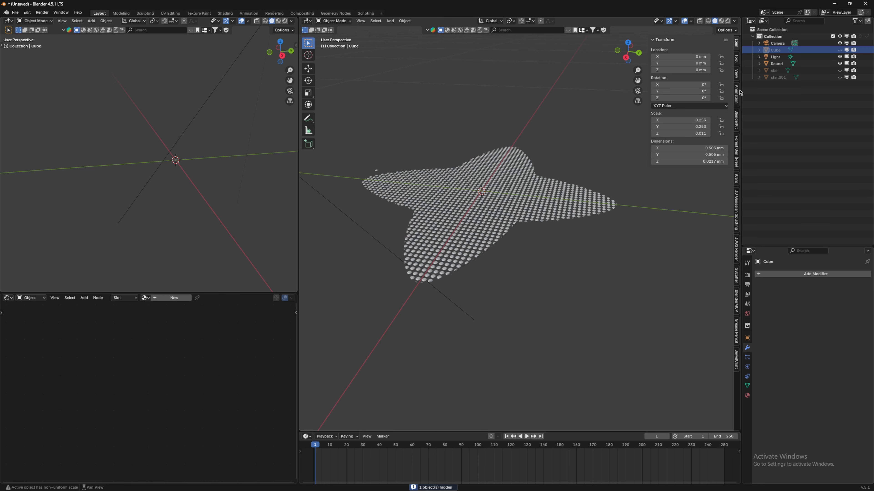
click(839, 70)
Raise the round gems along Z to about 0.0149 mm so they sit on the star's top face.
click(776, 64)
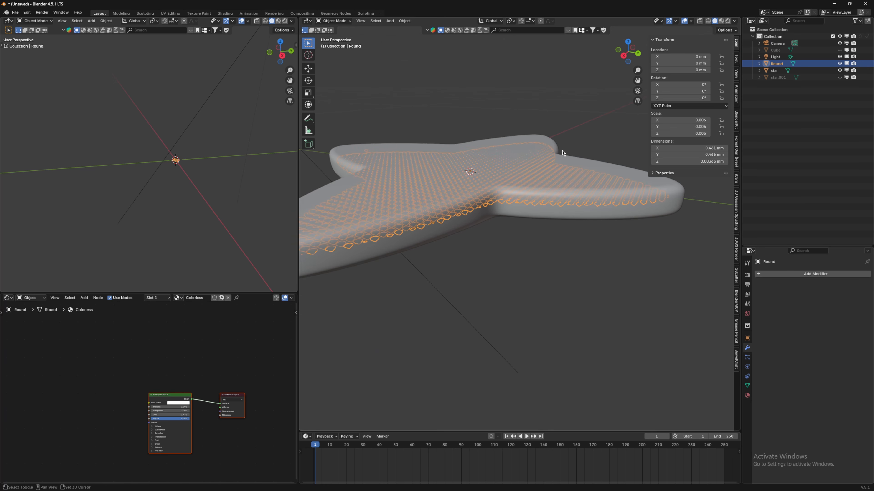
key(g)
key(z)
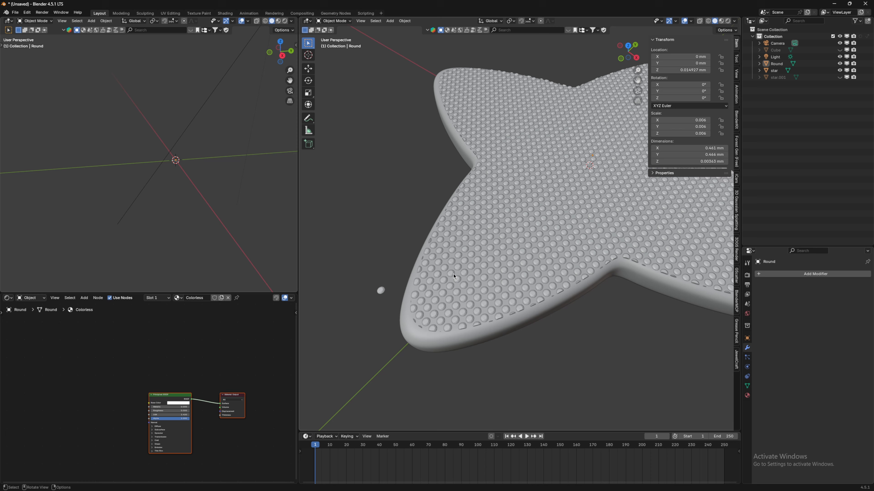
In Edit Mode, delete all linked vertices of the stray gem floating outside the star outline.
key(Tab)
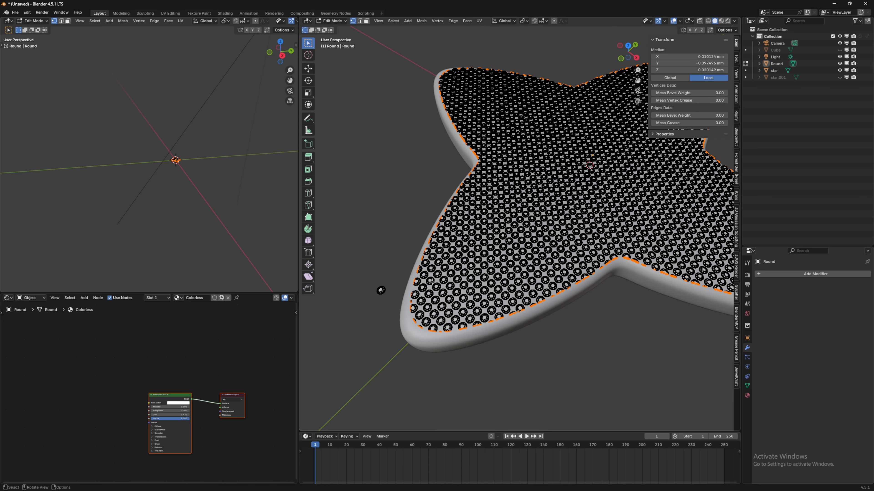
click(381, 291)
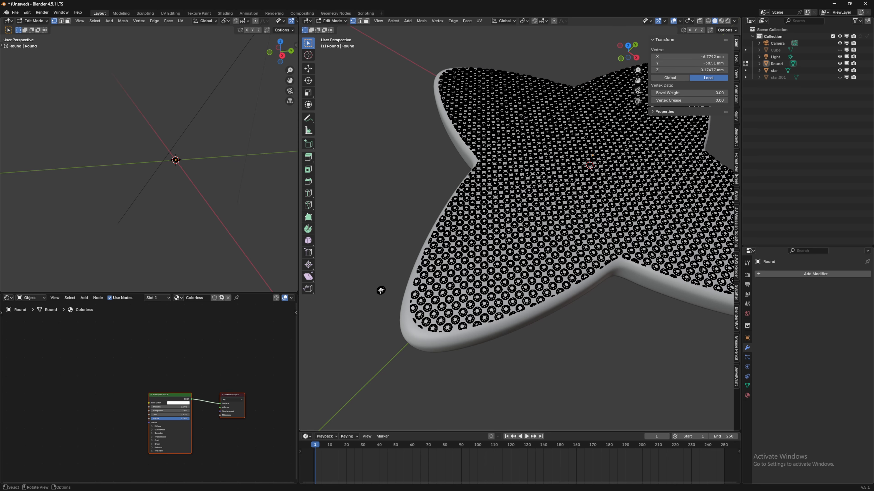
key(l)
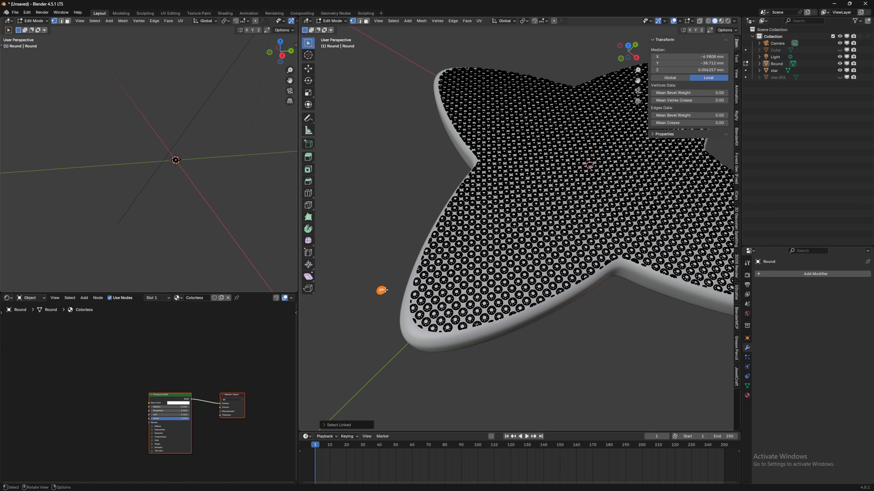
key(x)
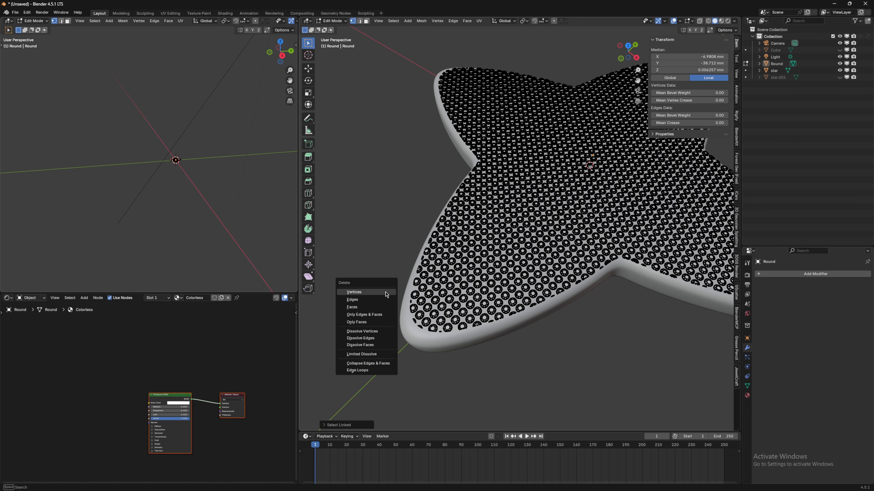
click(385, 292)
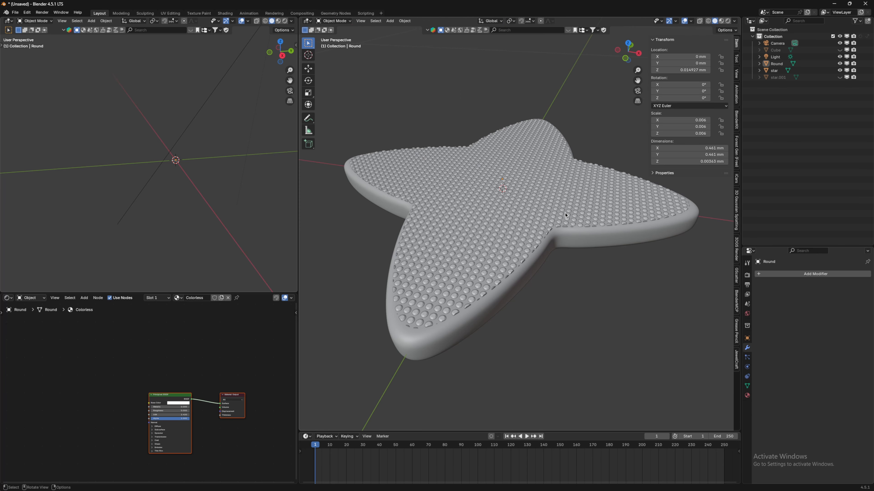
click(628, 43)
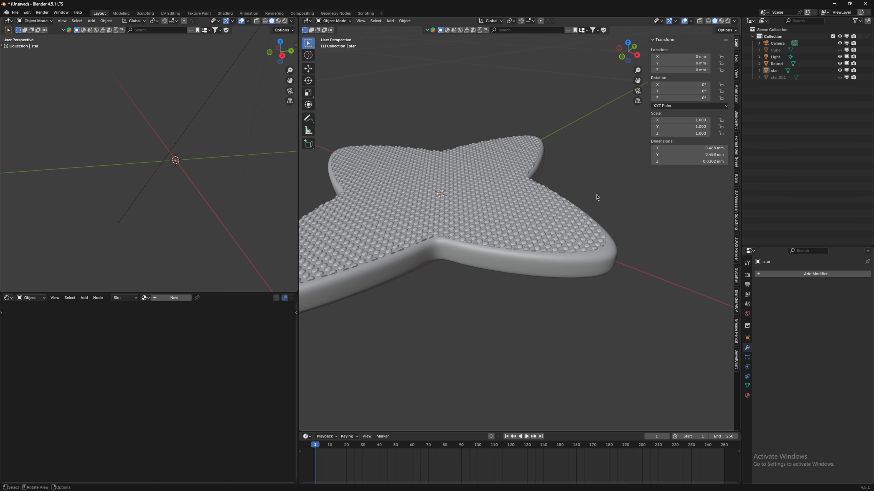
scroll(564, 244, down, 3)
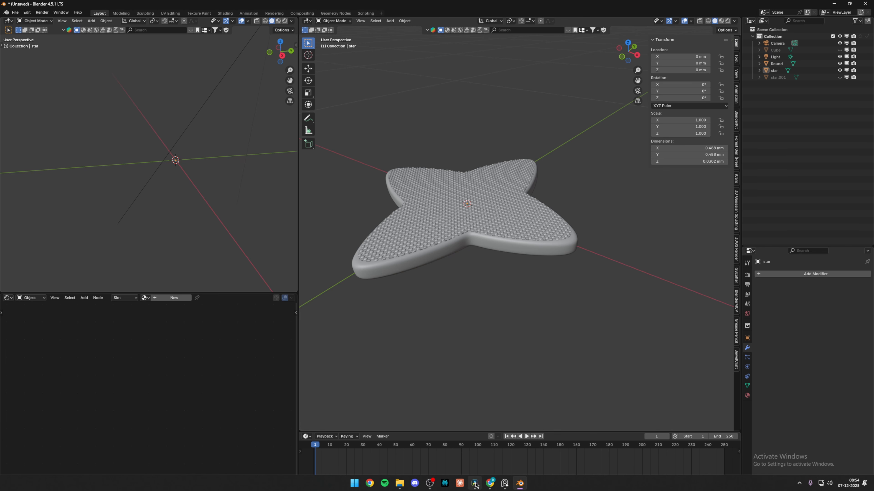
Switch to the chainovel.blend project and examine the flower-shaped pendant and its glass material.
click(493, 483)
scroll(512, 272, up, 2)
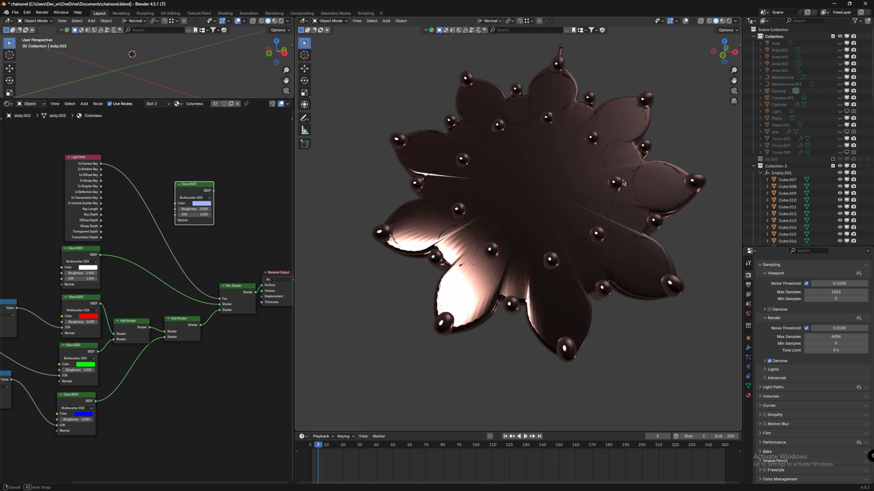
middle_drag(623, 182, 612, 193)
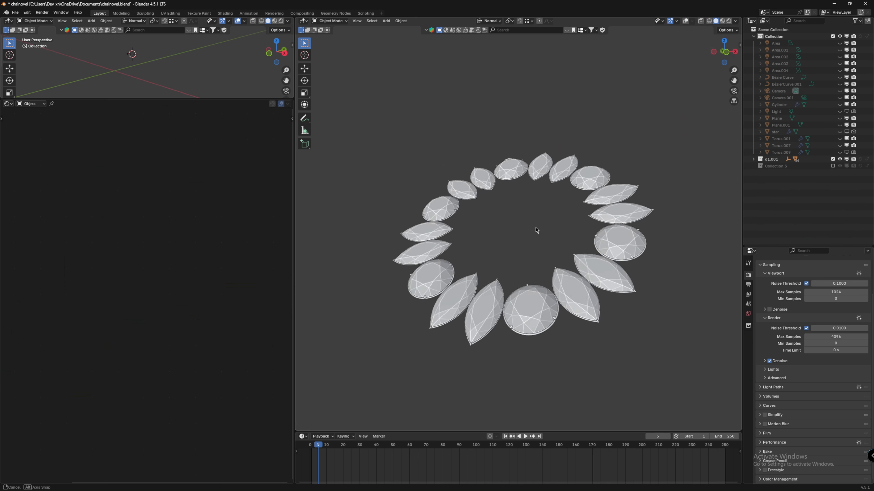
middle_drag(536, 230, 531, 248)
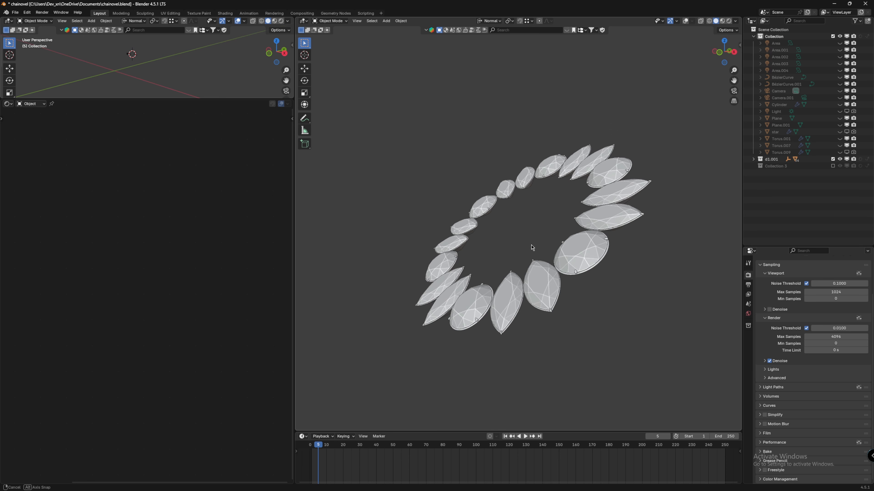
middle_drag(531, 247, 530, 253)
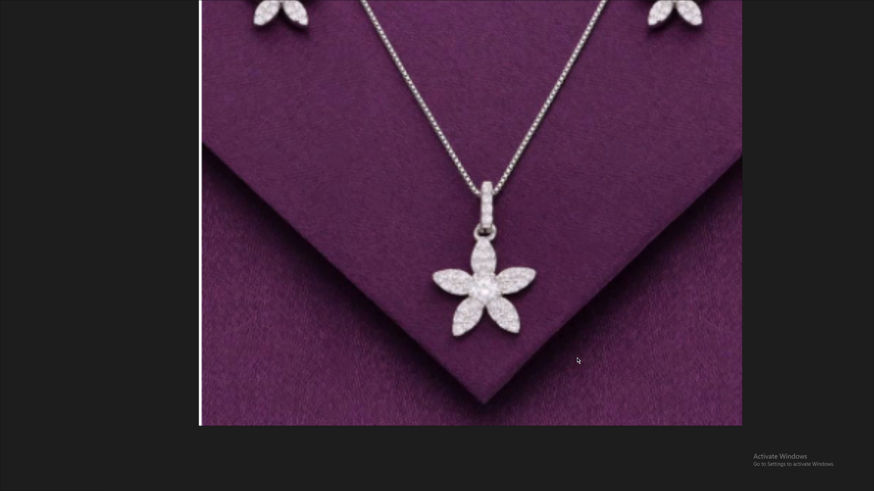
Switch back from the reference photo to Blender, add a Bézier curve at the origin and open it for editing in top view.
key(alt+Tab)
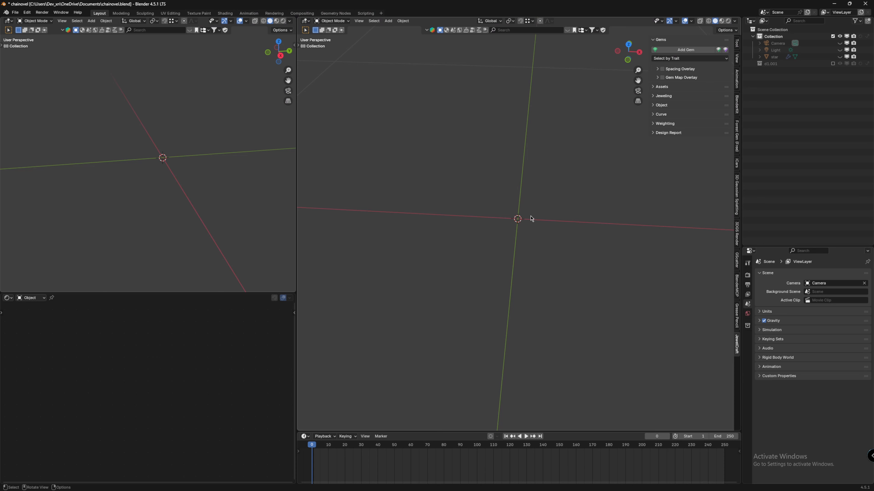
key(shift+a)
mouse_move(532, 218)
click(568, 216)
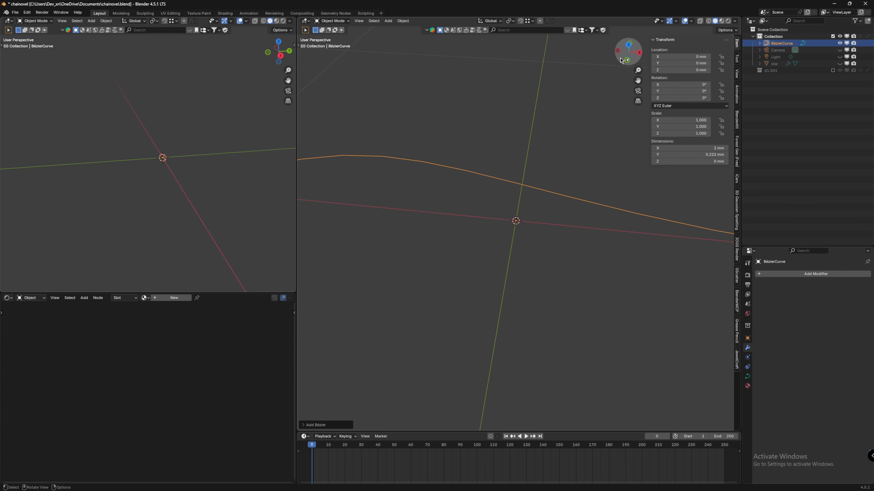
click(629, 46)
key(Tab)
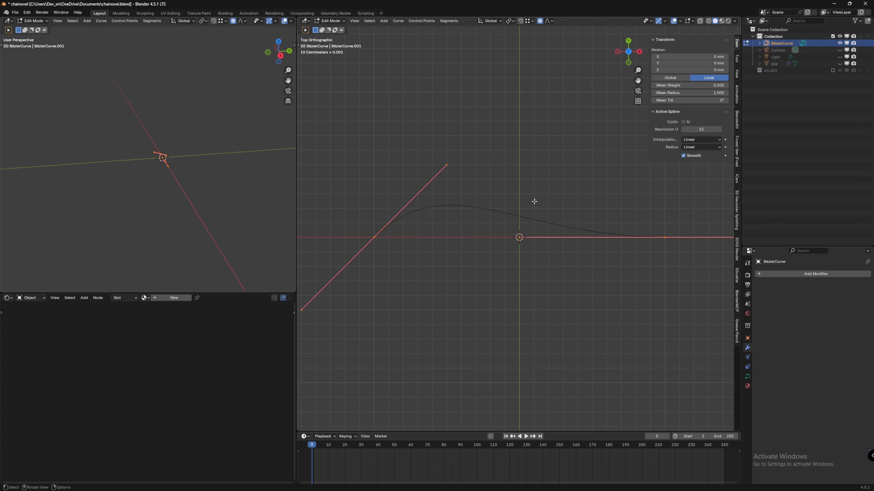
Extrude the curve's left end upward, move the original point to about X 0 mm and raise the right end to form a U.
click(377, 238)
key(g)
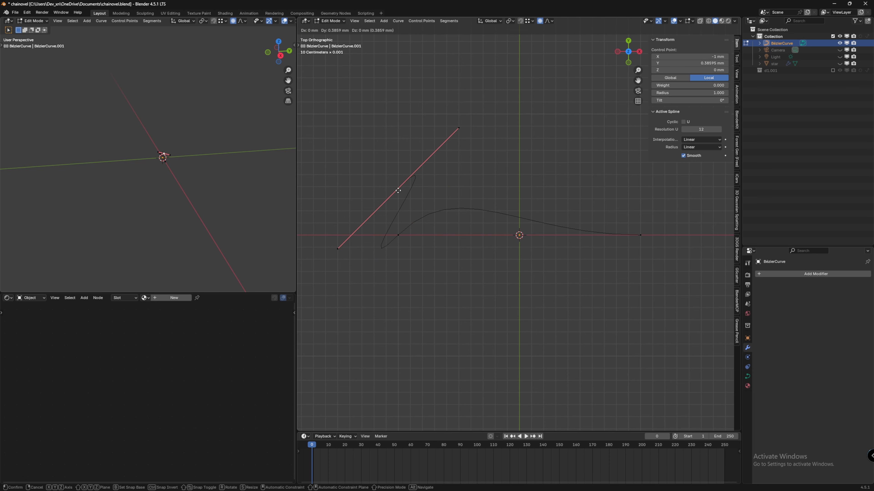
click(439, 71)
key(ctrl+z)
scroll(433, 238, down, 2)
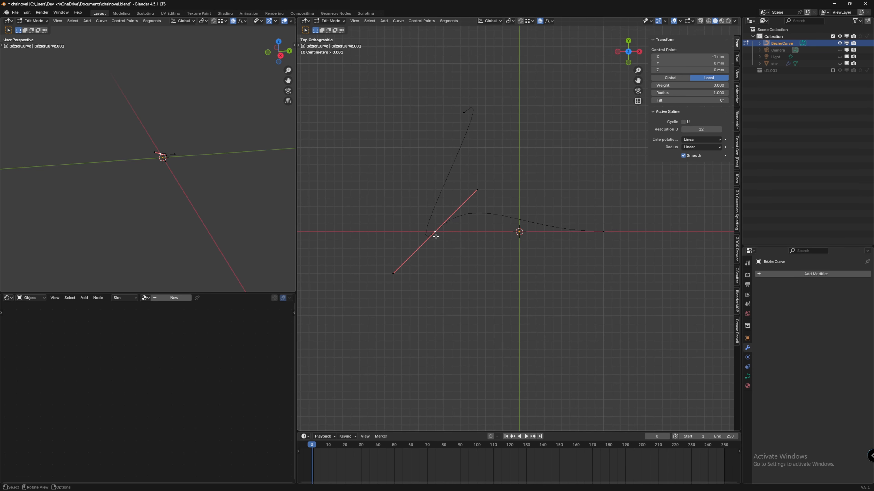
key(g)
click(603, 232)
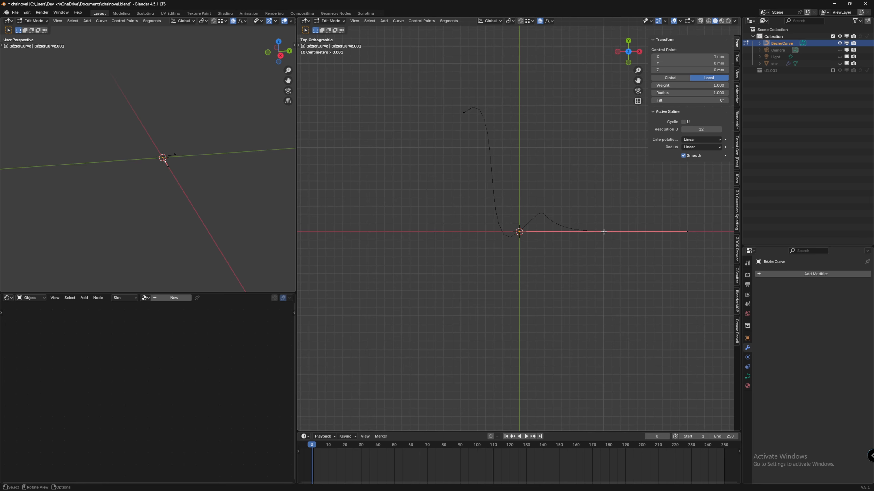
key(g)
click(603, 104)
Rotate the handles of the bottom point and both end points to give the U-shaped curve a smooth bend.
click(539, 231)
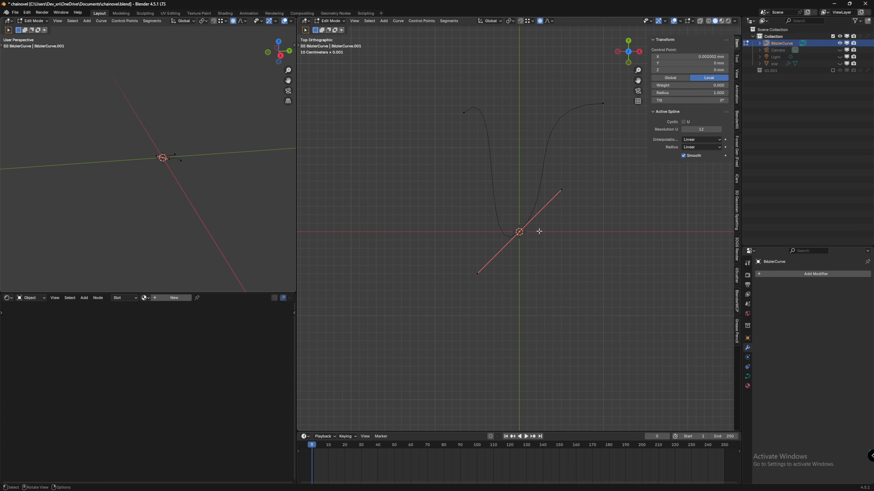
key(r)
click(538, 252)
shift+middle_drag(539, 252, 526, 318)
click(591, 170)
key(r)
click(564, 186)
click(449, 180)
key(r)
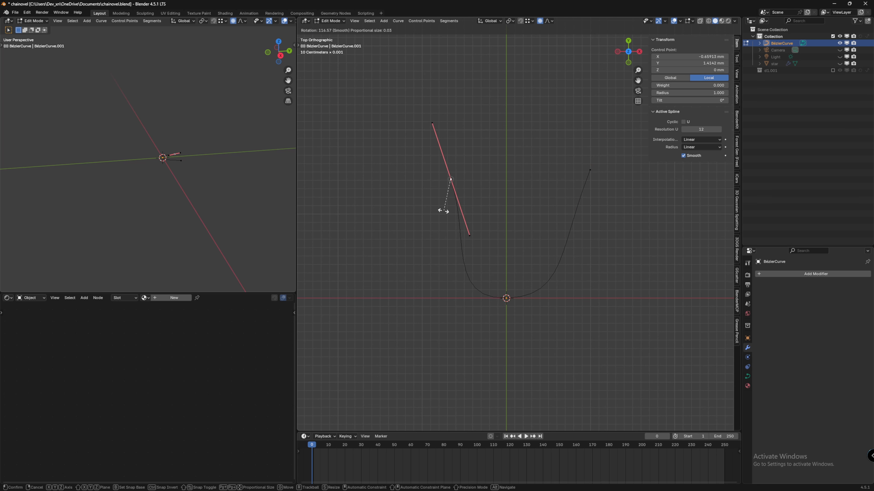
click(437, 205)
Move the curve's end points to make the U about 1.89 mm wide and 1.9 mm tall, and return to Object Mode.
key(g)
click(540, 166)
click(590, 169)
key(g)
click(621, 148)
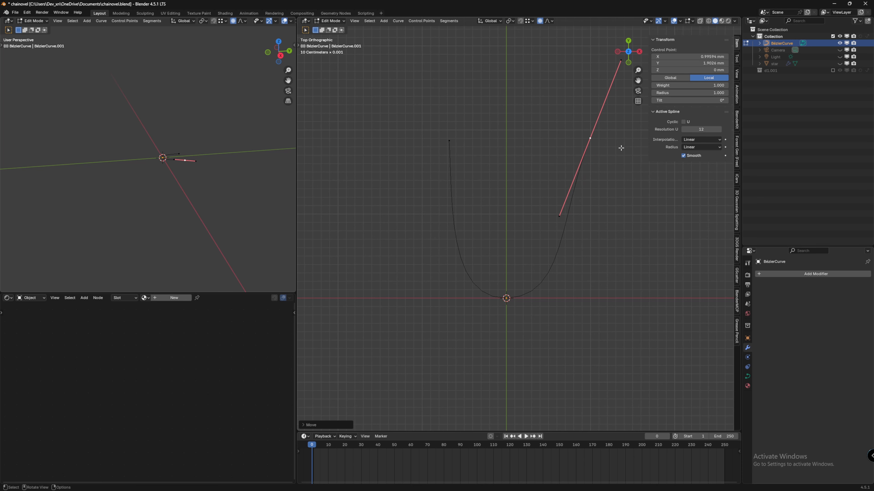
click(427, 144)
key(g)
click(474, 143)
key(Tab)
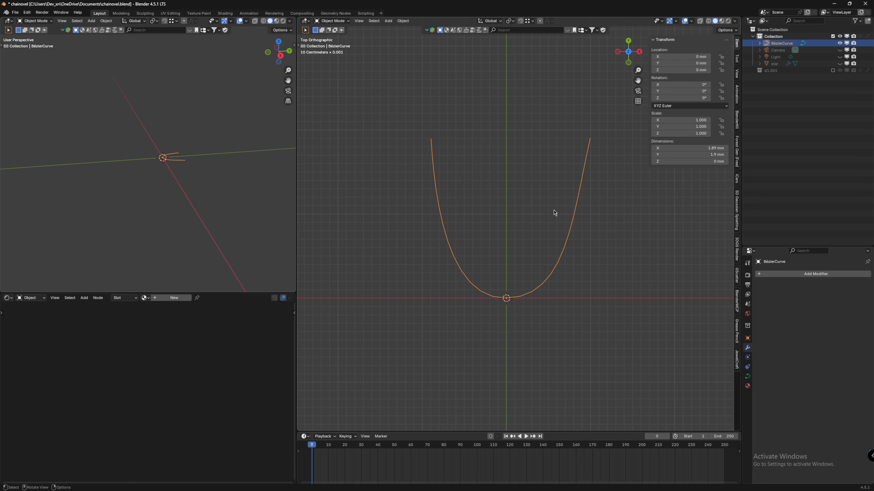
Add a torus at the origin and scale it down to about 0.114 mm across as a chain link.
middle_drag(547, 249, 529, 202)
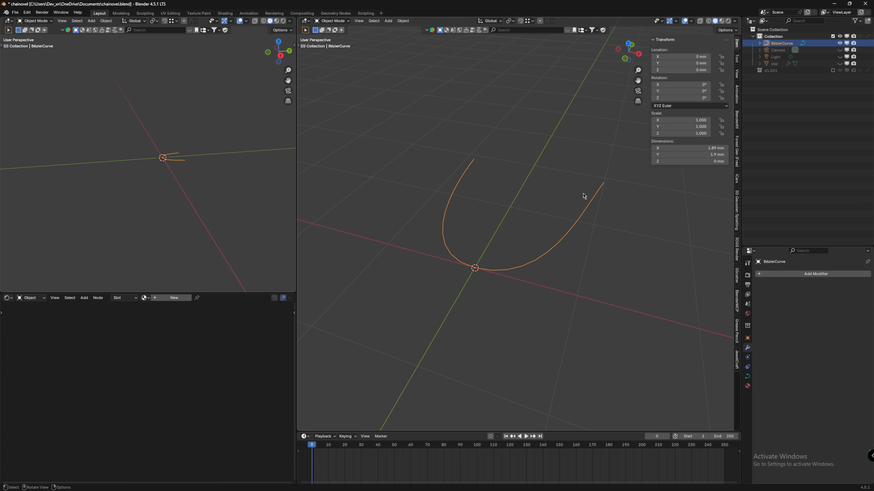
middle_drag(530, 247, 556, 245)
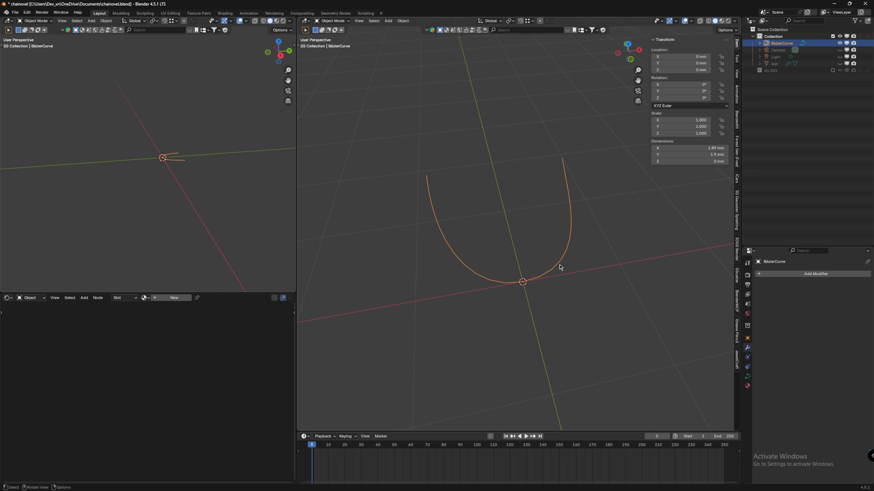
middle_drag(560, 267, 536, 268)
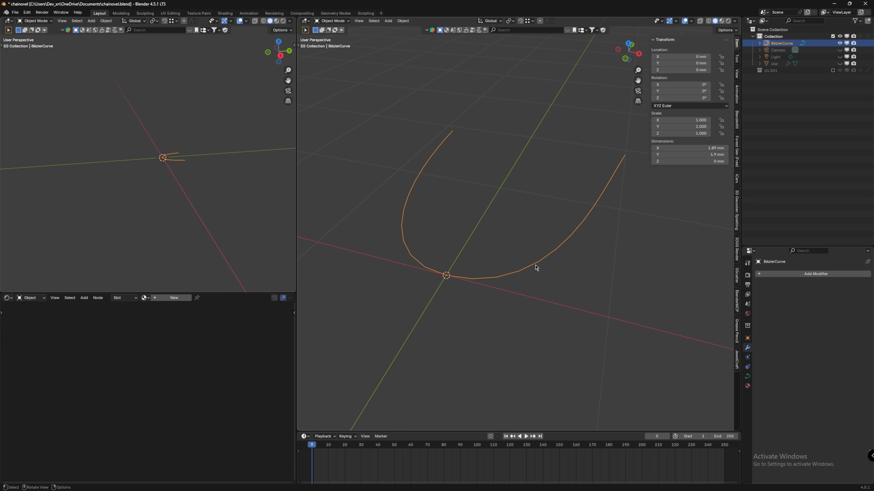
middle_drag(536, 268, 510, 277)
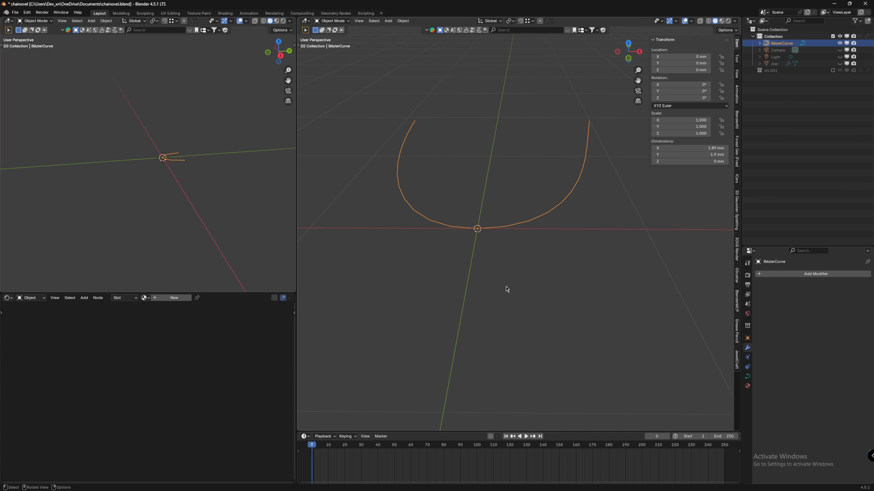
key(shift+a)
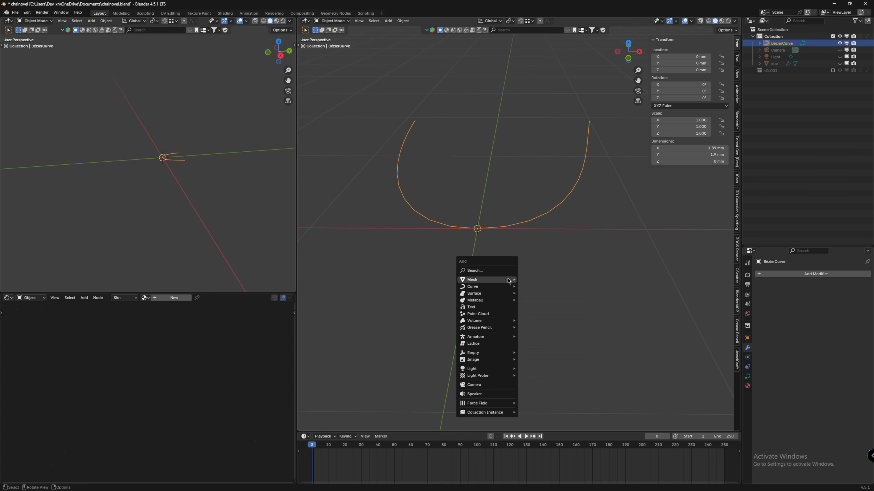
mouse_move(512, 280)
click(539, 328)
key(s)
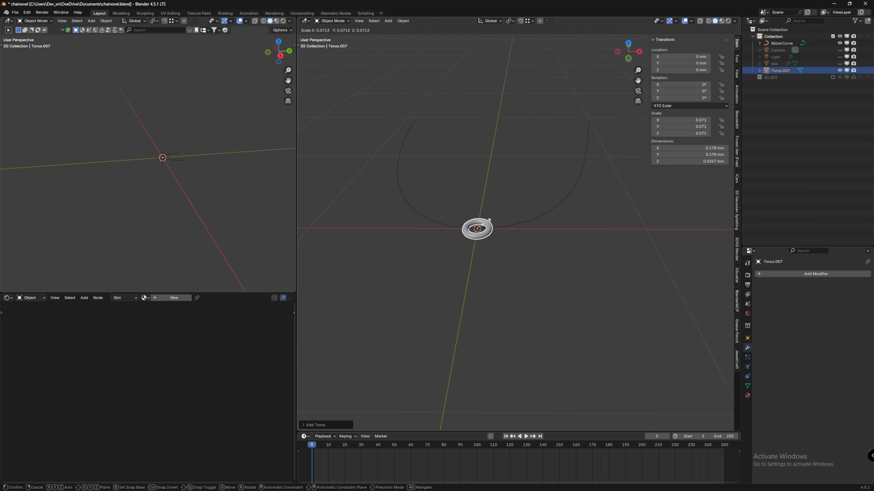
click(483, 227)
Apply Shade Auto Smooth to the torus and add a Subdivision modifier.
scroll(519, 252, up, 8)
right_click(487, 255)
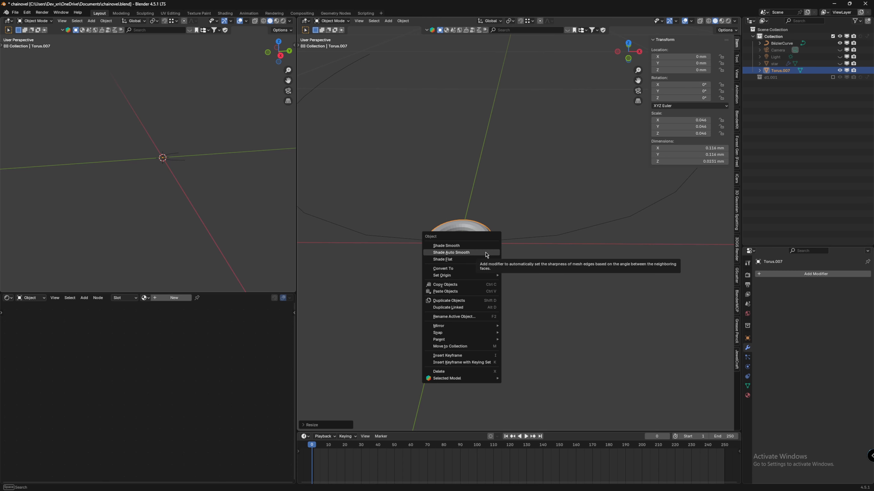
click(486, 255)
click(788, 273)
text(s)
click(772, 290)
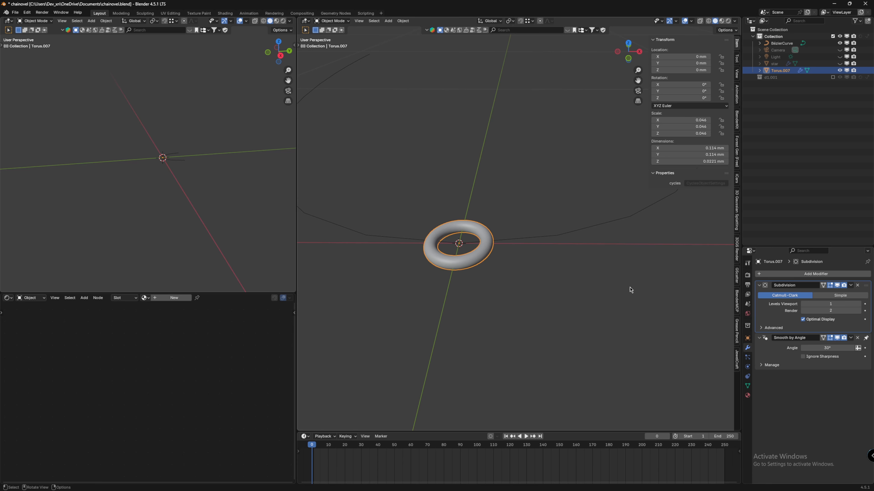
Duplicate the ring about 0.07 mm along X and rotate the copy 90° about X so the two links interlock.
middle_drag(628, 289, 579, 265)
key(shift+d)
key(x)
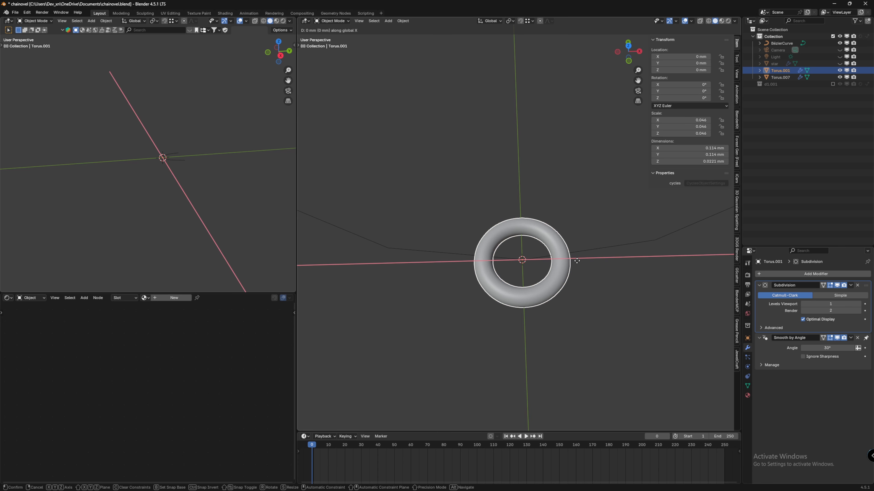
click(636, 260)
text(rx)
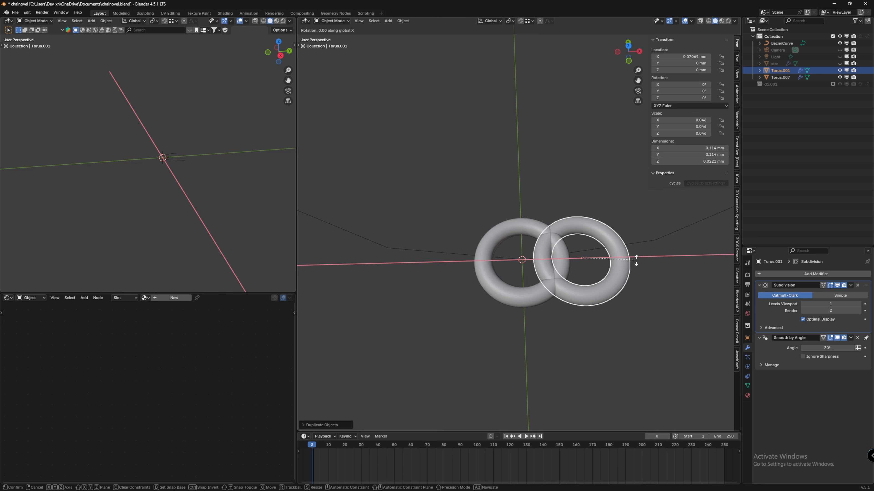
text(90)
key(Return)
Select both interlocked rings and join them into one object.
middle_drag(636, 260, 541, 229)
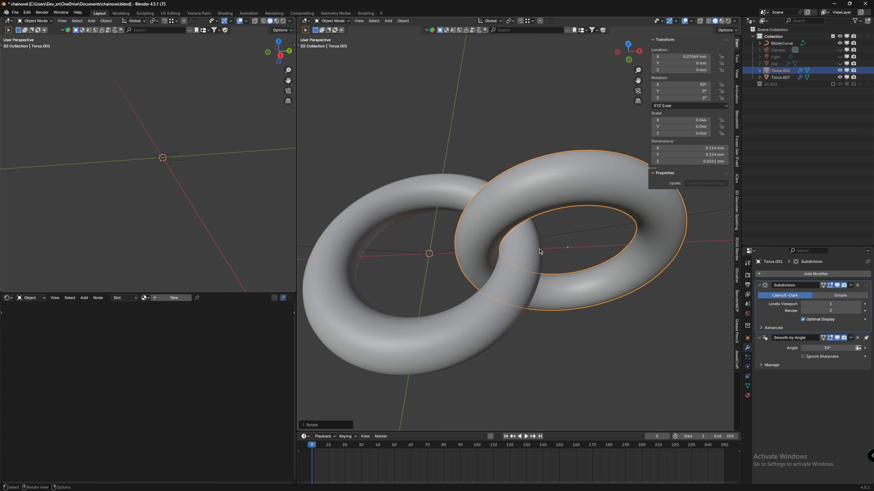
middle_drag(532, 260, 528, 277)
shift+click(509, 289)
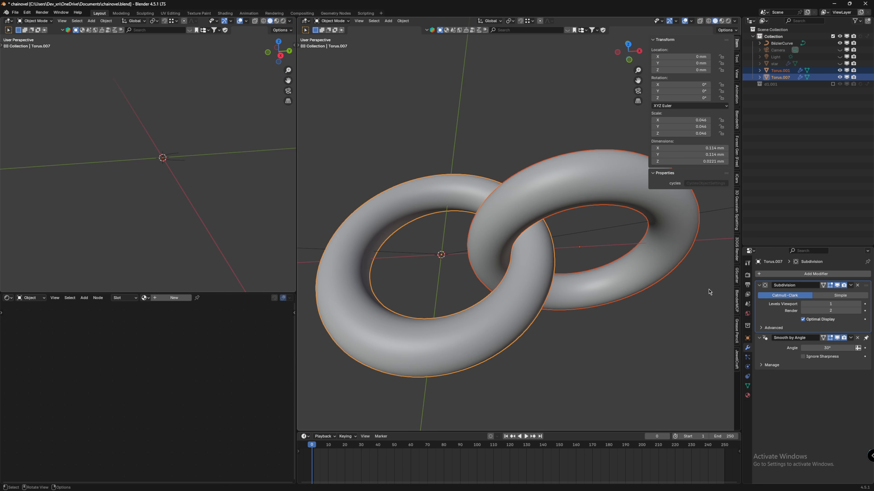
key(ctrl+j)
Add an Array modifier to the joined links with a relative offset Factor X of 0.760 and a count of 7.
click(768, 274)
click(791, 303)
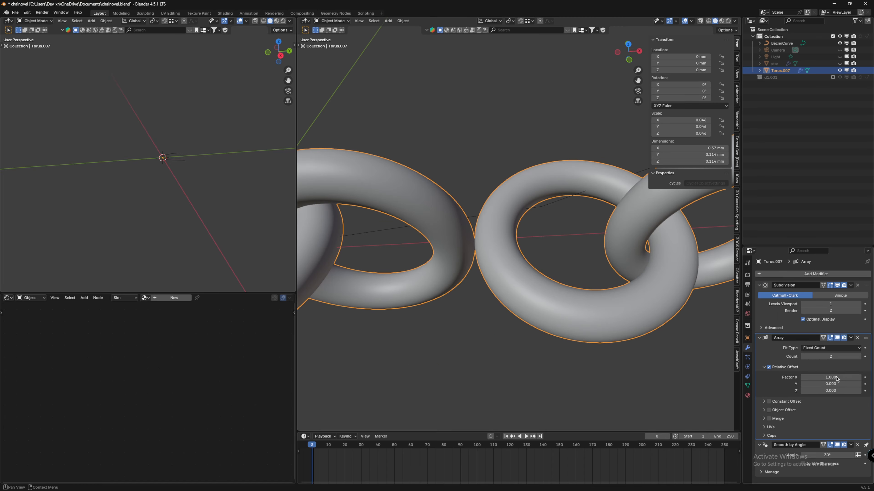
drag(830, 377, 832, 355)
scroll(587, 298, down, 8)
scroll(602, 261, down, 3)
middle_drag(602, 261, 547, 246)
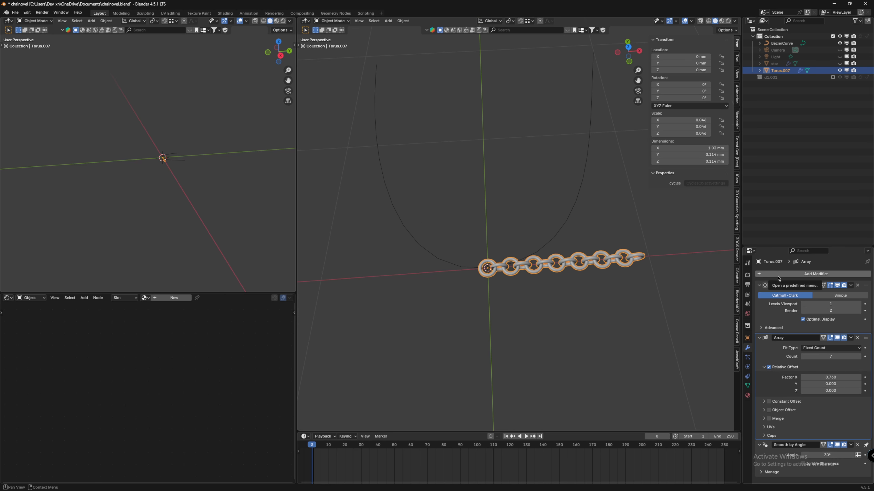
Add a Curve modifier to the chain with the U-shaped Bézier curve as its curve object.
click(815, 274)
click(750, 296)
click(857, 427)
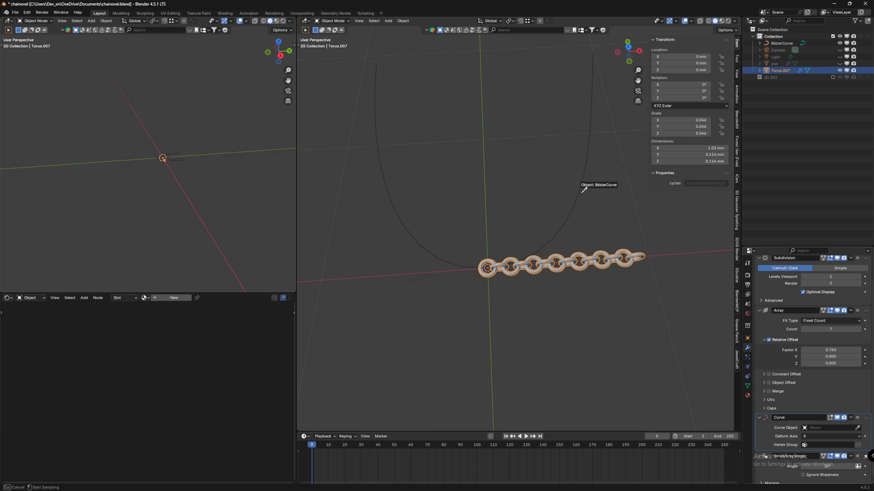
click(585, 186)
Set the array count to 35 so the chain fills the curve, and scale the links down.
mouse_move(830, 330)
mouse_down()
mouse_move(853, 330)
mouse_move(839, 329)
mouse_up()
middle_drag(506, 251, 561, 253)
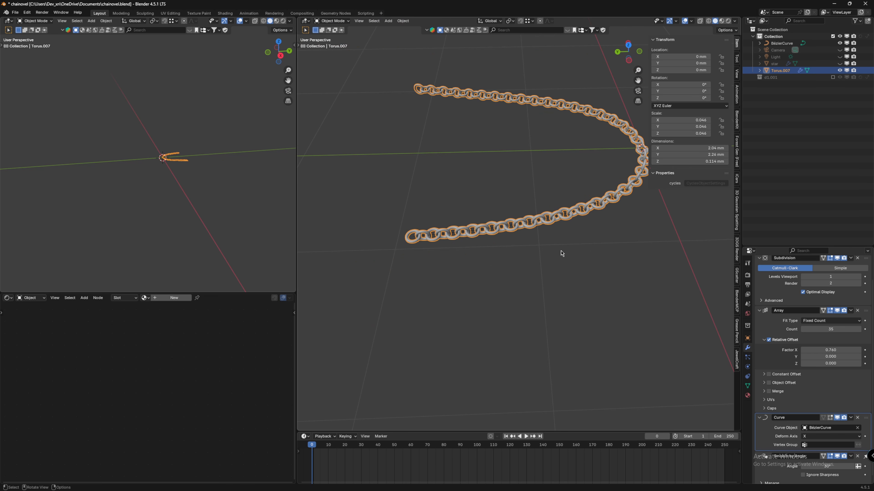
key(s)
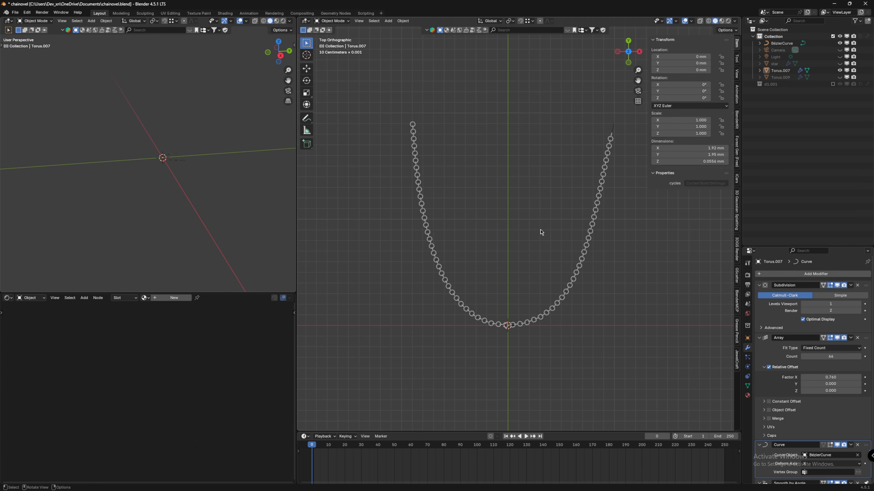
middle_drag(541, 232, 522, 225)
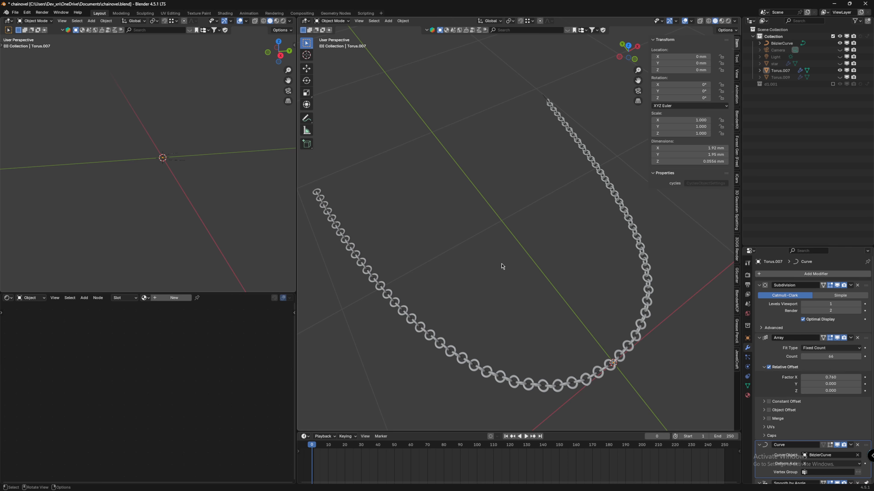
middle_drag(502, 266, 557, 222)
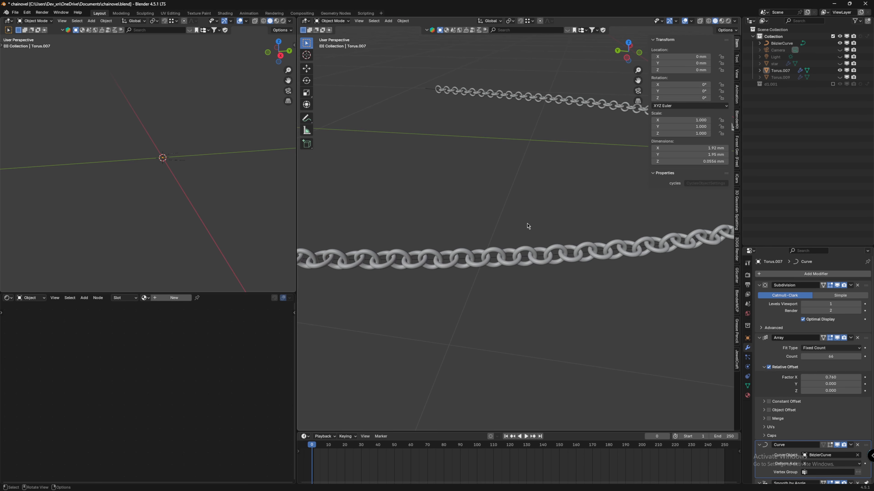
middle_drag(526, 225, 544, 217)
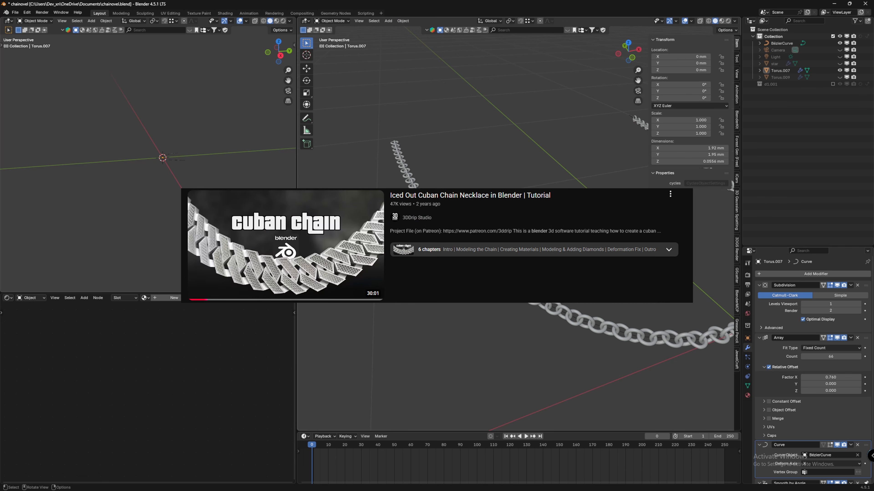
middle_drag(477, 225, 539, 226)
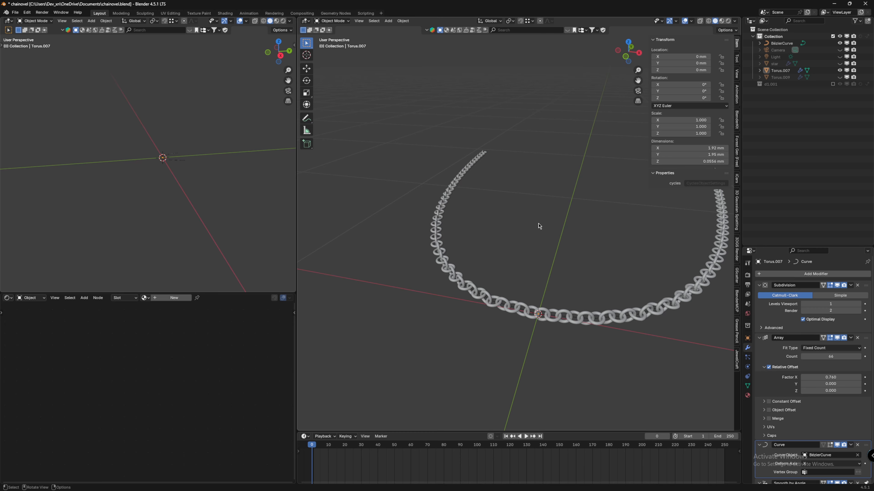
middle_drag(539, 226, 516, 215)
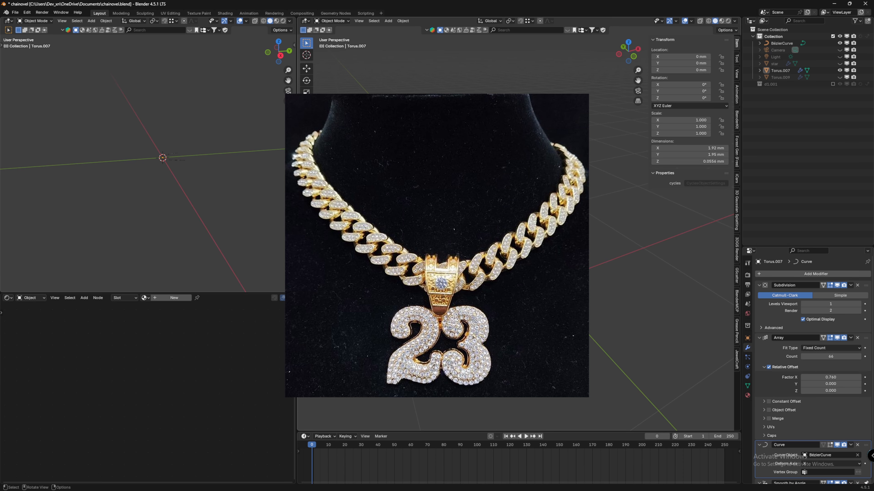
Review the chain arrayed along the Bézier curve and re-enable the excluded d1.001 collection.
click(399, 483)
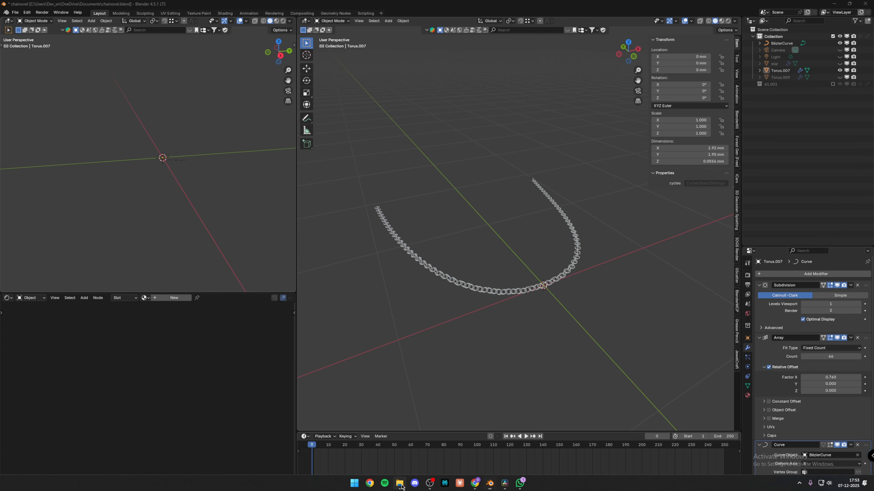
click(597, 214)
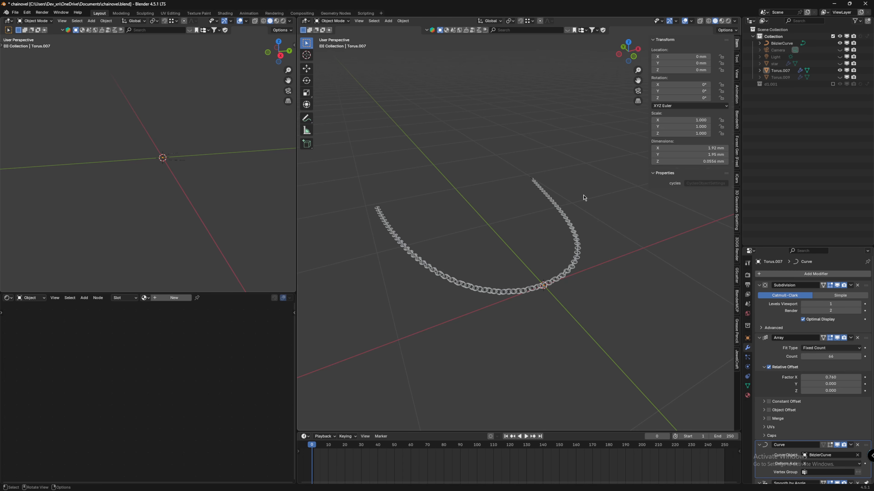
middle_drag(583, 198, 533, 247)
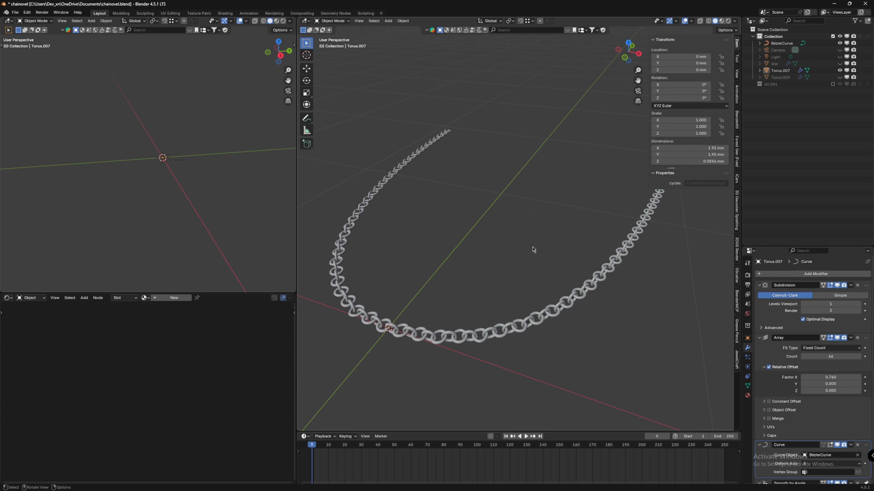
scroll(565, 259, up, 2)
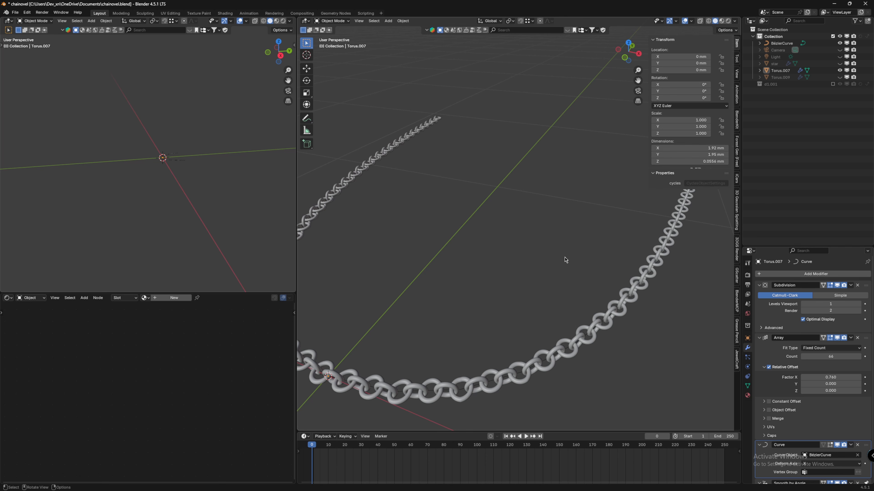
click(833, 84)
scroll(599, 175, down, 5)
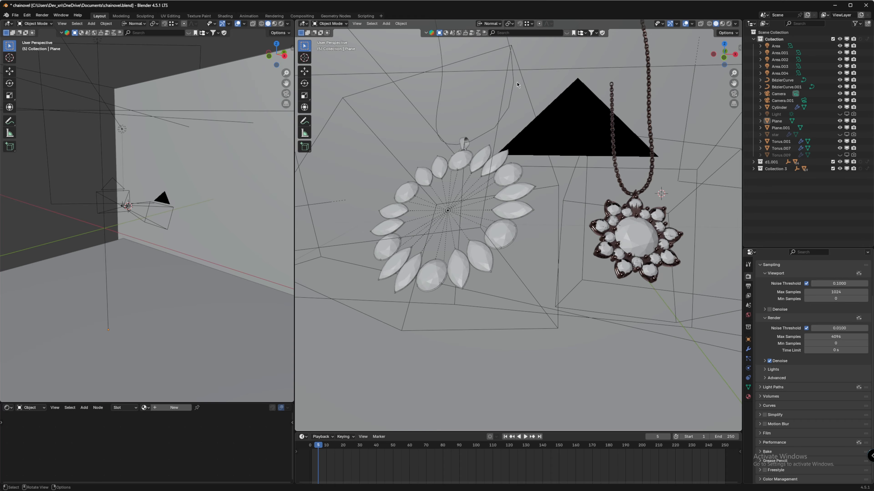
Examine both pendants with their chains, the chain's Bézier curve control points, and the framing through the scene camera.
click(520, 73)
middle_drag(508, 167, 525, 167)
click(526, 167)
click(516, 162)
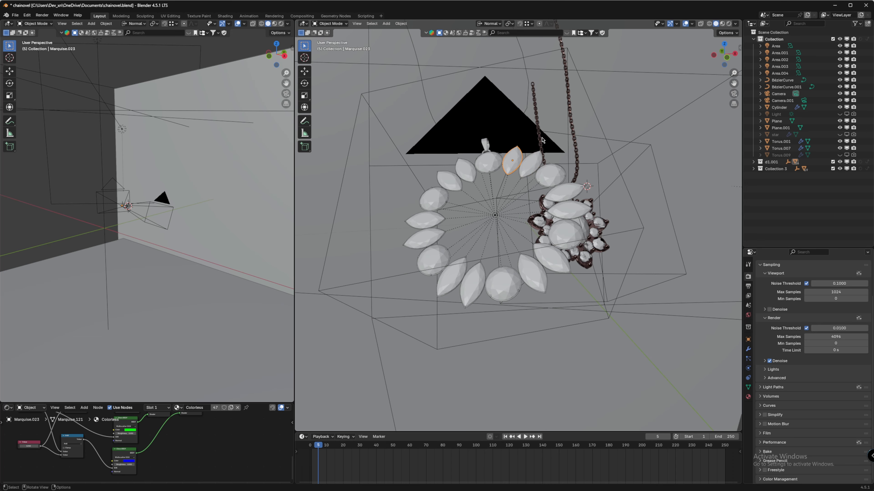
middle_drag(641, 183, 527, 207)
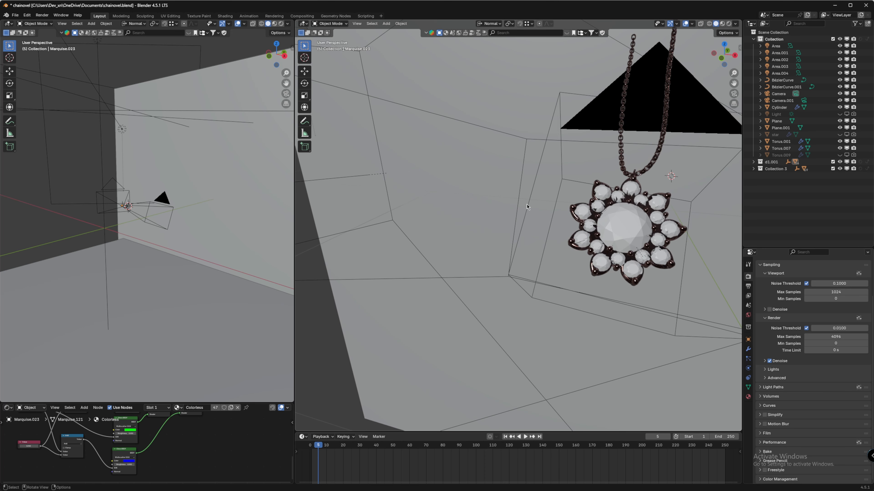
click(530, 206)
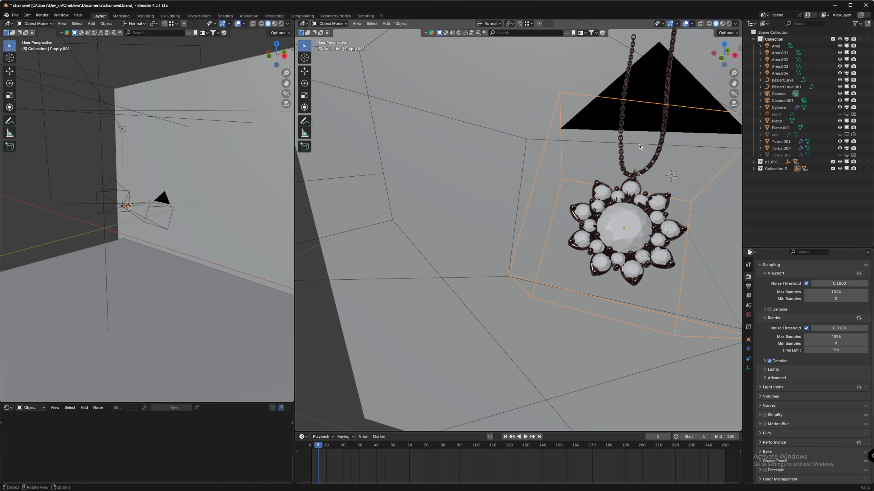
middle_drag(639, 147, 493, 202)
click(487, 202)
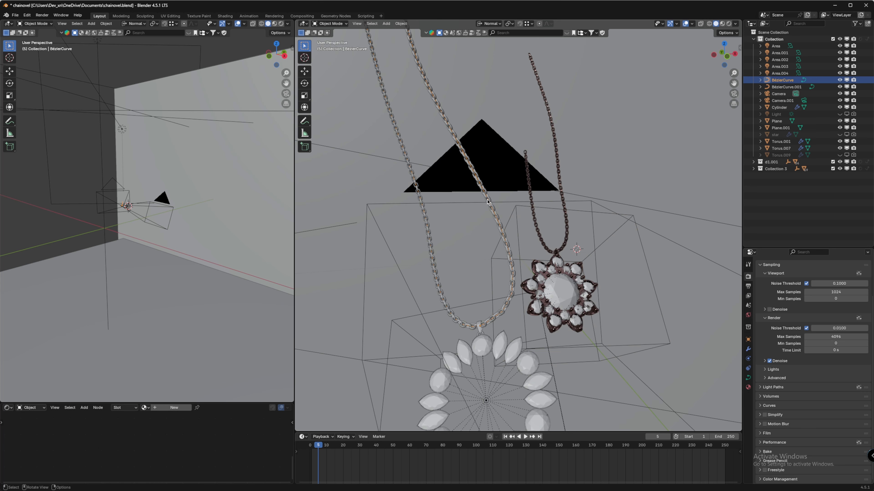
key(Tab)
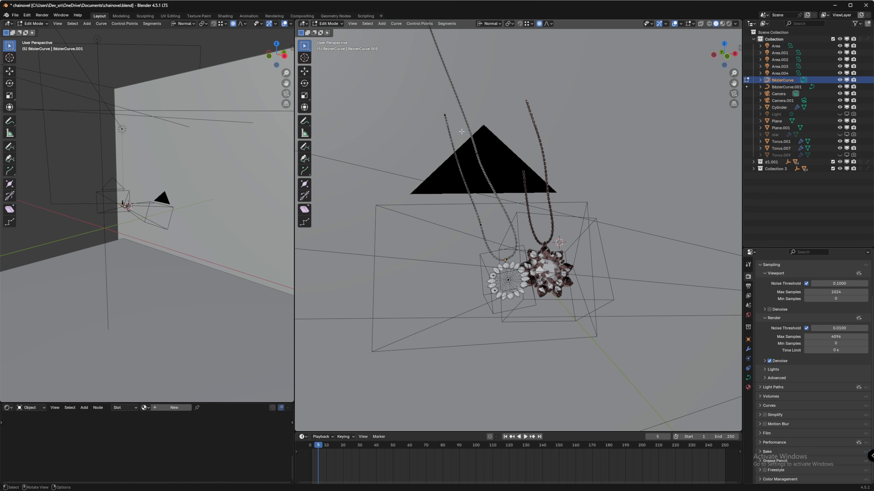
click(733, 95)
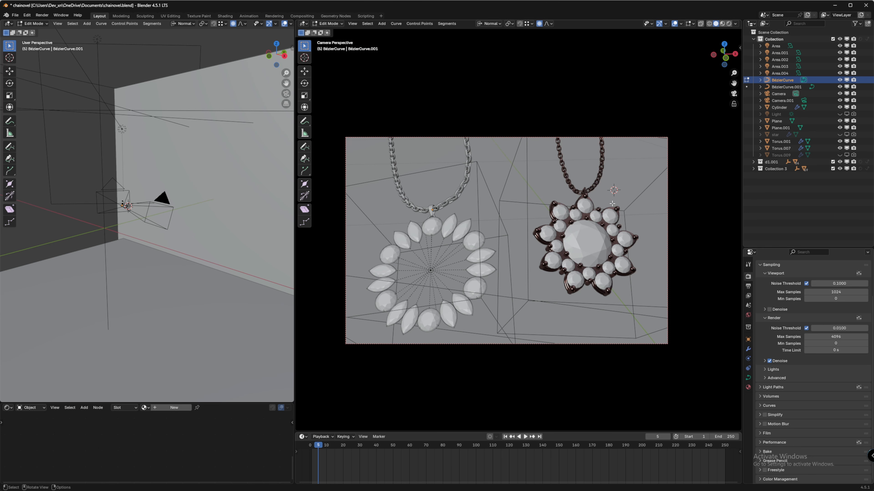
key(KP_0)
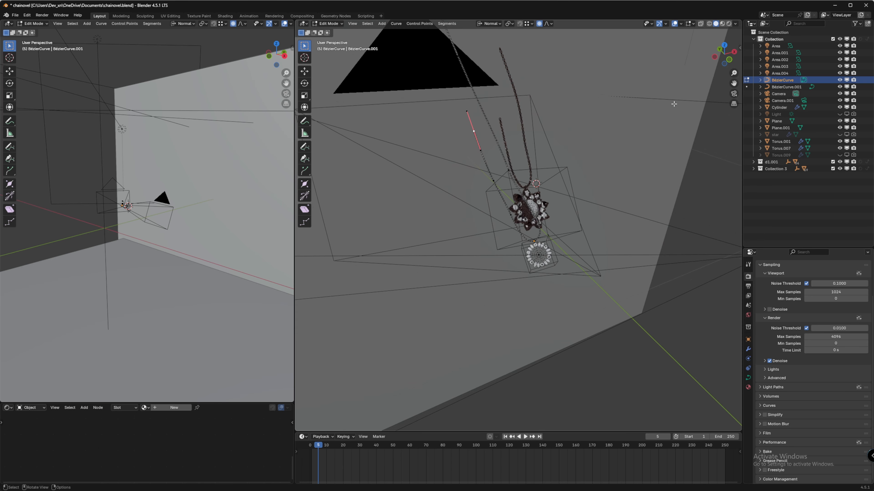
Leave curve editing and examine the area lights, cameras and backdrop planes surrounding the pendants.
scroll(604, 169, down, 4)
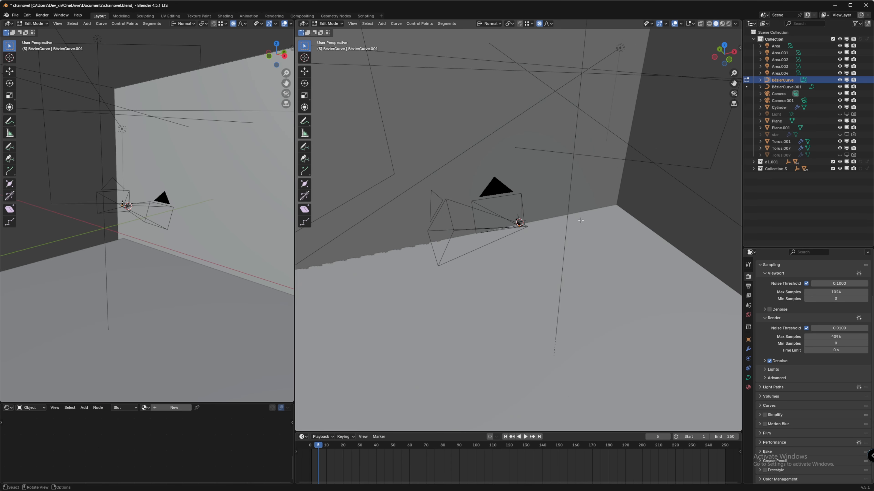
key(Tab)
key(alt+a)
scroll(613, 262, down, 3)
scroll(619, 262, up, 3)
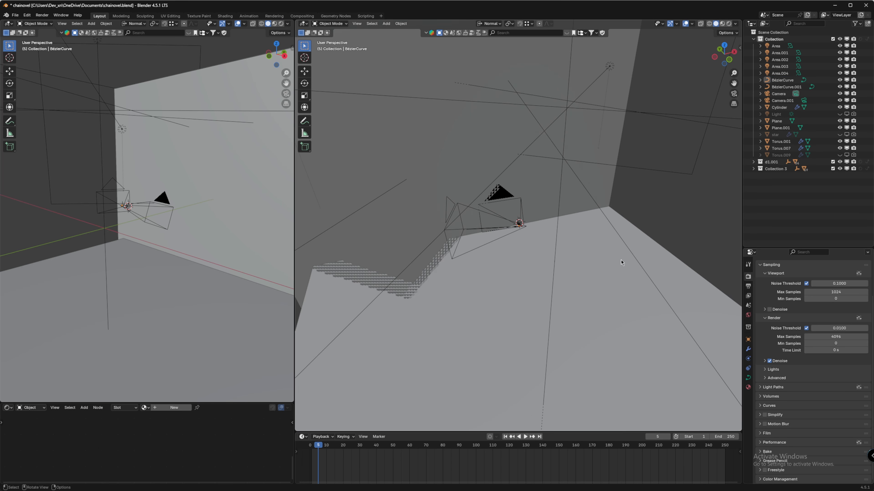
scroll(507, 220, up, 5)
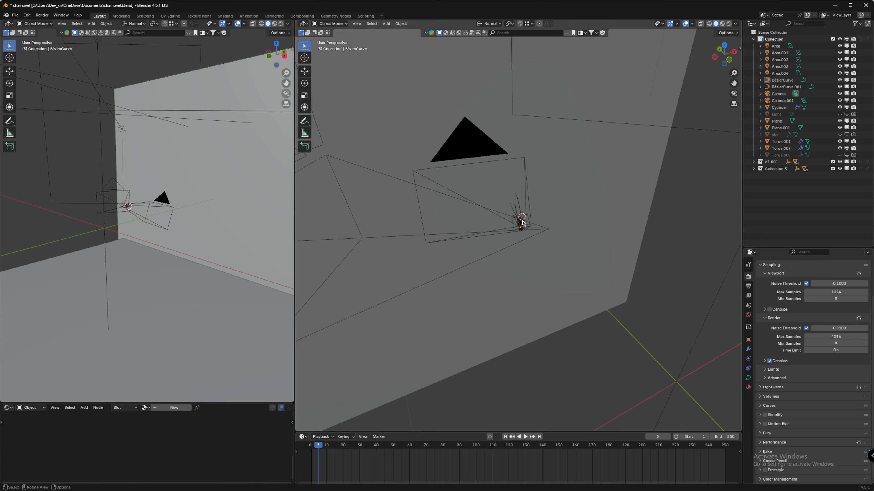
scroll(525, 224, down, 10)
middle_drag(525, 224, 555, 220)
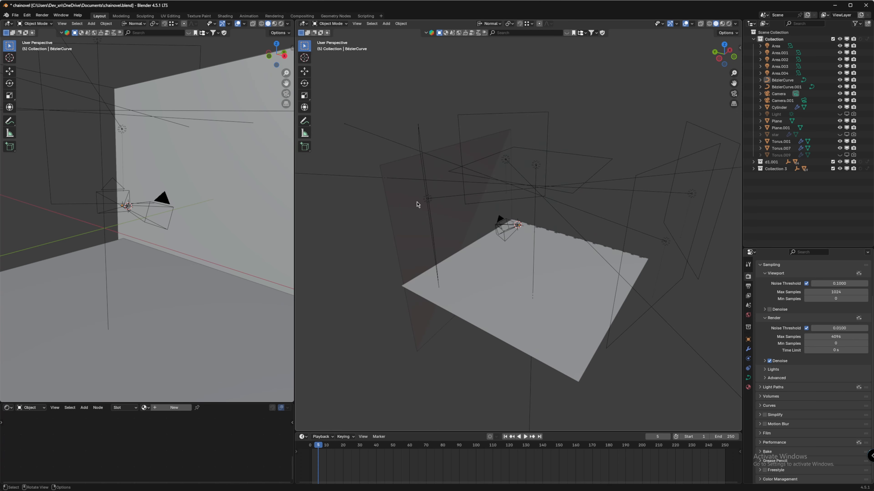
middle_drag(585, 100, 577, 138)
scroll(577, 139, up, 12)
scroll(577, 138, down, 14)
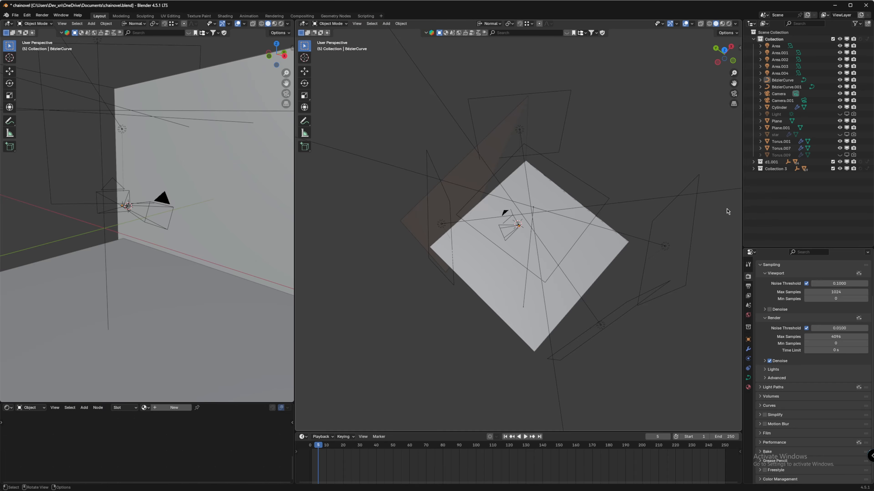
middle_drag(539, 244, 567, 155)
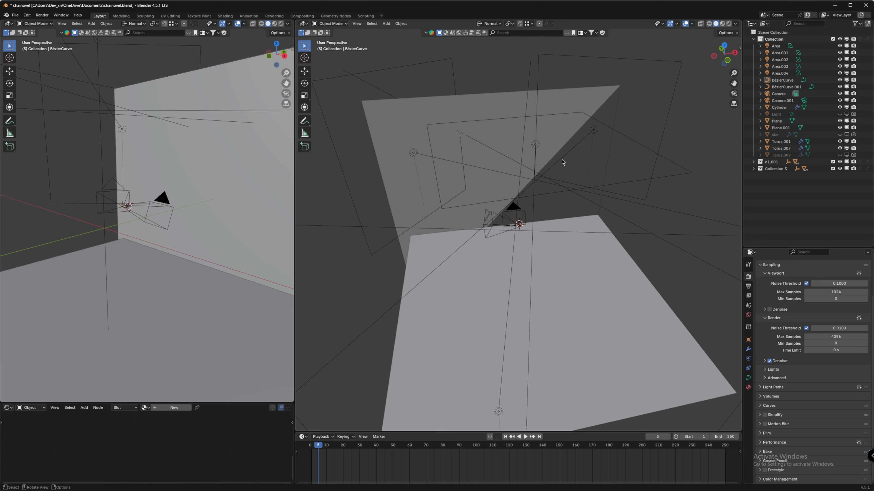
Show the rendered camera view and delete the unconnected Glass BSDF node from the round gem's Colorless material.
click(734, 93)
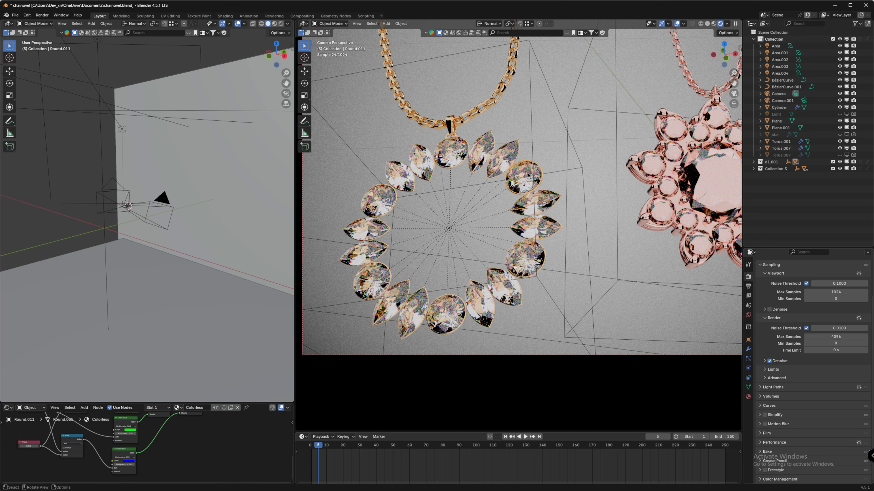
drag(148, 403, 148, 102)
scroll(196, 235, up, 4)
middle_drag(110, 219, 163, 202)
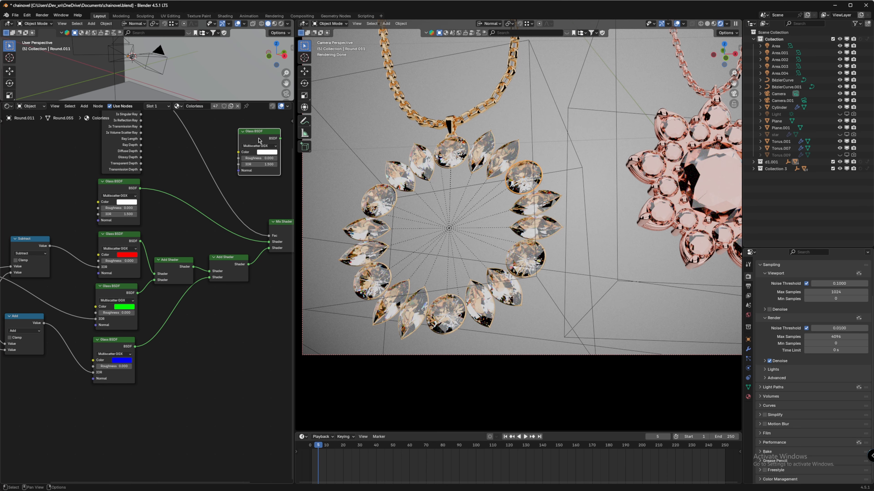
key(x)
scroll(158, 193, up, 2)
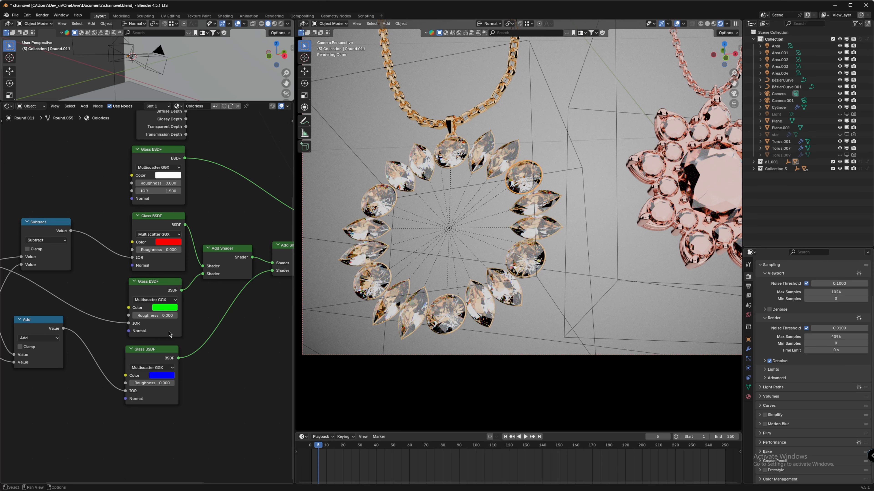
Check the colour values of the red, green and blue Glass BSDF nodes in the Colorless material.
click(173, 268)
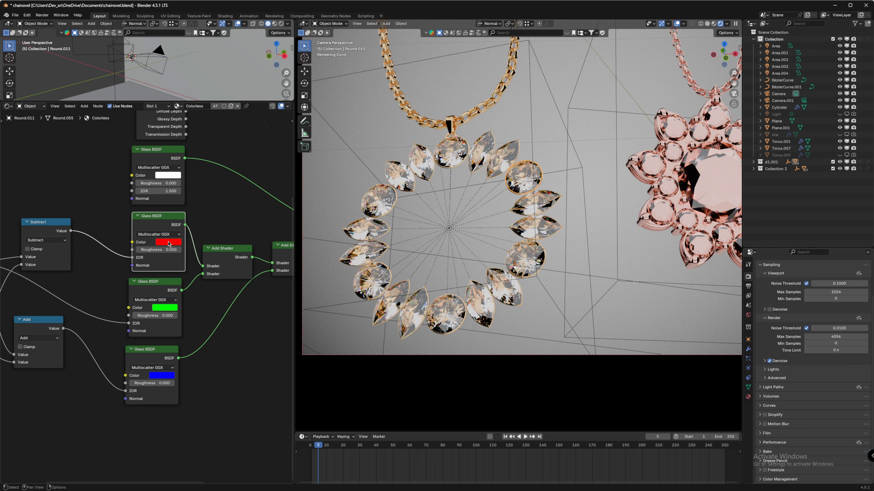
click(167, 288)
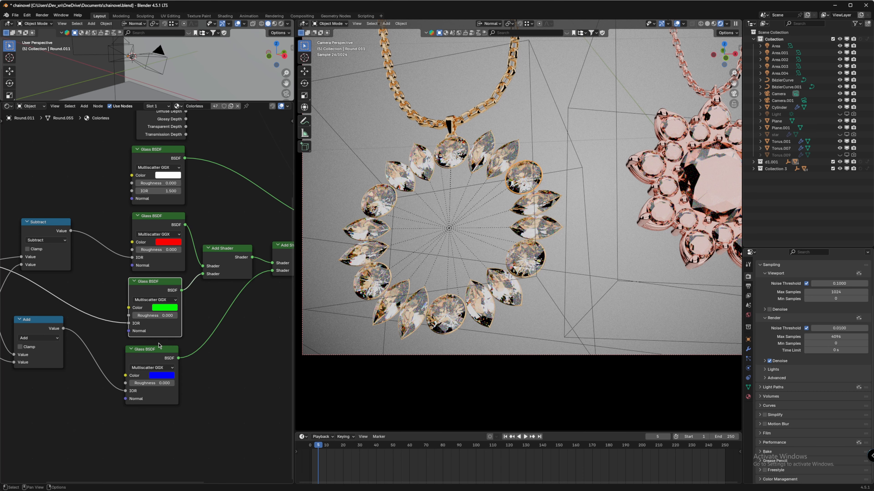
click(178, 244)
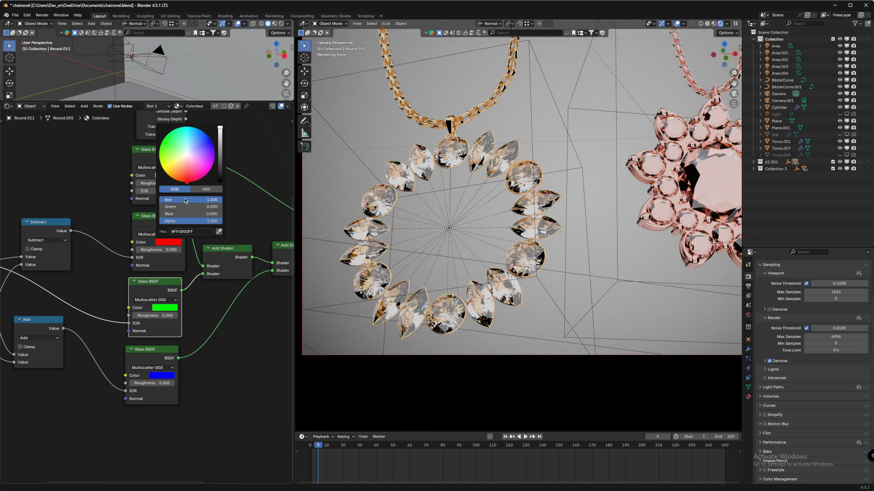
drag(202, 200, 222, 200)
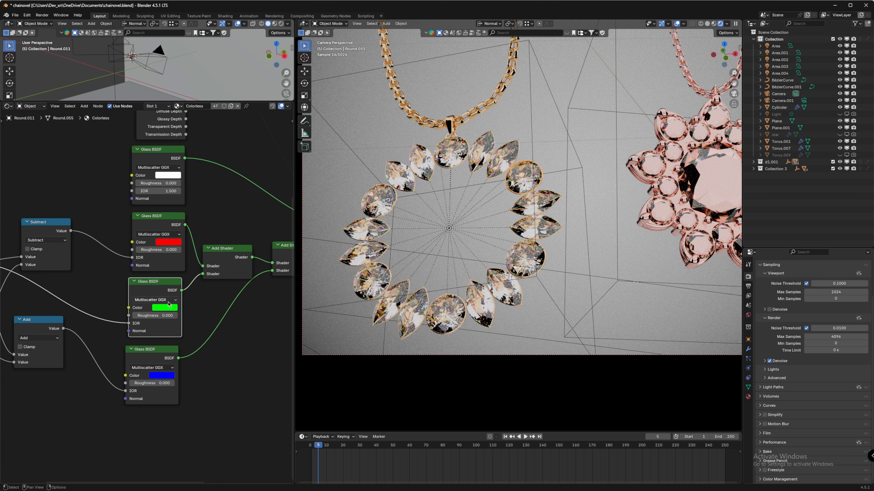
click(169, 307)
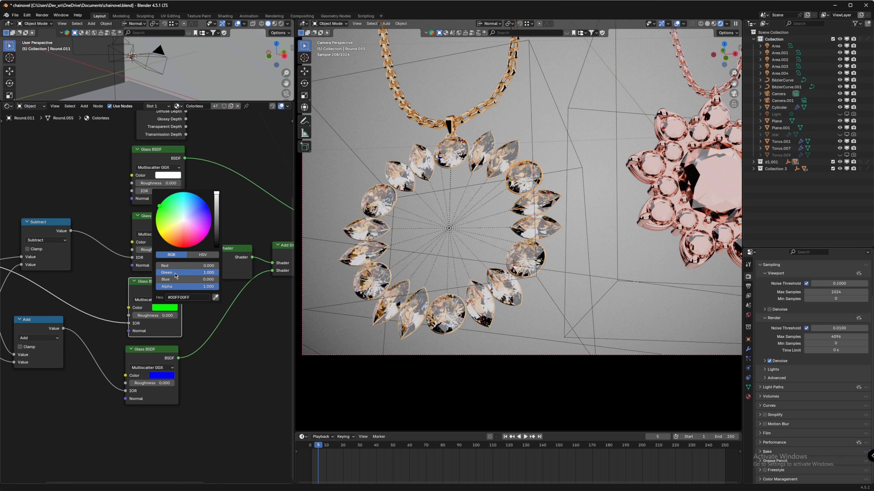
drag(175, 273, 193, 273)
click(162, 375)
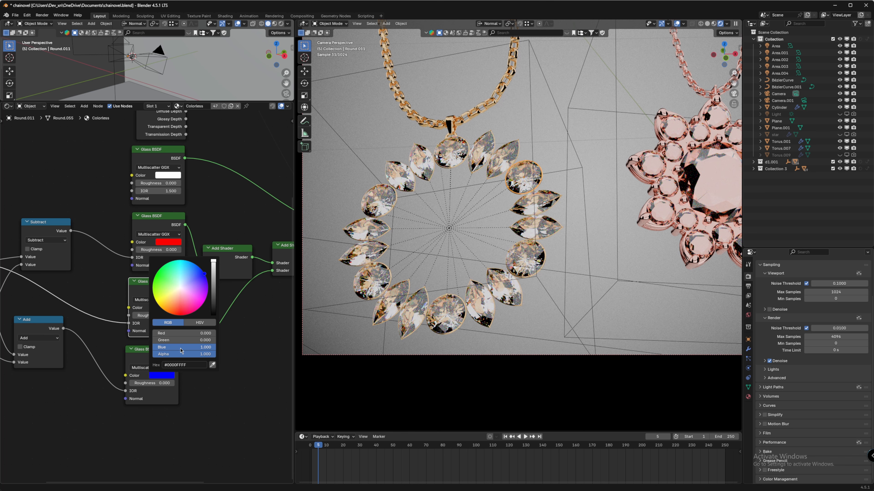
Examine how the Light Path, Glass BSDF and two Add Shader nodes connect to the Mix Shader.
scroll(224, 195, down, 3)
middle_drag(224, 195, 222, 301)
scroll(222, 301, up, 4)
middle_drag(213, 245, 196, 274)
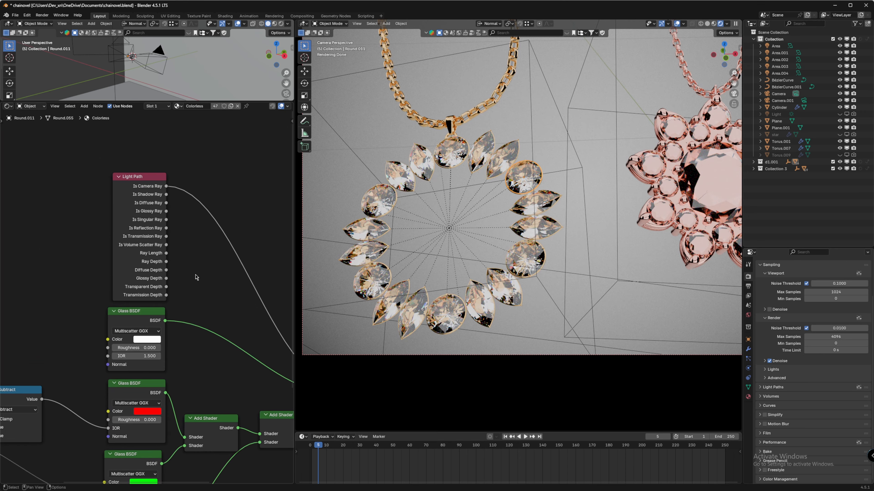
scroll(195, 274, down, 3)
middle_drag(156, 245, 134, 223)
middle_drag(223, 328, 171, 291)
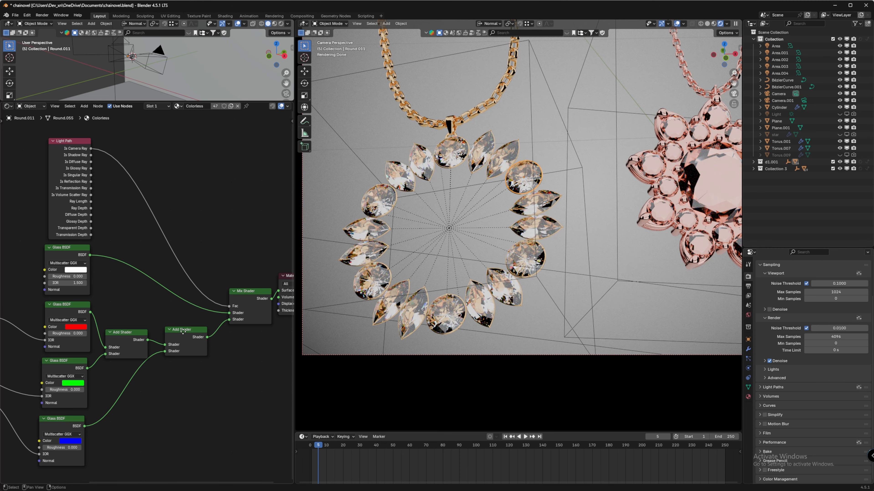
middle_drag(183, 331, 186, 301)
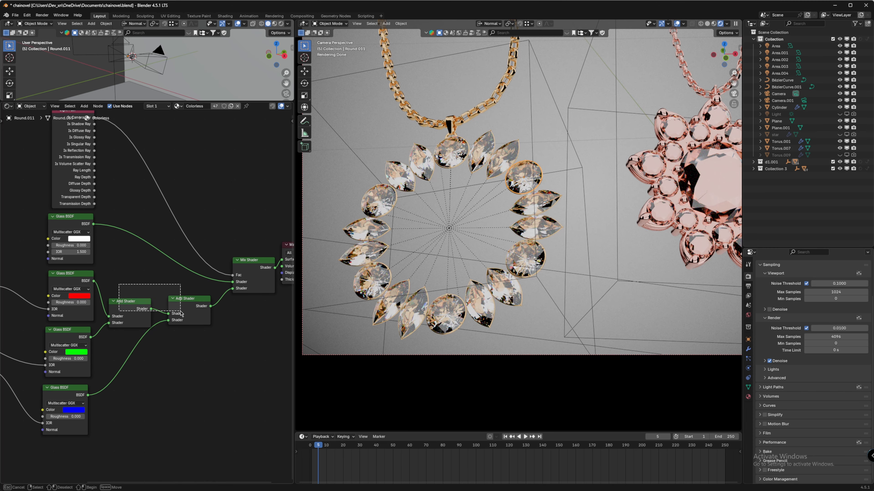
click(80, 223)
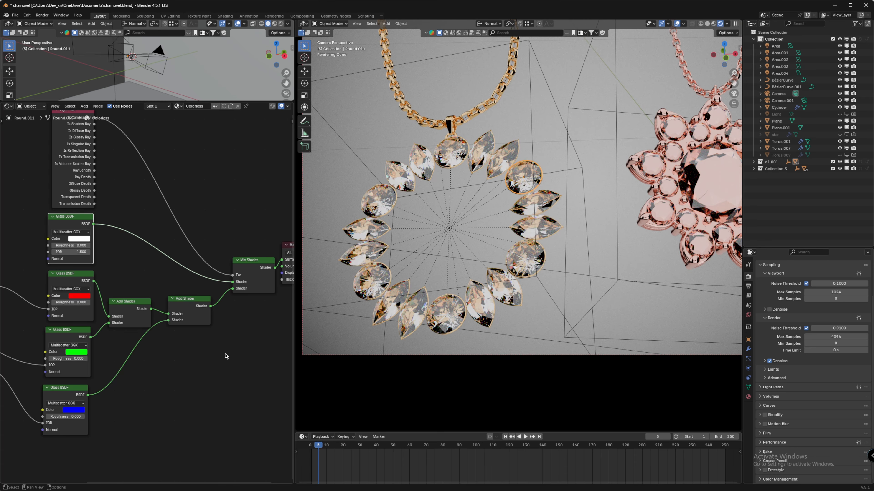
click(248, 275)
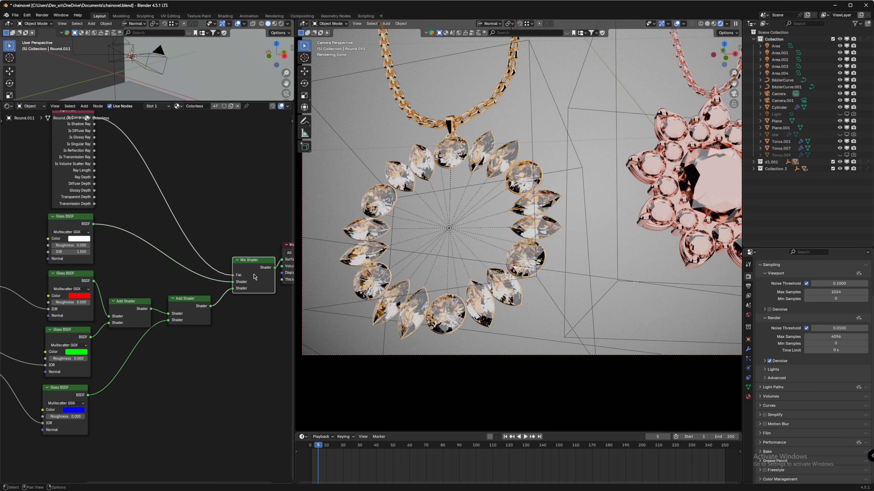
Examine how the two Value nodes feed the Subtract and Add nodes that drive the coloured Glass BSDF nodes' IOR.
middle_drag(254, 276, 144, 216)
scroll(213, 275, up, 1)
click(154, 311)
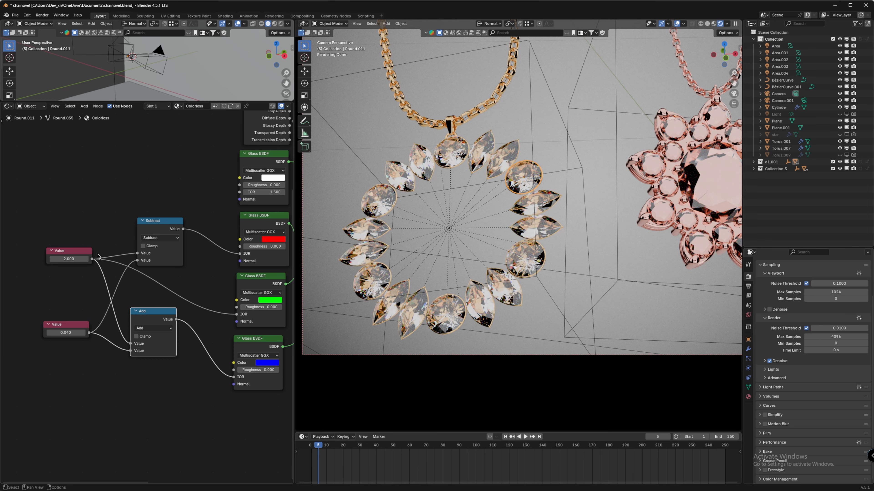
drag(27, 202, 89, 372)
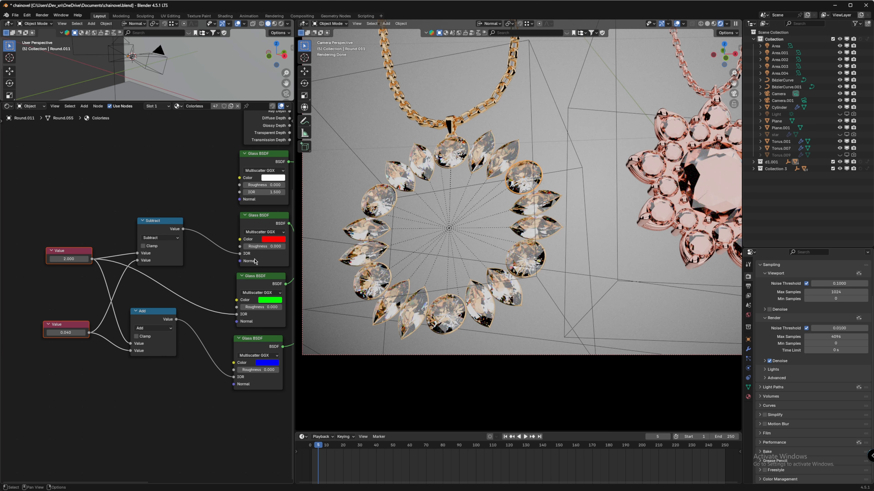
middle_drag(216, 337, 148, 343)
scroll(148, 343, down, 2)
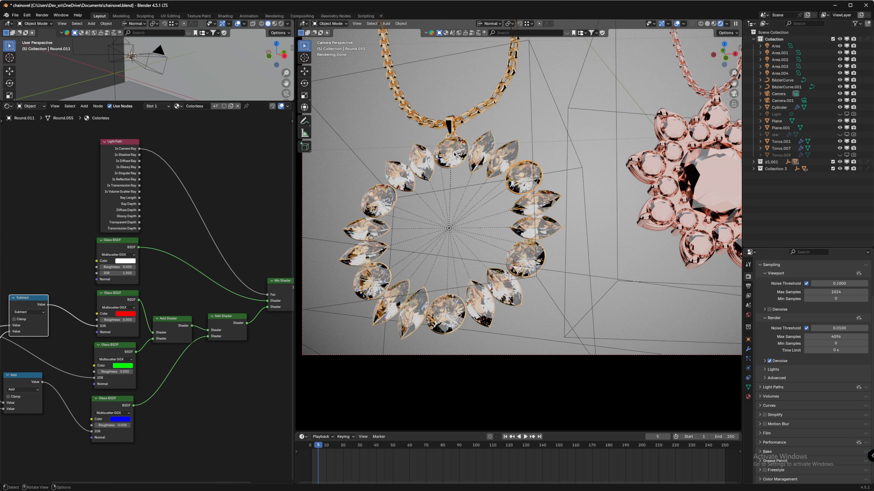
Duplicate the white Glass BSDF node into the empty area and connect the copy to the Material Output's Surface.
scroll(130, 314, up, 1)
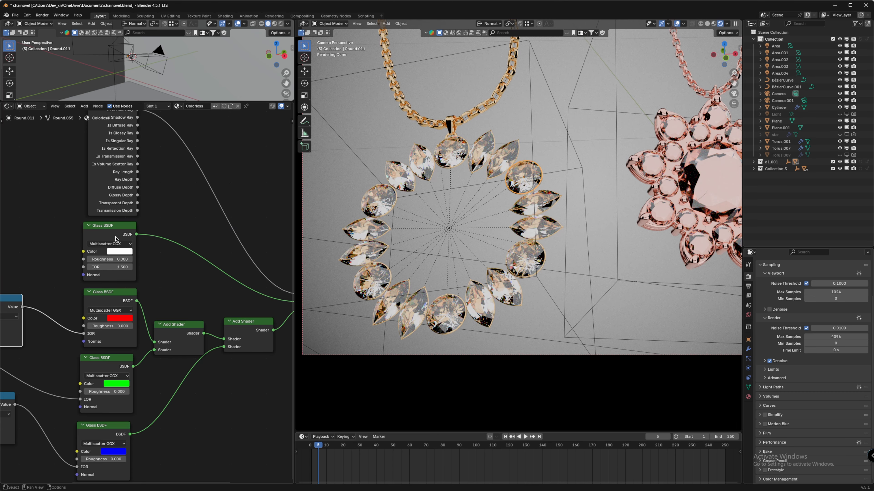
click(115, 239)
middle_drag(172, 295, 124, 316)
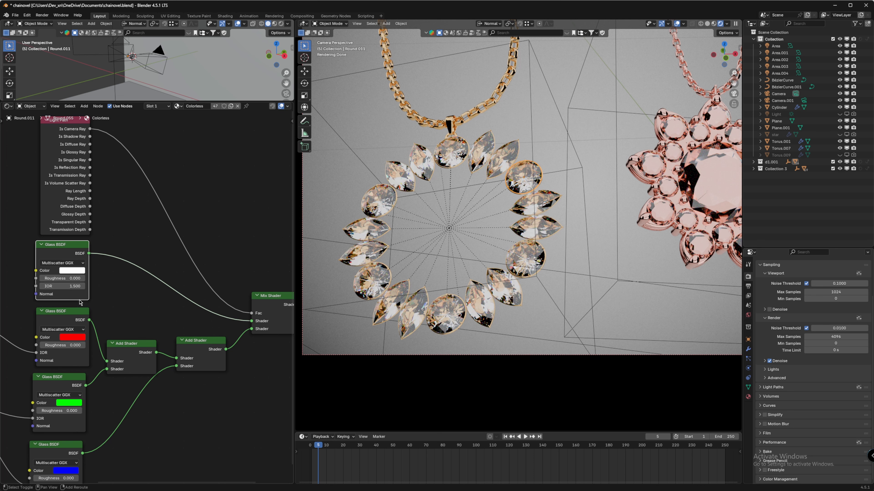
key(shift+d)
click(242, 229)
middle_drag(230, 281, 127, 300)
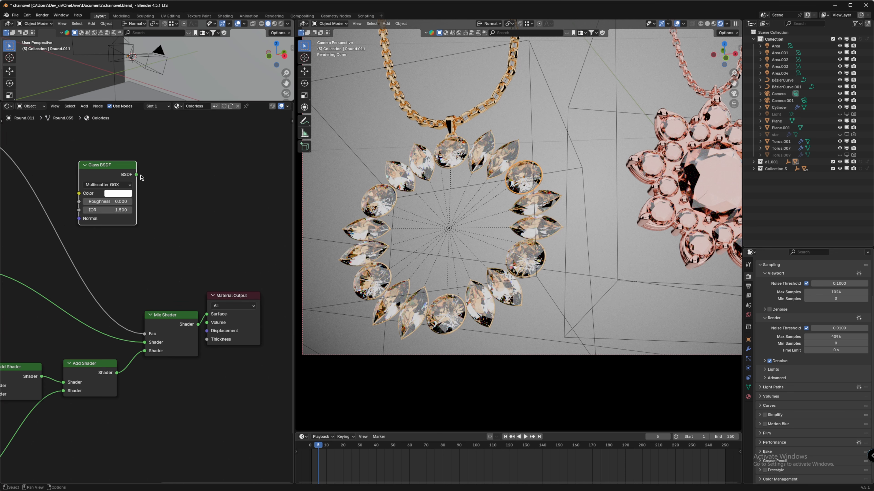
drag(137, 175, 207, 313)
Tint the duplicated Glass BSDF light blue and reconnect the Mix Shader to the Material Output's Surface.
click(118, 194)
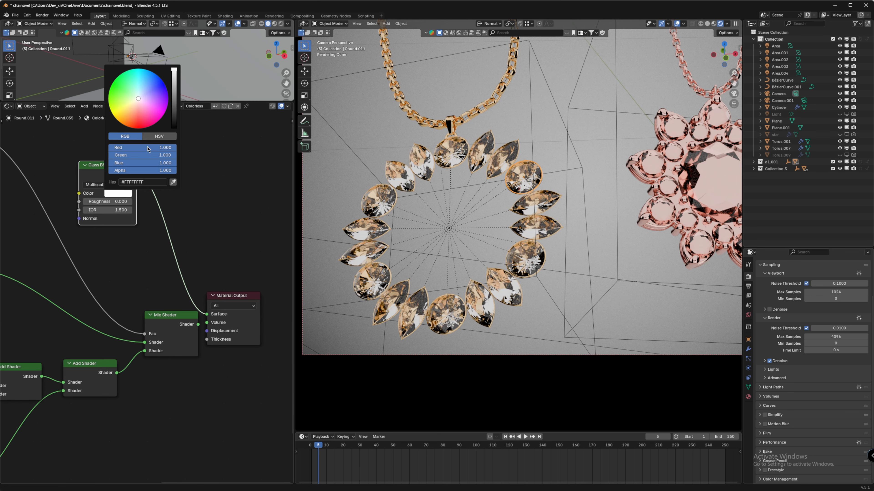
click(136, 107)
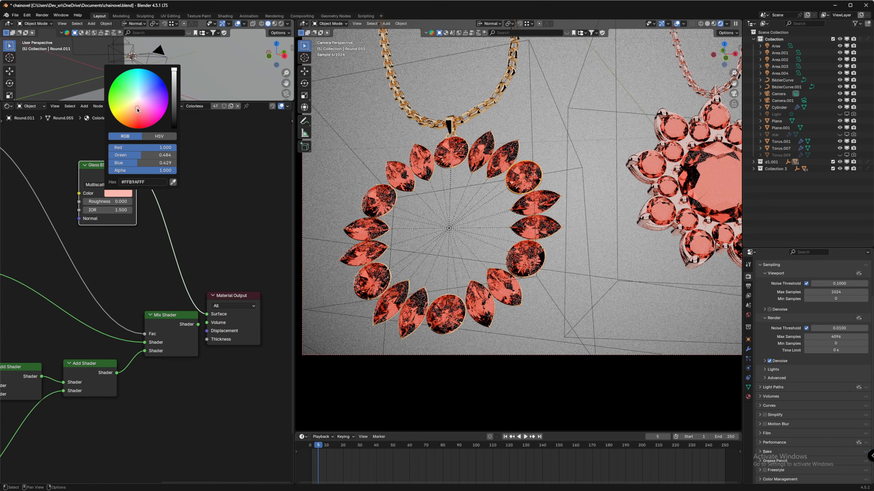
click(148, 91)
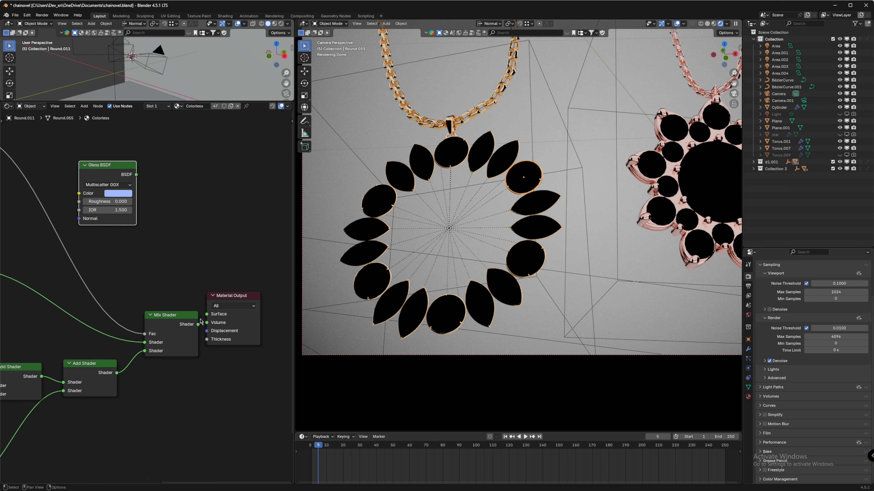
drag(198, 324, 206, 314)
Select the large centre gem of the rose-gold pendant and review its Colorless material nodes.
scroll(139, 255, down, 1)
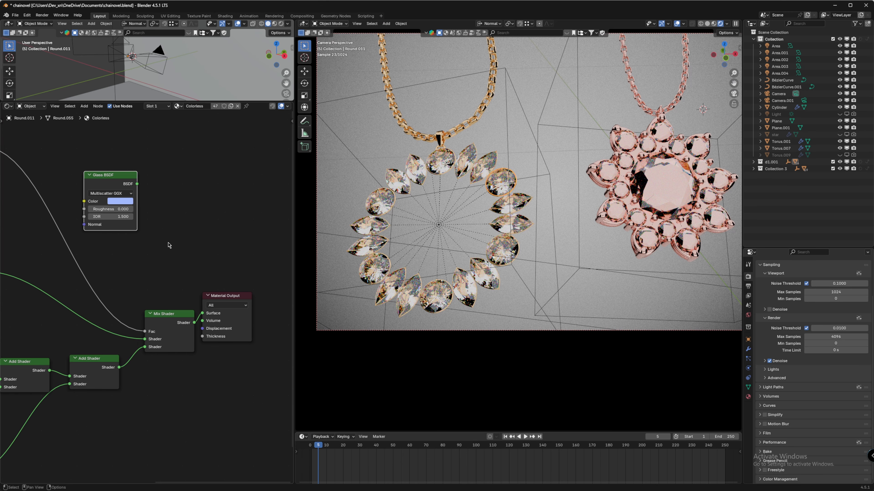
click(674, 190)
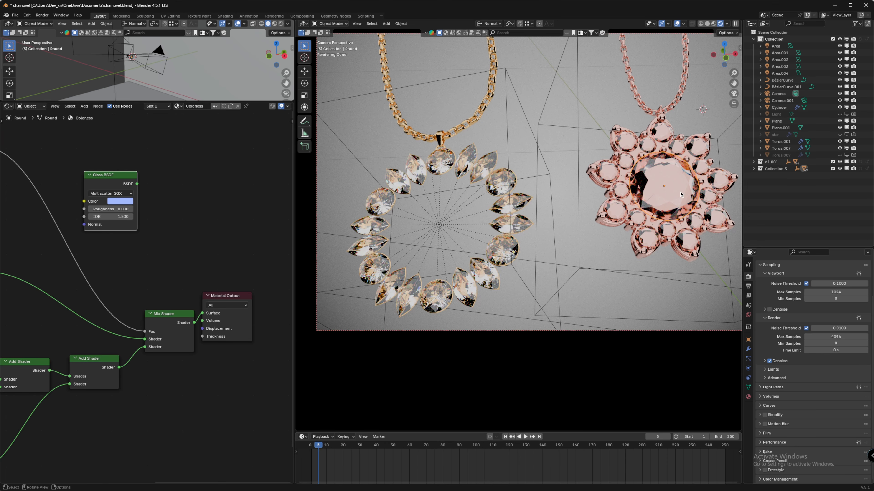
scroll(160, 221, down, 4)
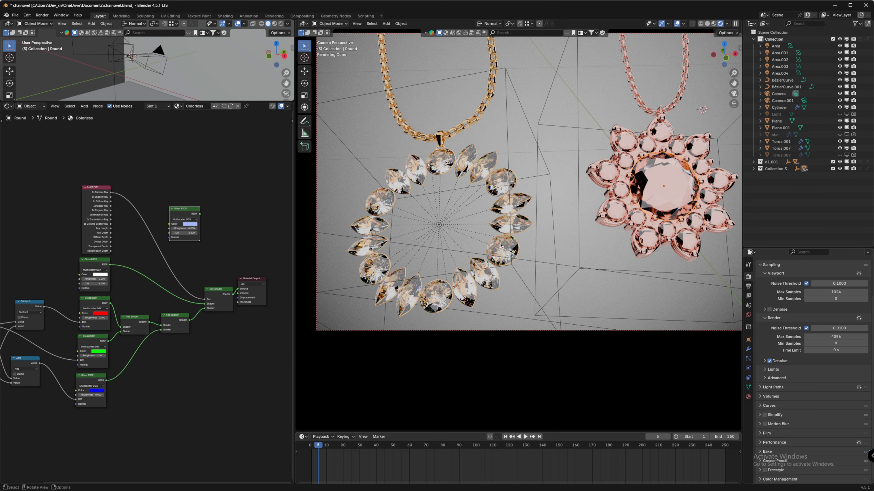
Select the gold chain and check the Base Color of its Principled BSDF material.
scroll(552, 226, up, 2)
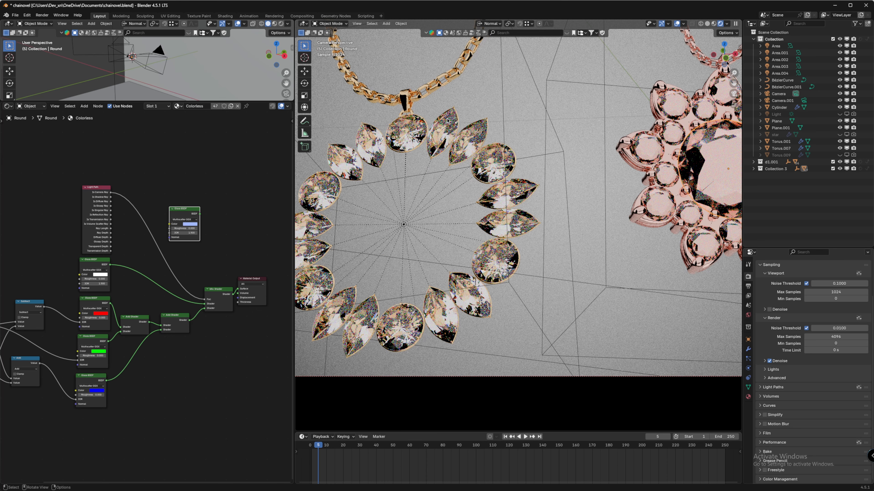
click(418, 91)
scroll(188, 265, up, 6)
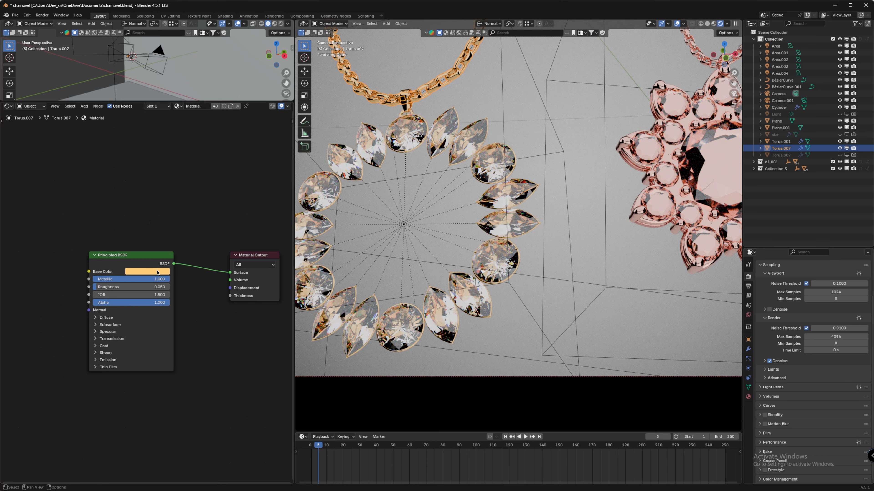
click(157, 272)
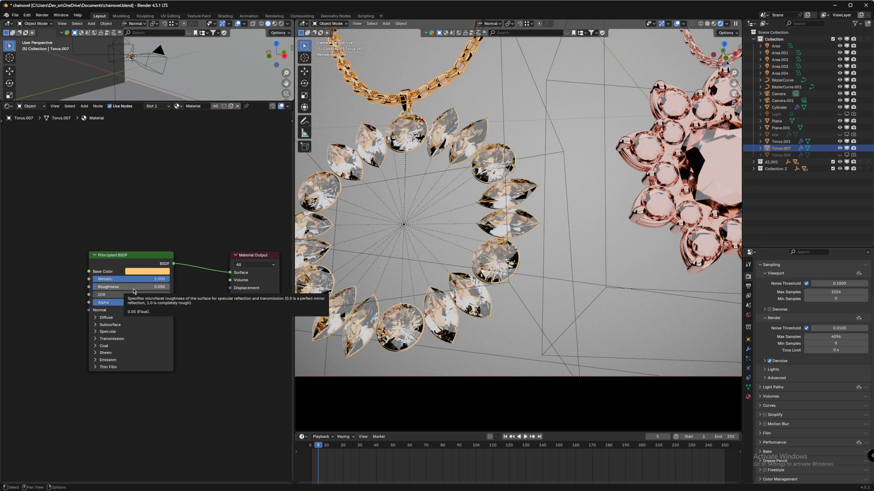
Select the rose-gold flower setting and check its Principled BSDF colour, Metallic and Roughness settings.
scroll(607, 156, down, 2)
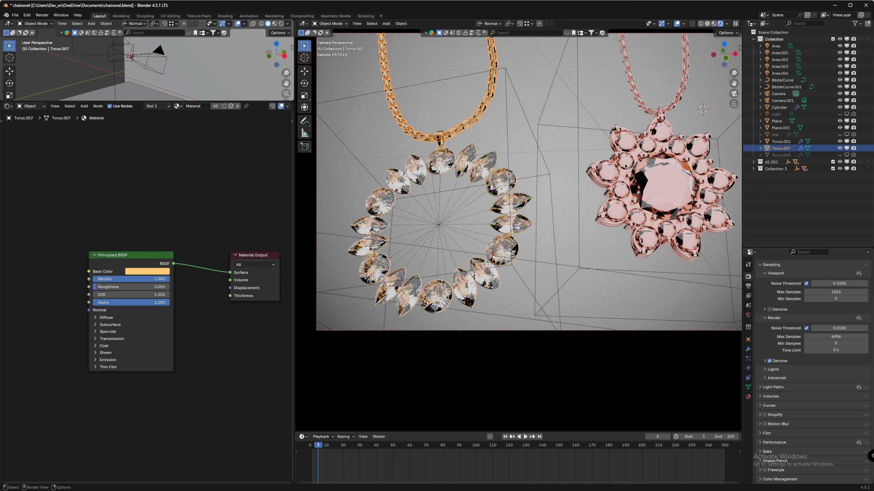
click(635, 158)
click(173, 277)
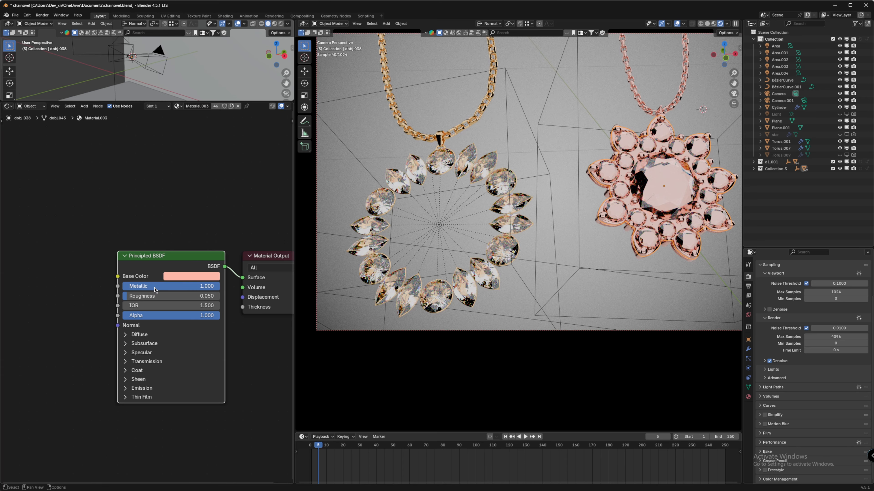
Select the background plane and examine how its Texture Coordinate, Mapping and Gradient Texture nodes feed the Color Ramp.
scroll(674, 240, down, 1)
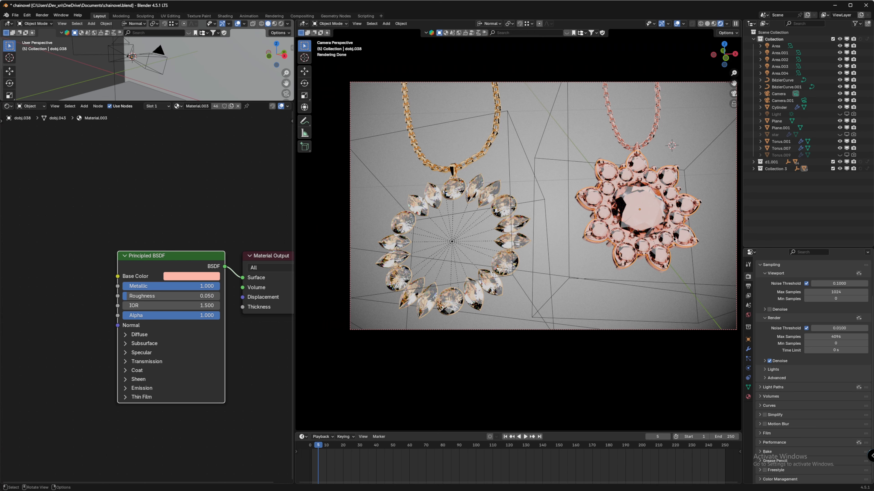
click(725, 217)
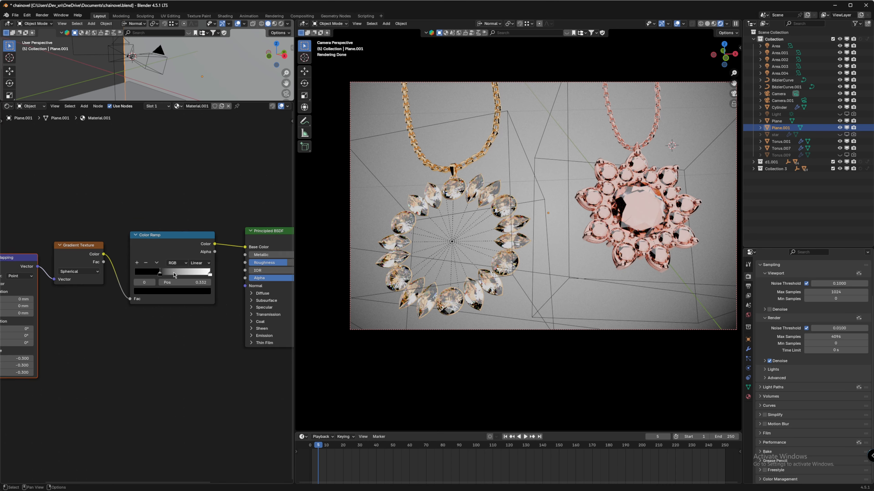
scroll(173, 275, down, 2)
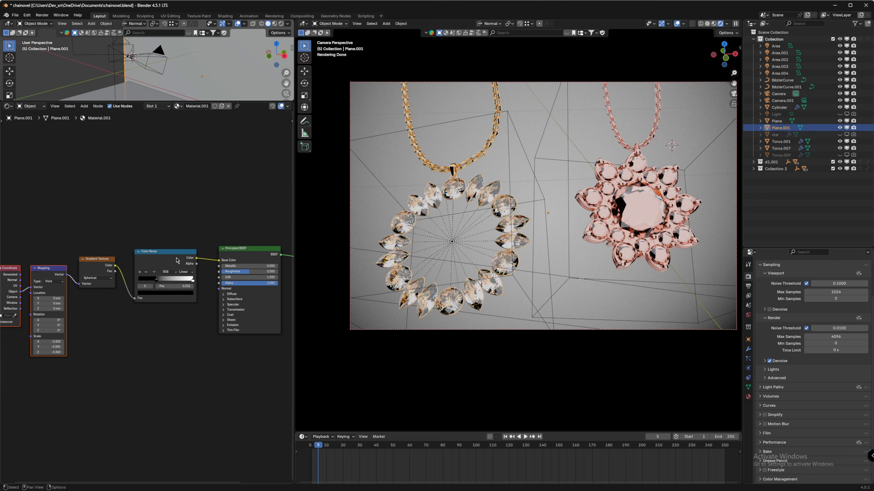
middle_drag(131, 249, 183, 227)
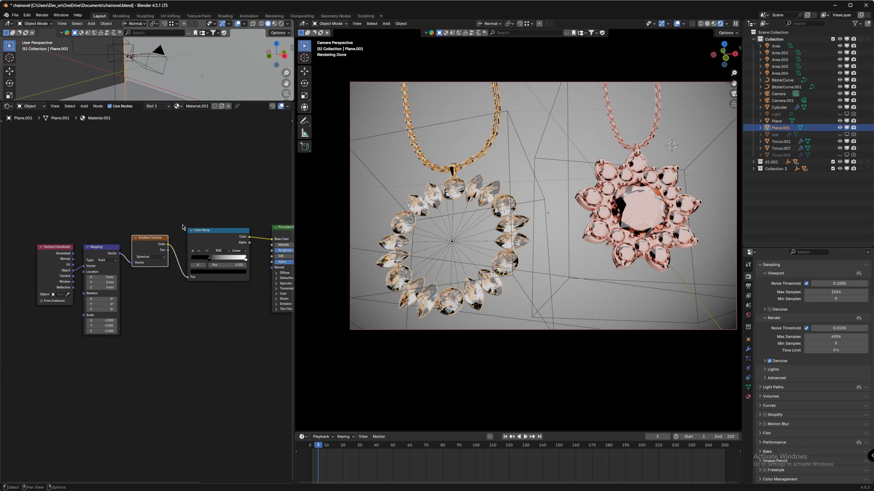
scroll(148, 295, up, 1)
drag(18, 198, 96, 283)
middle_drag(134, 312, 173, 296)
click(172, 296)
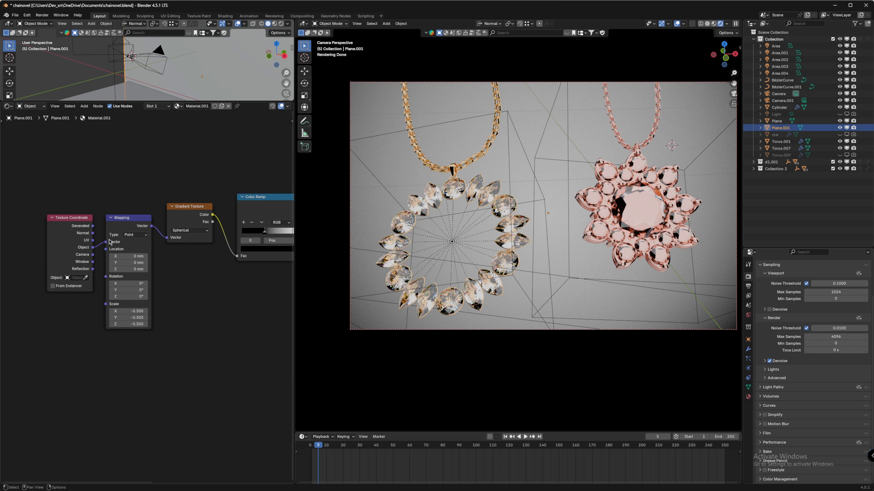
Move the Color Ramp's black stop toward the white stop, to a position of about 0.5.
scroll(213, 296, down, 1)
ctrl+scroll(214, 296, right, 3)
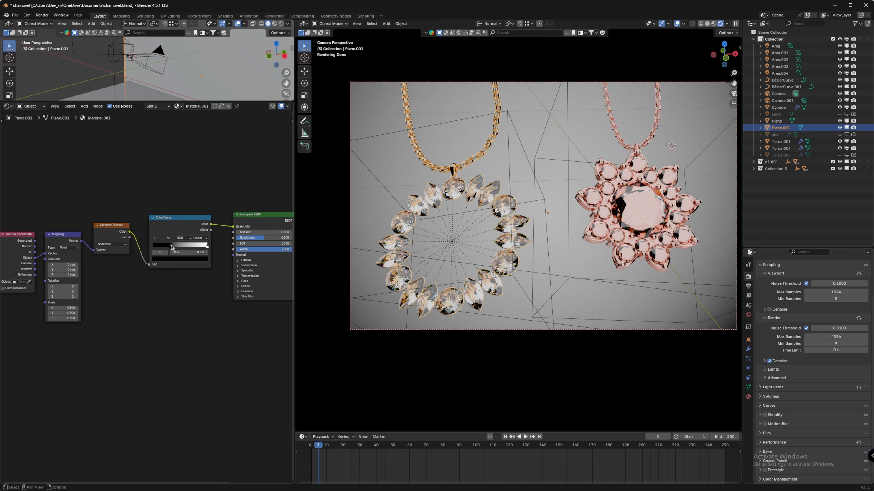
drag(172, 247, 183, 255)
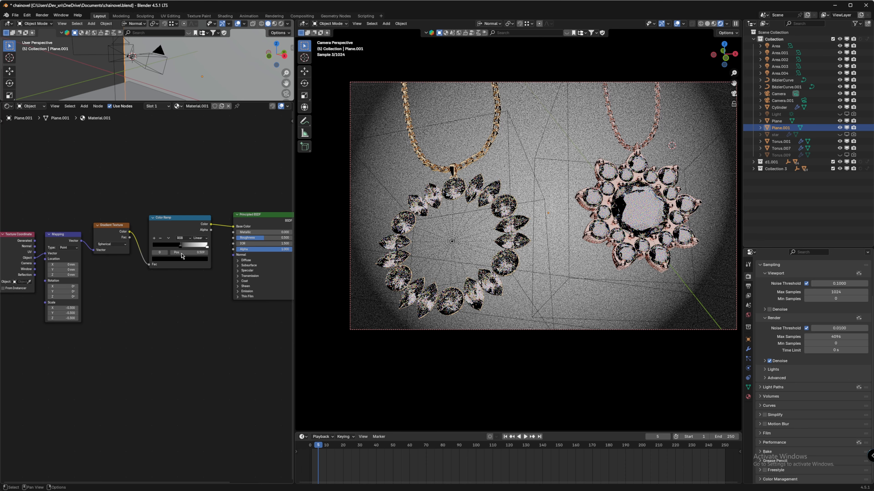